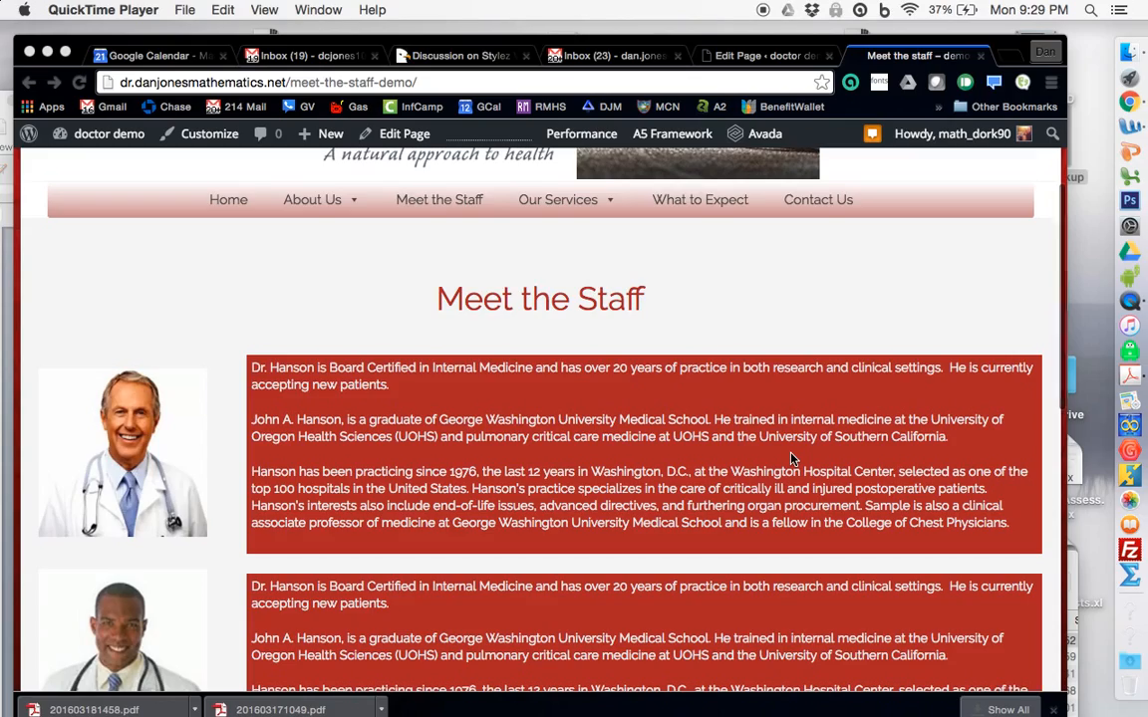
Look through the published Meet the Staff page to examine how the staff photos and biography blocks are laid out.
{"action": "scroll", "coordinate": [141, 434], "scroll_direction": "down", "scroll_amount": 5}
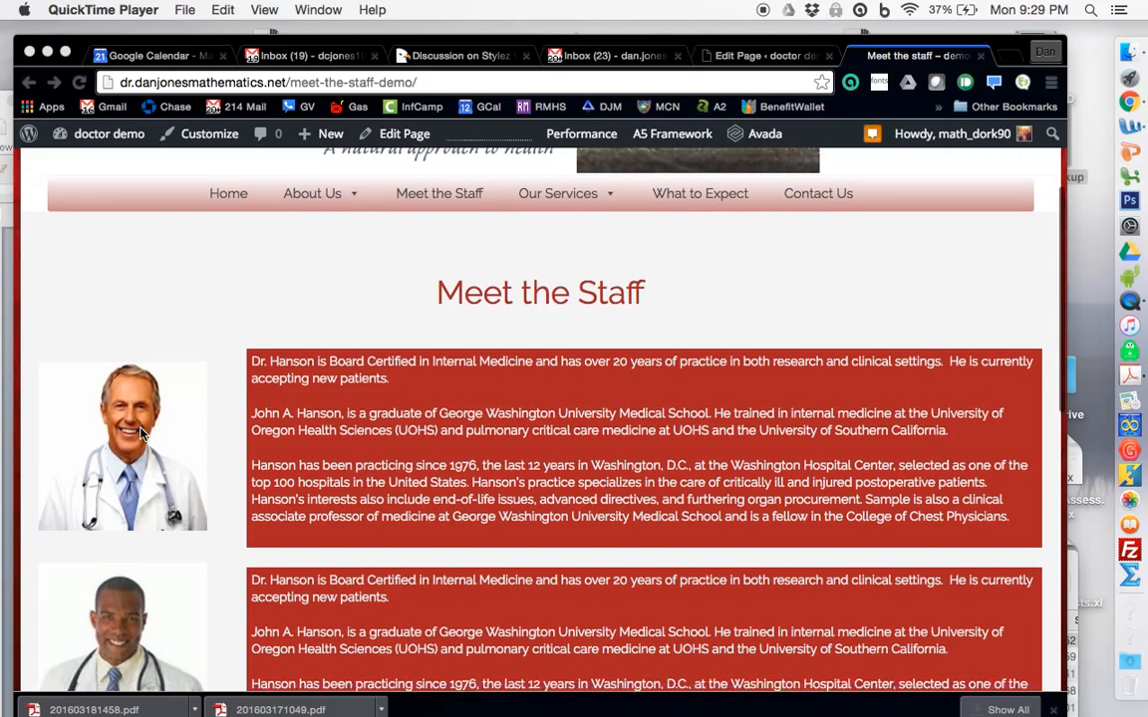
{"action": "scroll", "coordinate": [141, 434], "scroll_direction": "down", "scroll_amount": 2}
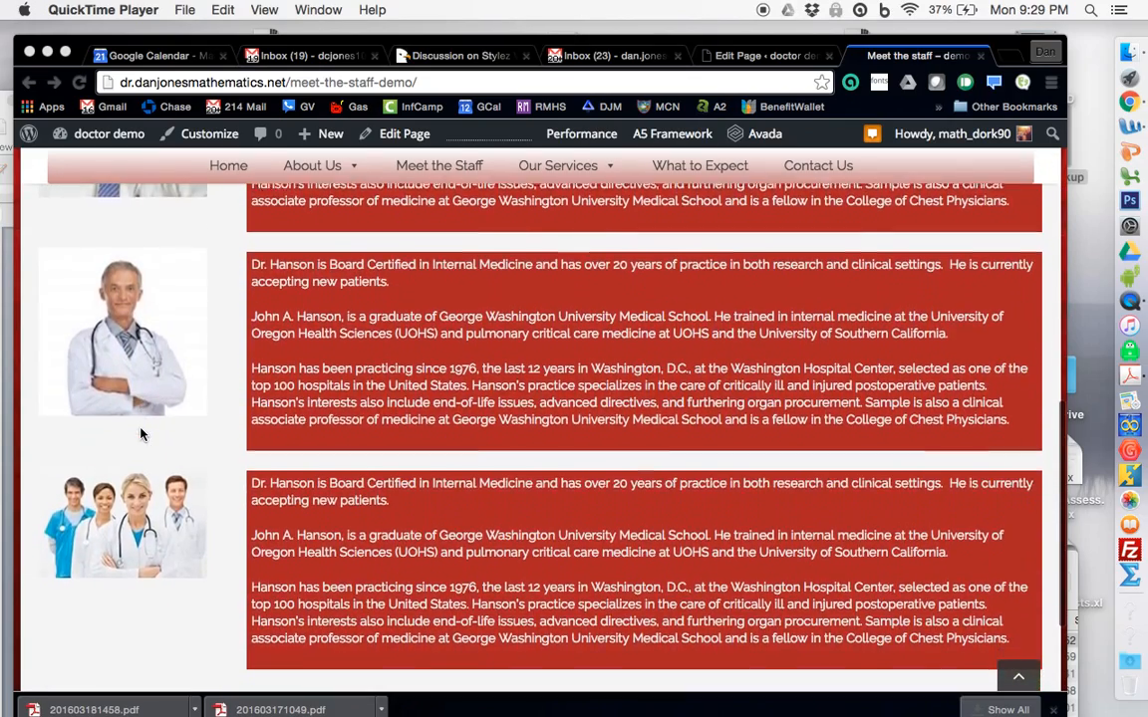
{"action": "scroll", "coordinate": [141, 435], "scroll_direction": "up", "scroll_amount": 1}
{"action": "scroll", "coordinate": [141, 434], "scroll_direction": "up", "scroll_amount": 6}
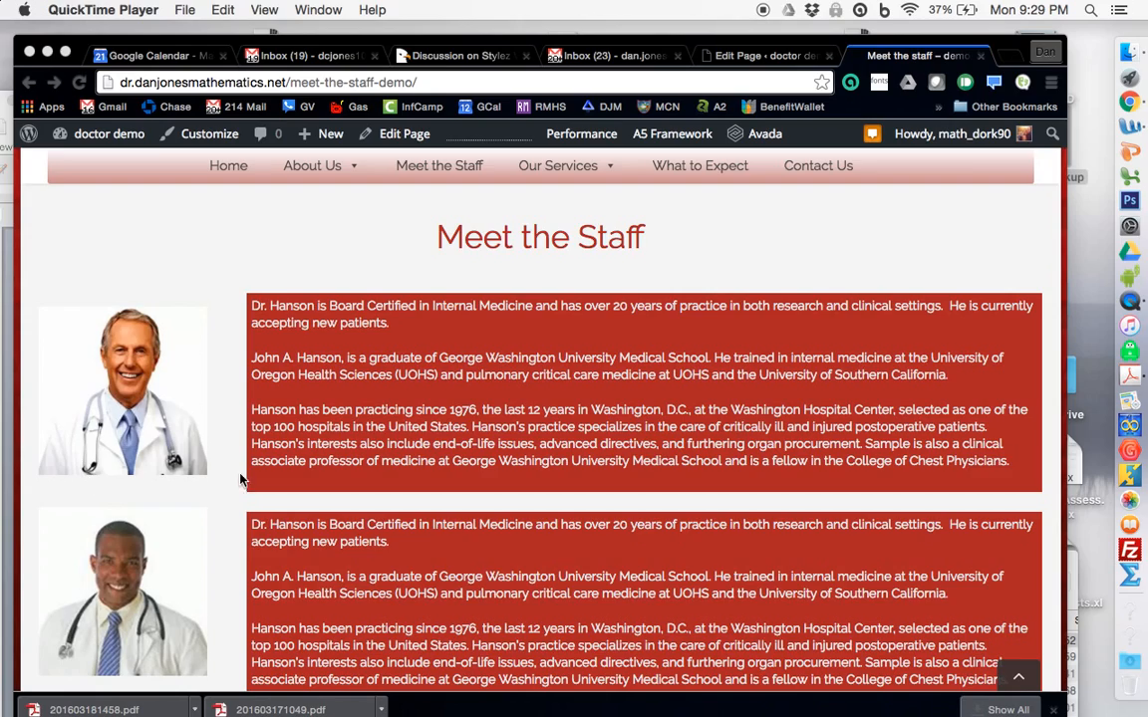
{"action": "scroll", "coordinate": [151, 355], "scroll_direction": "down", "scroll_amount": 6}
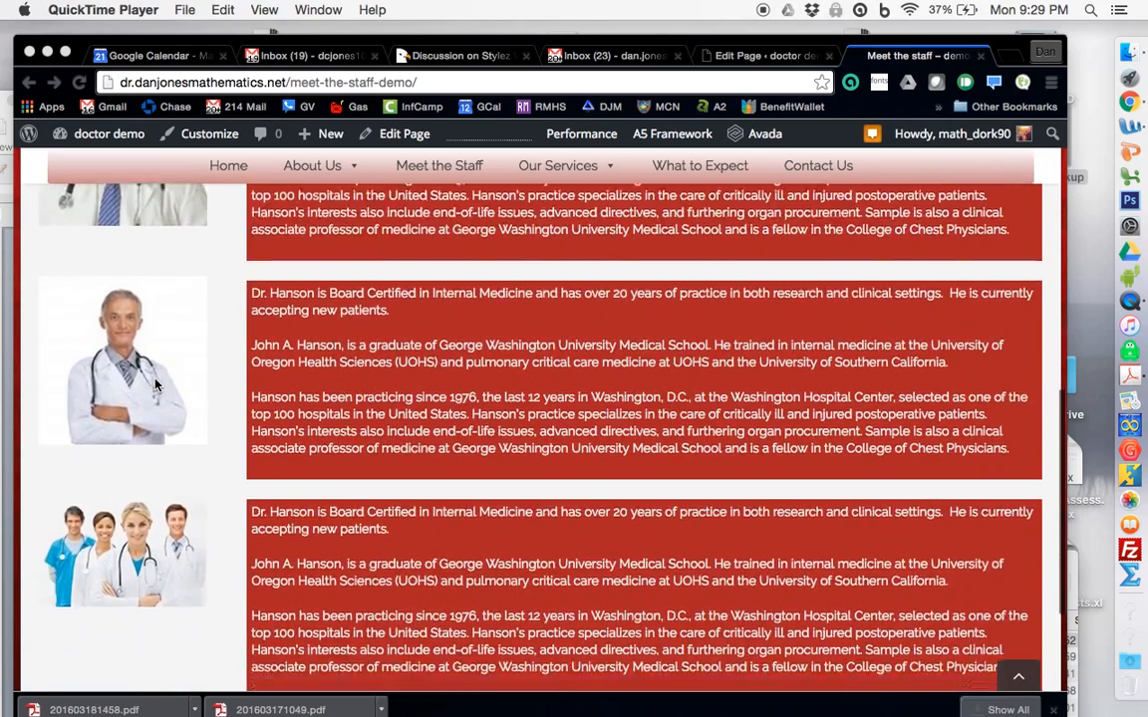
{"action": "scroll", "coordinate": [155, 384], "scroll_direction": "down", "scroll_amount": 1}
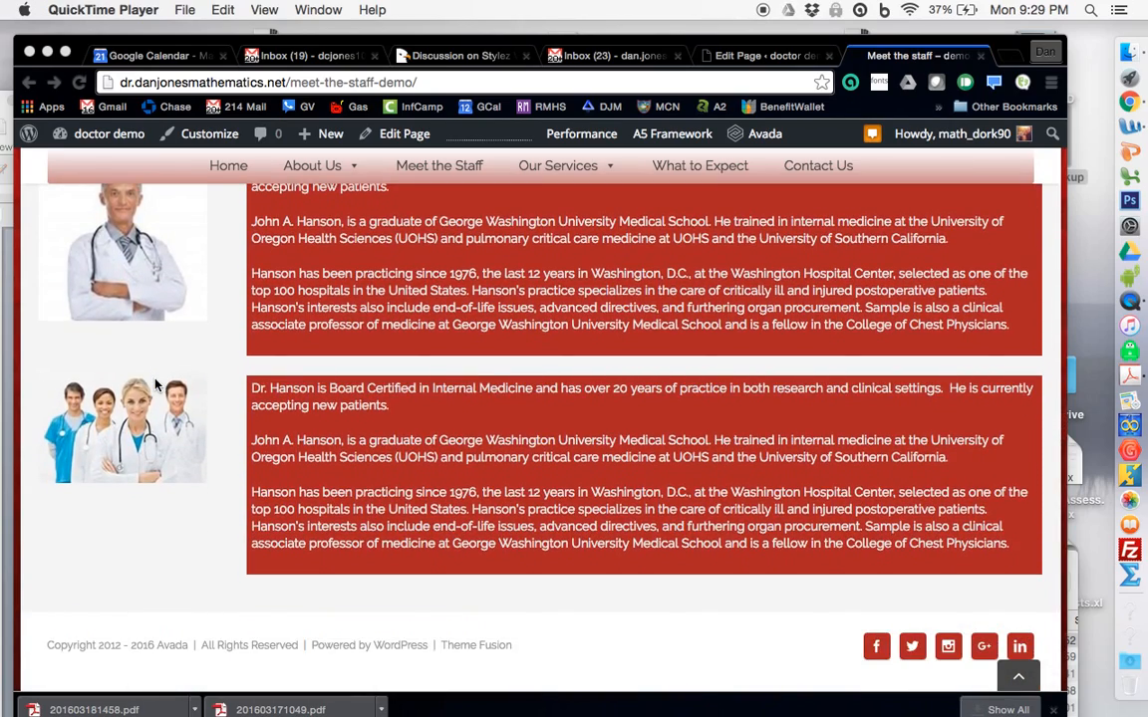
{"action": "scroll", "coordinate": [156, 385], "scroll_direction": "up", "scroll_amount": 10}
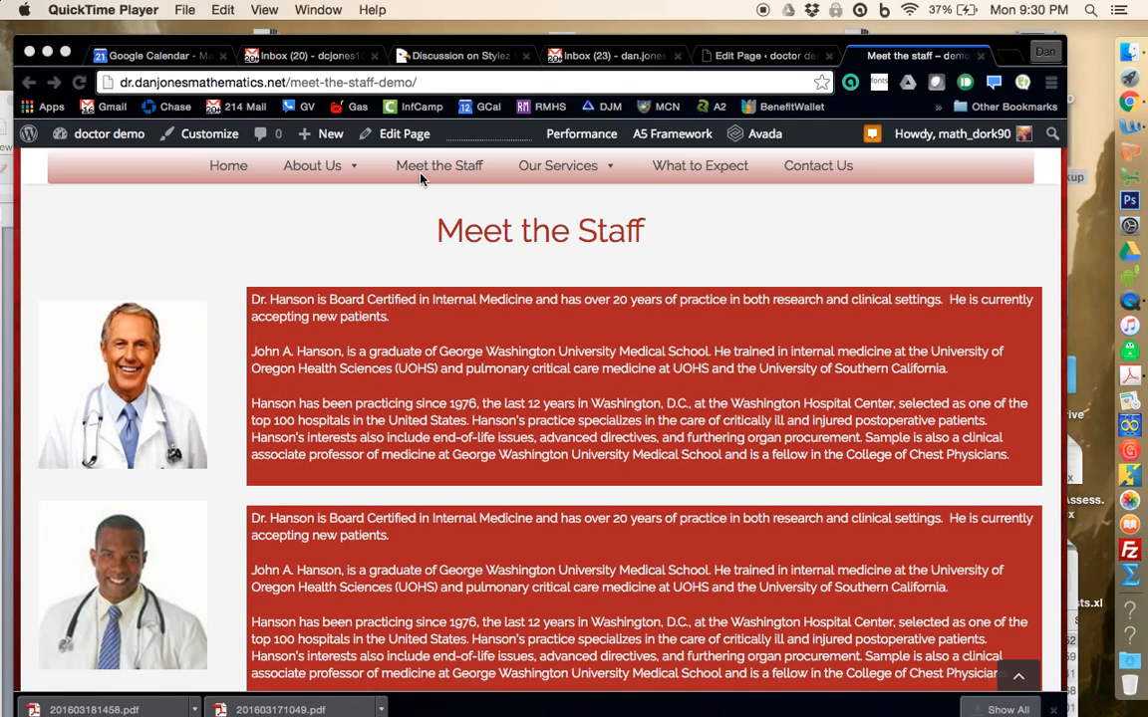
Open the WordPress dashboard of the doctor demo site.
{"action": "left_click", "coordinate": [135, 140]}
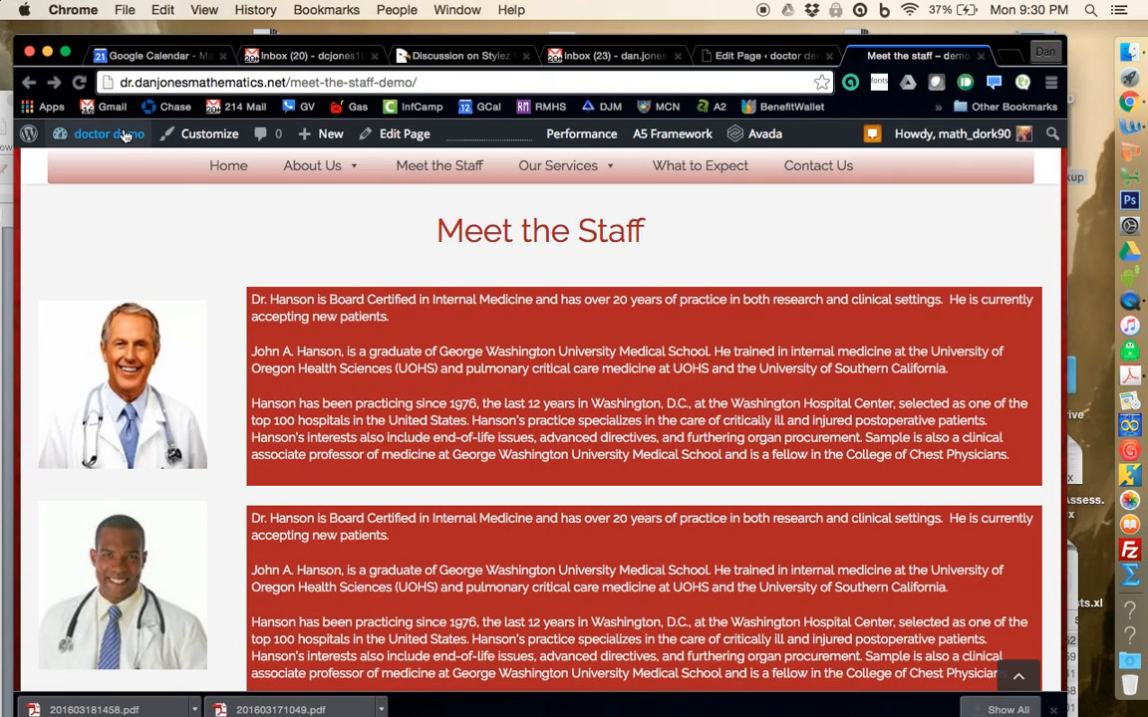
{"action": "mouse_move", "coordinate": [109, 139]}
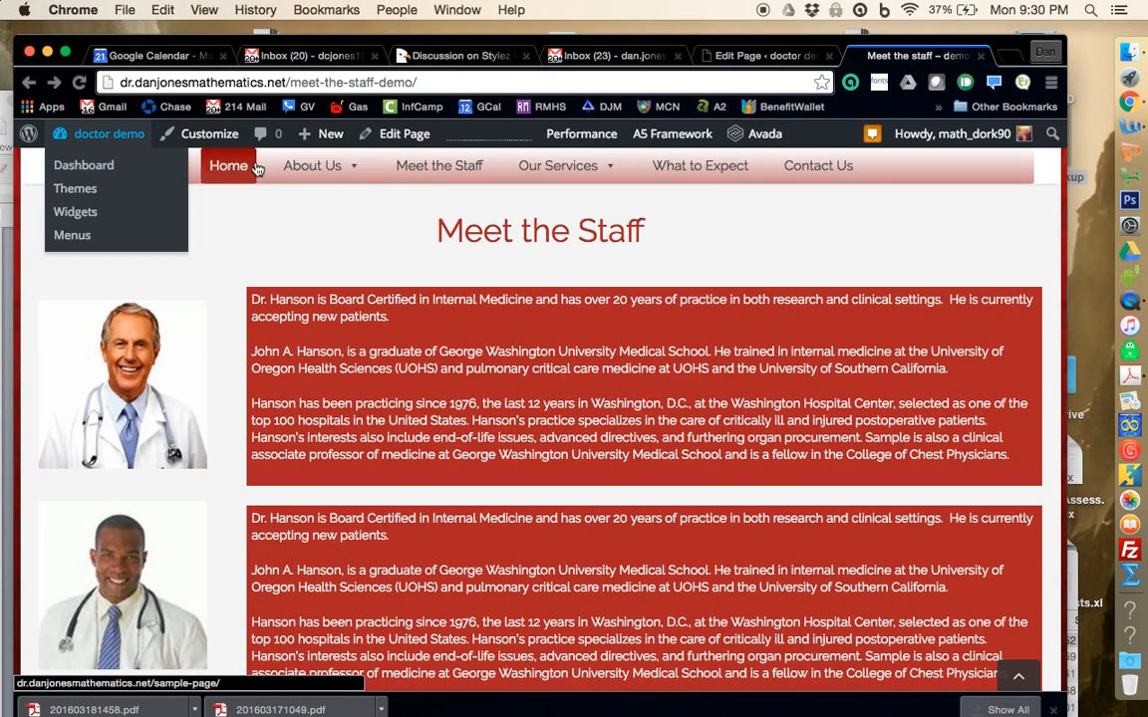
{"action": "left_click", "coordinate": [103, 167]}
{"action": "mouse_move", "coordinate": [332, 139]}
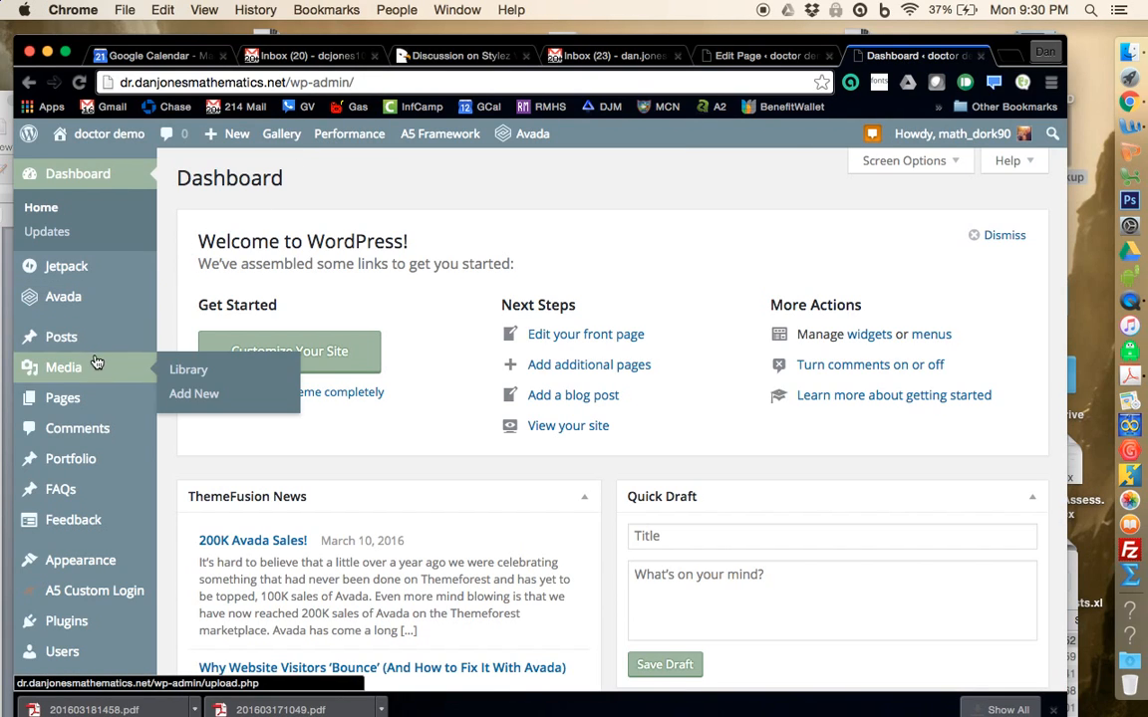
Create a new page titled "Sample Meet the Staff".
{"action": "mouse_move", "coordinate": [92, 401]}
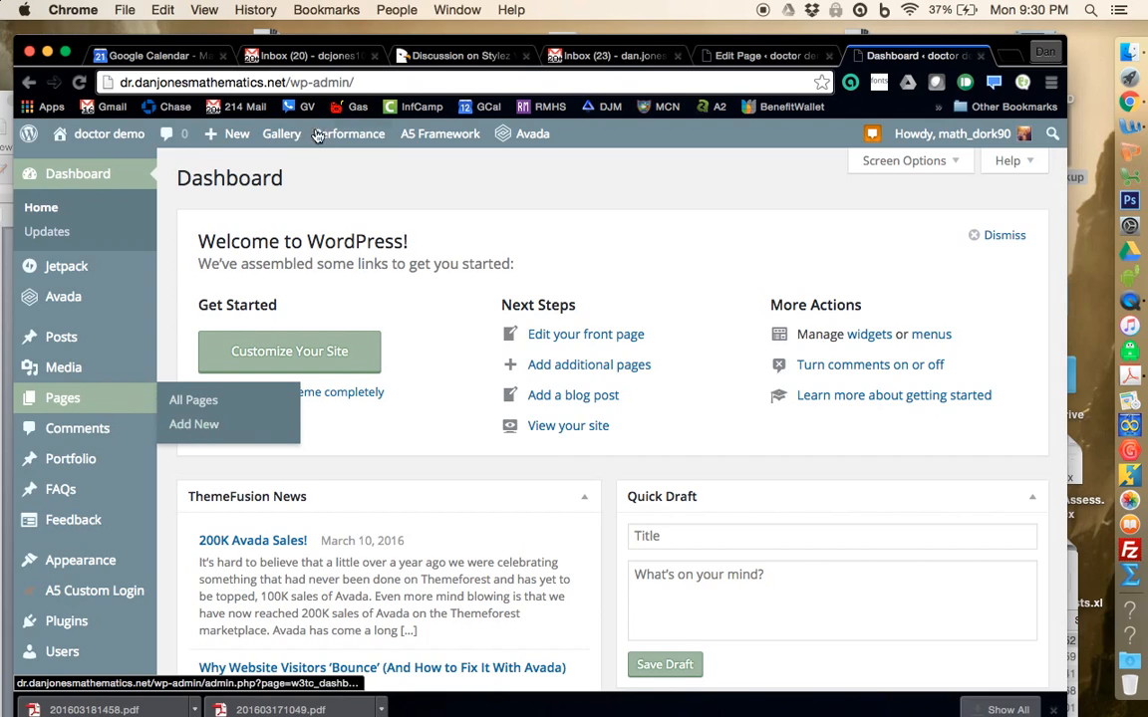
{"action": "mouse_move", "coordinate": [247, 139]}
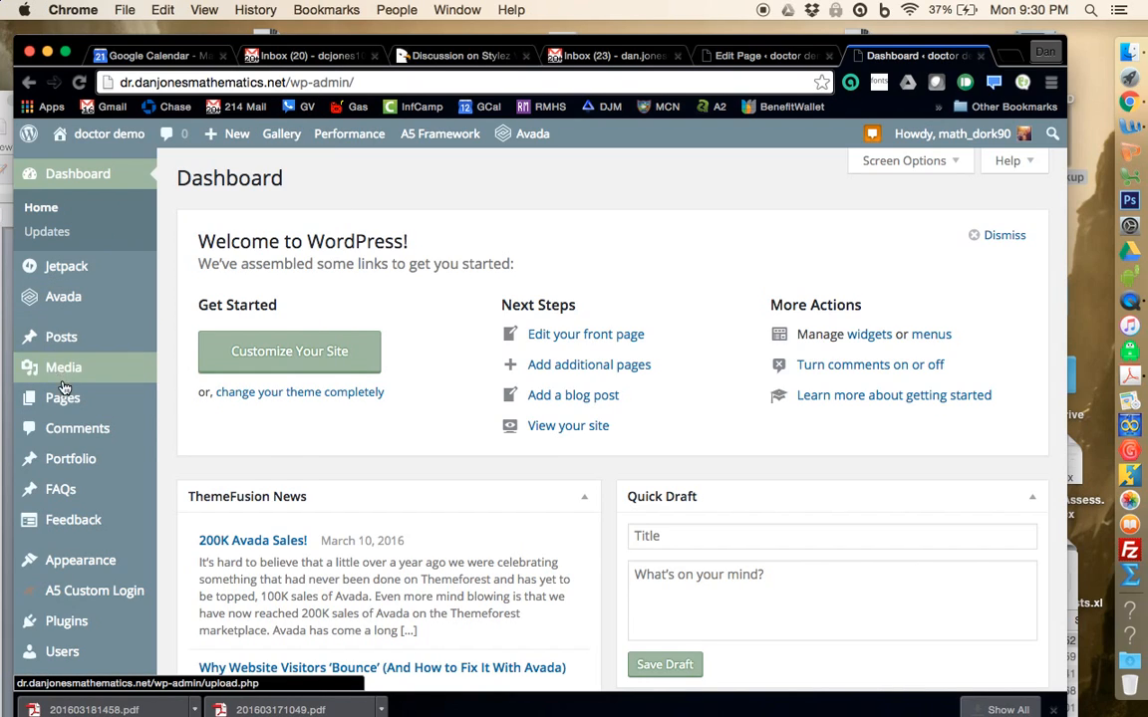
{"action": "left_click", "coordinate": [204, 427]}
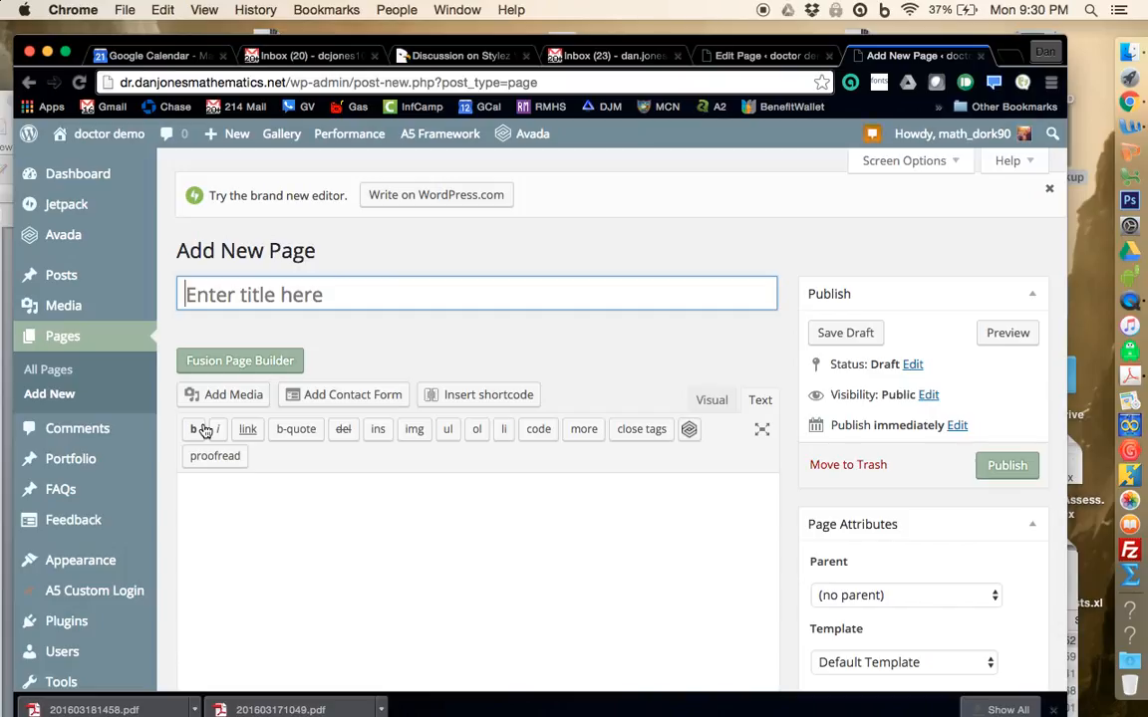
{"action": "type", "text": "Sam"}
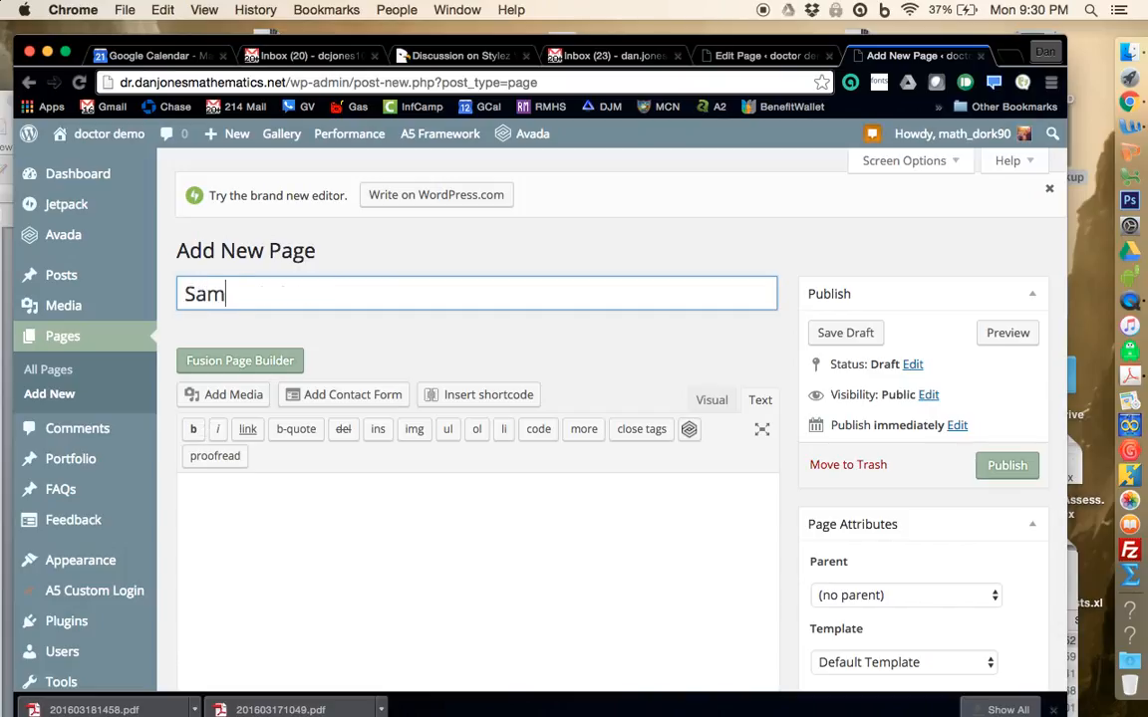
{"action": "type", "text": "ple Mee"}
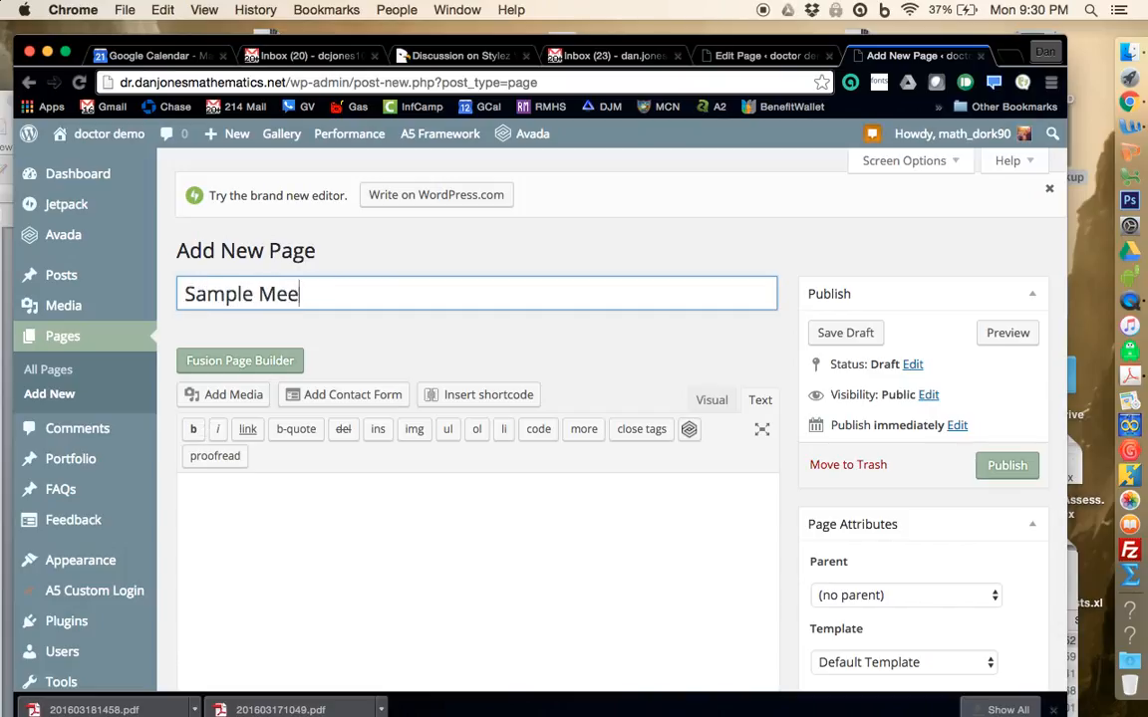
{"action": "type", "text": "t the Staff"}
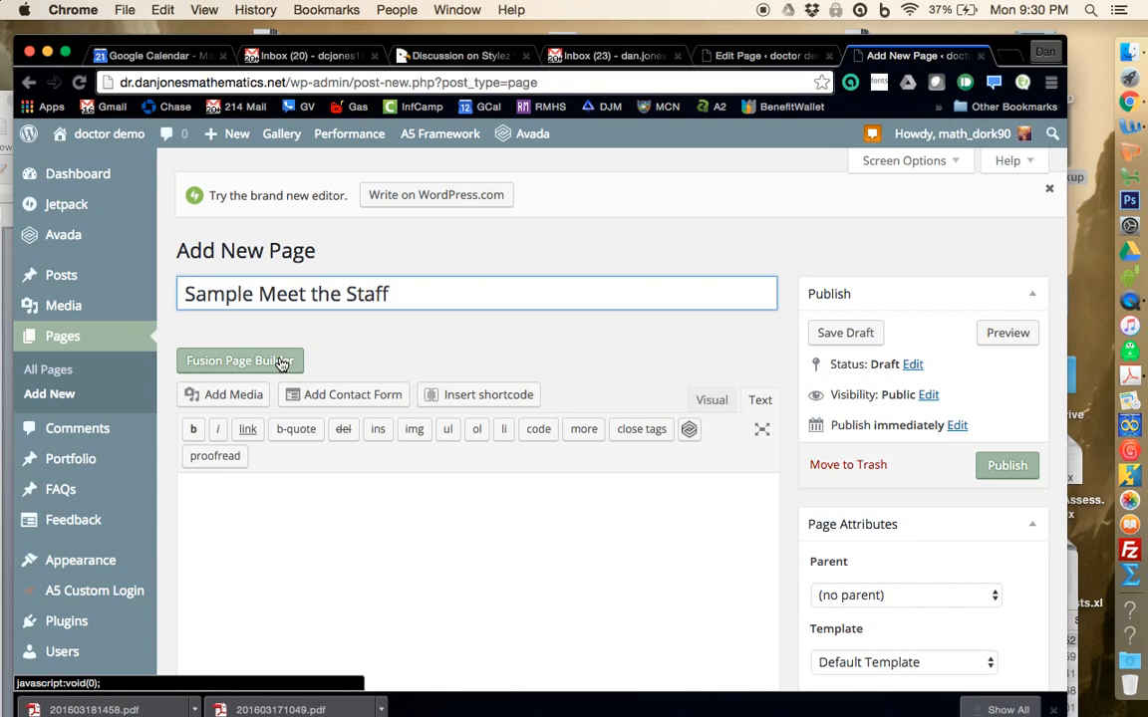
Switch the new page to the Fusion Page Builder and add a full width container to the layout.
{"action": "scroll", "coordinate": [282, 361], "scroll_direction": "down", "scroll_amount": 2}
{"action": "left_click", "coordinate": [257, 261]}
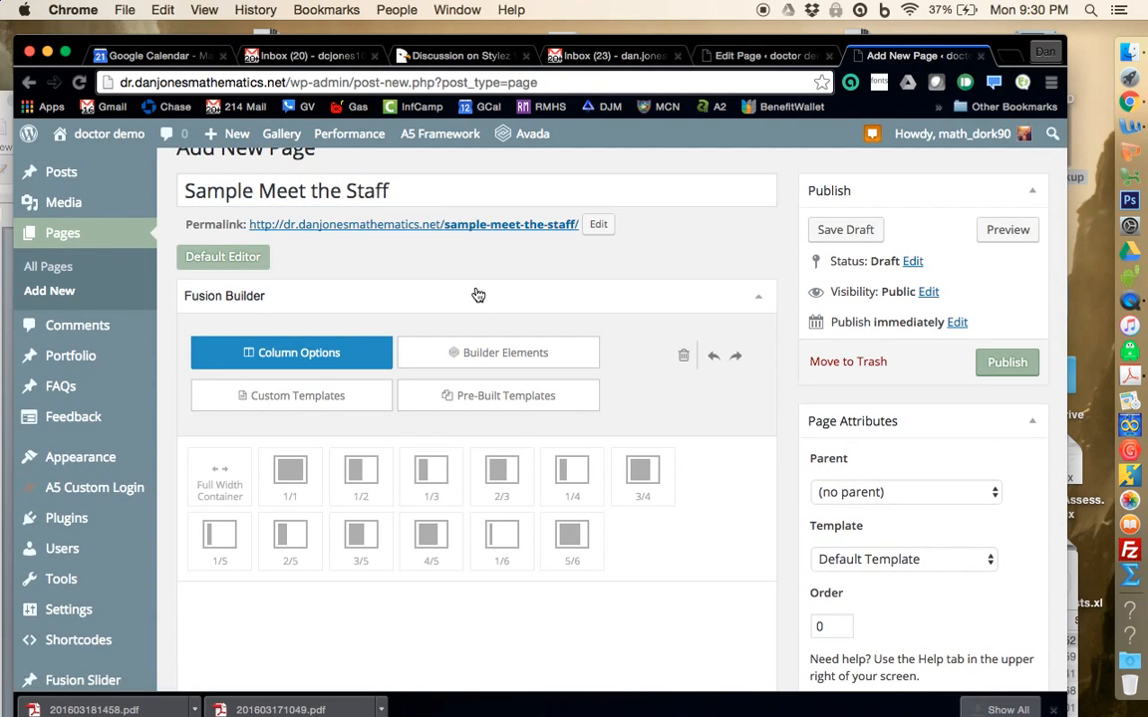
{"action": "scroll", "coordinate": [477, 295], "scroll_direction": "down", "scroll_amount": 5}
{"action": "scroll", "coordinate": [475, 295], "scroll_direction": "up", "scroll_amount": 4}
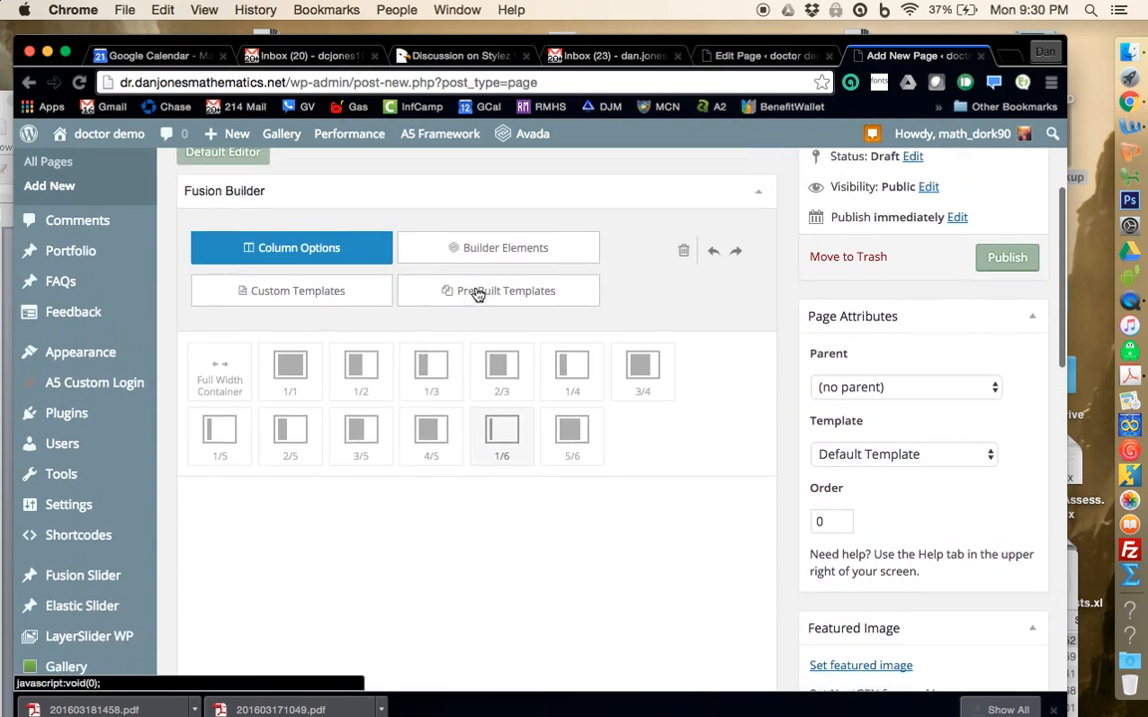
{"action": "scroll", "coordinate": [476, 292], "scroll_direction": "down", "scroll_amount": 1}
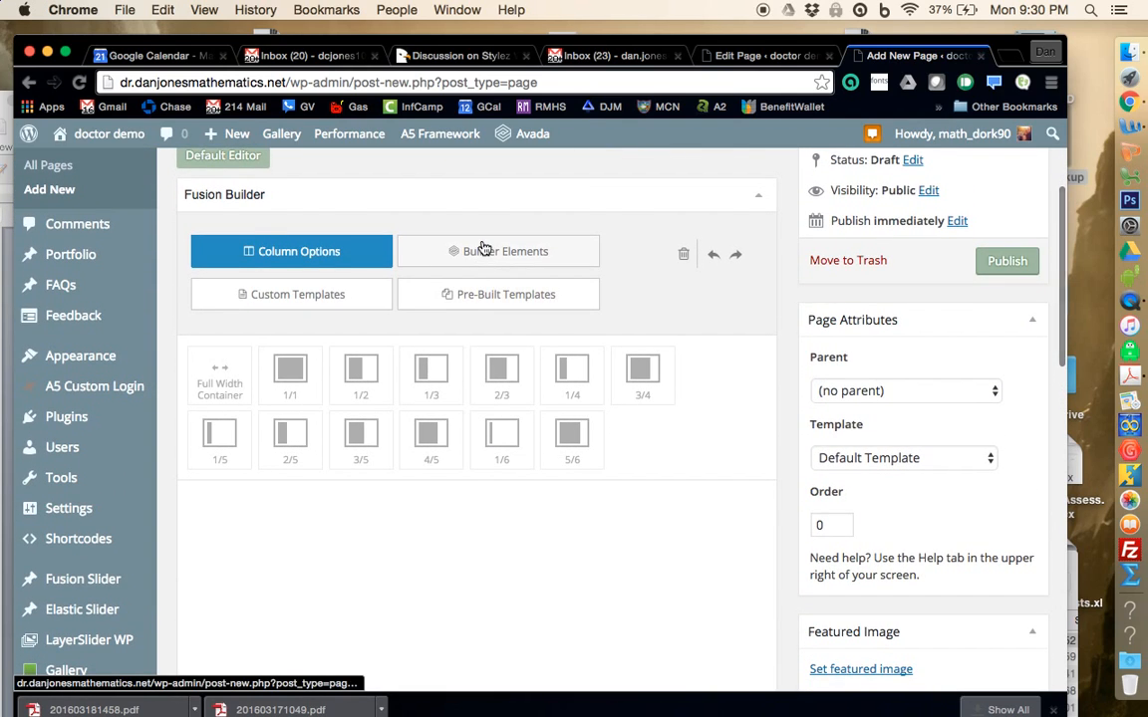
{"action": "left_click_drag", "start_coordinate": [217, 376], "coordinate": [428, 525]}
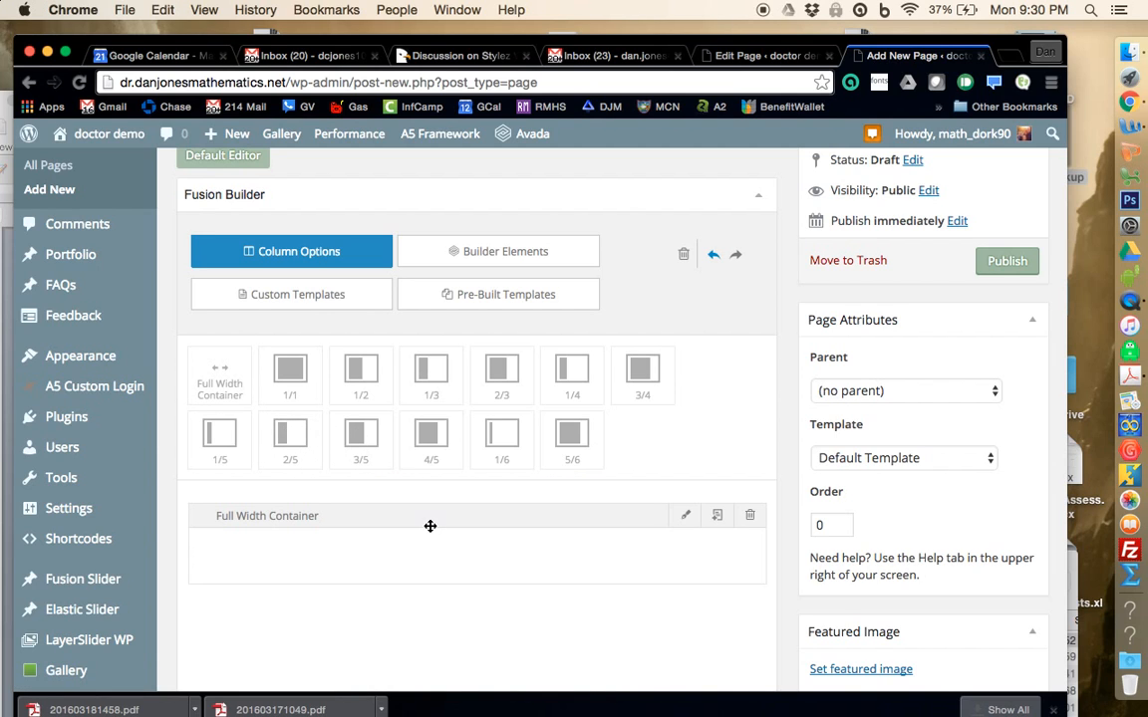
{"action": "scroll", "coordinate": [430, 526], "scroll_direction": "down", "scroll_amount": 5}
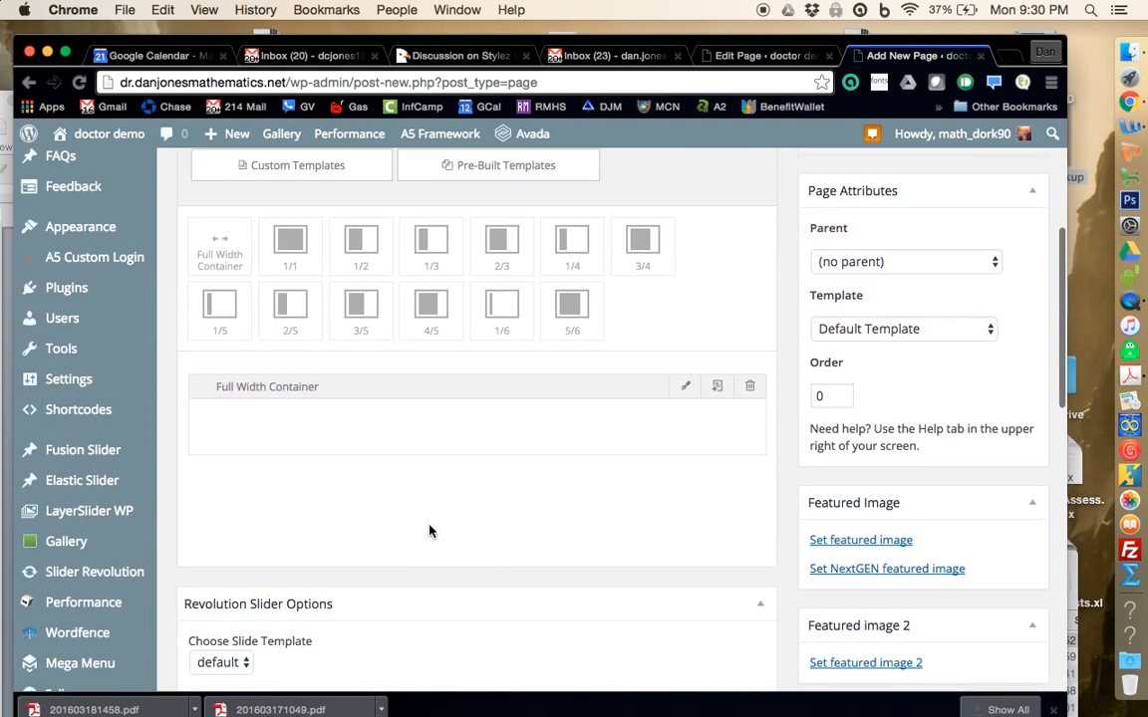
View the published "Meet the staff - demo" page to check the column proportions of its photo and text rows.
{"action": "left_click", "coordinate": [742, 56]}
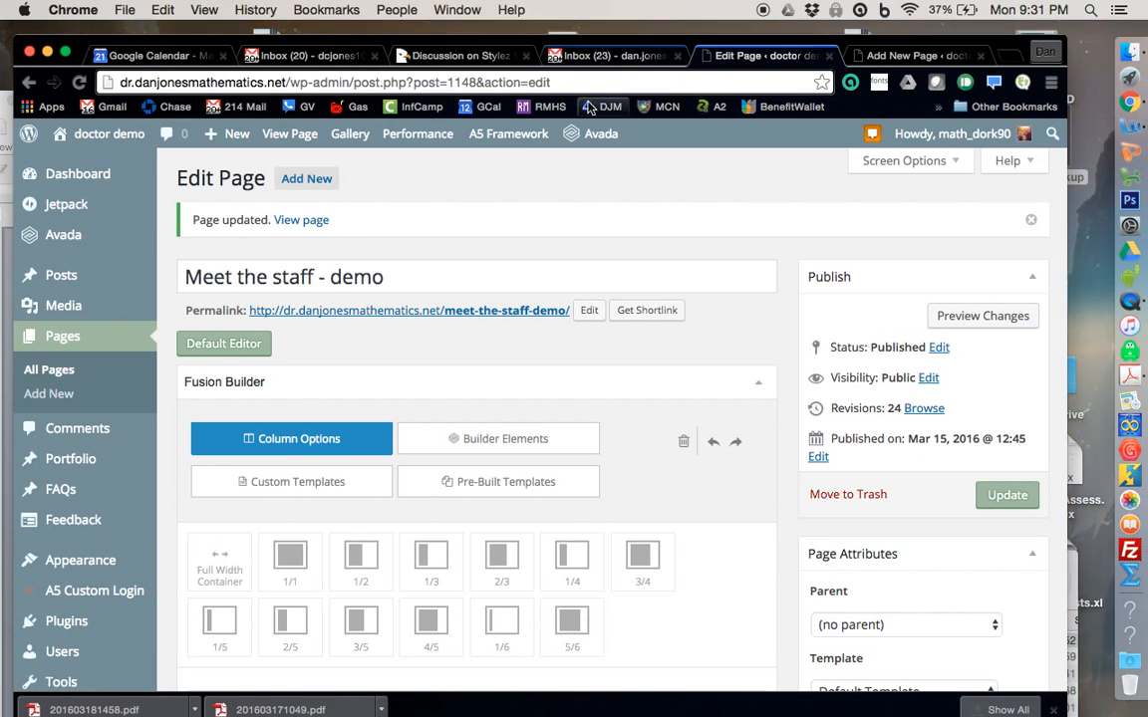
{"action": "left_click", "coordinate": [308, 224]}
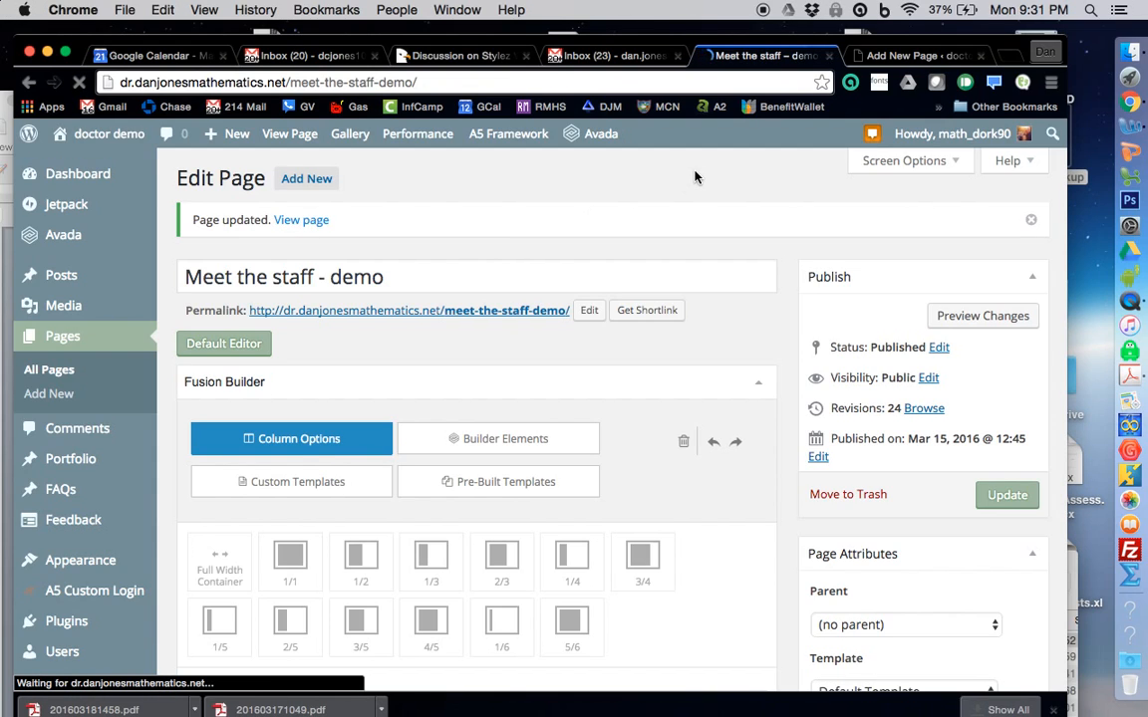
{"action": "scroll", "coordinate": [448, 468], "scroll_direction": "down", "scroll_amount": 5}
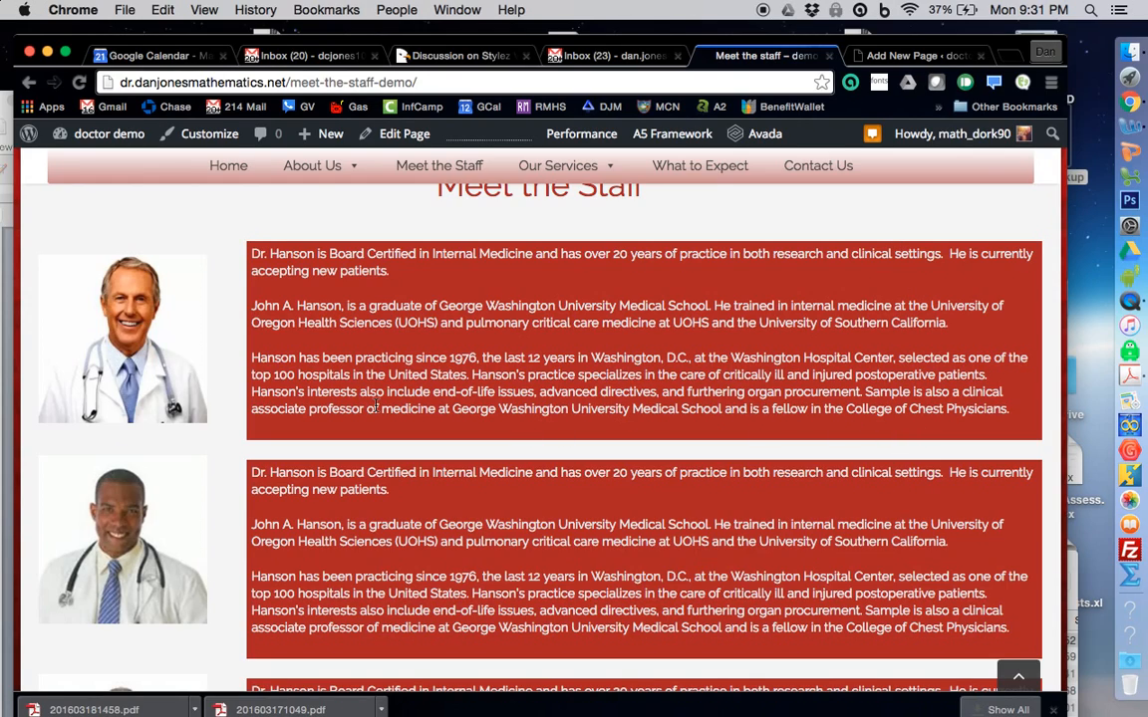
Back in the new page, add a 1/5 column and a 4/5 column side by side below the full width container.
{"action": "left_click", "coordinate": [881, 59]}
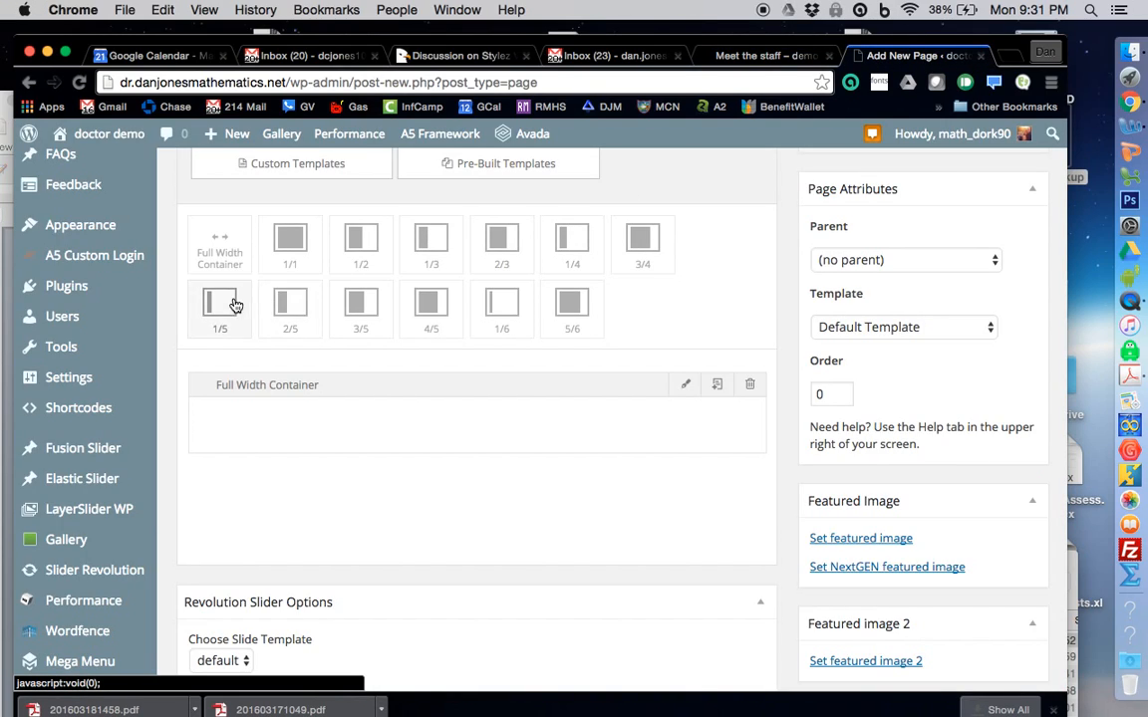
{"action": "left_click_drag", "start_coordinate": [232, 303], "coordinate": [225, 531]}
{"action": "left_click_drag", "start_coordinate": [430, 314], "coordinate": [408, 543]}
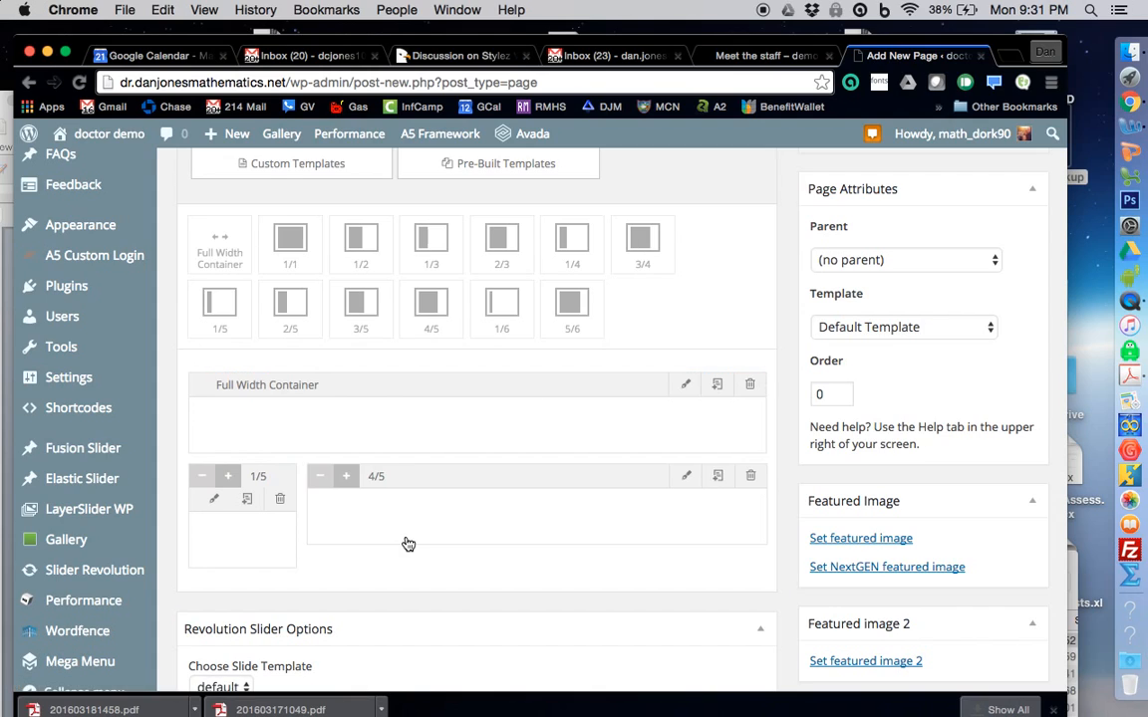
Place a Text Block element inside the full width container.
{"action": "scroll", "coordinate": [409, 543], "scroll_direction": "down", "scroll_amount": 3}
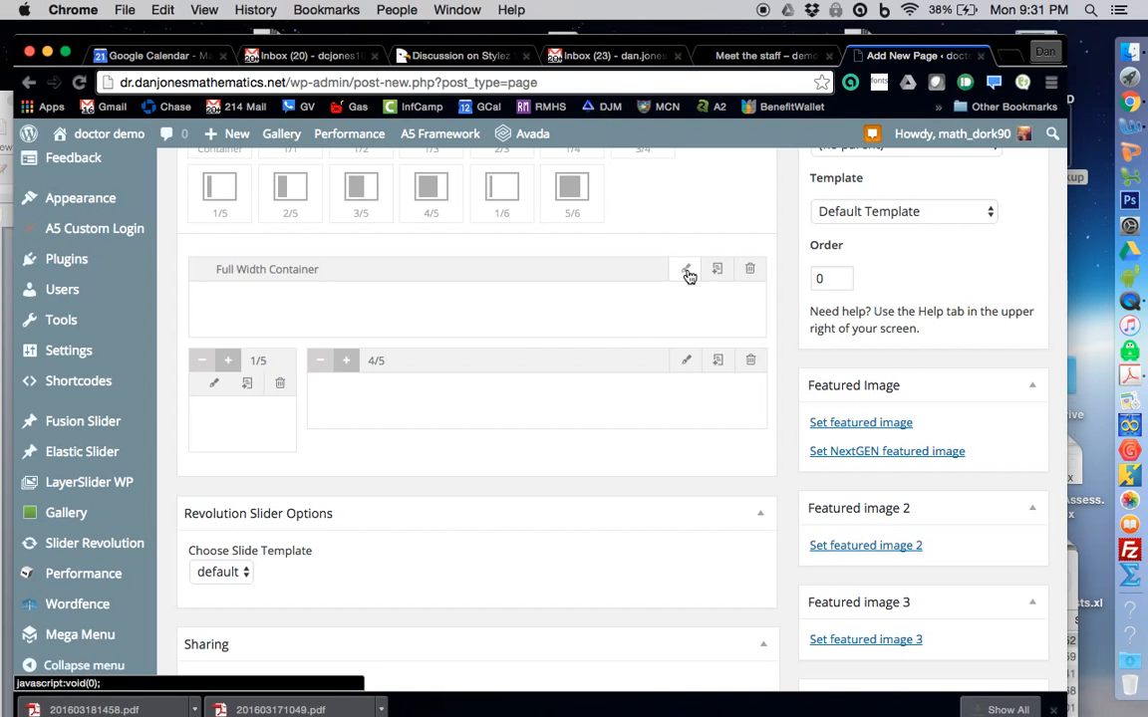
{"action": "scroll", "coordinate": [683, 276], "scroll_direction": "up", "scroll_amount": 5}
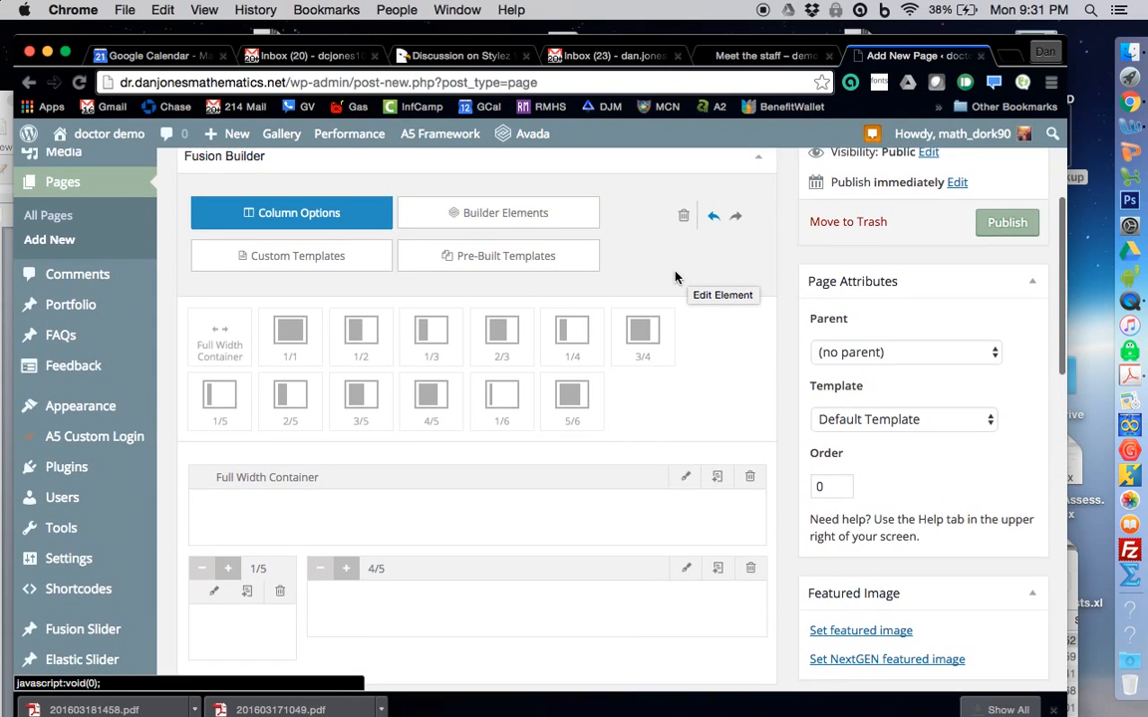
{"action": "left_click", "coordinate": [571, 215]}
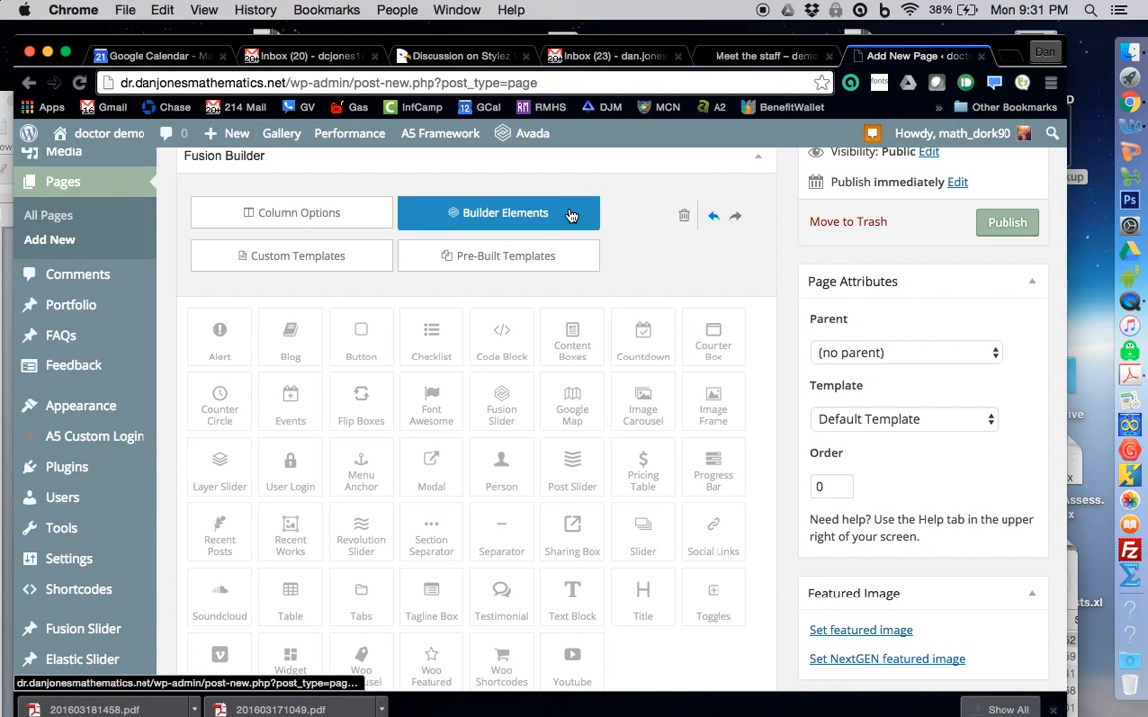
{"action": "scroll", "coordinate": [635, 329], "scroll_direction": "down", "scroll_amount": 6}
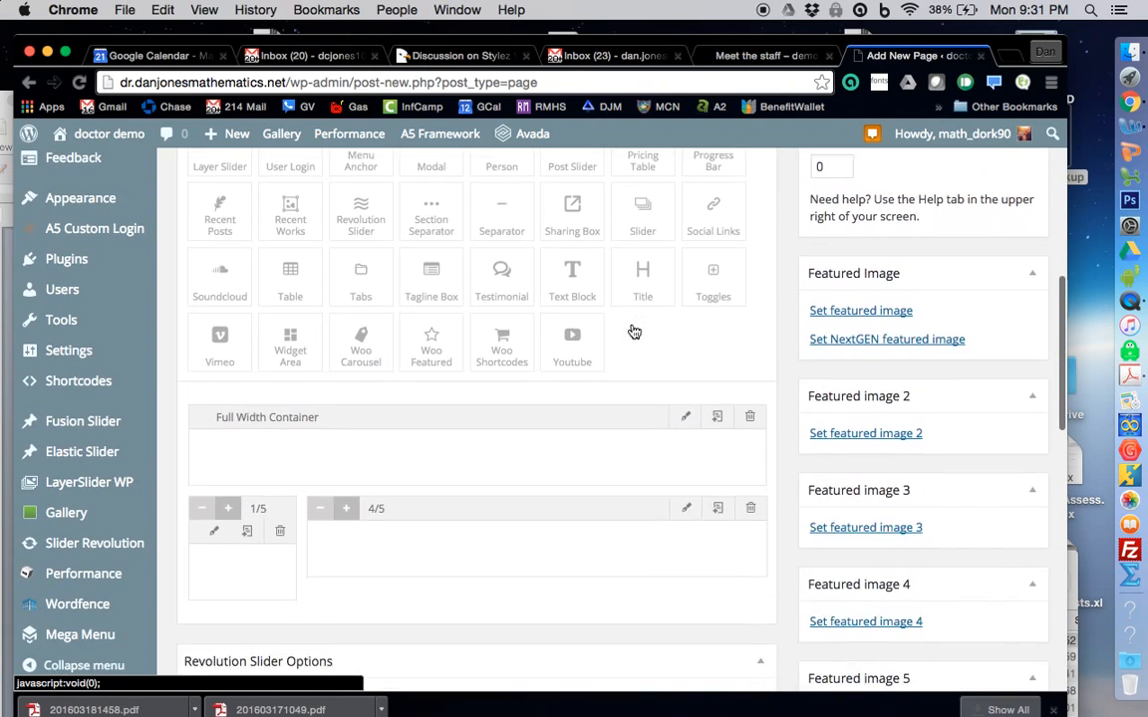
{"action": "scroll", "coordinate": [635, 331], "scroll_direction": "down", "scroll_amount": 1}
{"action": "left_click_drag", "start_coordinate": [577, 231], "coordinate": [499, 427]}
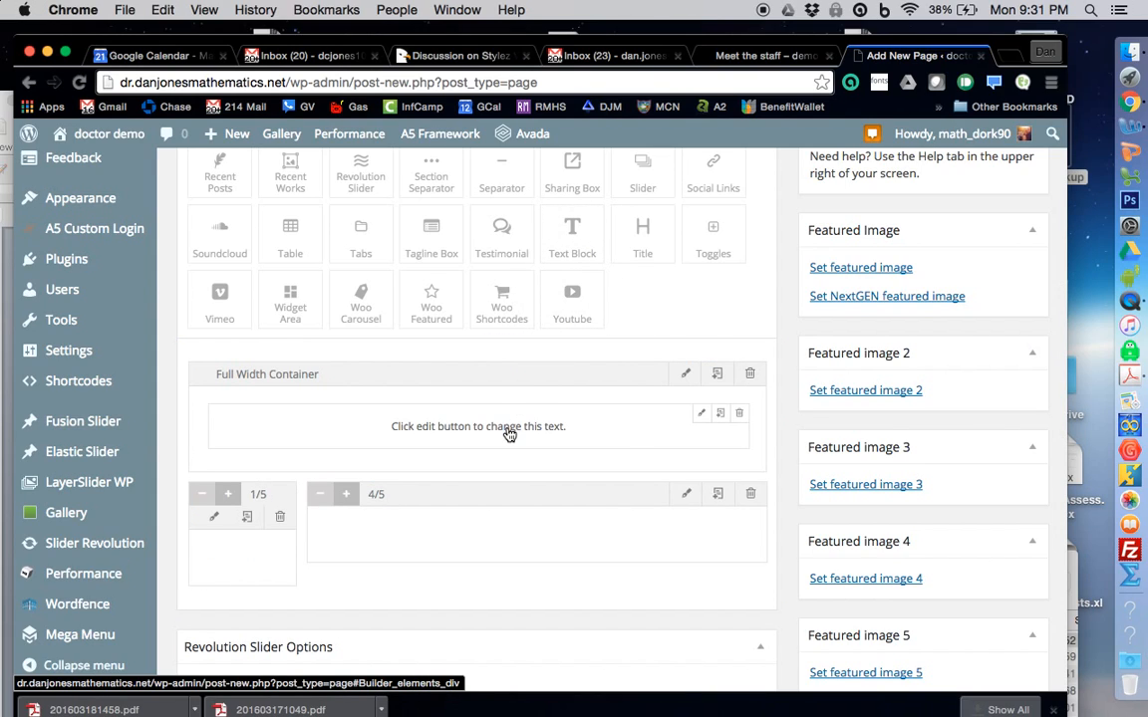
Replace the placeholder content of the container's text block with "Meet the Staff".
{"action": "left_click", "coordinate": [701, 414]}
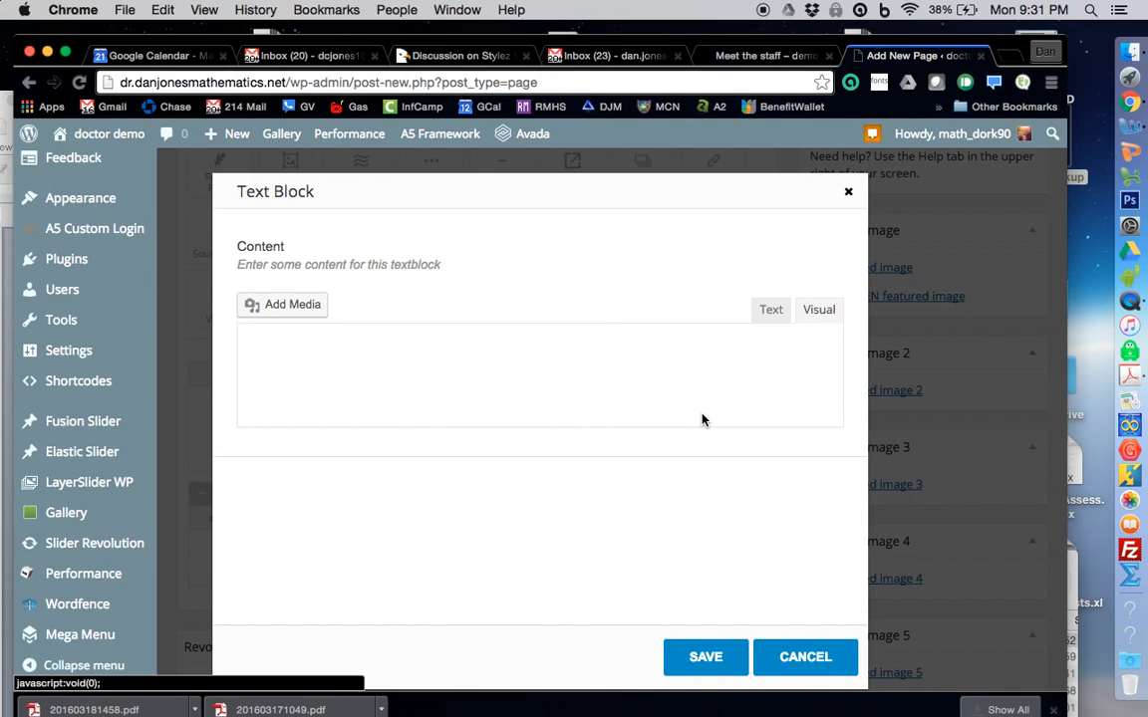
{"action": "left_click_drag", "start_coordinate": [502, 415], "coordinate": [211, 404]}
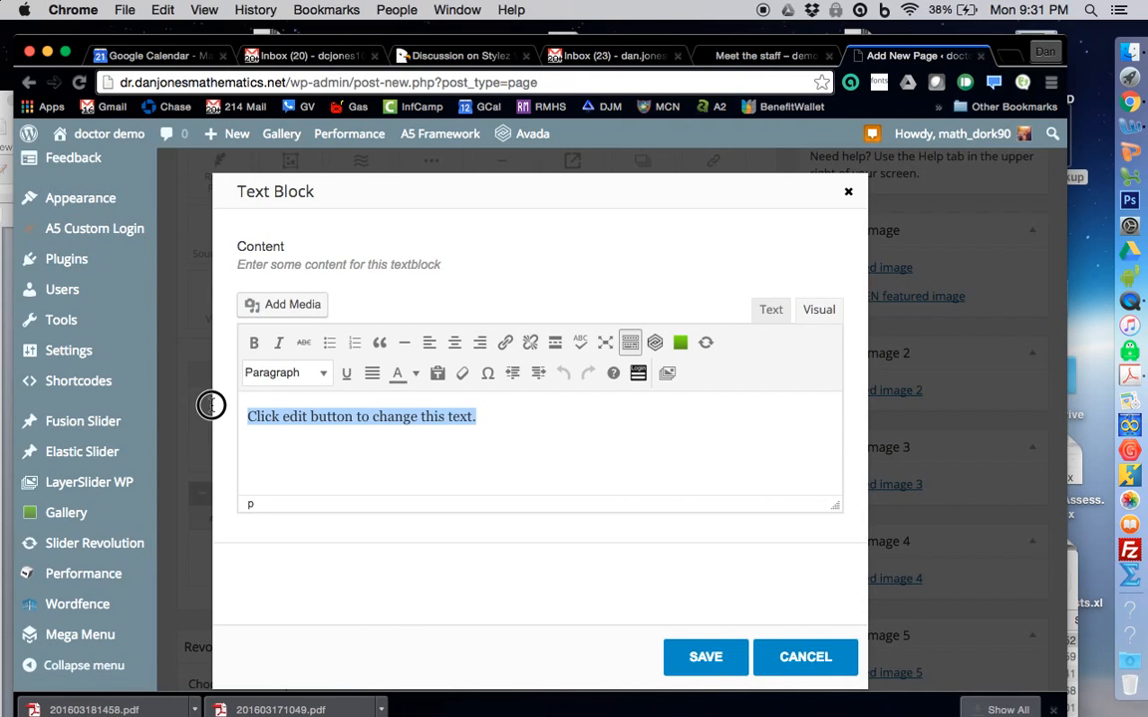
{"action": "type", "text": "Meet the S"}
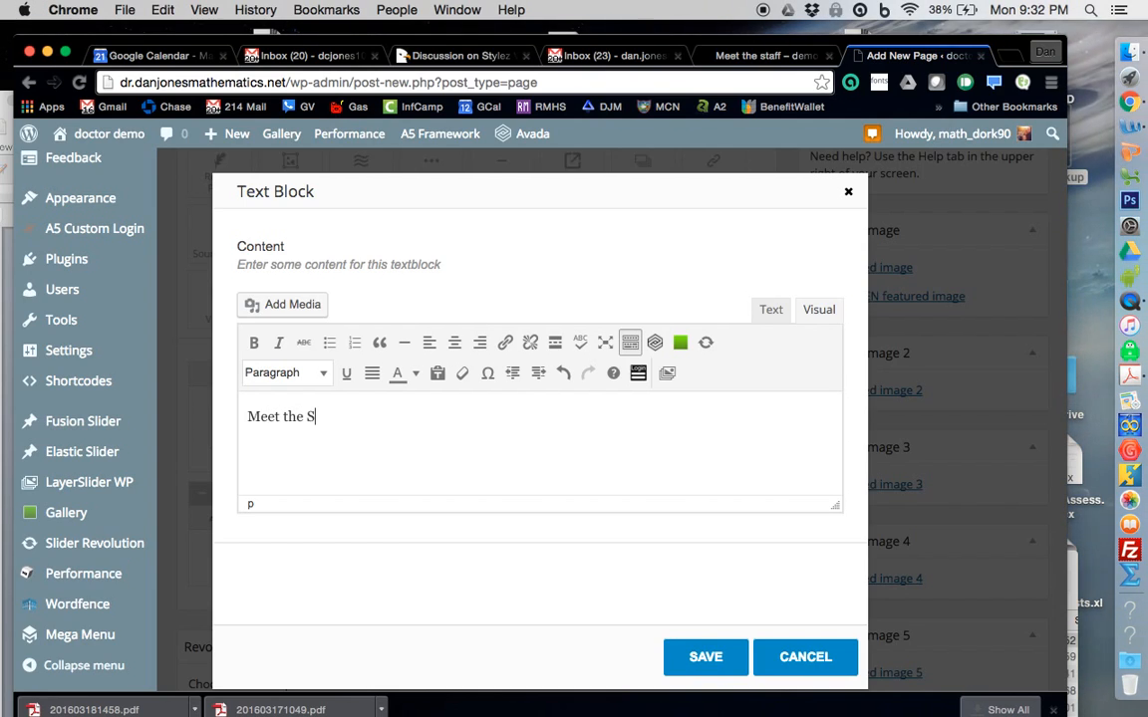
{"action": "type", "text": "taff"}
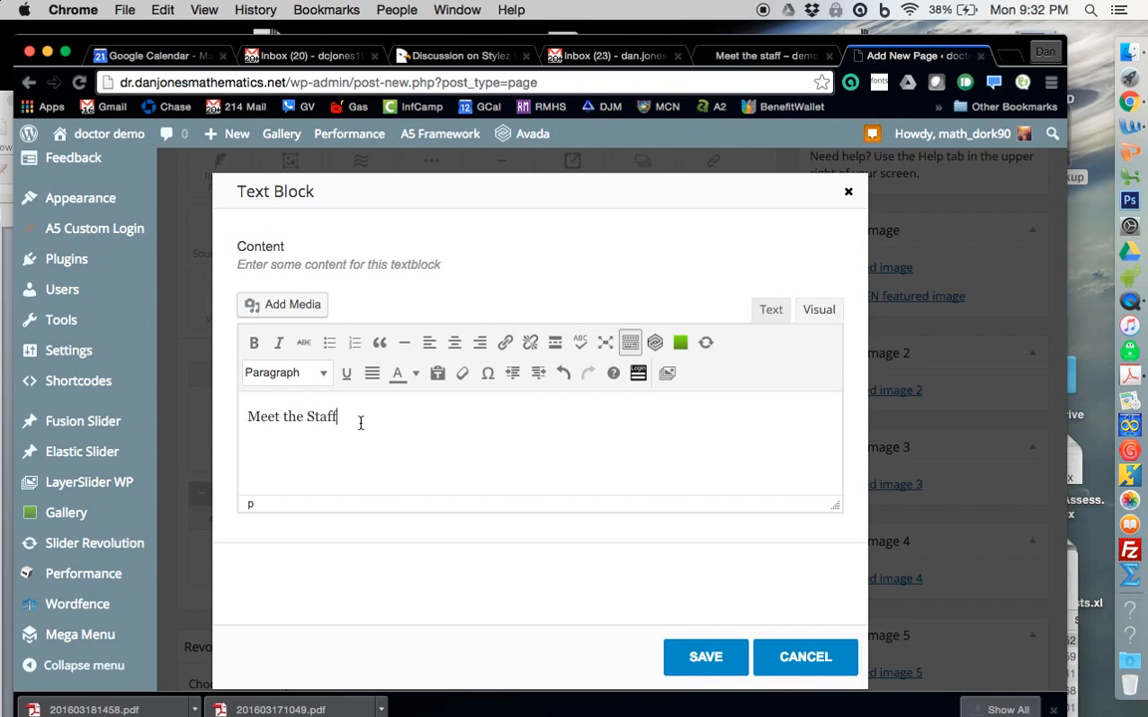
Center the "Meet the Staff" heading and set its text color to the custom hex value ad2424.
{"action": "left_click_drag", "start_coordinate": [361, 423], "coordinate": [220, 413]}
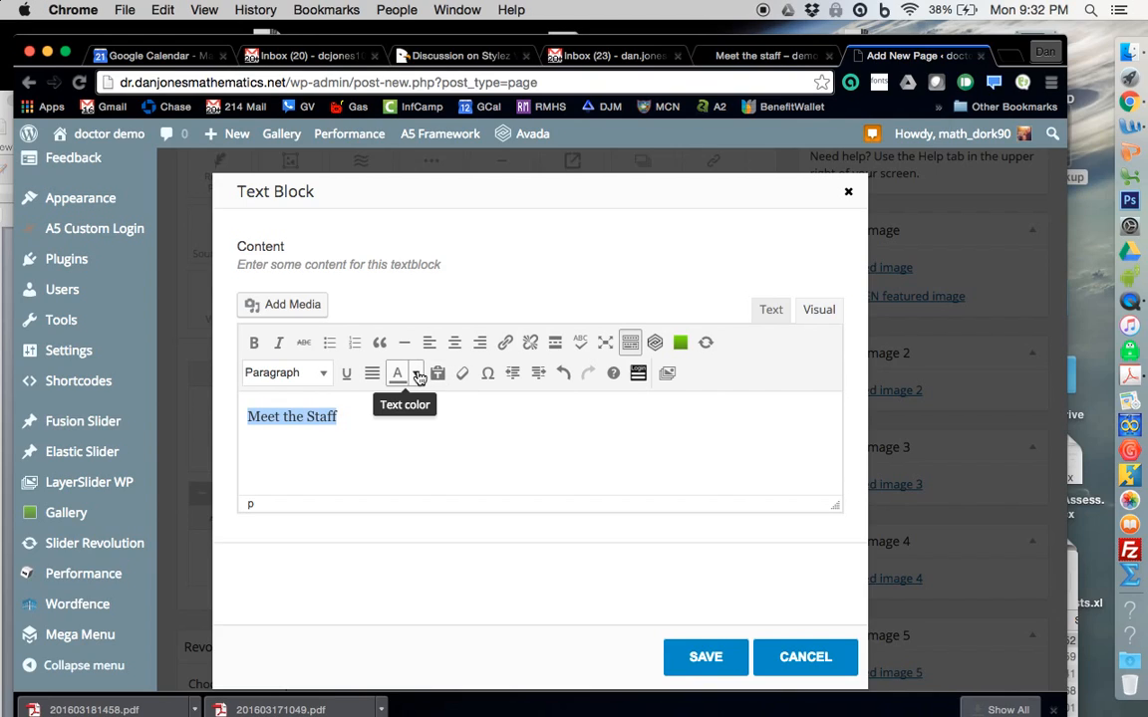
{"action": "left_click", "coordinate": [457, 343]}
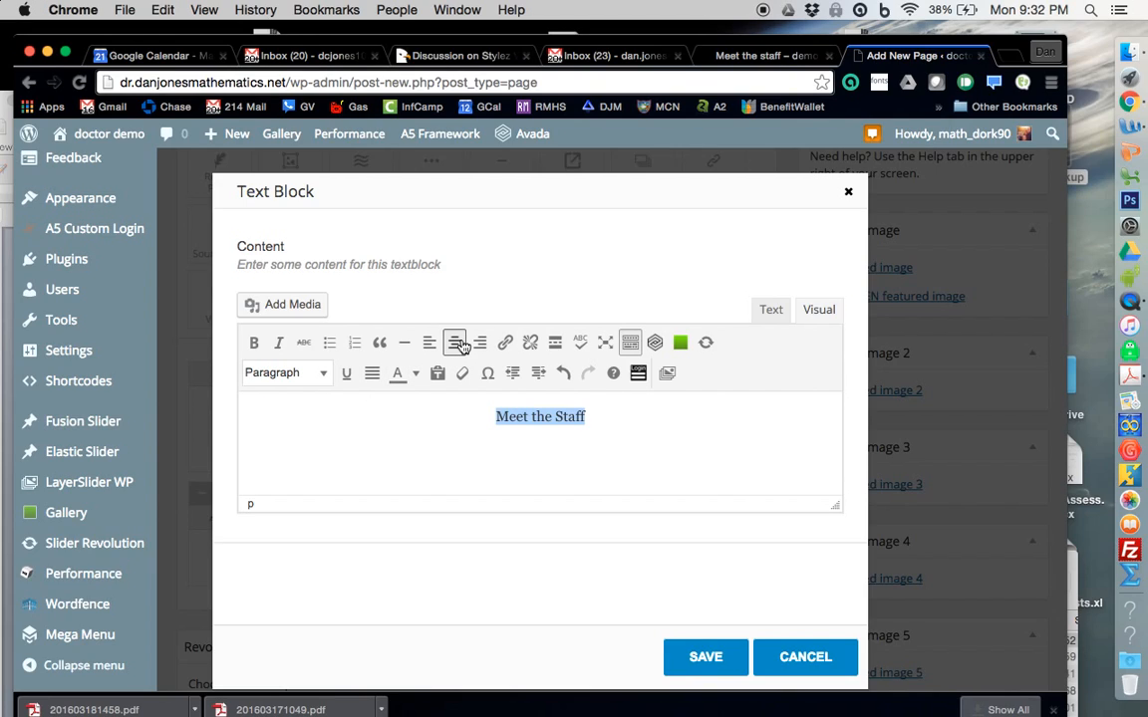
{"action": "left_click", "coordinate": [417, 376]}
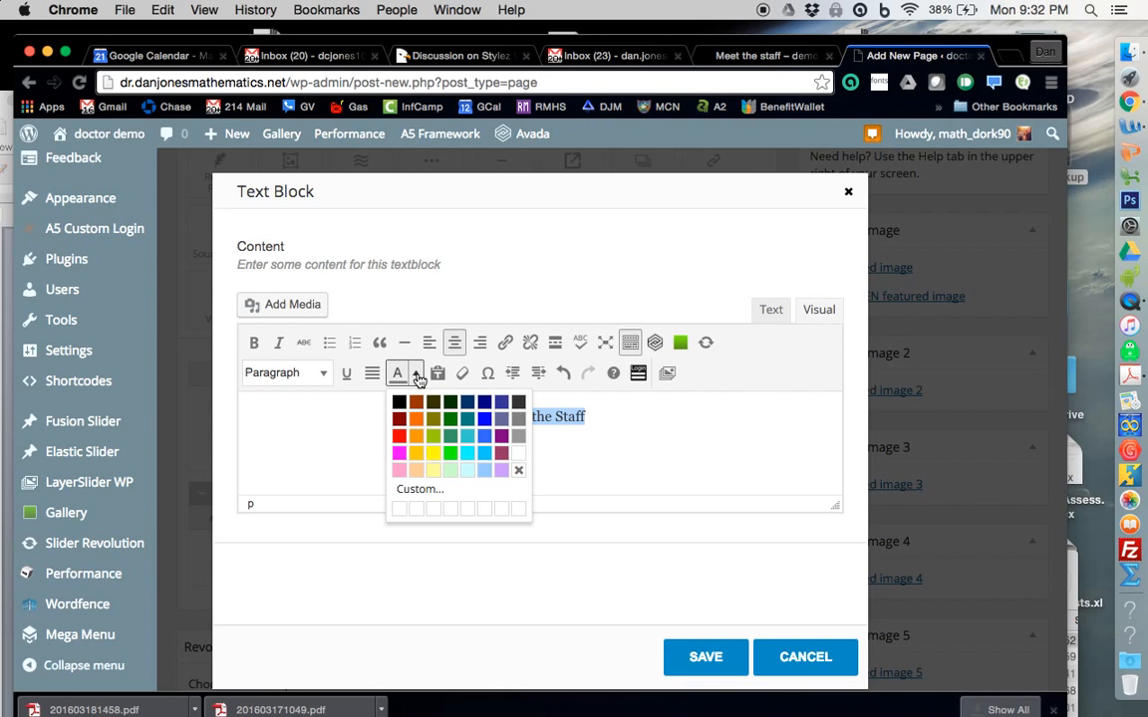
{"action": "left_click", "coordinate": [419, 489]}
{"action": "left_click", "coordinate": [680, 420]}
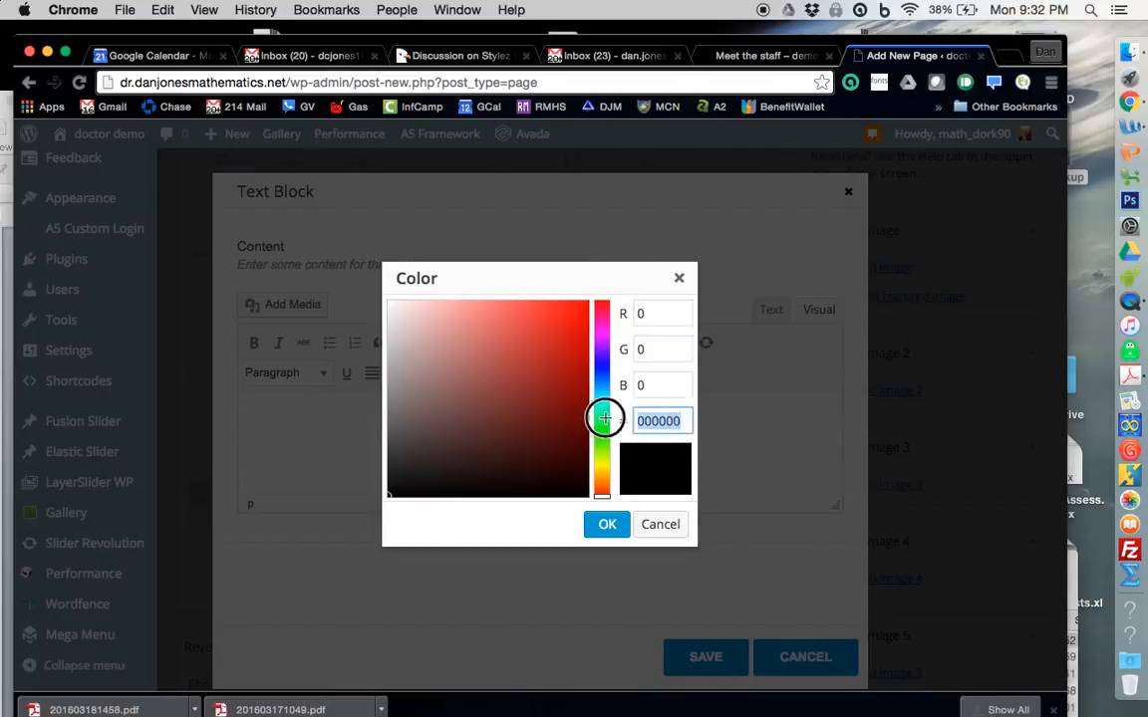
{"action": "type", "text": "ad2424"}
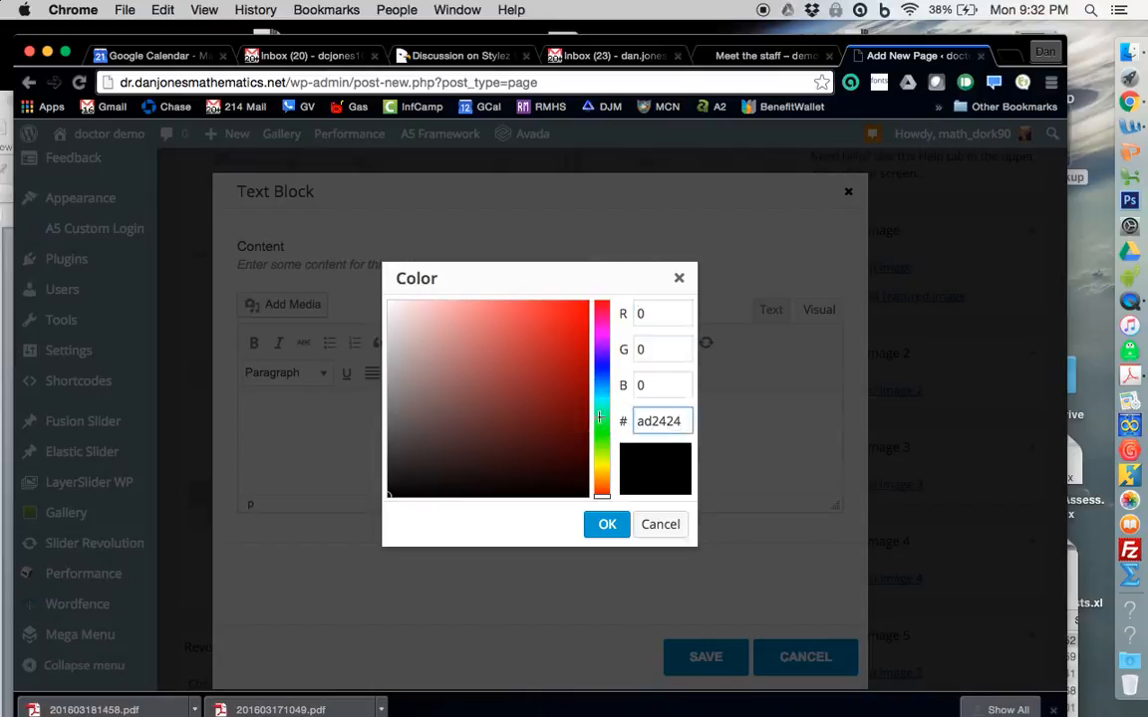
{"action": "mouse_move", "coordinate": [551, 382]}
{"action": "left_mouse_down"}
{"action": "mouse_move", "coordinate": [514, 349]}
{"action": "mouse_move", "coordinate": [543, 360]}
{"action": "mouse_move", "coordinate": [559, 388]}
{"action": "left_mouse_up"}
{"action": "left_click_drag", "start_coordinate": [686, 421], "coordinate": [623, 421]}
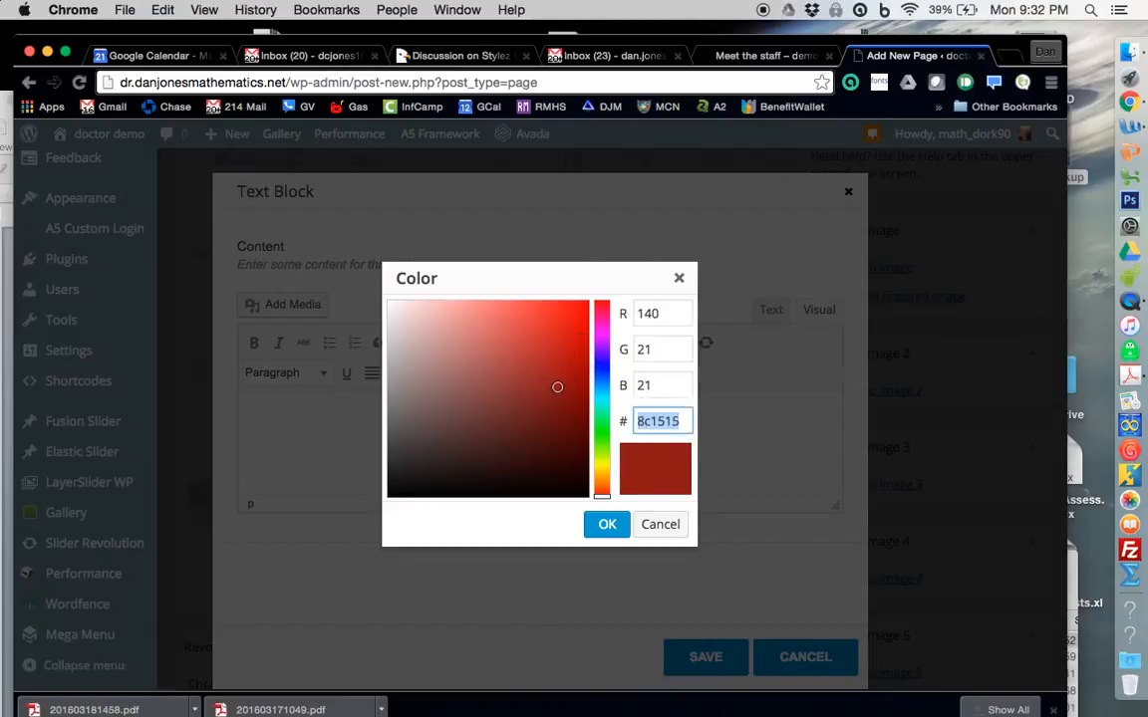
{"action": "type", "text": "ad2424"}
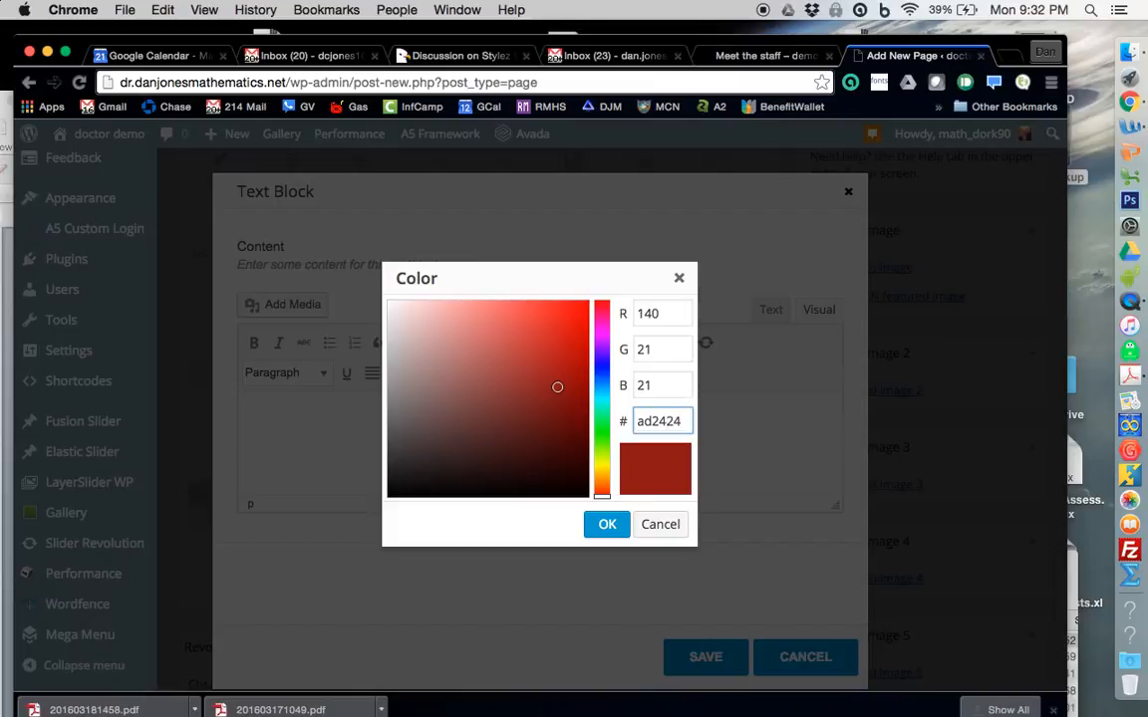
{"action": "left_click", "coordinate": [605, 525]}
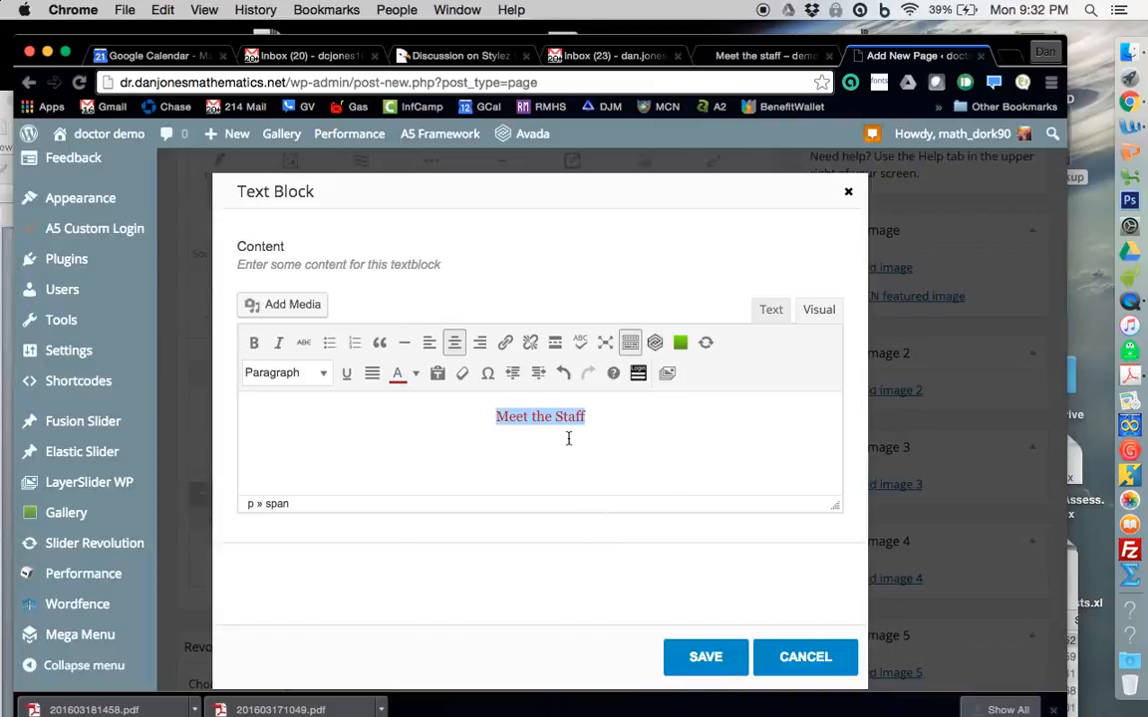
Show the heading's HTML code, then switch to the Word document and copy "font-size: 36px;" from its sample heading code.
{"action": "left_click", "coordinate": [774, 314]}
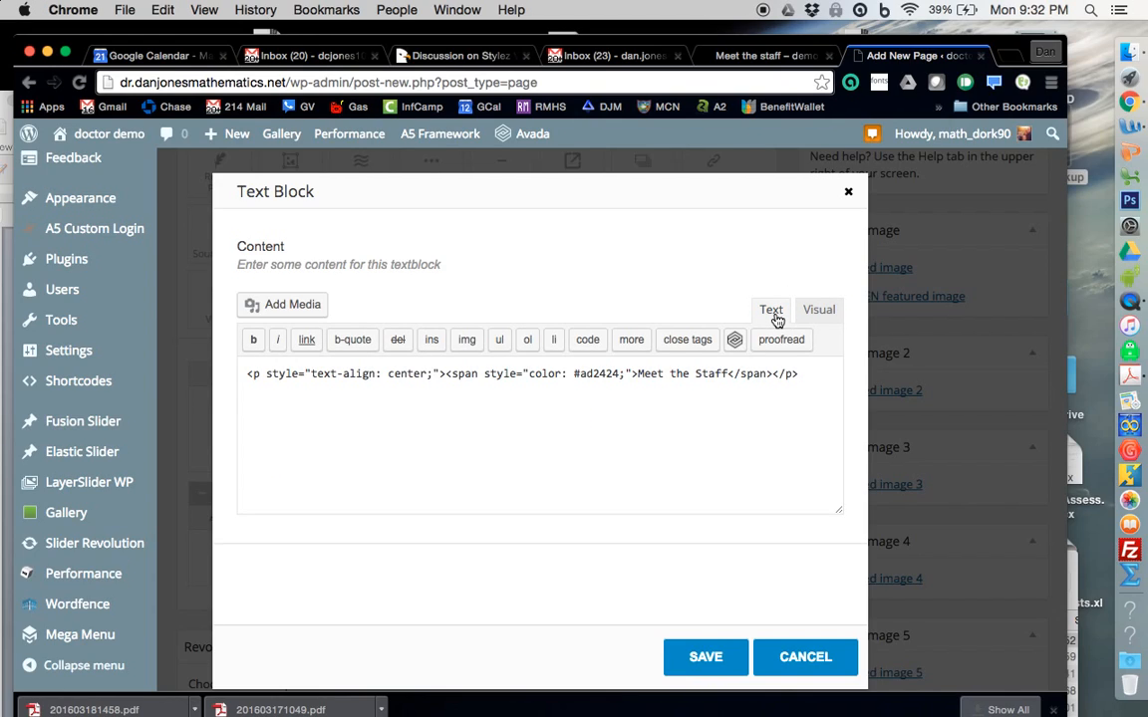
{"action": "left_click_drag", "start_coordinate": [802, 45], "coordinate": [878, 548]}
{"action": "left_click", "coordinate": [758, 418]}
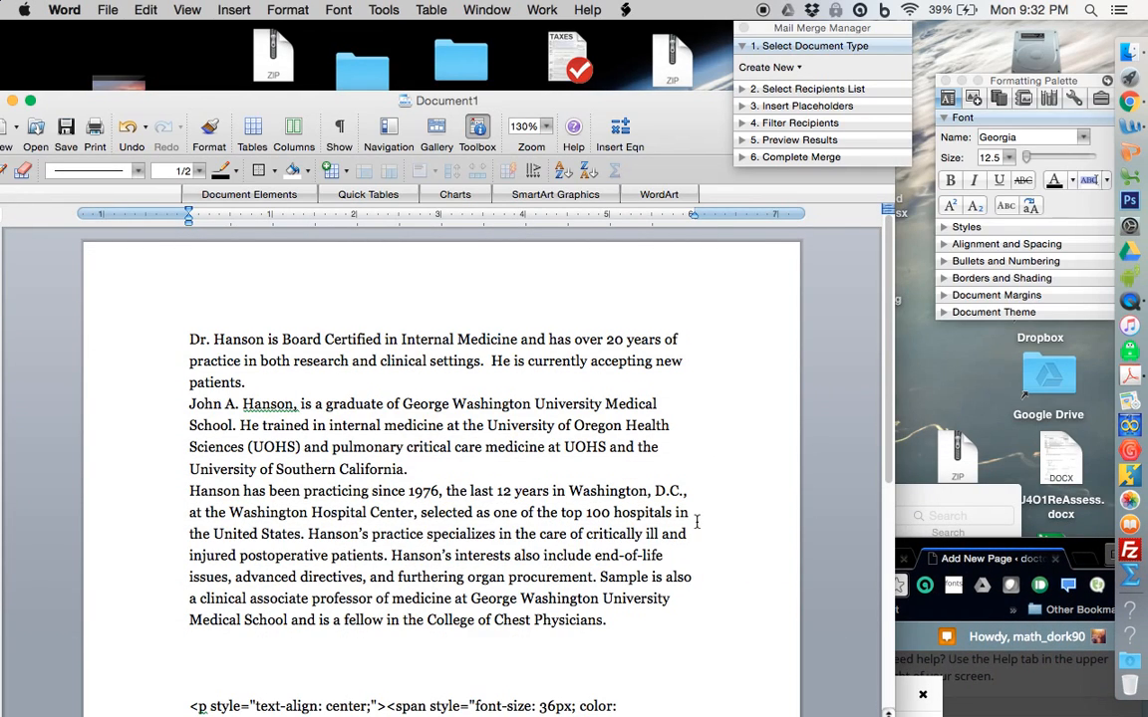
{"action": "scroll", "coordinate": [697, 522], "scroll_direction": "down", "scroll_amount": 5}
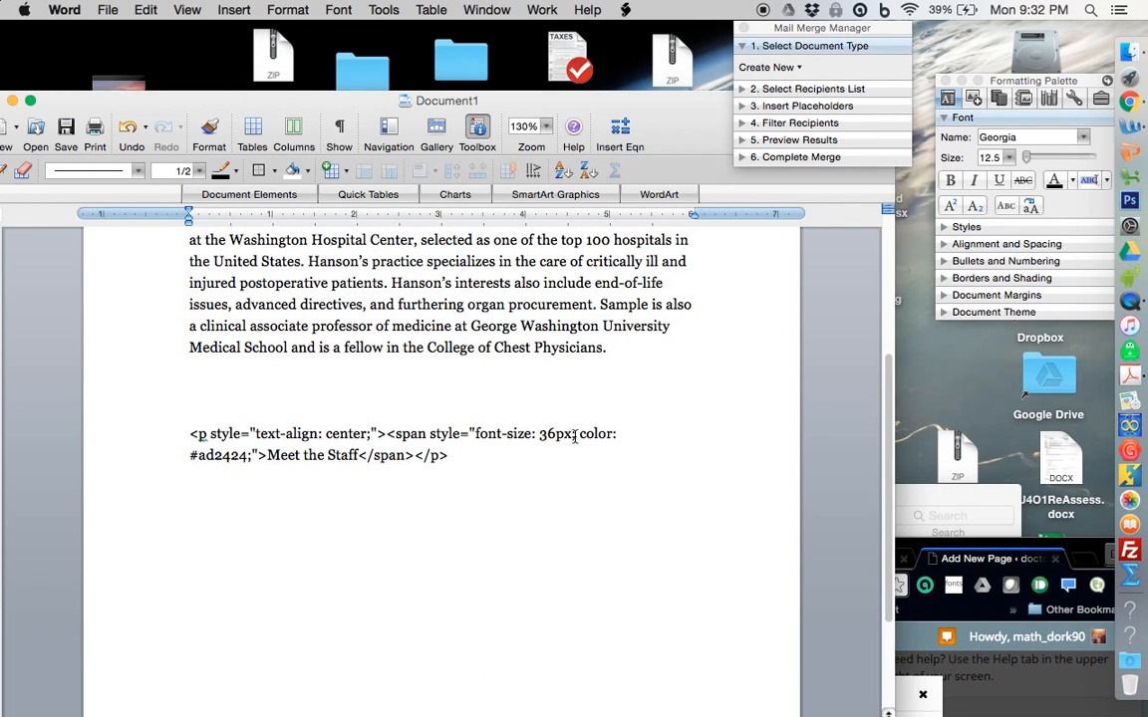
{"action": "left_click_drag", "start_coordinate": [576, 435], "coordinate": [476, 436]}
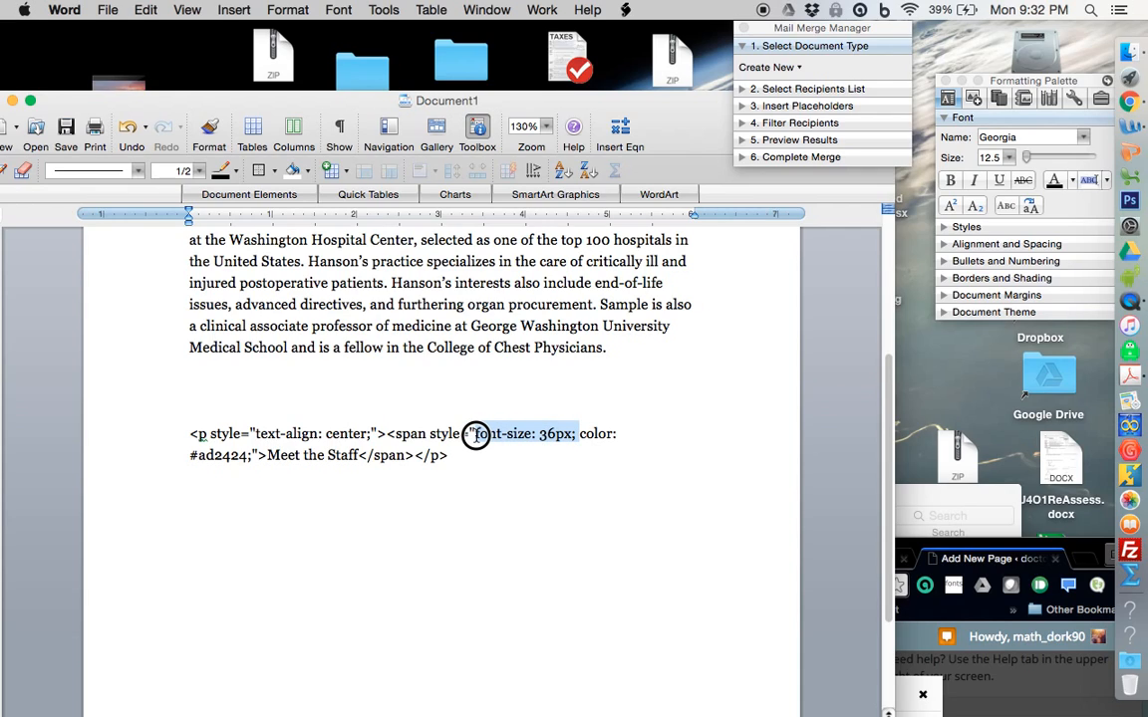
{"action": "key", "text": "super+c"}
Back in Chrome, insert "font-size: 36px;" before the color in the heading's span style, check the visual result and save the text block.
{"action": "left_click_drag", "start_coordinate": [922, 550], "coordinate": [845, 110]}
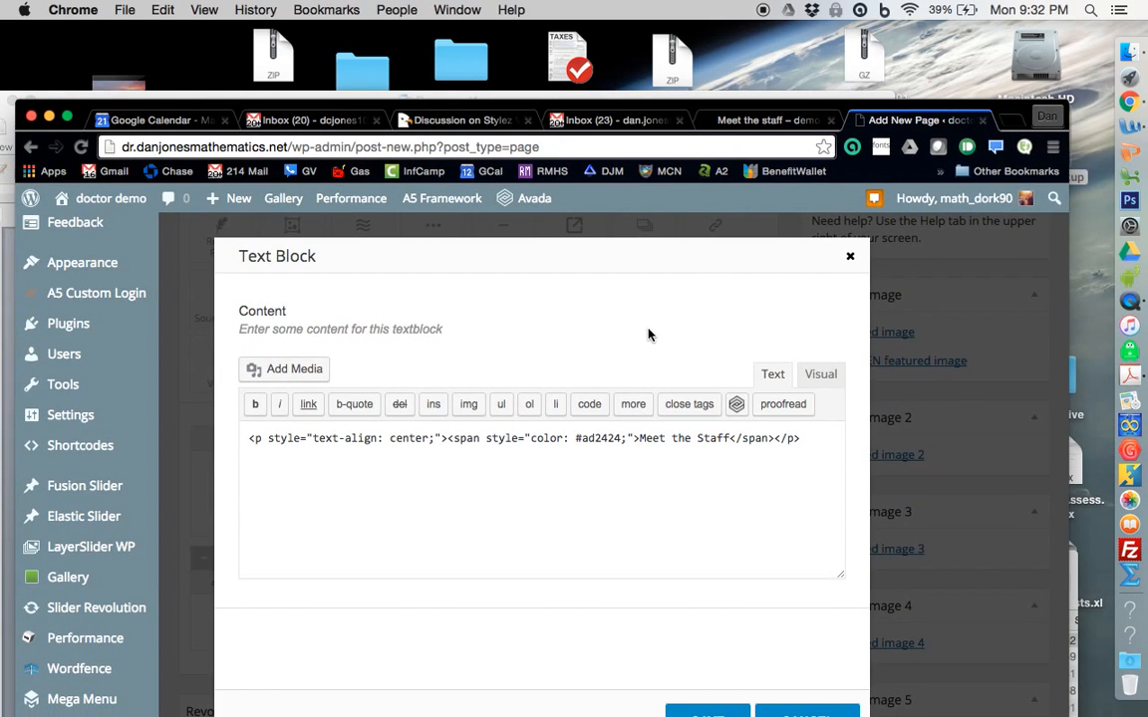
{"action": "left_click", "coordinate": [531, 439]}
{"action": "key", "text": "super+v"}
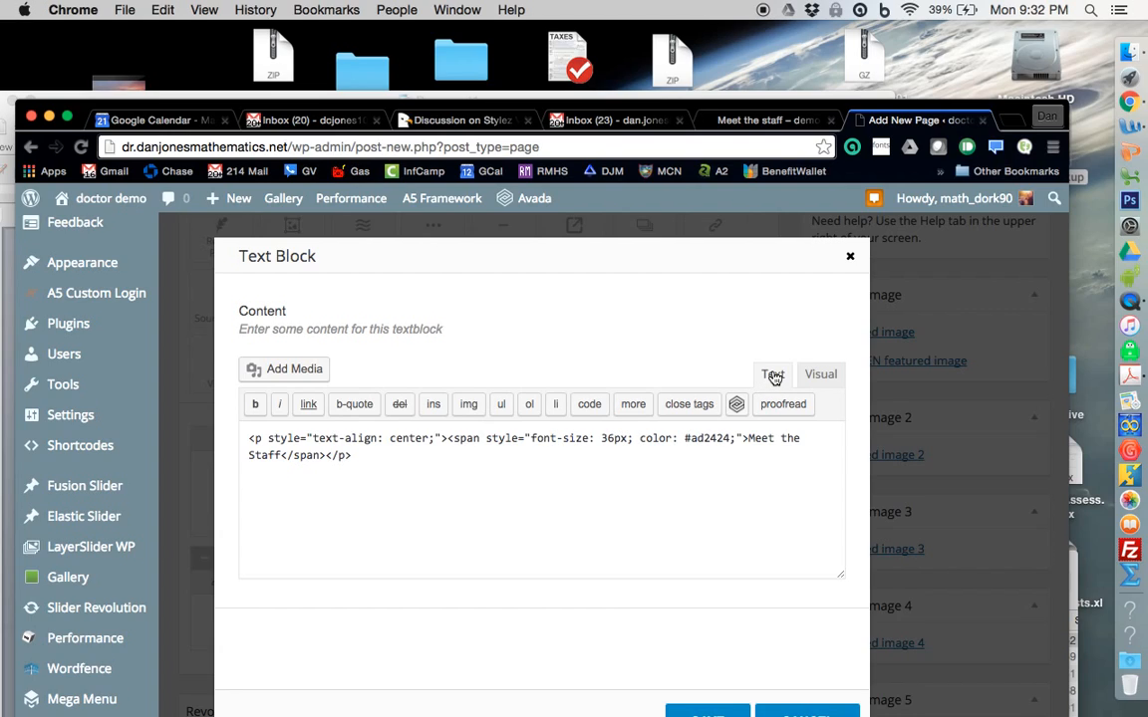
{"action": "left_click", "coordinate": [820, 374]}
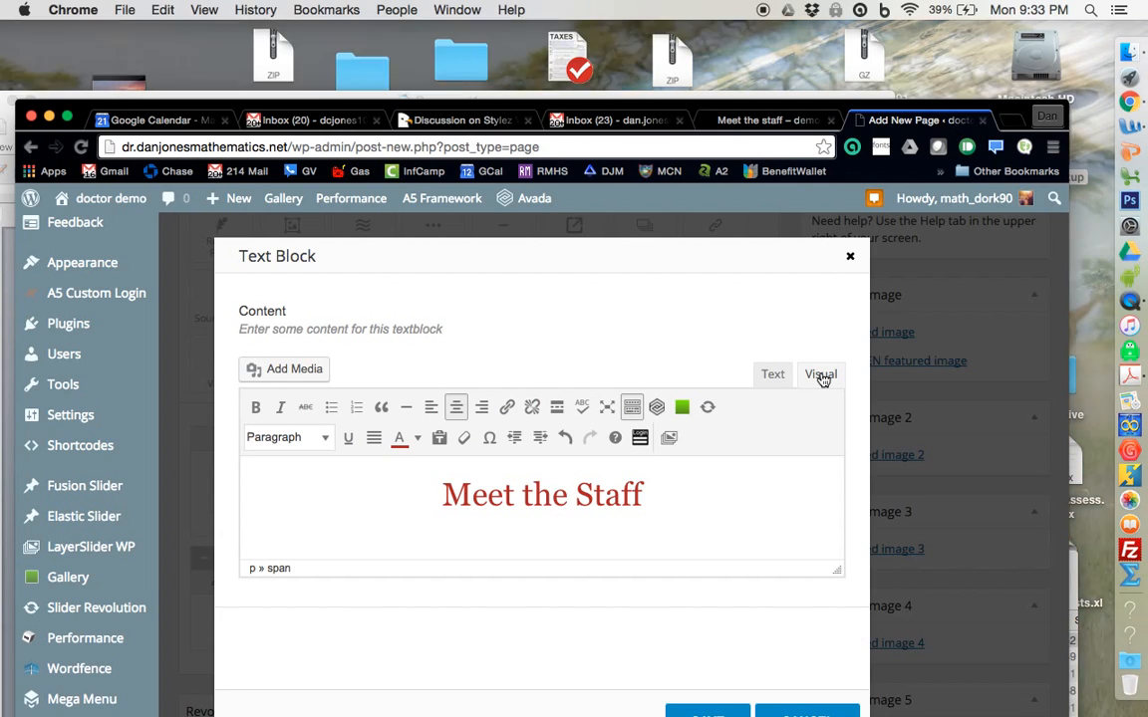
{"action": "left_click", "coordinate": [776, 374]}
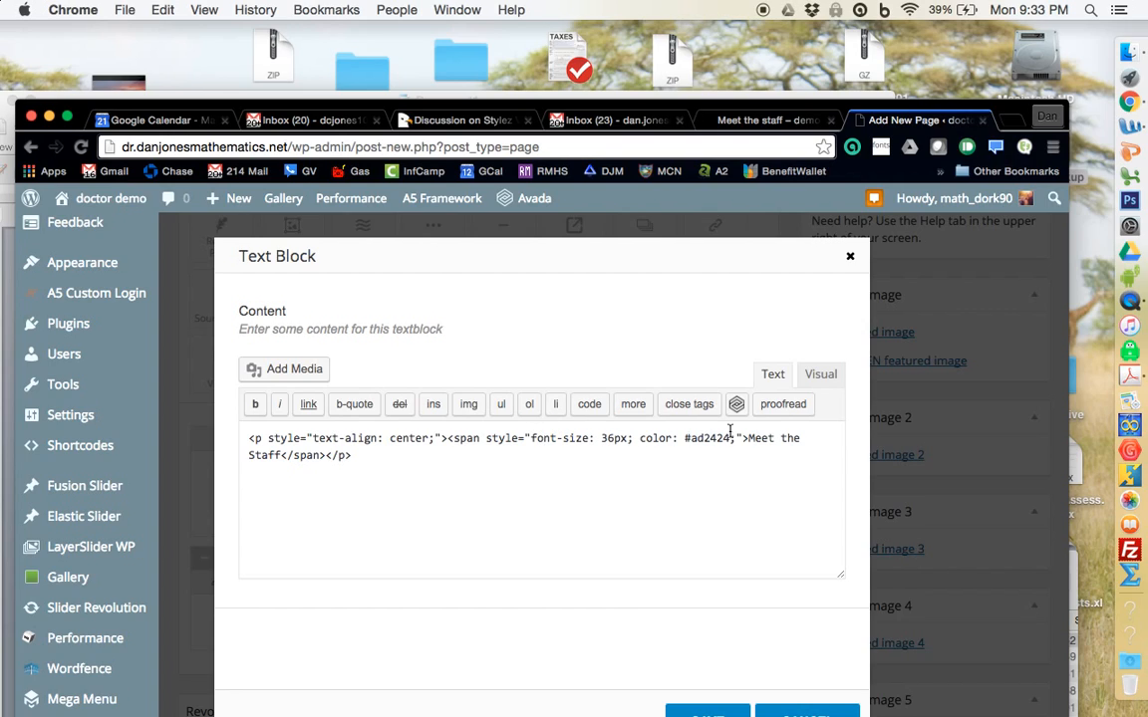
{"action": "left_click", "coordinate": [819, 377]}
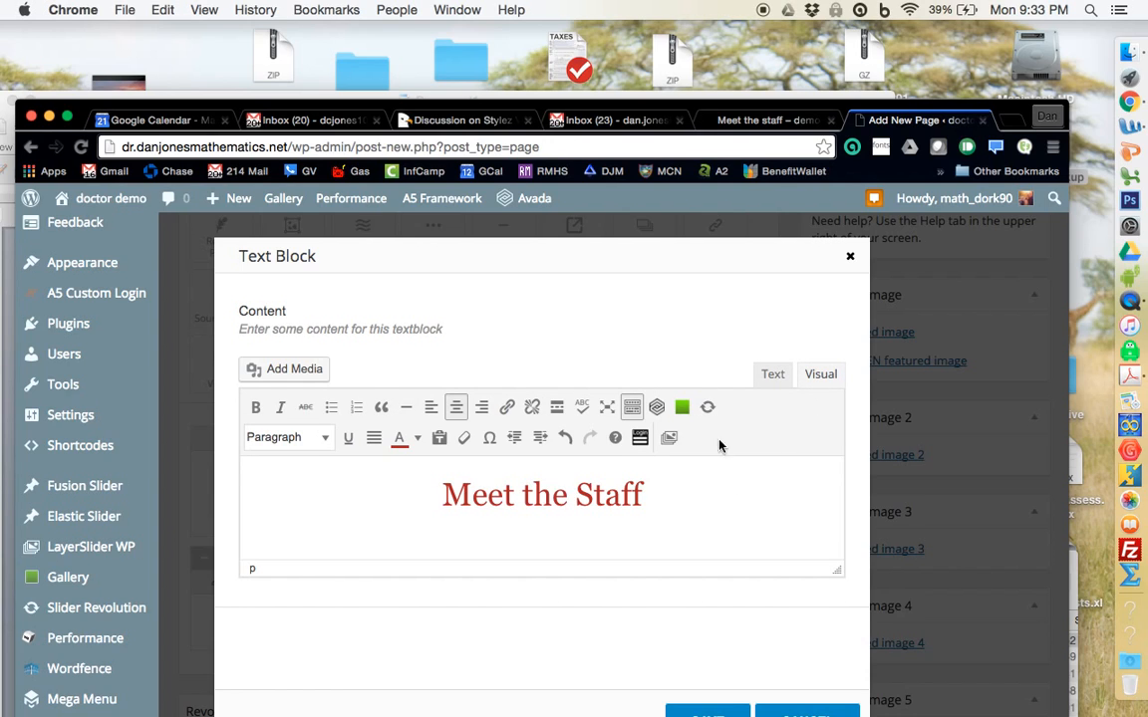
{"action": "left_click_drag", "start_coordinate": [688, 113], "coordinate": [683, 38]}
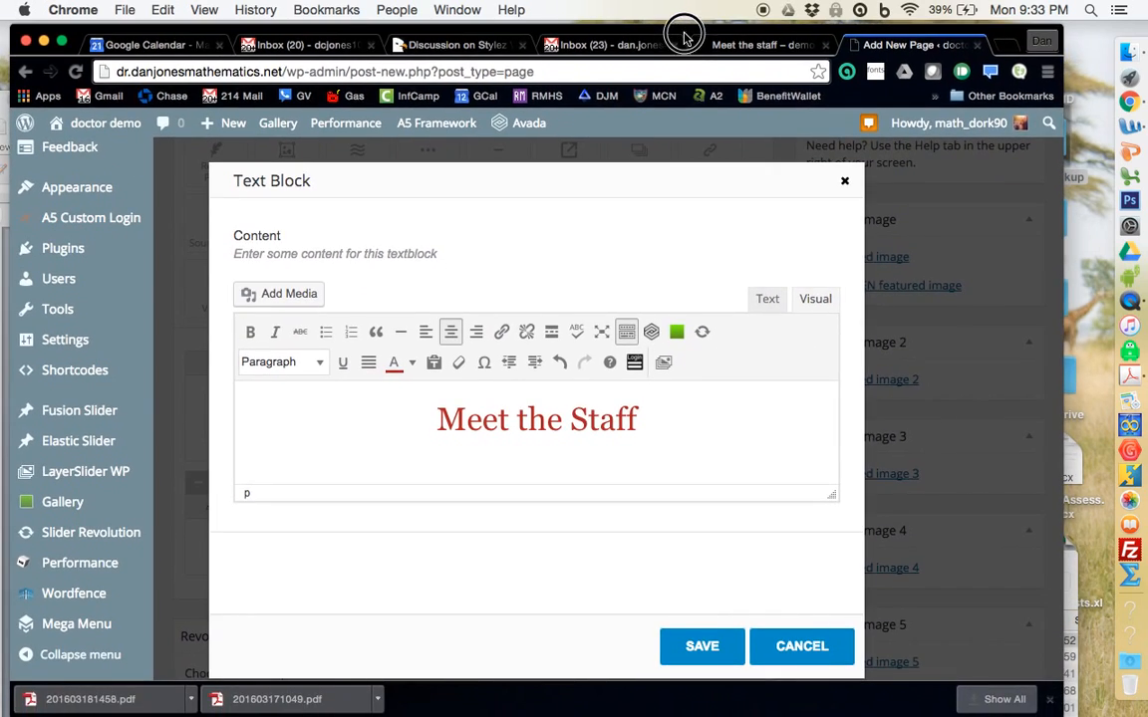
{"action": "left_click", "coordinate": [685, 646]}
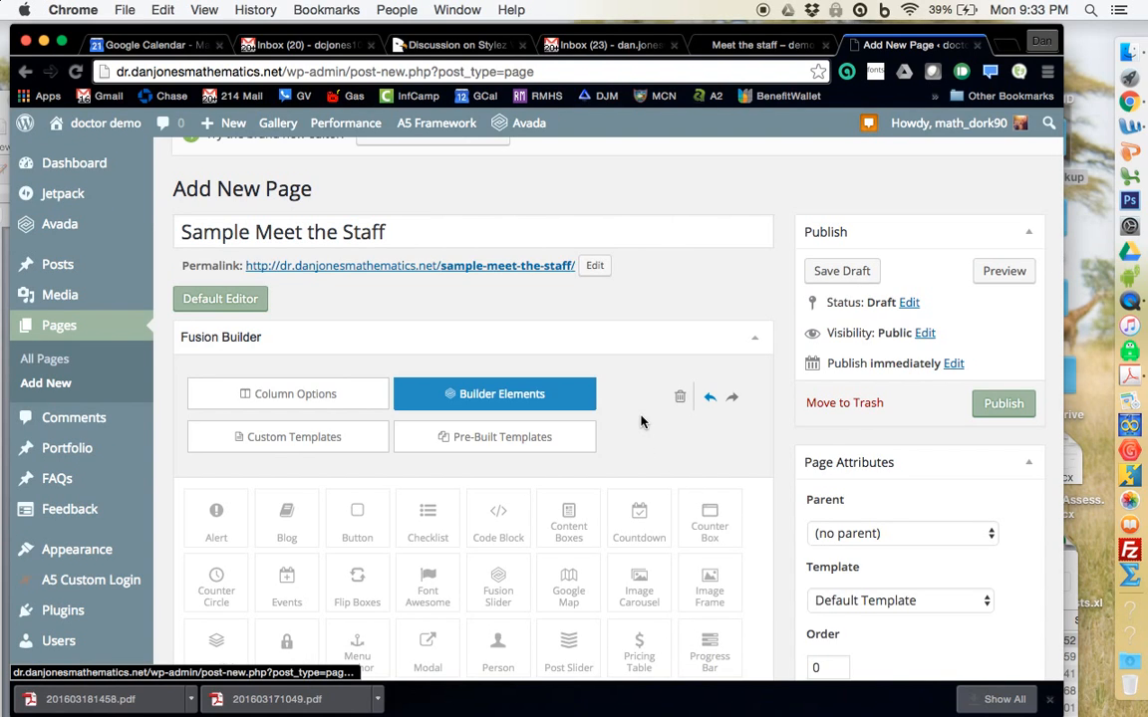
Place a Text Block element in the 1/5 column and another in the 4/5 column.
{"action": "scroll", "coordinate": [641, 421], "scroll_direction": "down", "scroll_amount": 10}
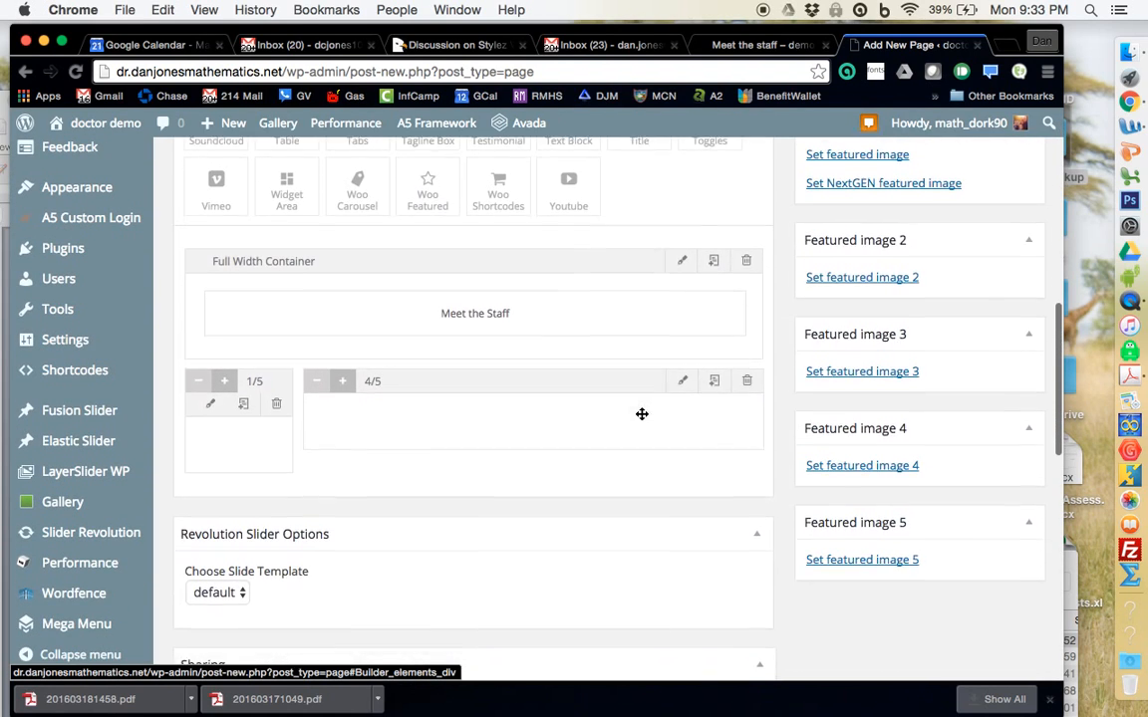
{"action": "scroll", "coordinate": [643, 420], "scroll_direction": "up", "scroll_amount": 5}
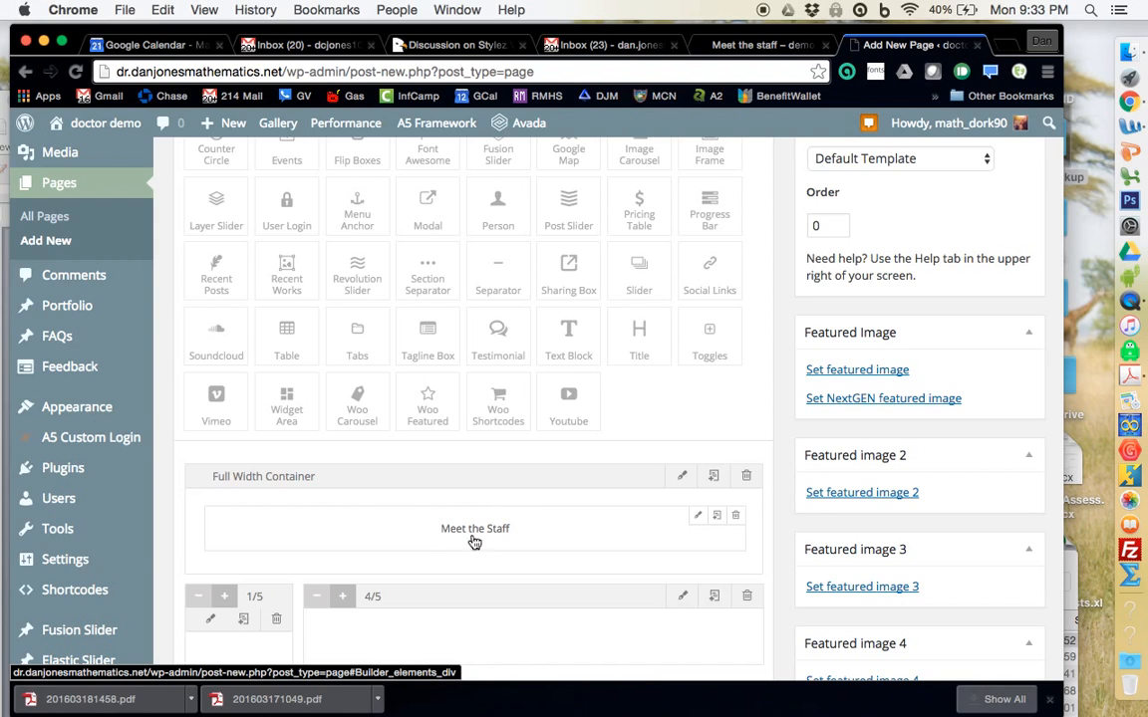
{"action": "scroll", "coordinate": [567, 487], "scroll_direction": "down", "scroll_amount": 3}
{"action": "scroll", "coordinate": [567, 487], "scroll_direction": "down", "scroll_amount": 4}
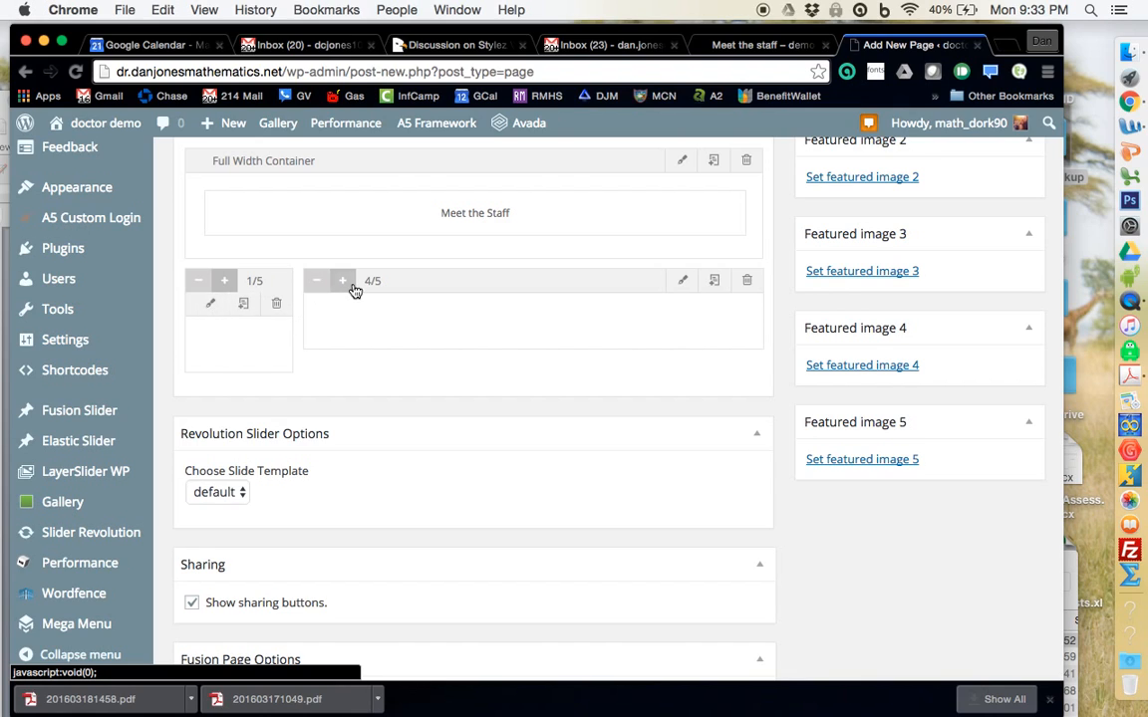
{"action": "scroll", "coordinate": [354, 289], "scroll_direction": "up", "scroll_amount": 4}
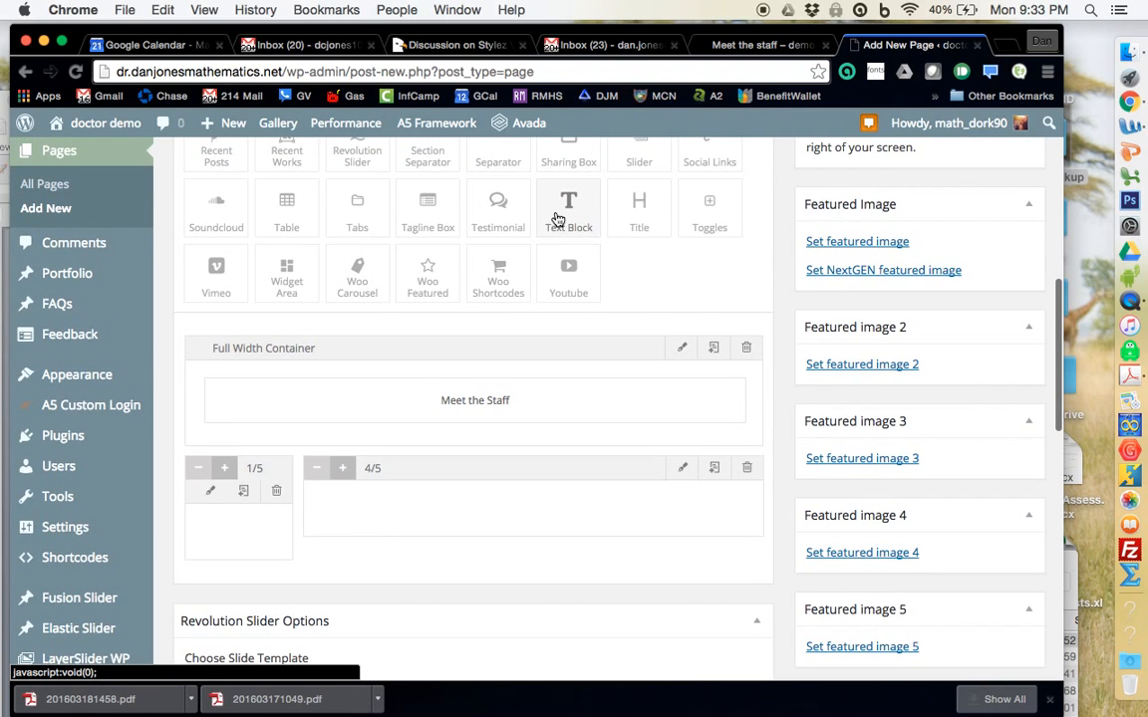
{"action": "left_click_drag", "start_coordinate": [560, 218], "coordinate": [237, 537]}
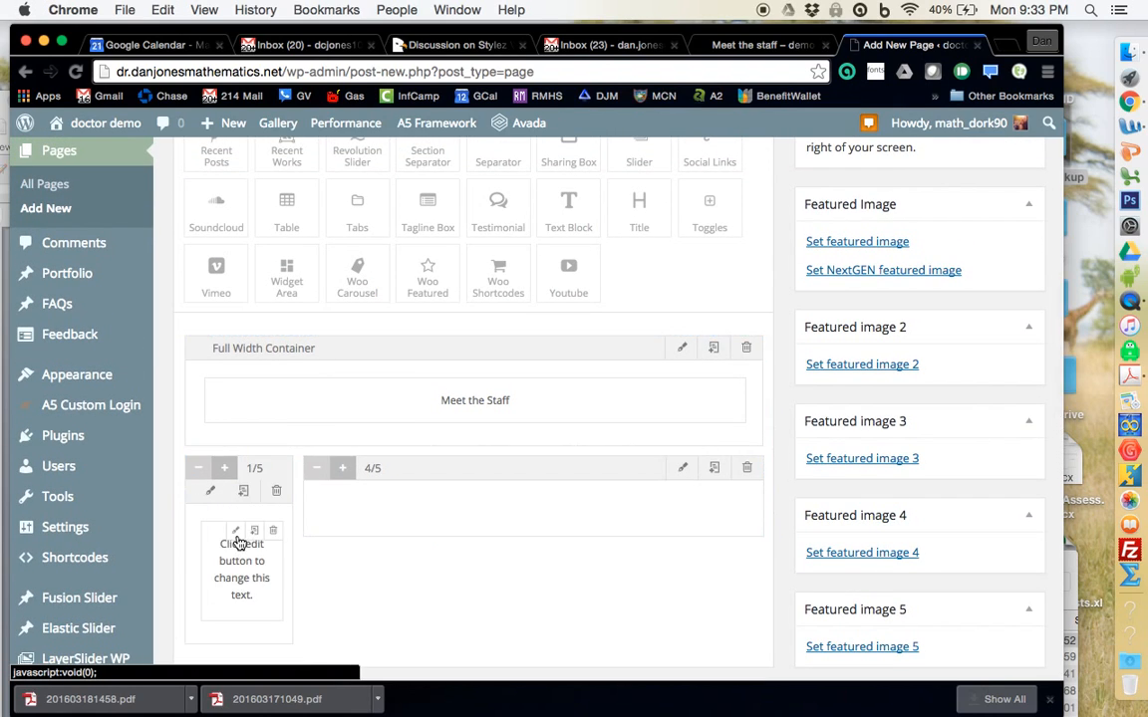
{"action": "left_click_drag", "start_coordinate": [564, 212], "coordinate": [551, 533]}
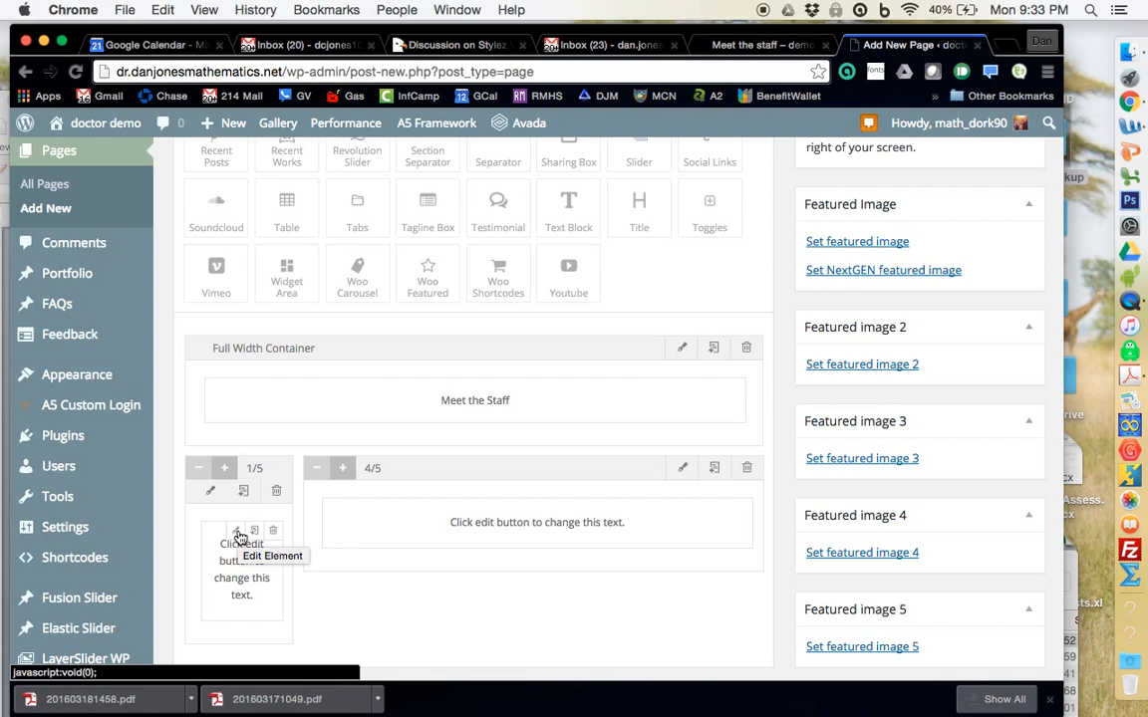
Replace the placeholder text in the 1/5 column's text block with the dr.jpg photo from the media library.
{"action": "left_click", "coordinate": [239, 535]}
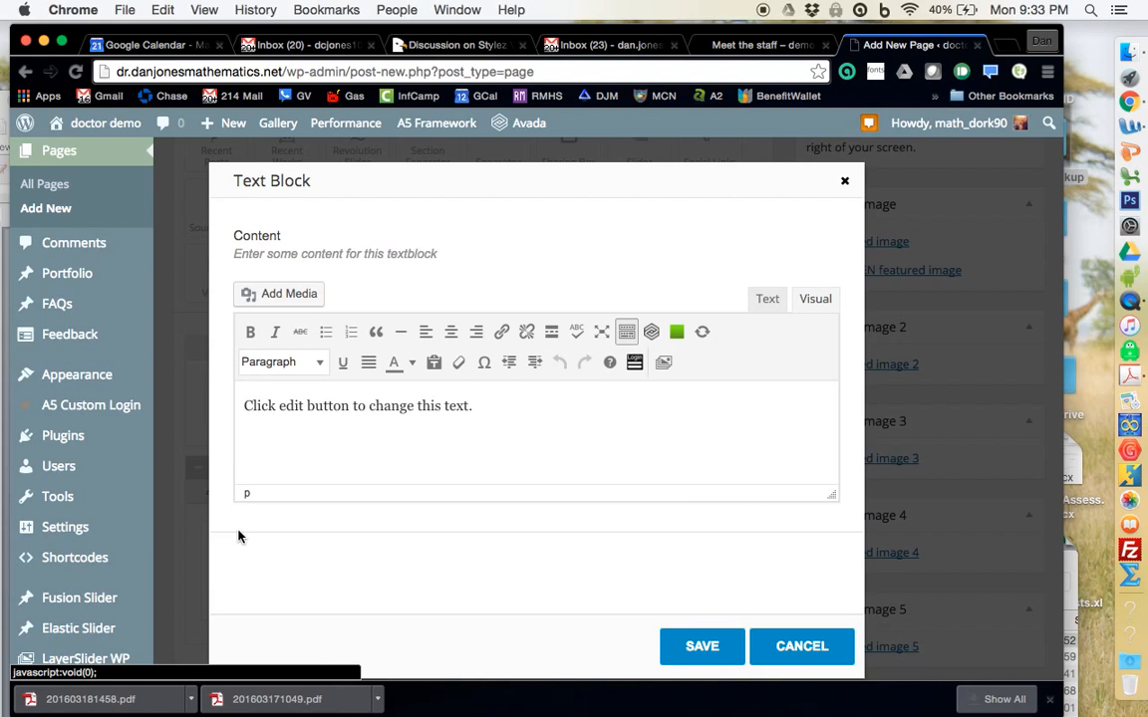
{"action": "left_click_drag", "start_coordinate": [486, 409], "coordinate": [244, 403]}
{"action": "key", "text": "BackSpace"}
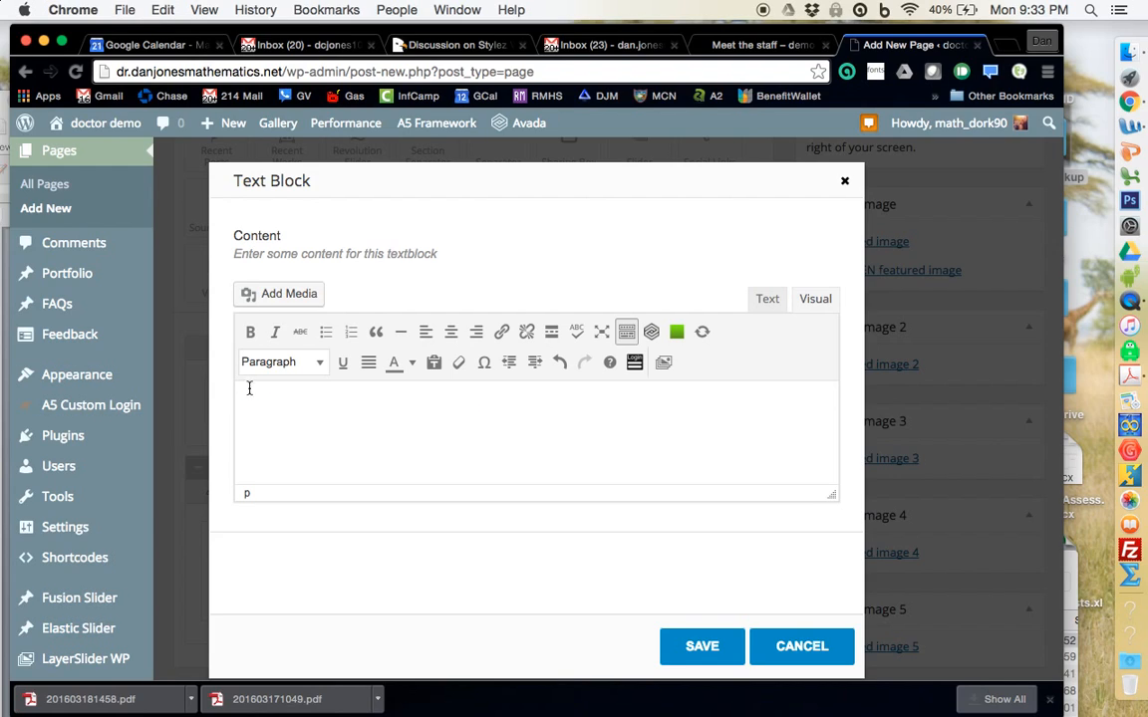
{"action": "left_click", "coordinate": [301, 294]}
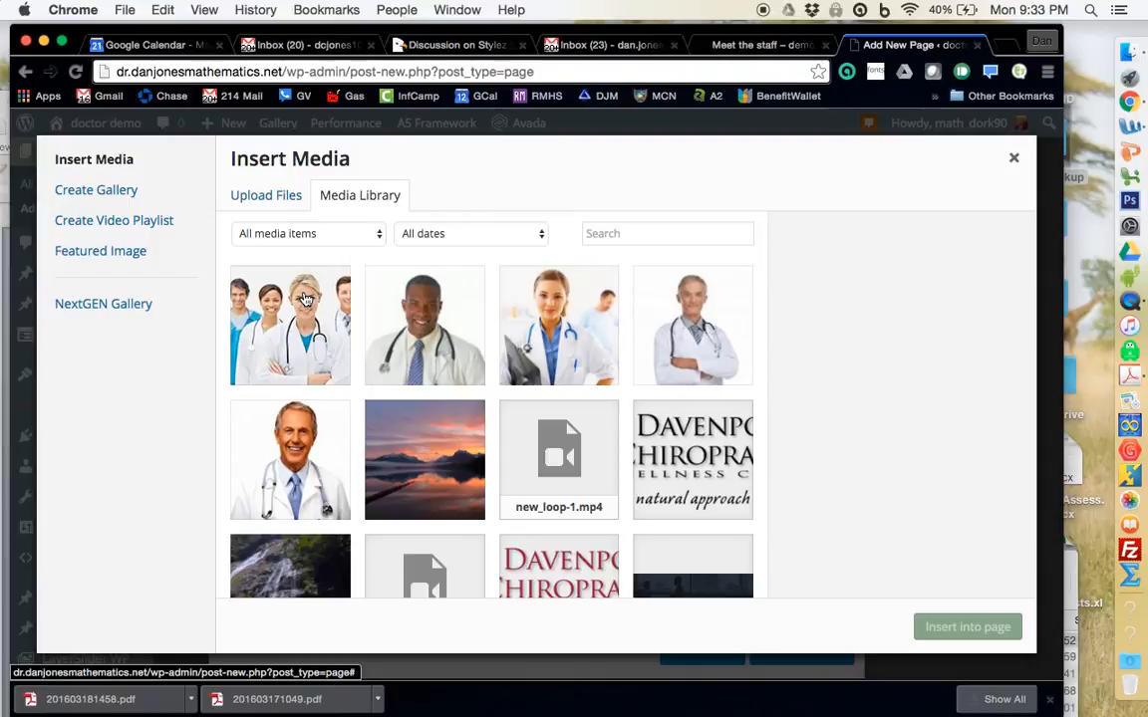
{"action": "left_click", "coordinate": [258, 198]}
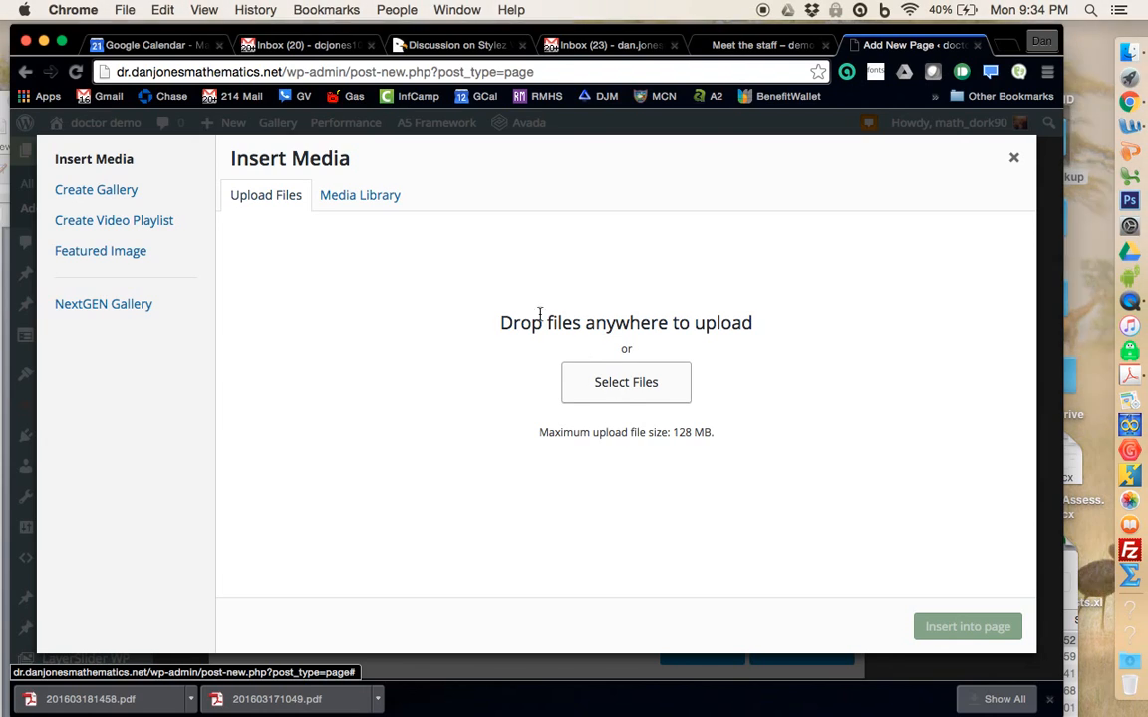
{"action": "left_click", "coordinate": [375, 196]}
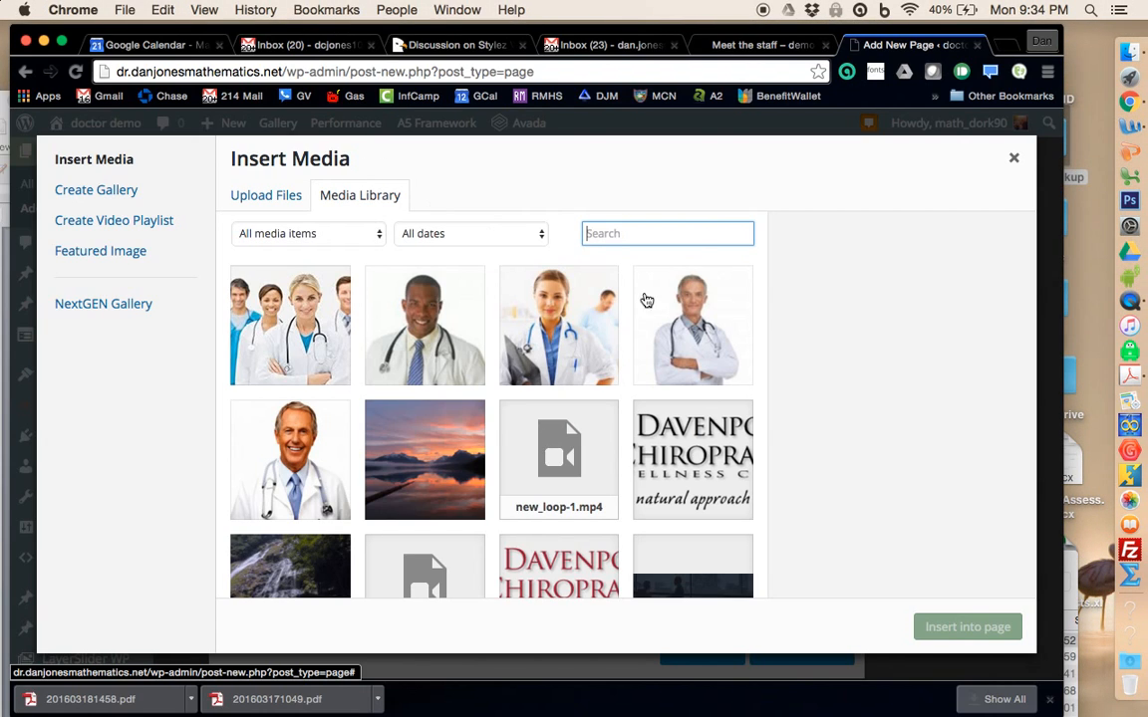
{"action": "left_click", "coordinate": [328, 442]}
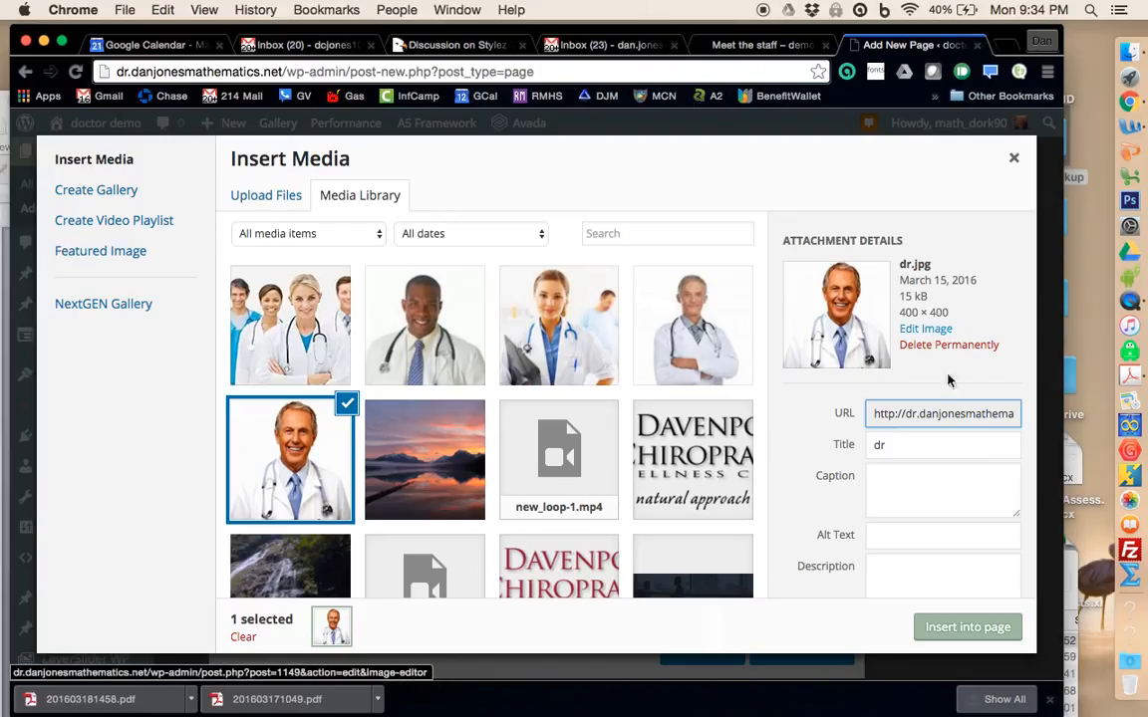
{"action": "left_click", "coordinate": [960, 627]}
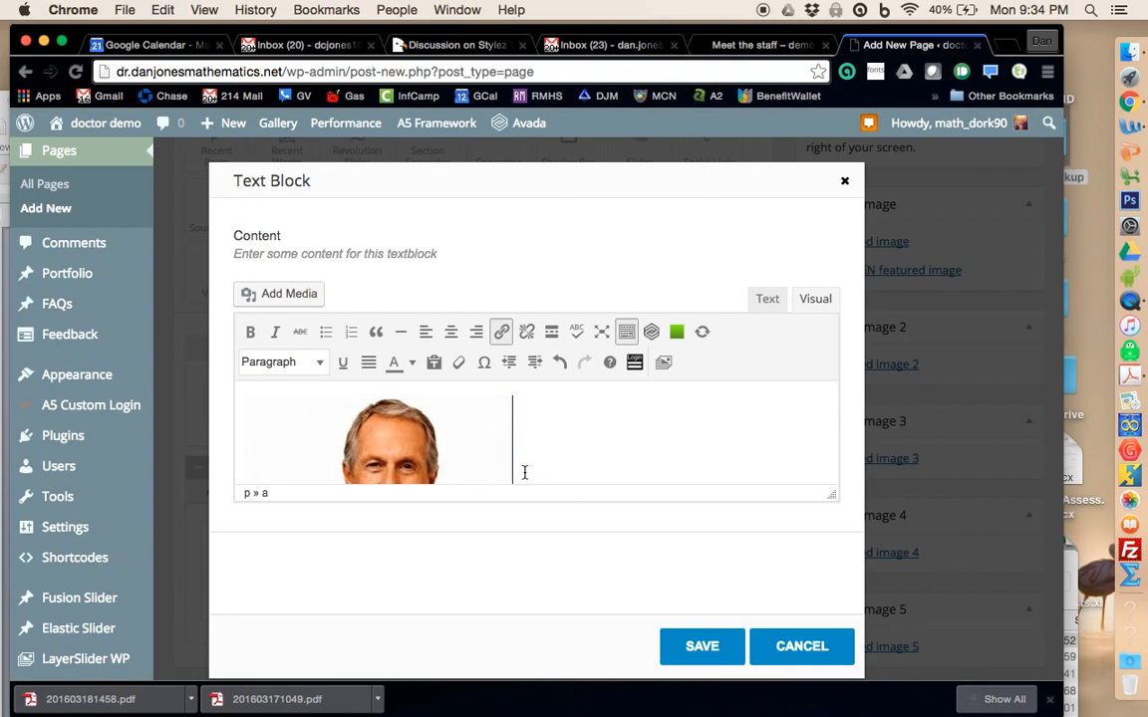
Scale the original doctor photo in the 1/5 column's text block to 200 × 200 and update the image details.
{"action": "left_click", "coordinate": [436, 439]}
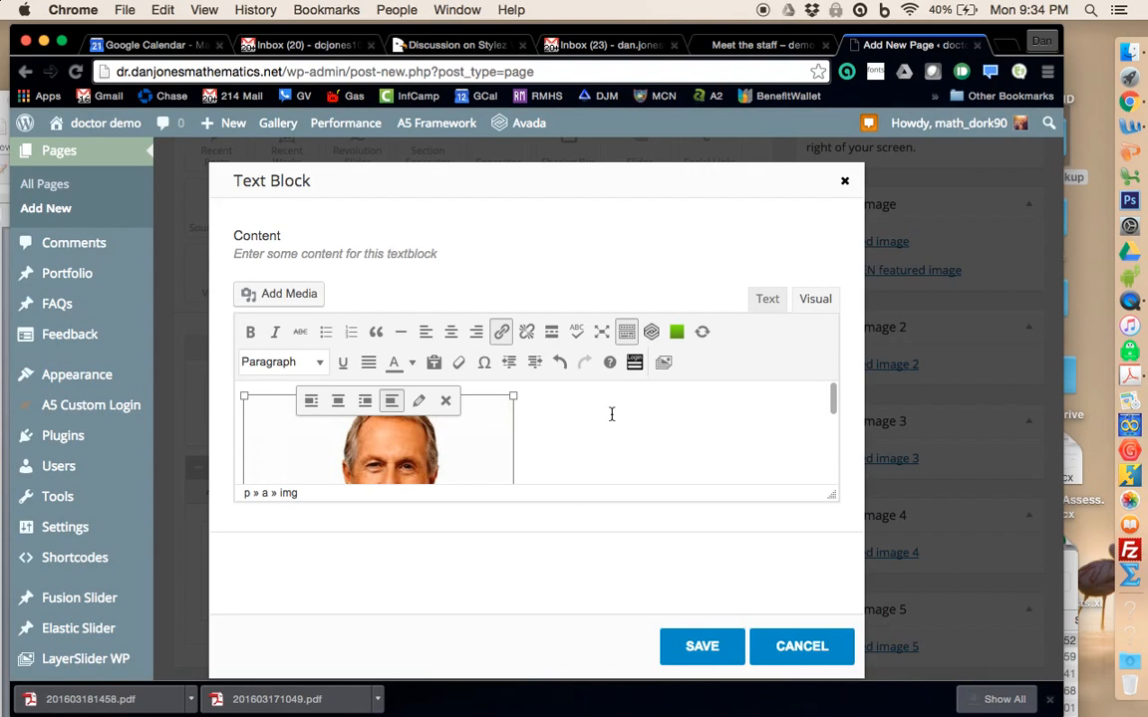
{"action": "left_click", "coordinate": [419, 402]}
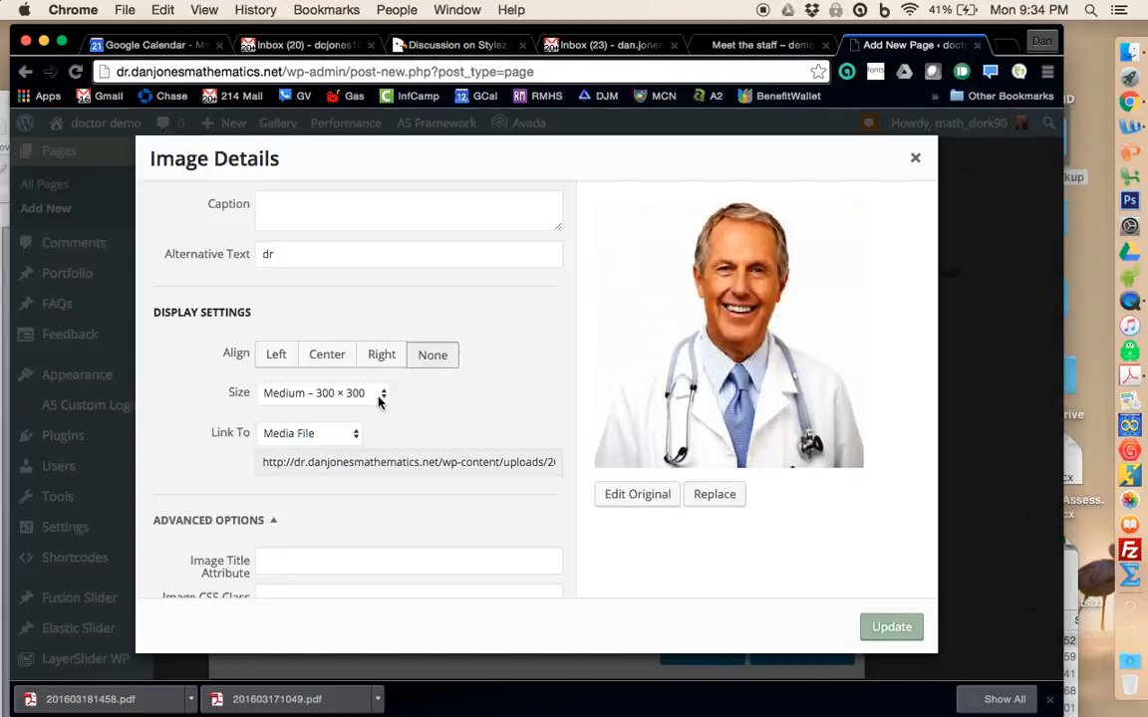
{"action": "left_click", "coordinate": [647, 503]}
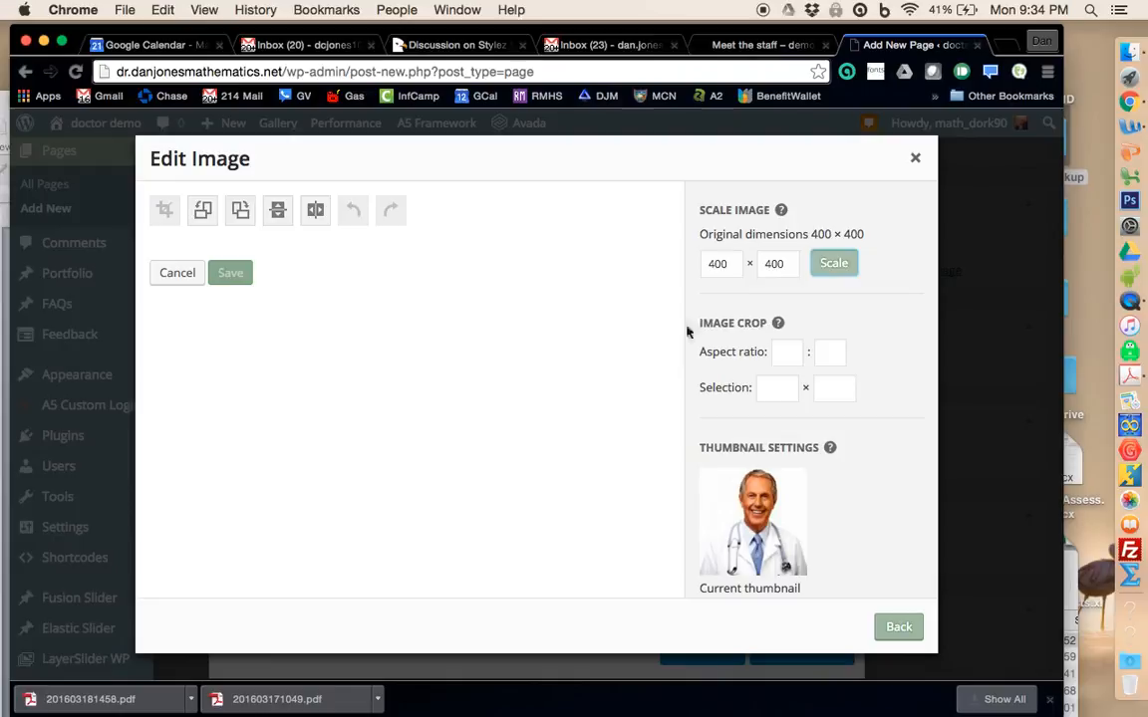
{"action": "double_click", "coordinate": [697, 263]}
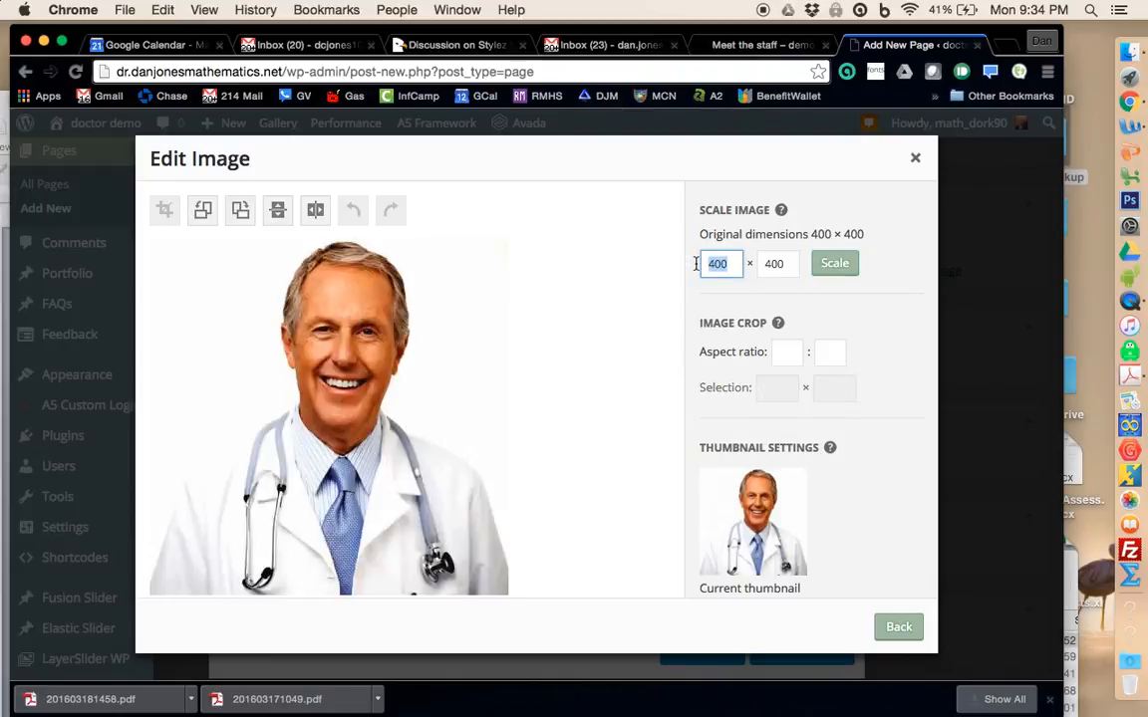
{"action": "type", "text": "200"}
{"action": "left_click", "coordinate": [837, 264]}
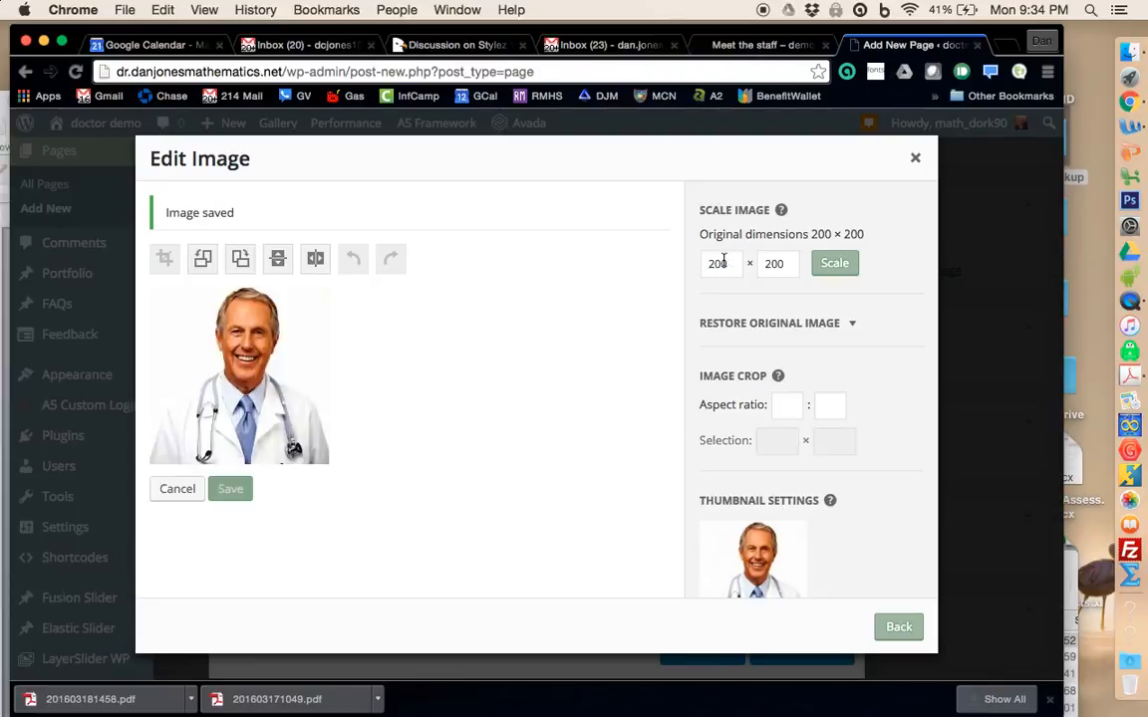
{"action": "left_click", "coordinate": [898, 628]}
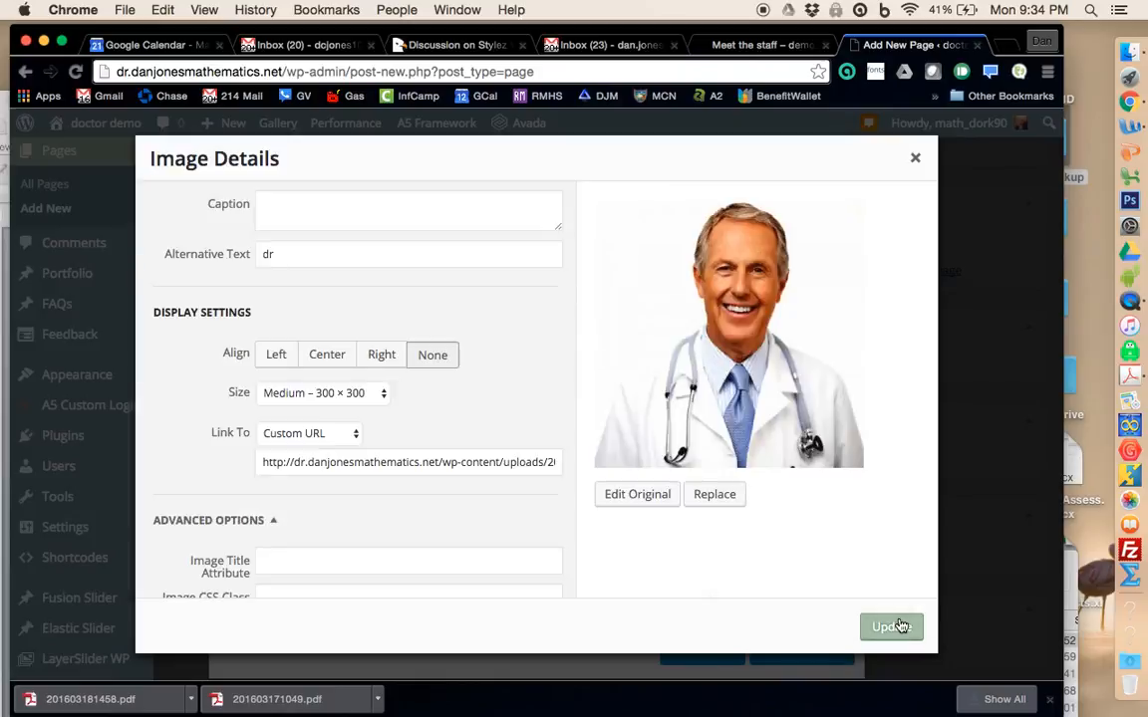
{"action": "left_click", "coordinate": [900, 626]}
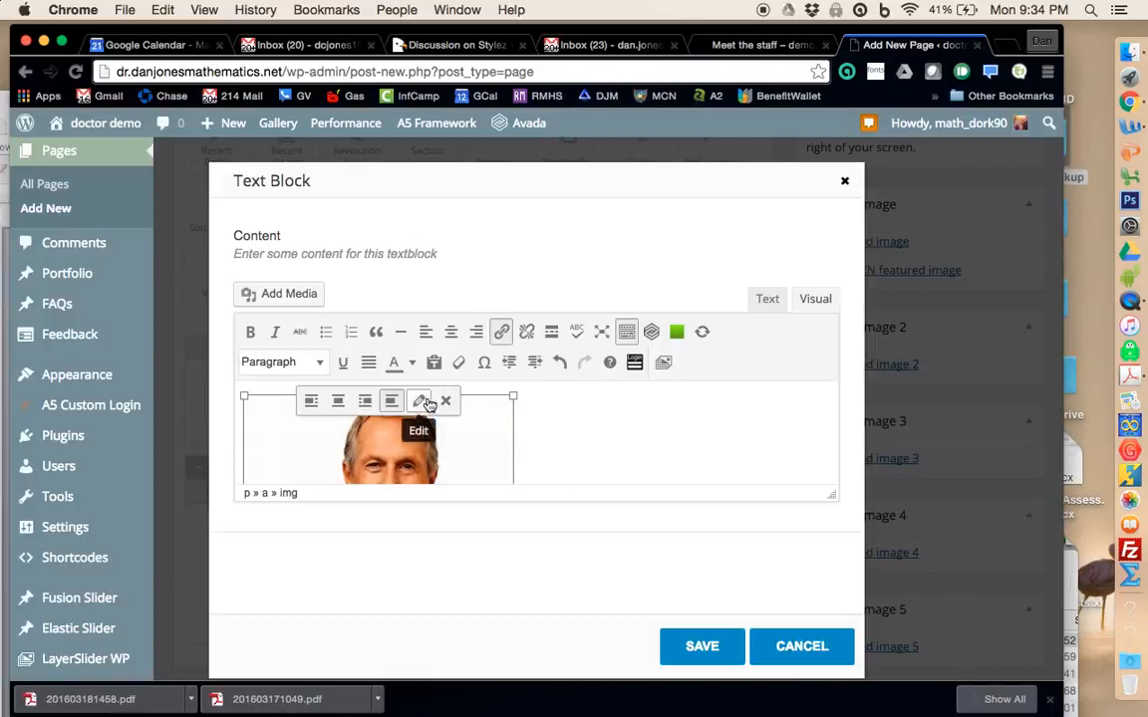
Center the photo, set its display size to Full Size – 200 × 200, and save the text block.
{"action": "left_click", "coordinate": [453, 336]}
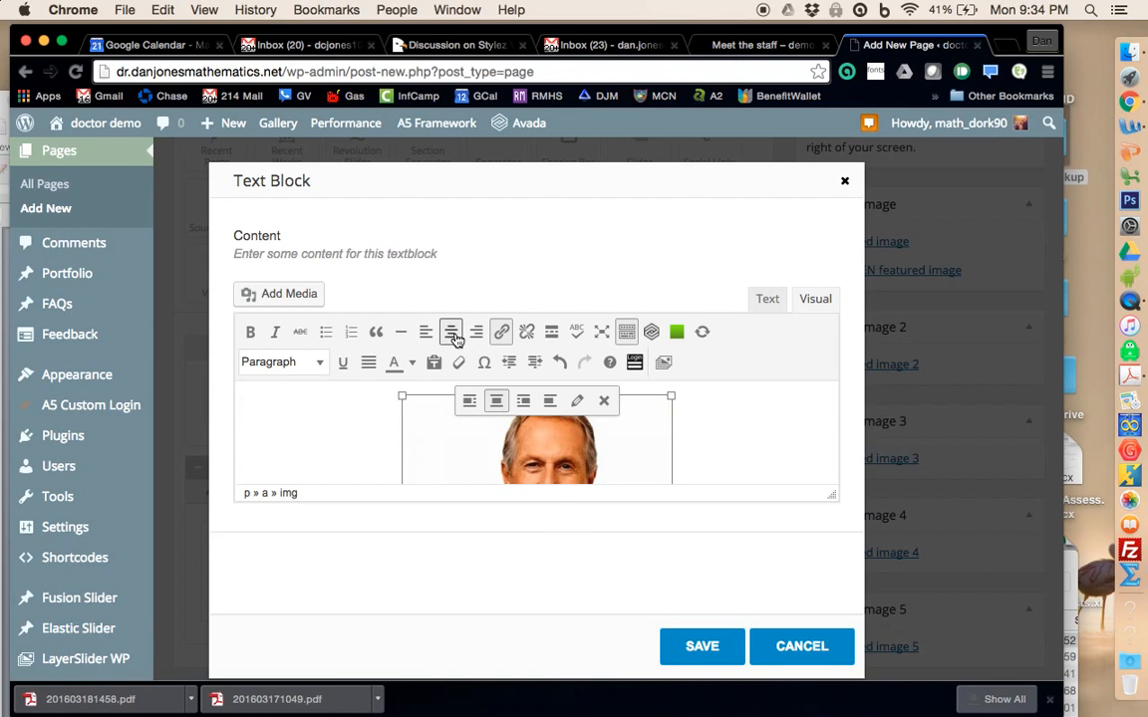
{"action": "left_click", "coordinate": [577, 401]}
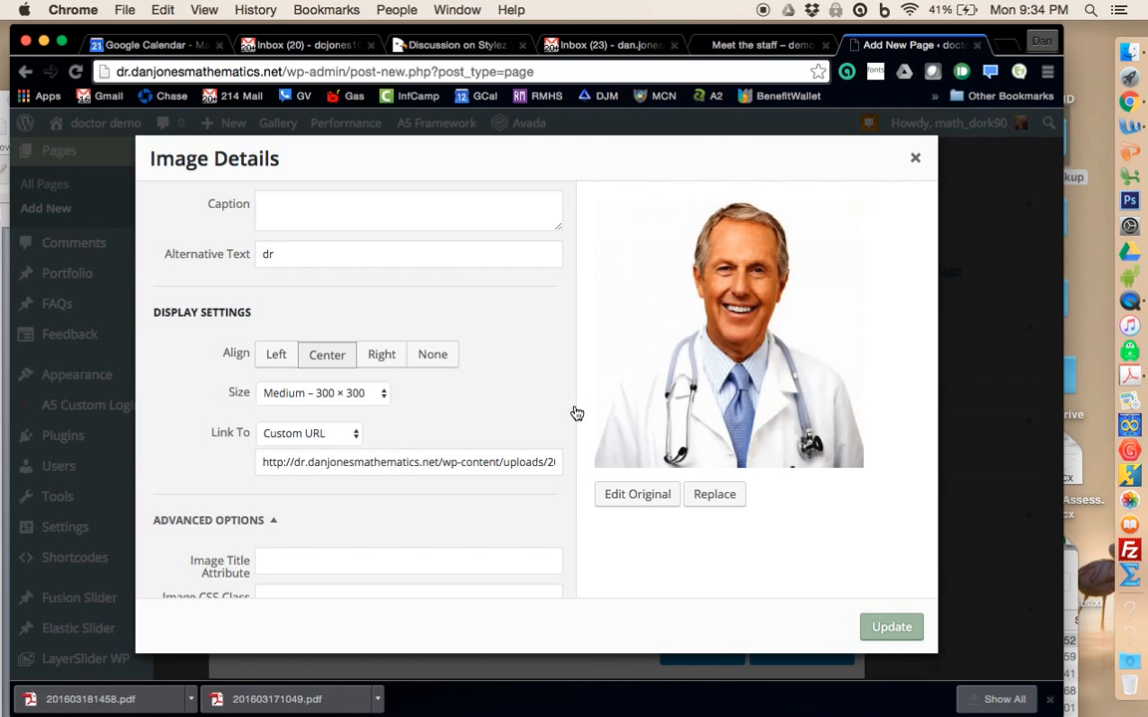
{"action": "left_click", "coordinate": [383, 395]}
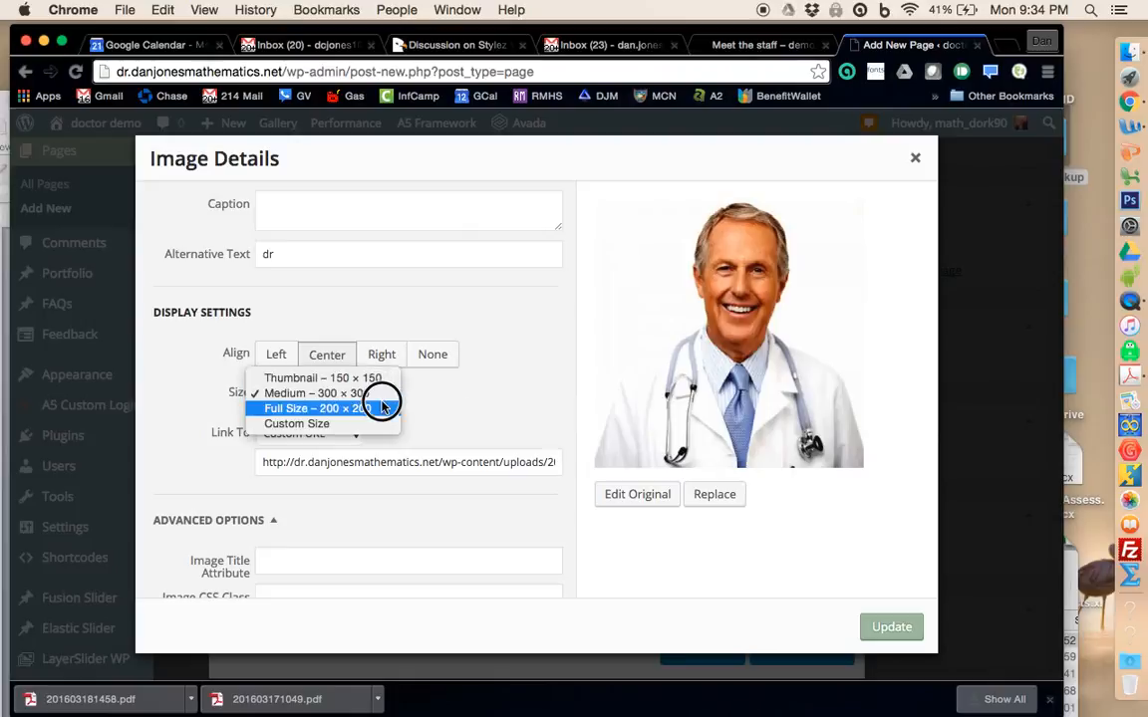
{"action": "left_click", "coordinate": [382, 405]}
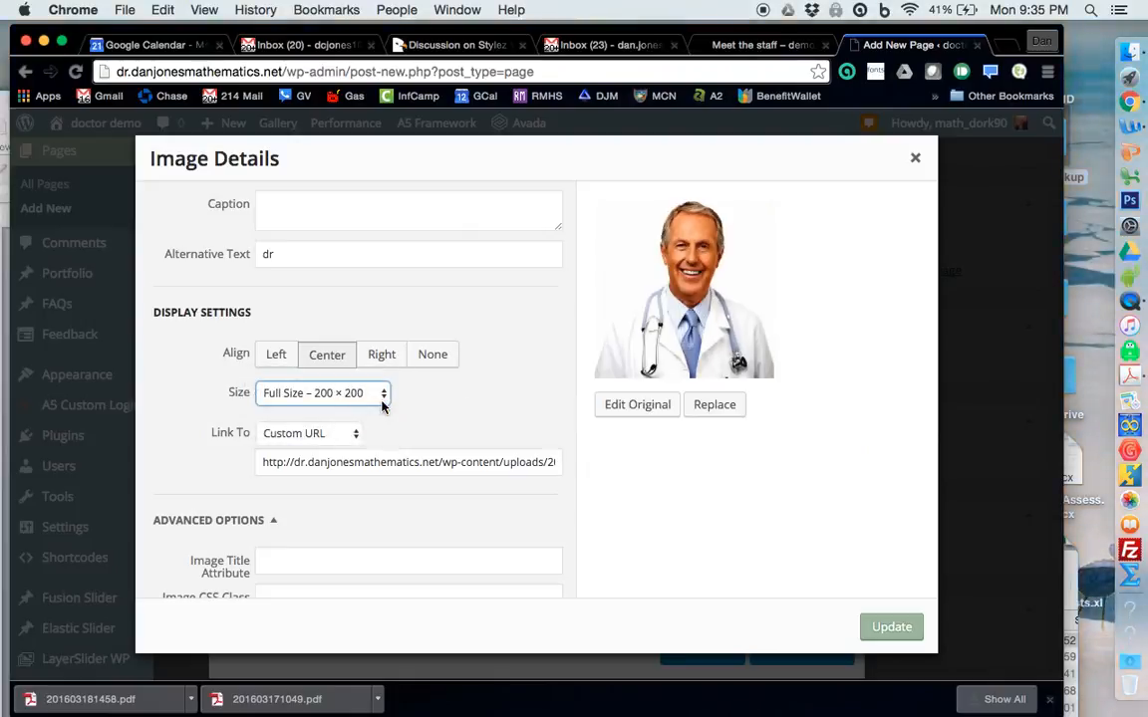
{"action": "left_click", "coordinate": [889, 625]}
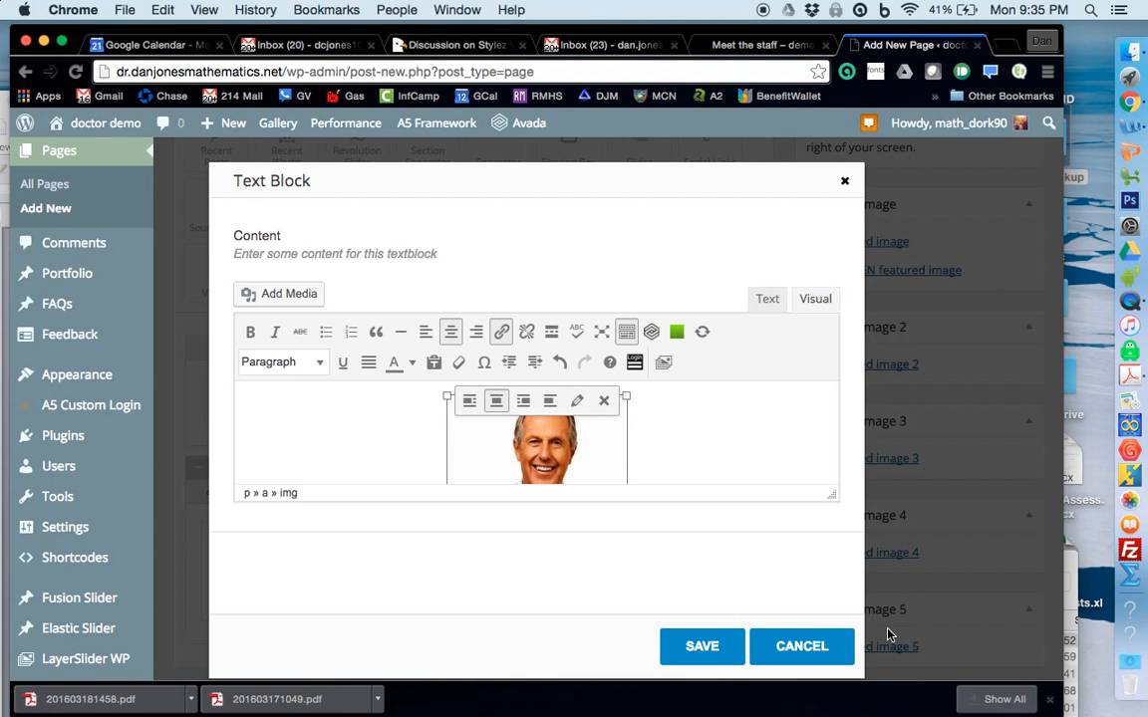
{"action": "left_click", "coordinate": [706, 648]}
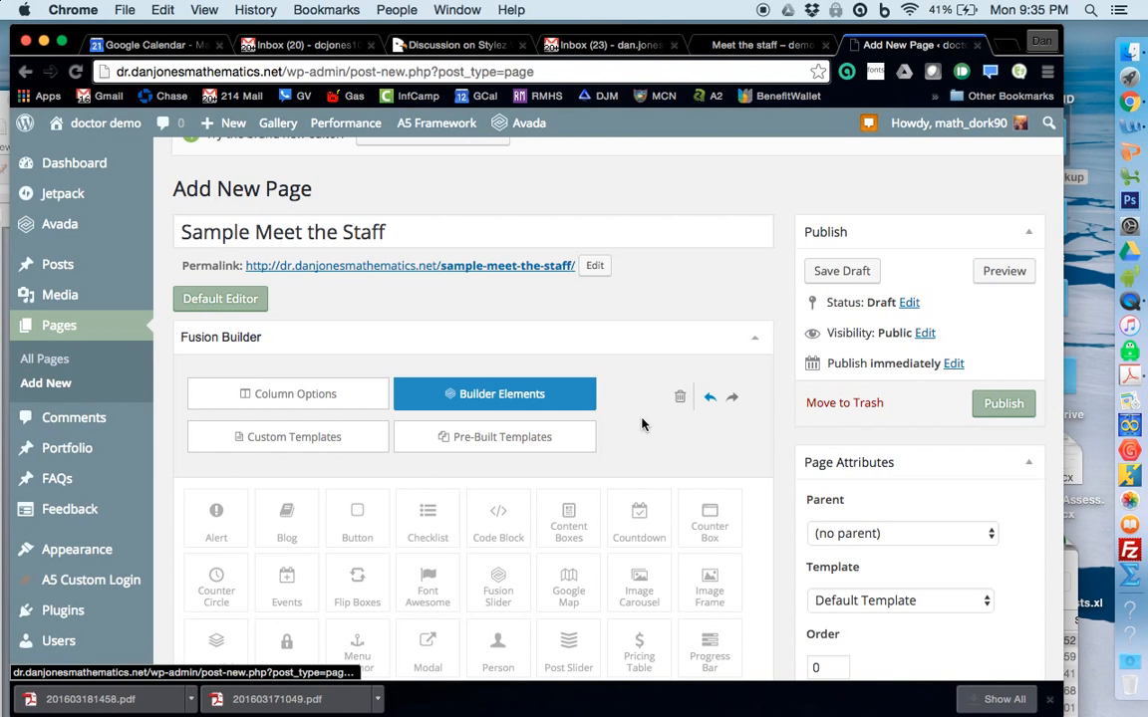
{"action": "scroll", "coordinate": [644, 427], "scroll_direction": "down", "scroll_amount": 10}
{"action": "scroll", "coordinate": [644, 427], "scroll_direction": "down", "scroll_amount": 5}
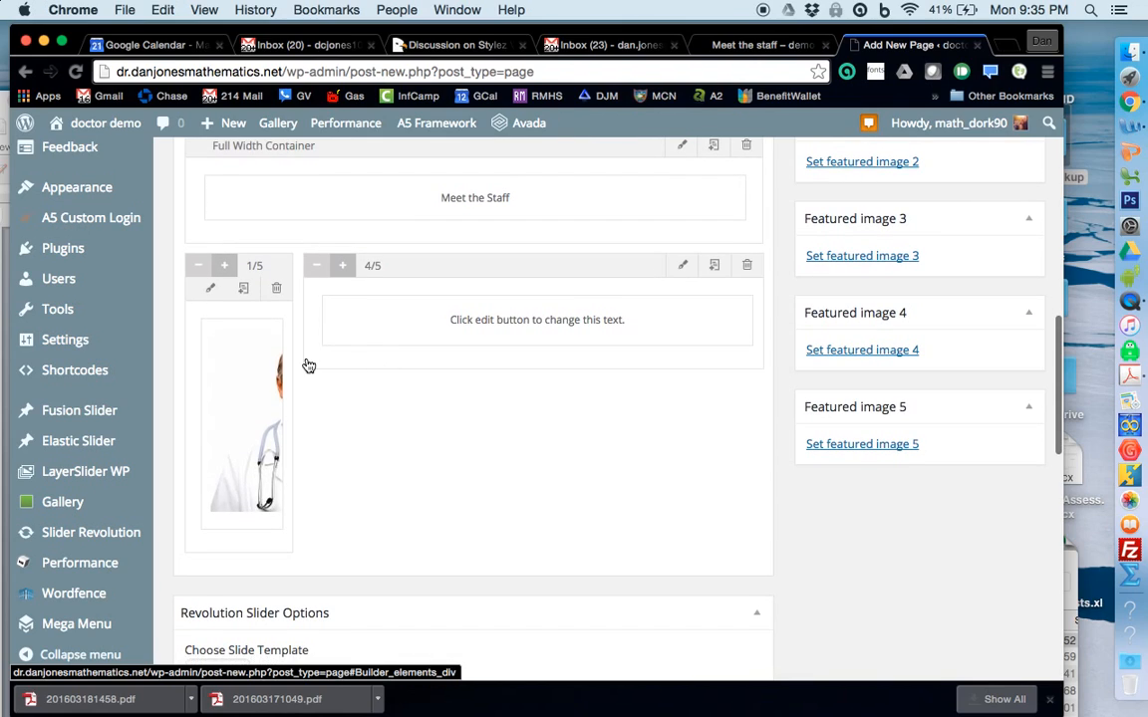
{"action": "mouse_move", "coordinate": [246, 362]}
{"action": "mouse_move", "coordinate": [521, 323]}
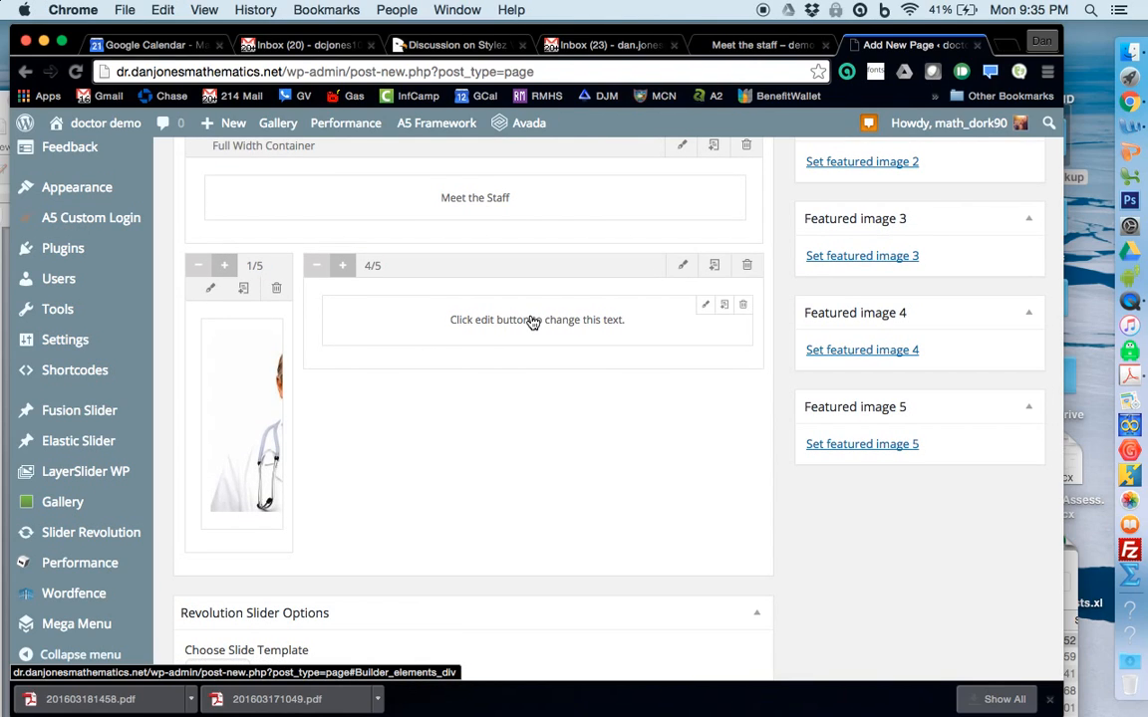
{"action": "left_click", "coordinate": [706, 310]}
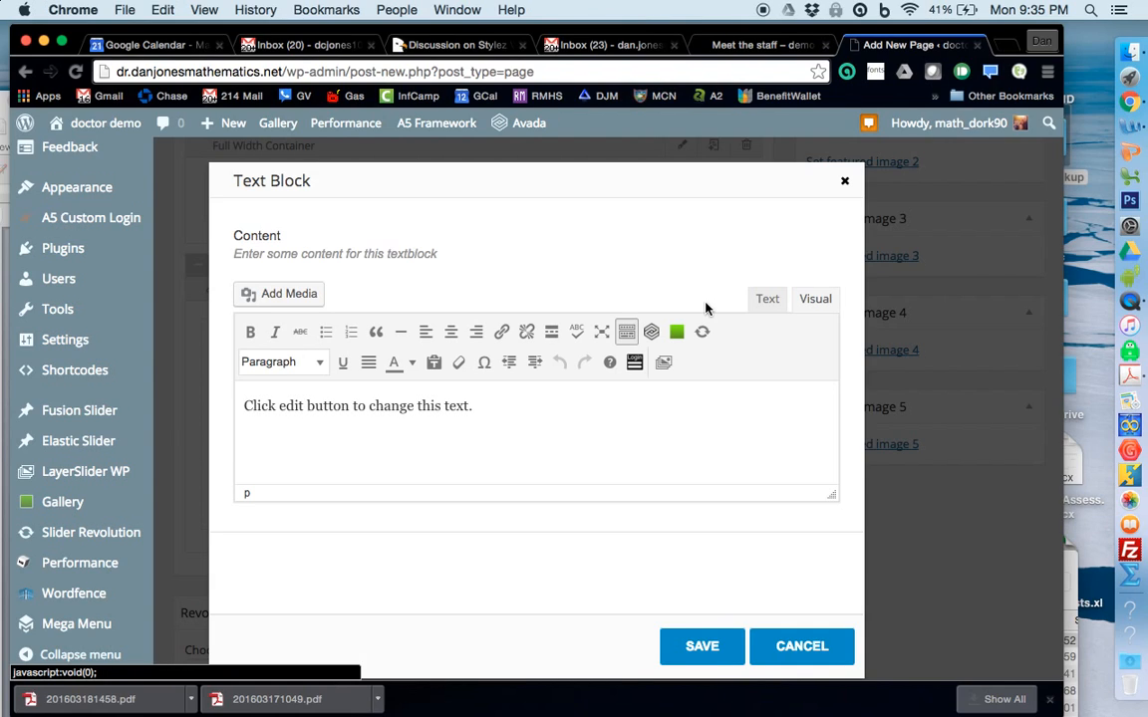
{"action": "left_click", "coordinate": [786, 648]}
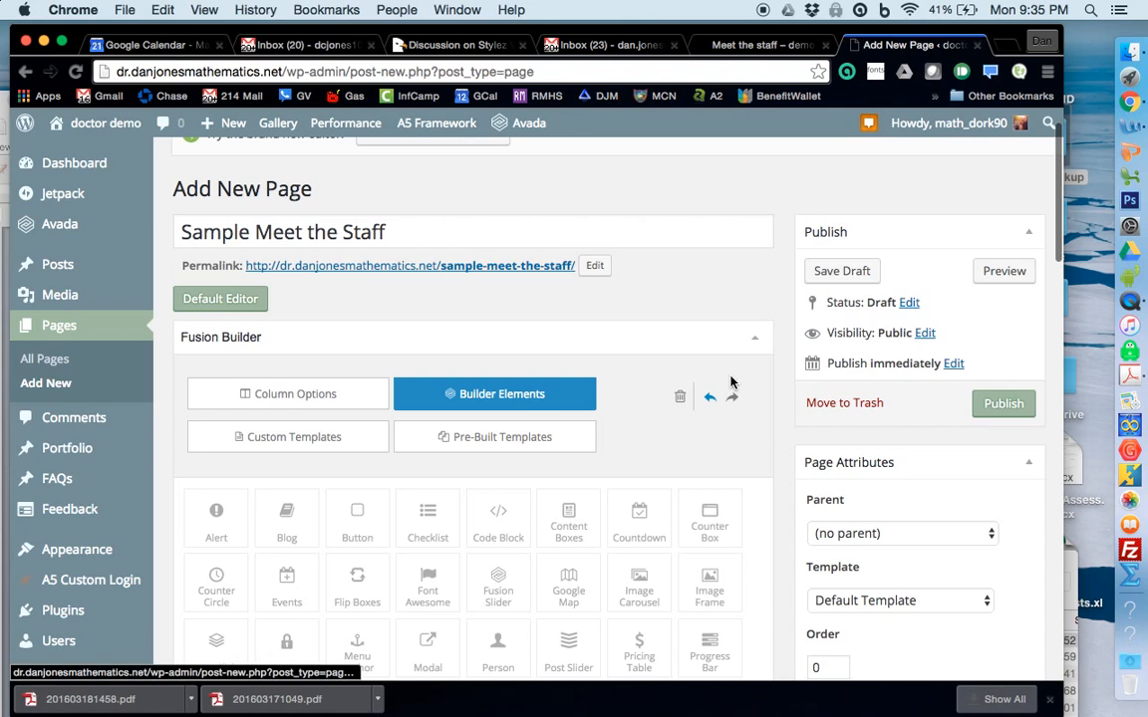
Open the 4/5 column's settings and set its background color to #ad2424.
{"action": "scroll", "coordinate": [732, 394], "scroll_direction": "down", "scroll_amount": 10}
{"action": "scroll", "coordinate": [732, 395], "scroll_direction": "down", "scroll_amount": 2}
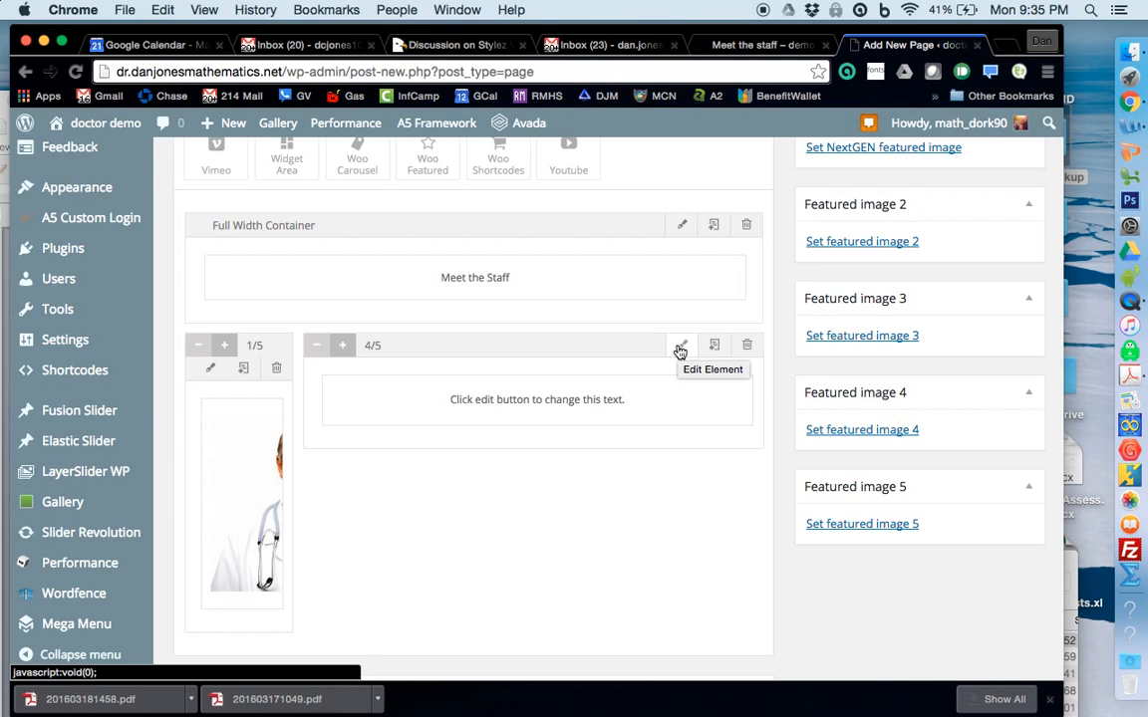
{"action": "left_click", "coordinate": [679, 350]}
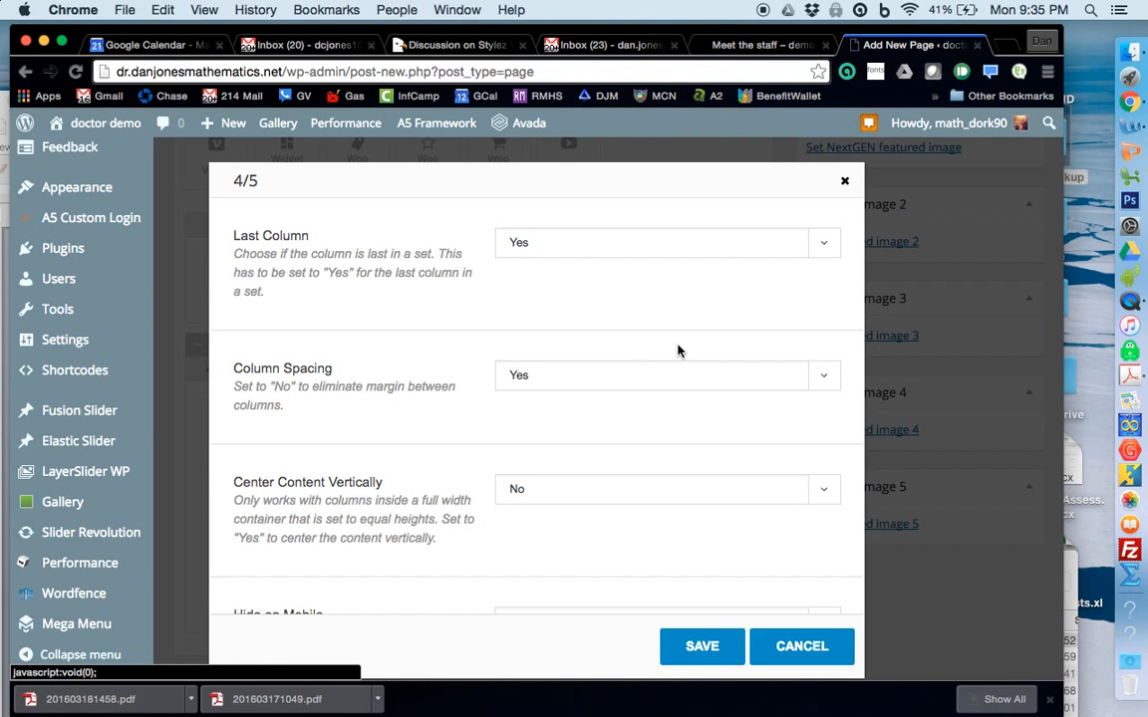
{"action": "scroll", "coordinate": [678, 351], "scroll_direction": "down", "scroll_amount": 5}
{"action": "scroll", "coordinate": [678, 350], "scroll_direction": "down", "scroll_amount": 2}
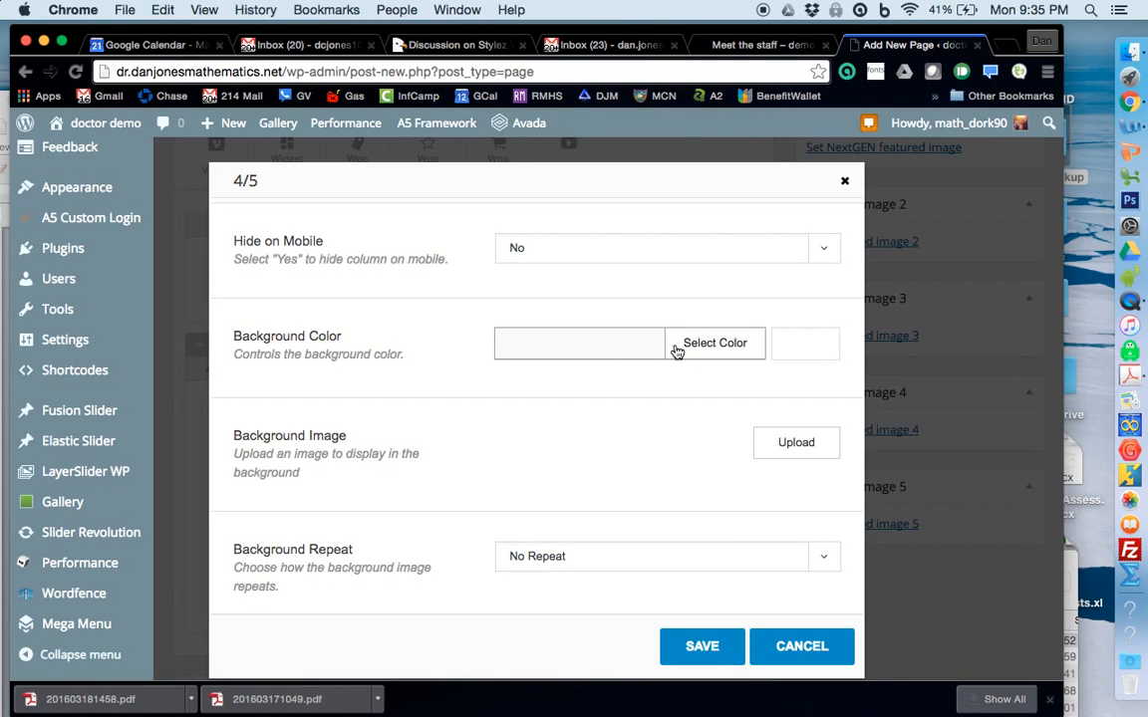
{"action": "left_click", "coordinate": [795, 340]}
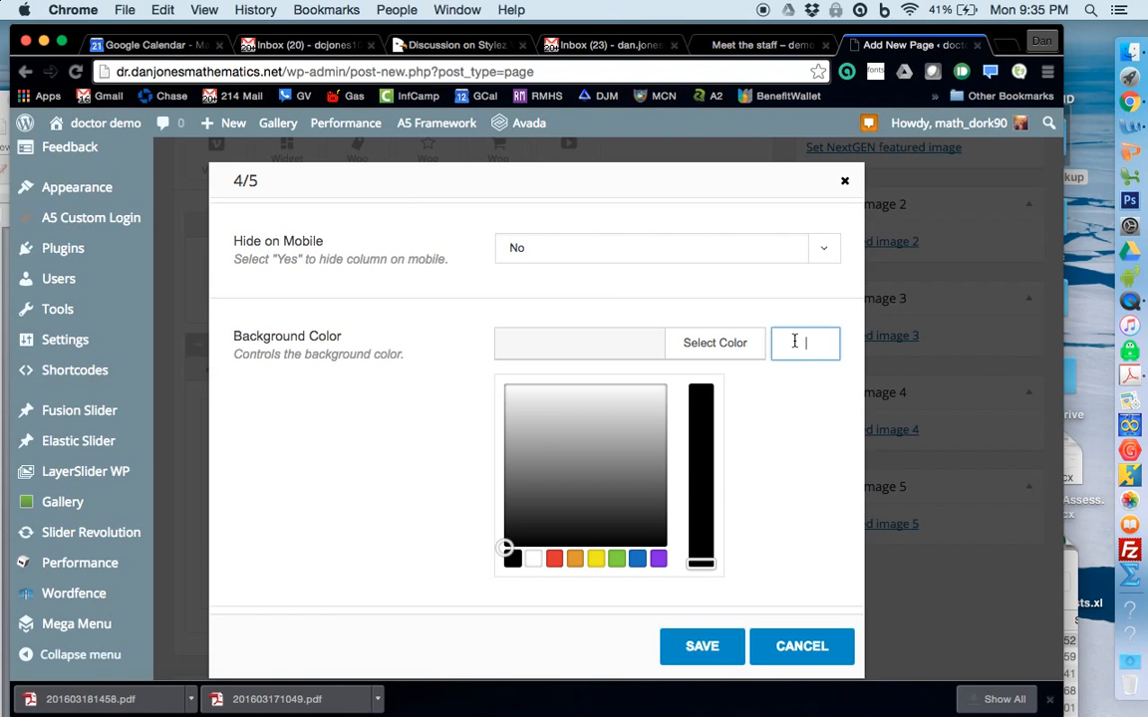
{"action": "type", "text": "ad2424"}
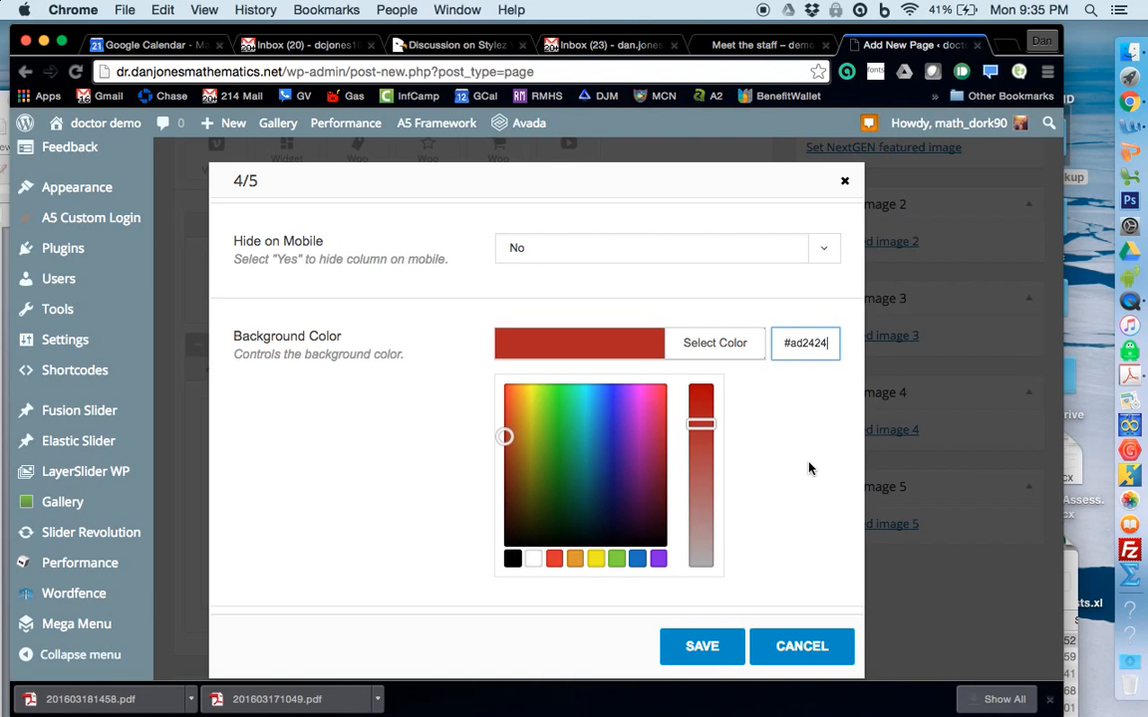
Review the 4/5 column's other settings, including border, padding, margins and animation, and save the column.
{"action": "scroll", "coordinate": [809, 468], "scroll_direction": "down", "scroll_amount": 5}
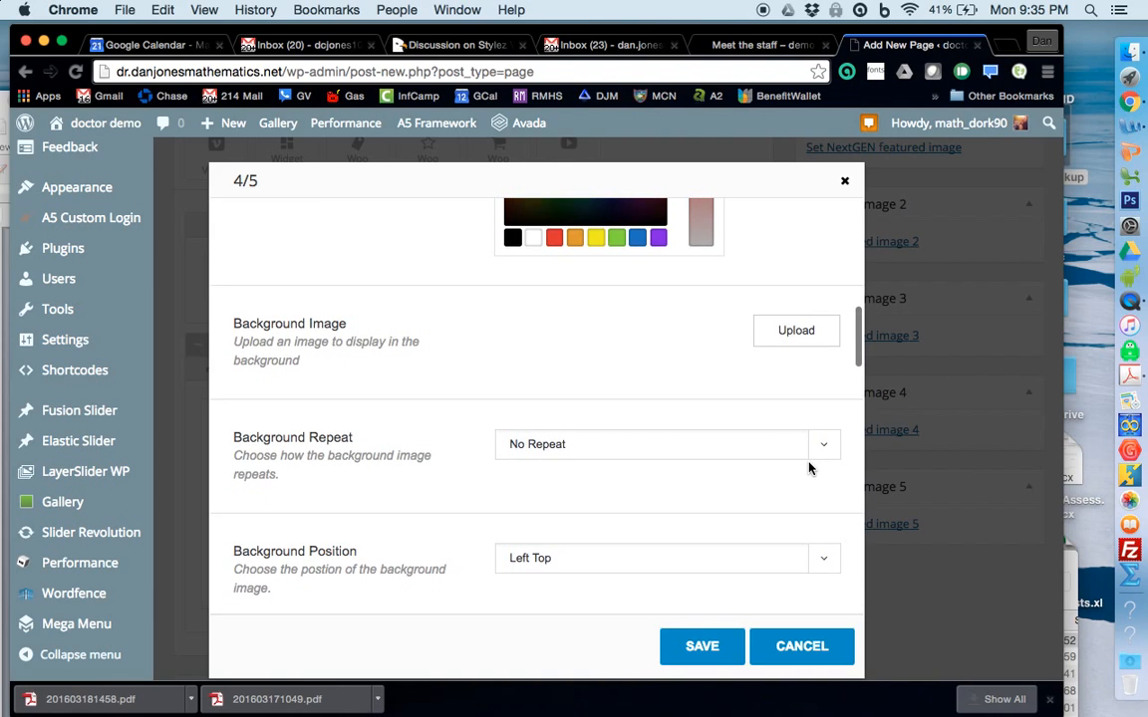
{"action": "scroll", "coordinate": [809, 469], "scroll_direction": "down", "scroll_amount": 5}
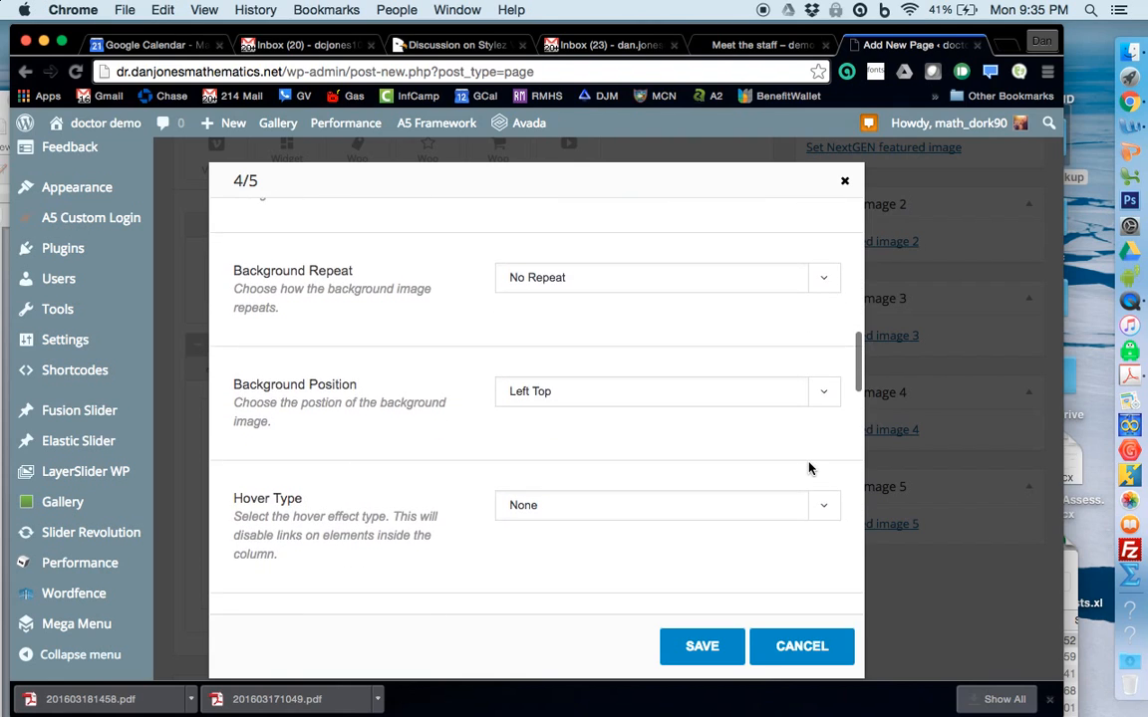
{"action": "scroll", "coordinate": [809, 468], "scroll_direction": "down", "scroll_amount": 3}
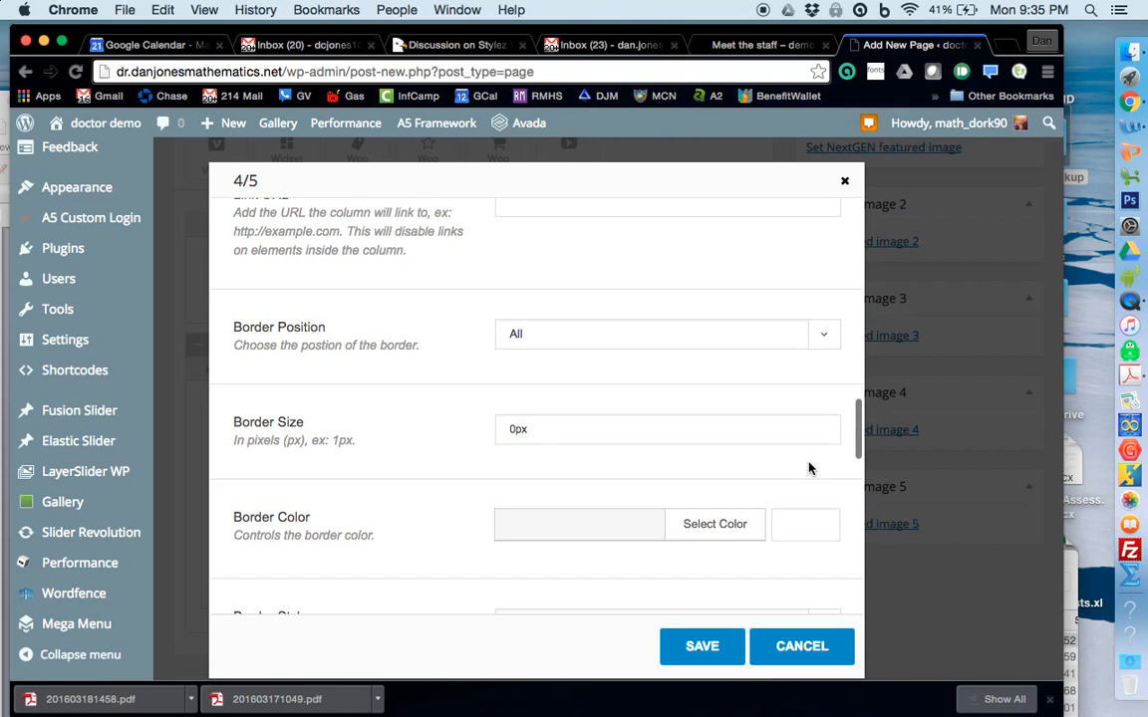
{"action": "scroll", "coordinate": [809, 469], "scroll_direction": "down", "scroll_amount": 8}
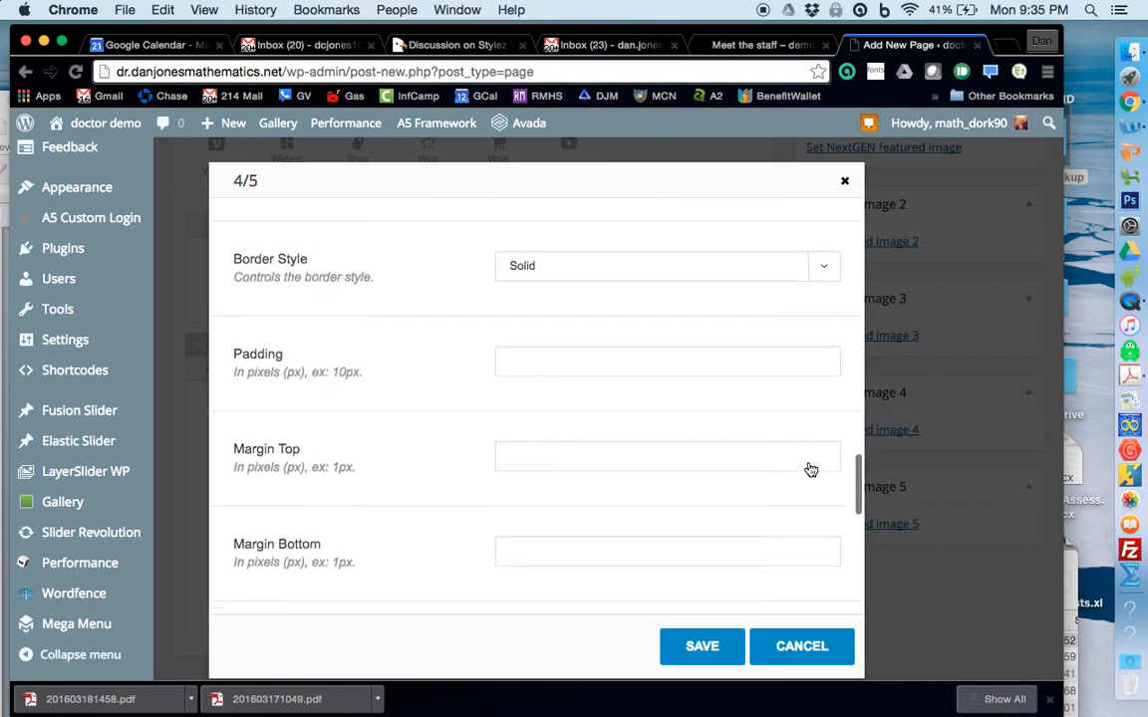
{"action": "scroll", "coordinate": [811, 470], "scroll_direction": "down", "scroll_amount": 8}
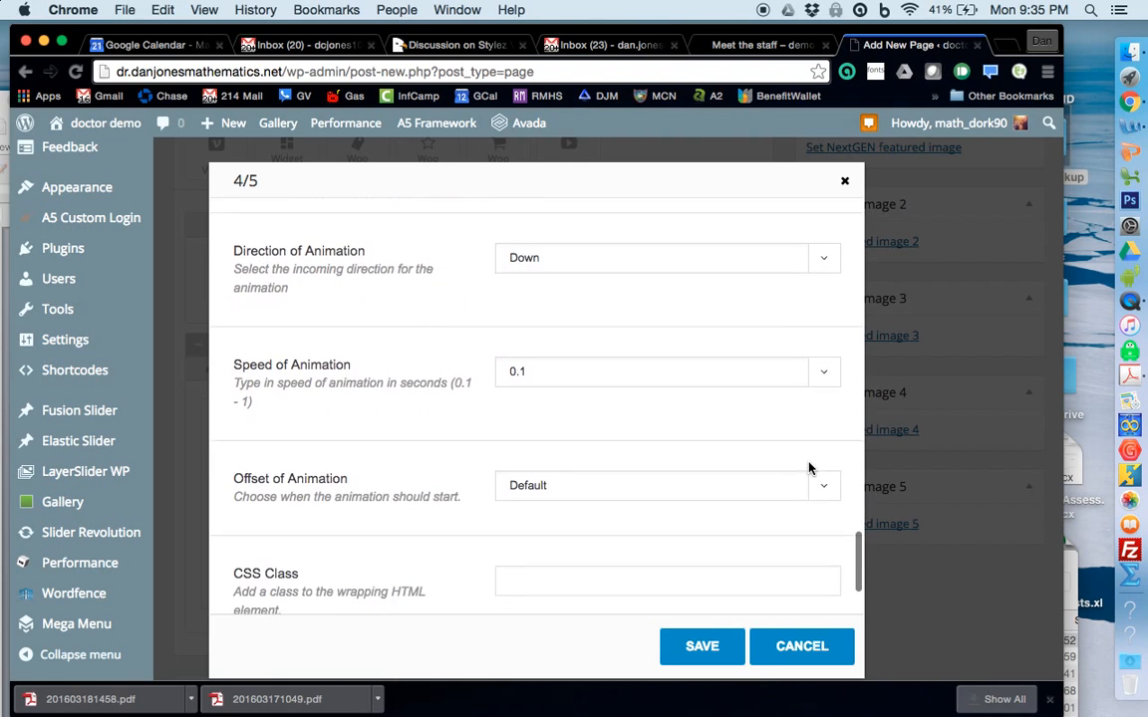
{"action": "scroll", "coordinate": [810, 467], "scroll_direction": "up", "scroll_amount": 15}
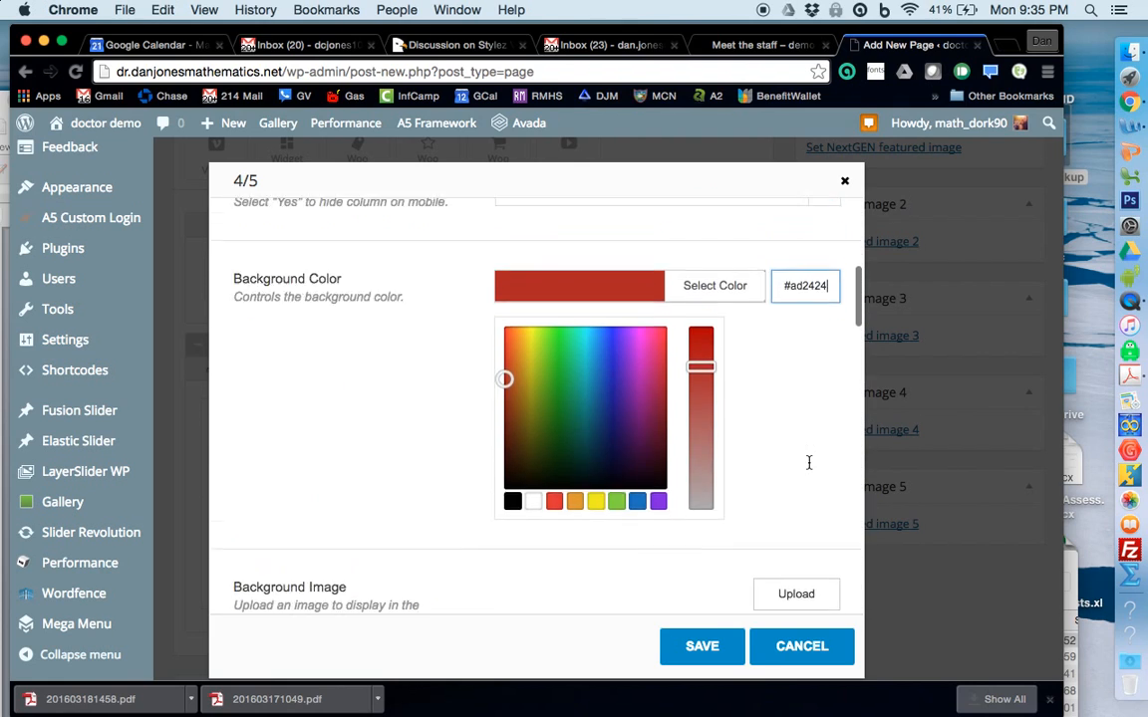
{"action": "scroll", "coordinate": [809, 464], "scroll_direction": "up", "scroll_amount": 5}
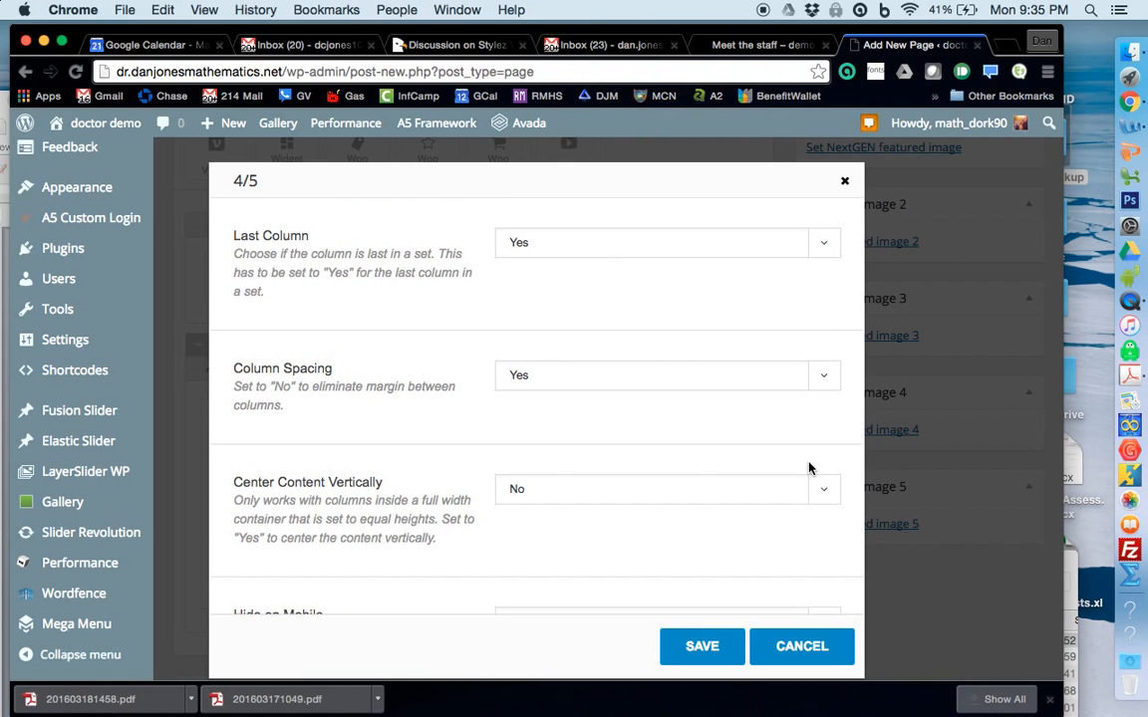
{"action": "scroll", "coordinate": [809, 469], "scroll_direction": "down", "scroll_amount": 10}
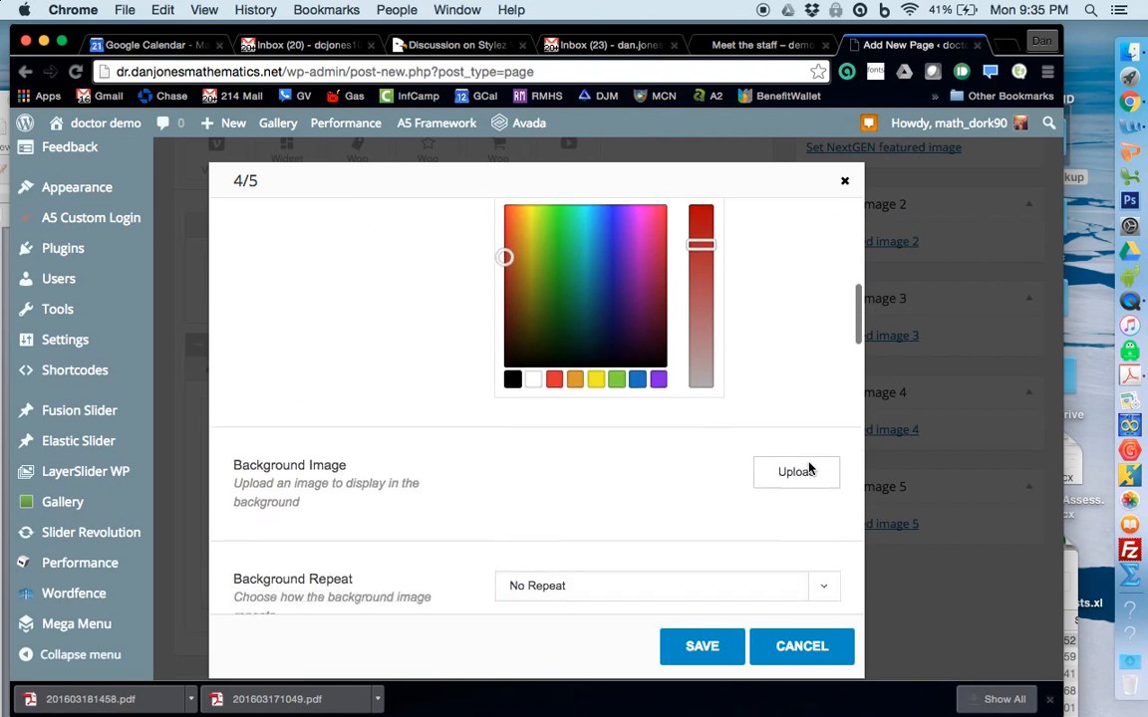
{"action": "scroll", "coordinate": [809, 468], "scroll_direction": "down", "scroll_amount": 15}
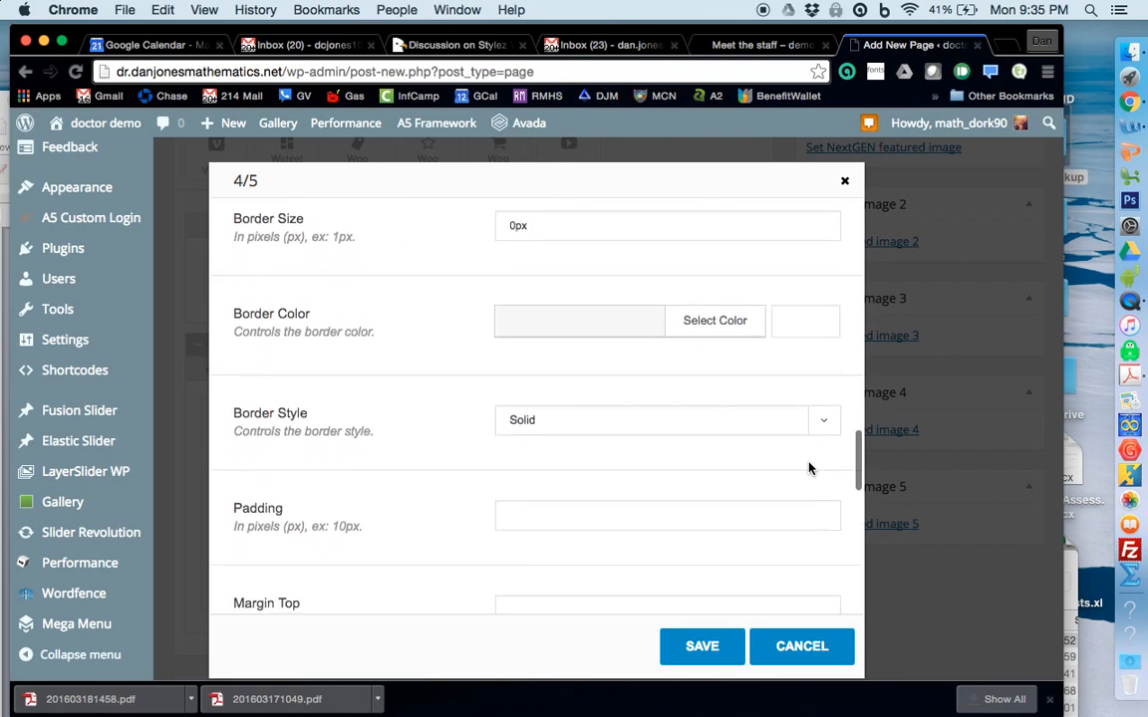
{"action": "scroll", "coordinate": [810, 468], "scroll_direction": "down", "scroll_amount": 4}
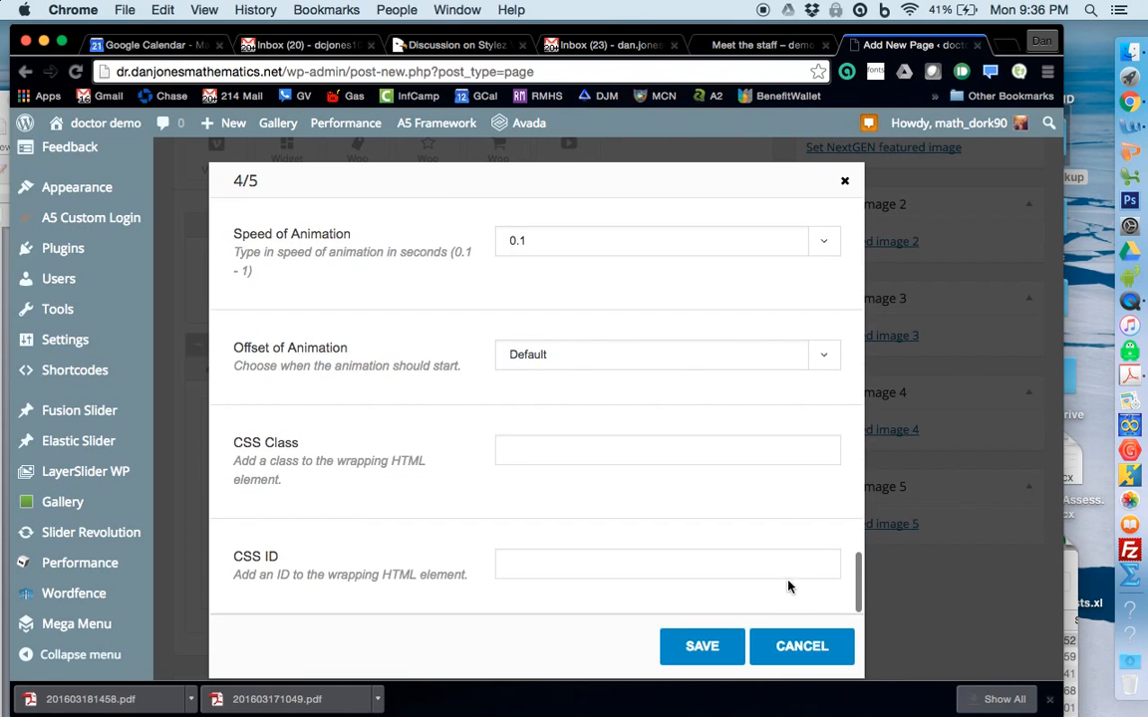
{"action": "left_click", "coordinate": [721, 657]}
Open the placeholder text block inside the 4/5 column for editing.
{"action": "scroll", "coordinate": [696, 552], "scroll_direction": "down", "scroll_amount": 1}
{"action": "scroll", "coordinate": [694, 551], "scroll_direction": "down", "scroll_amount": 10}
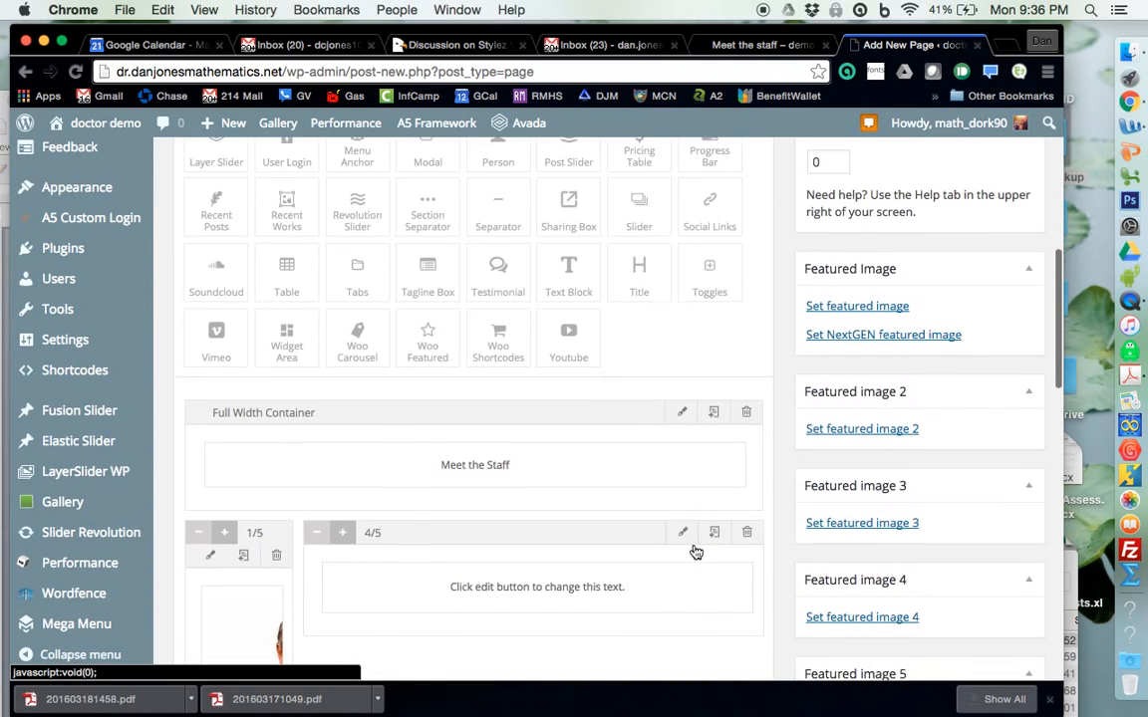
{"action": "mouse_move", "coordinate": [676, 421]}
{"action": "left_click", "coordinate": [704, 395]}
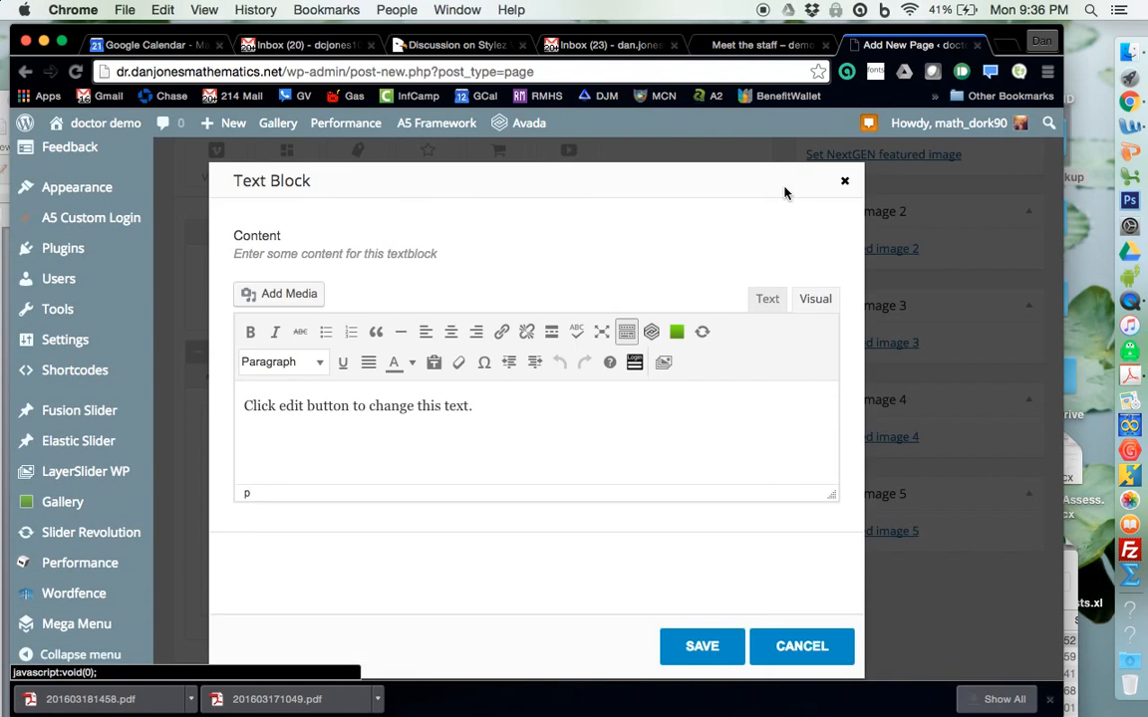
Switch to the Word document behind the browser and copy the doctor's three-paragraph biography, leaving out the HTML code below it.
{"action": "left_click_drag", "start_coordinate": [869, 34], "coordinate": [390, 91]}
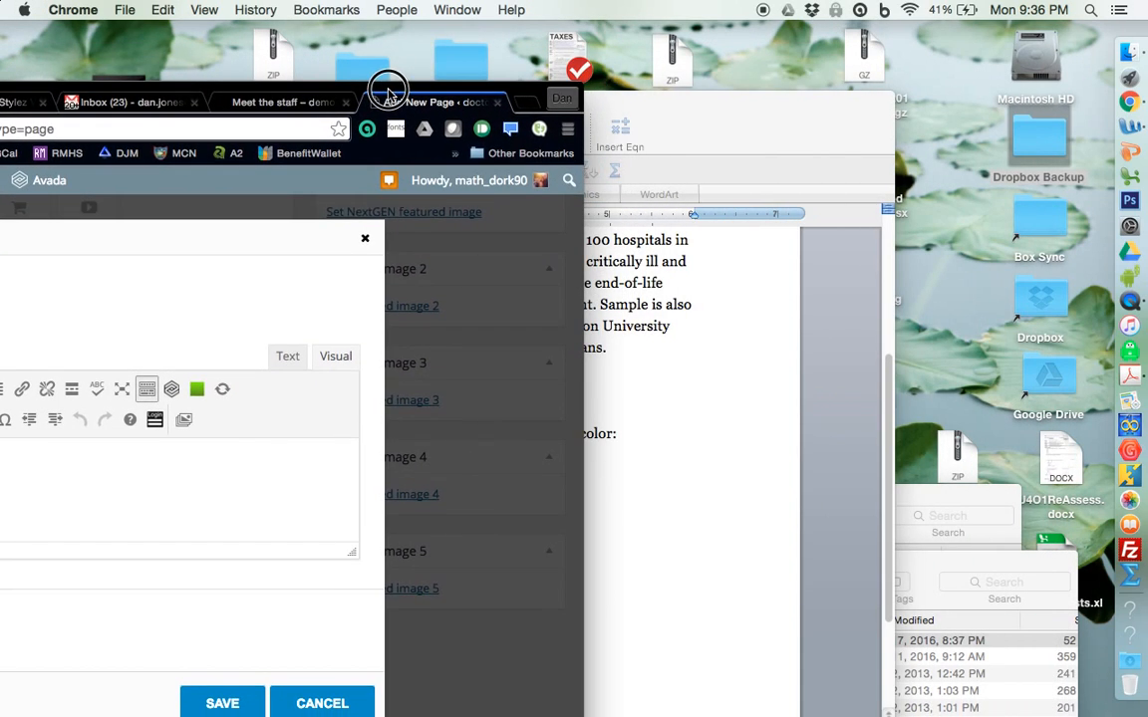
{"action": "left_click", "coordinate": [757, 457]}
{"action": "left_click_drag", "start_coordinate": [475, 434], "coordinate": [576, 433]}
{"action": "scroll", "coordinate": [585, 361], "scroll_direction": "up", "scroll_amount": 5}
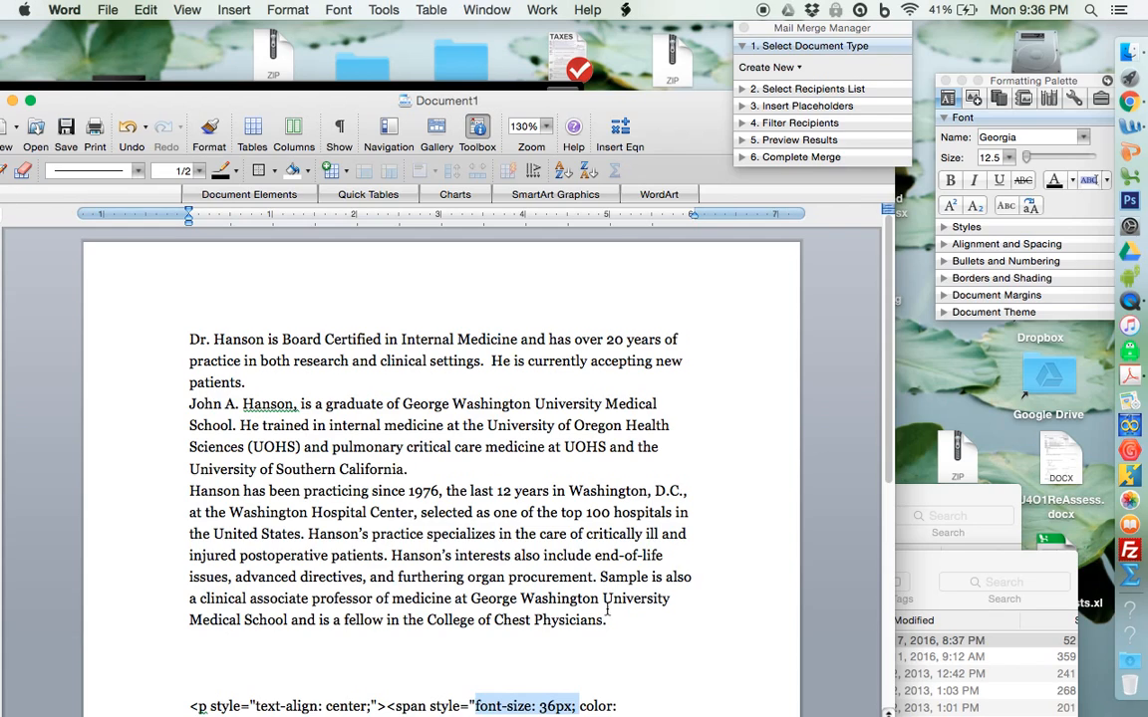
{"action": "left_click_drag", "start_coordinate": [612, 620], "coordinate": [191, 342]}
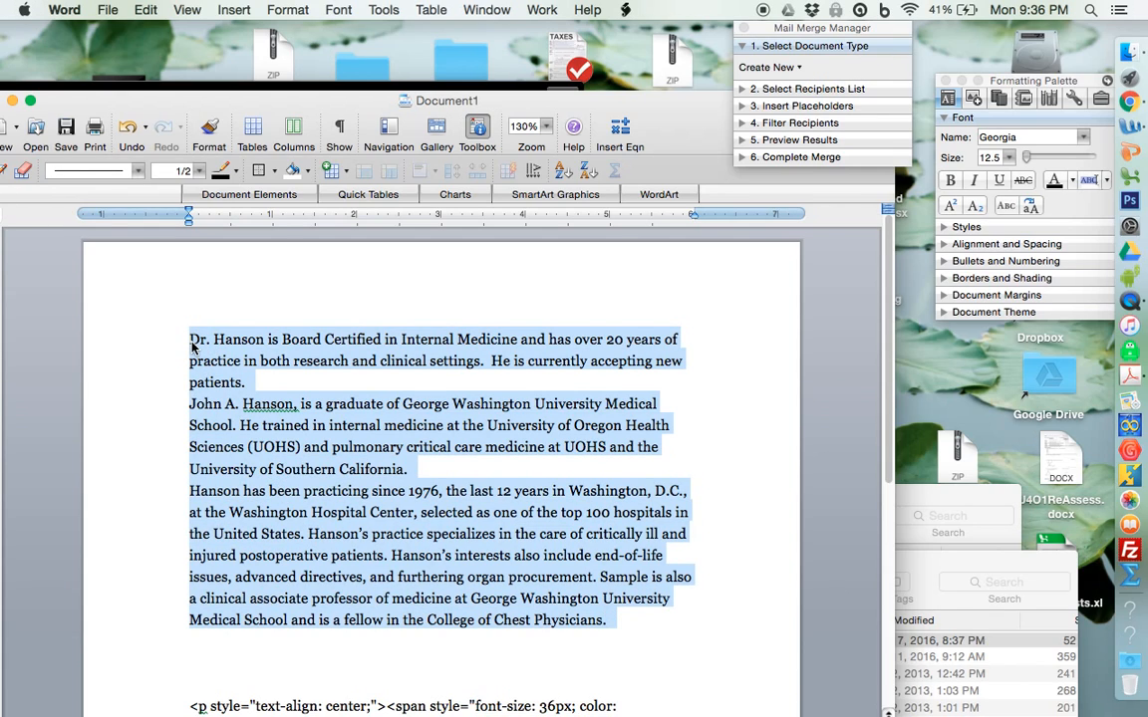
{"action": "key", "text": "super+c"}
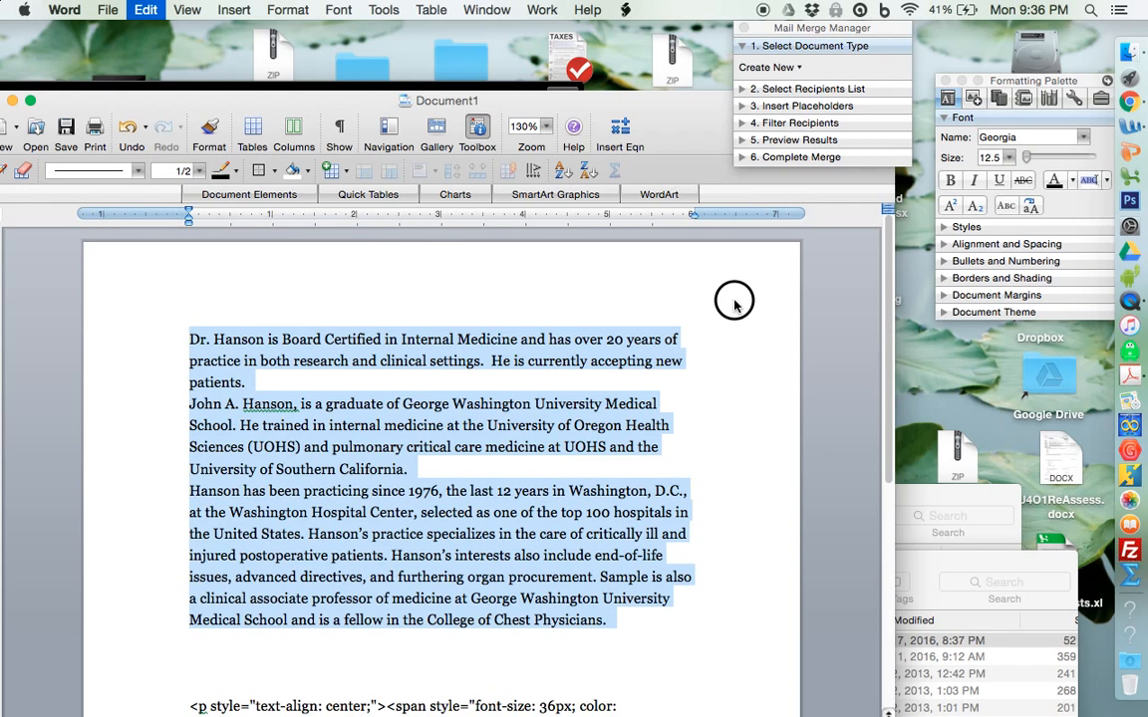
Return to Chrome and replace the text block's placeholder sentence with the copied doctor biography.
{"action": "left_click_drag", "start_coordinate": [623, 99], "coordinate": [663, 286]}
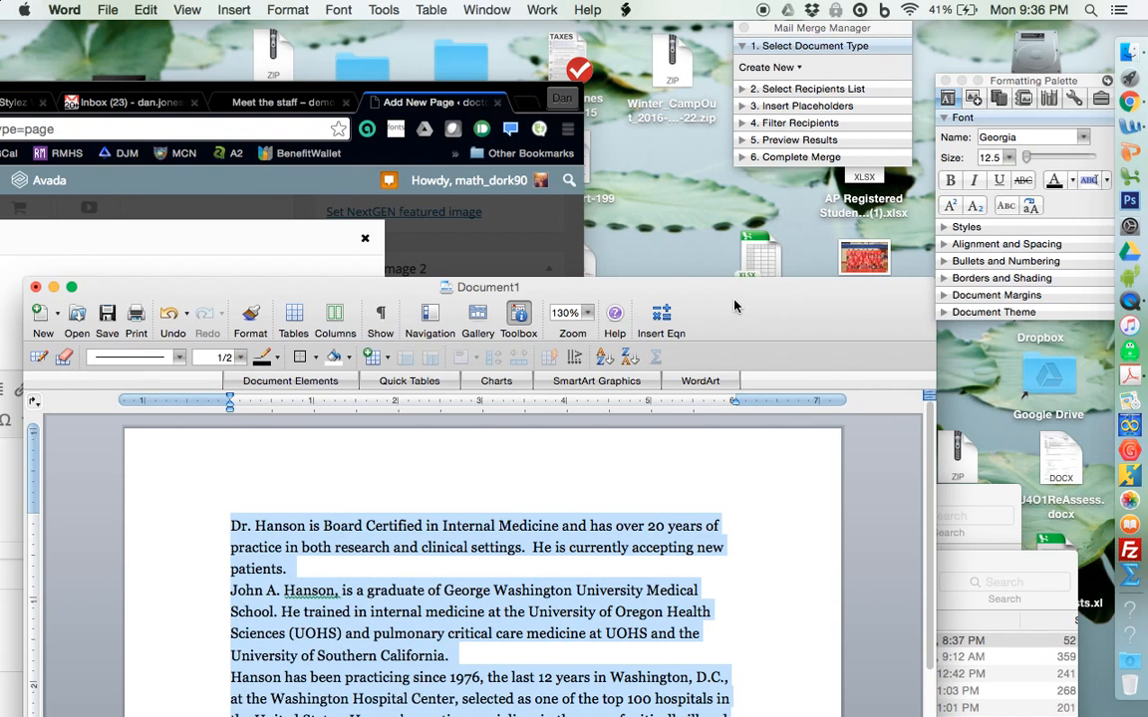
{"action": "left_click", "coordinate": [521, 96]}
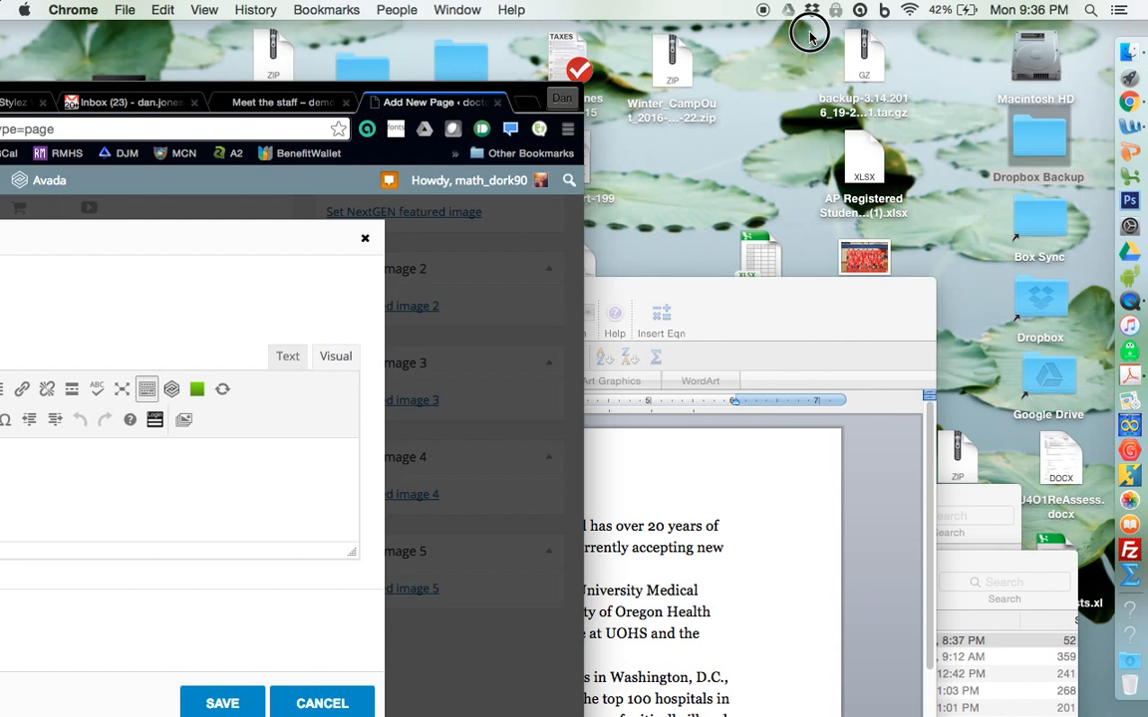
{"action": "left_click_drag", "start_coordinate": [304, 92], "coordinate": [858, 33]}
{"action": "left_click_drag", "start_coordinate": [546, 405], "coordinate": [304, 403]}
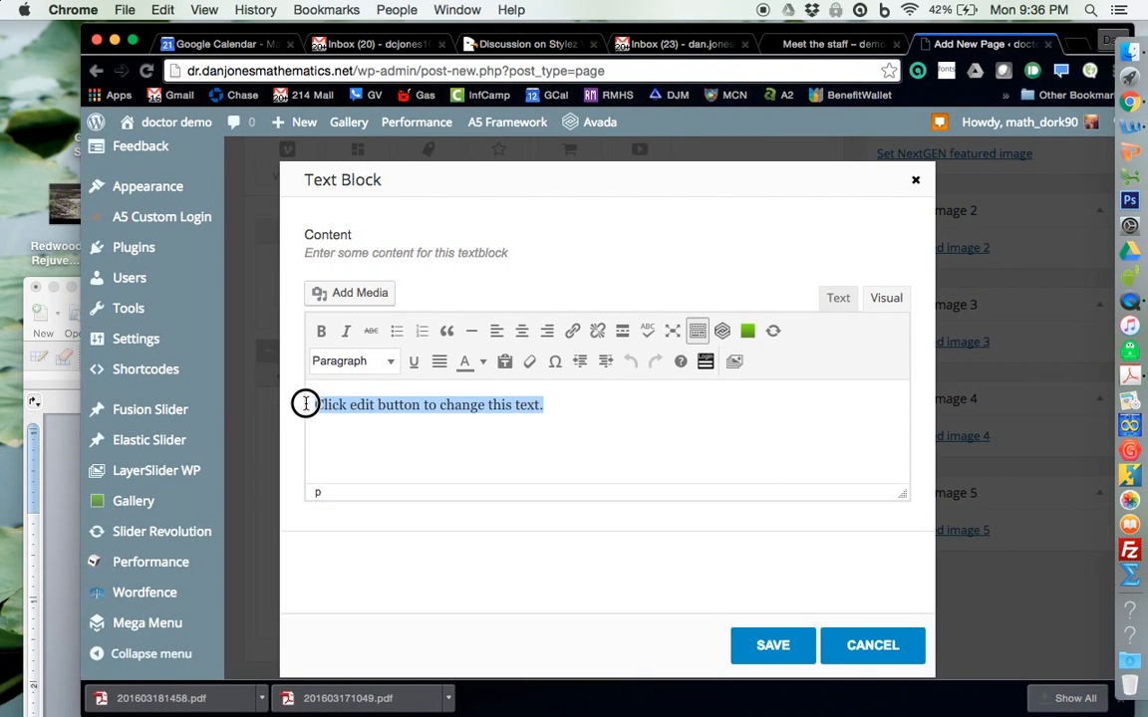
{"action": "key", "text": "super+c"}
{"action": "left_click", "coordinate": [306, 403]}
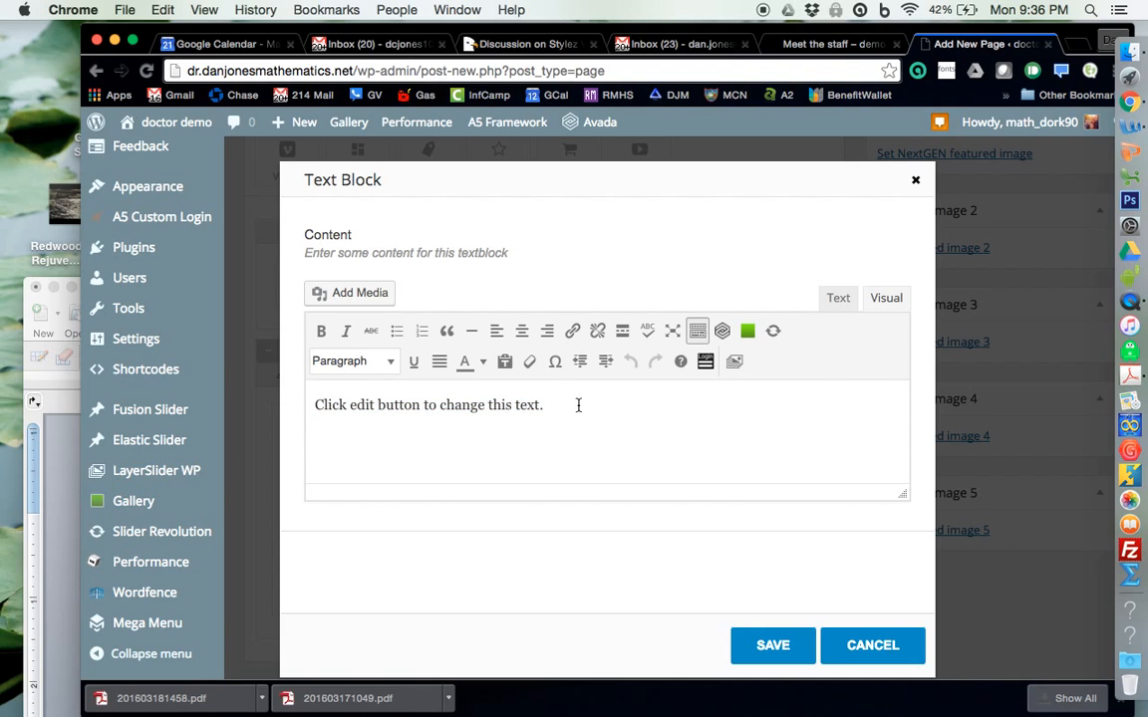
{"action": "key", "text": "super+v"}
Set the text color of the entire biography to the custom light gray #d6d6d6 and save the text block.
{"action": "left_click_drag", "start_coordinate": [415, 465], "coordinate": [333, 351]}
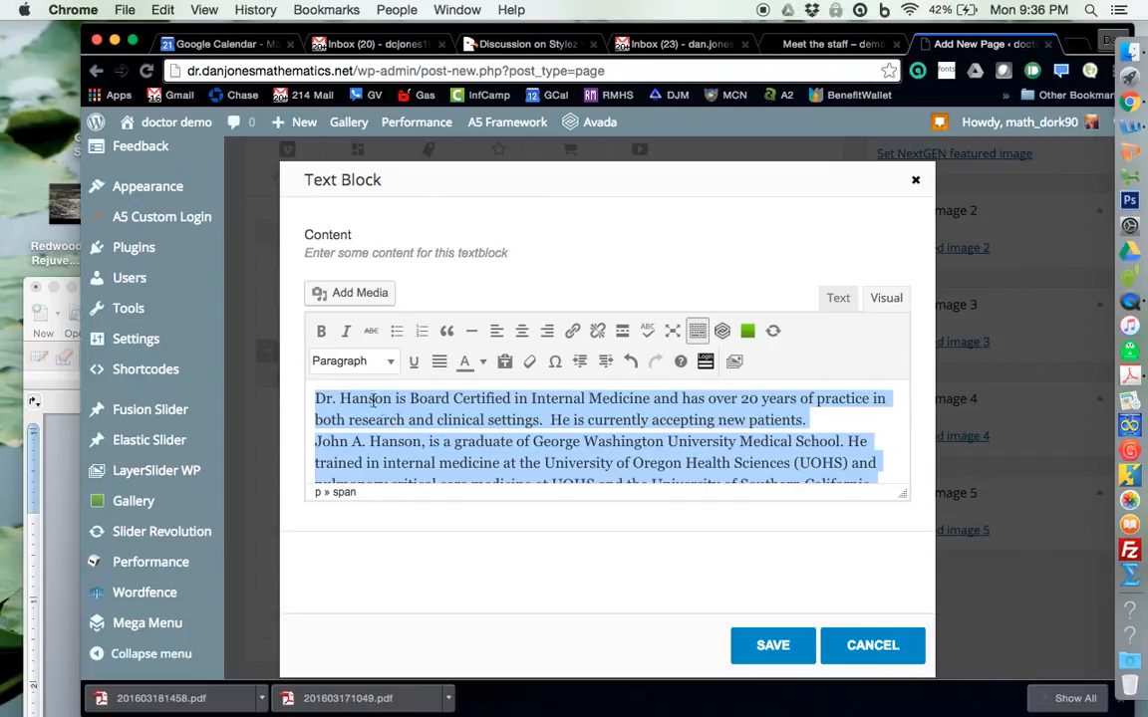
{"action": "left_click", "coordinate": [483, 362]}
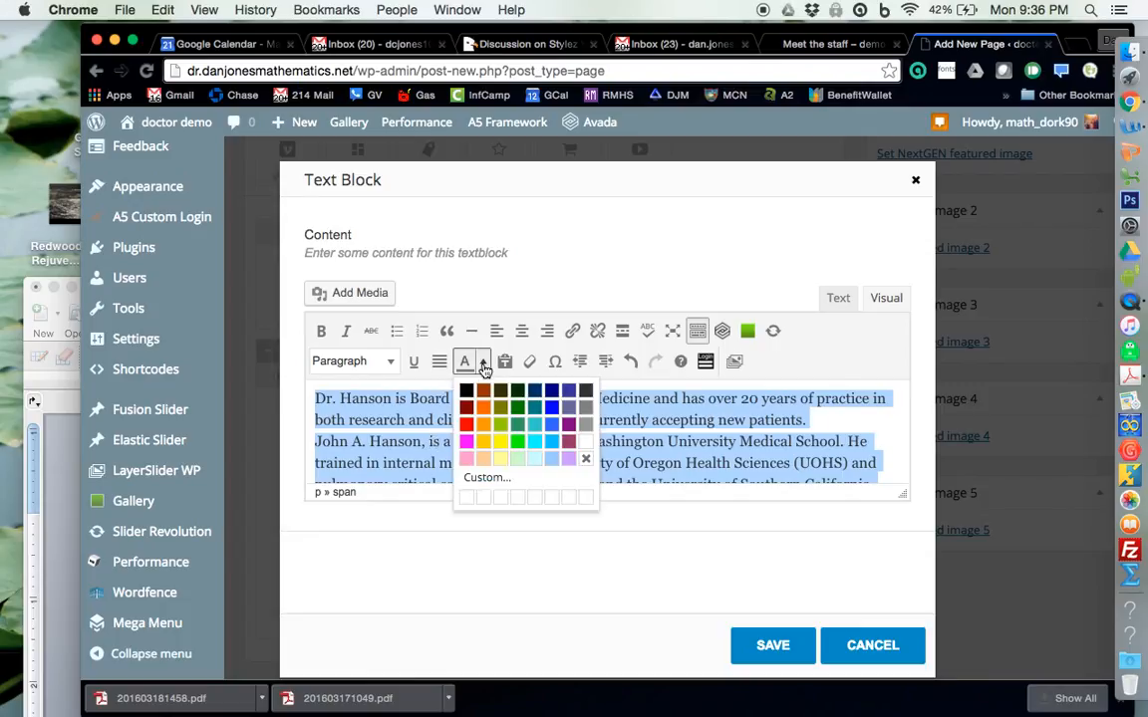
{"action": "left_click", "coordinate": [486, 478]}
{"action": "mouse_move", "coordinate": [458, 360]}
{"action": "left_mouse_down"}
{"action": "mouse_move", "coordinate": [439, 284]}
{"action": "mouse_move", "coordinate": [431, 319]}
{"action": "left_mouse_up"}
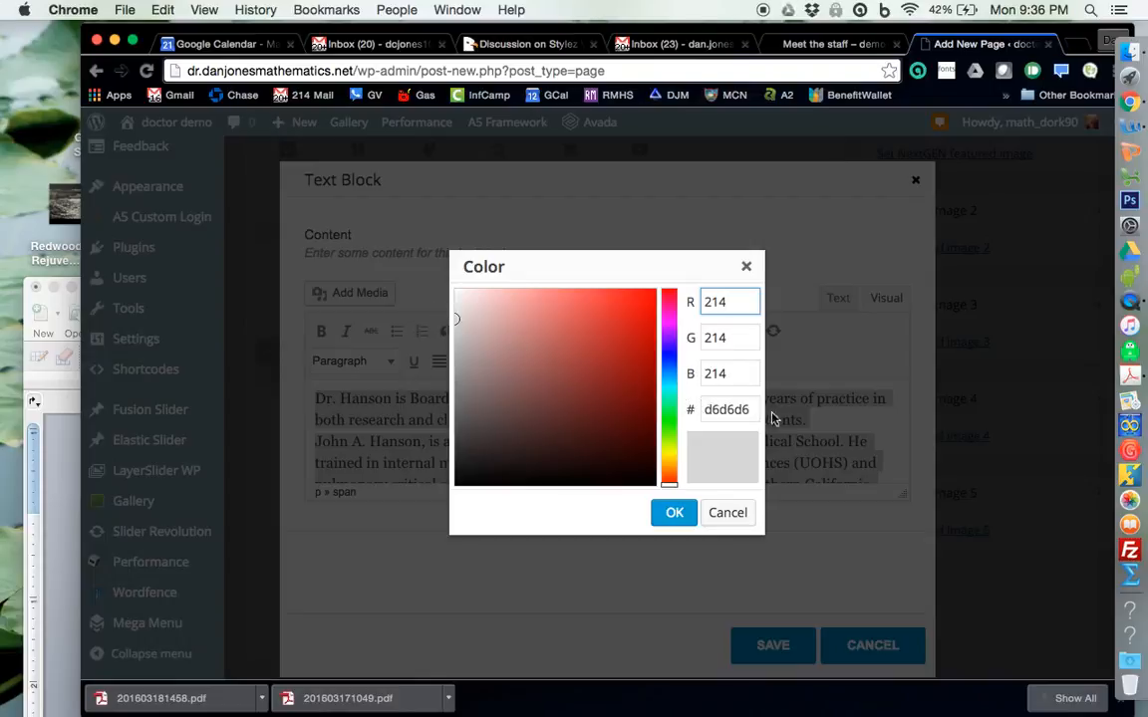
{"action": "left_click", "coordinate": [677, 513]}
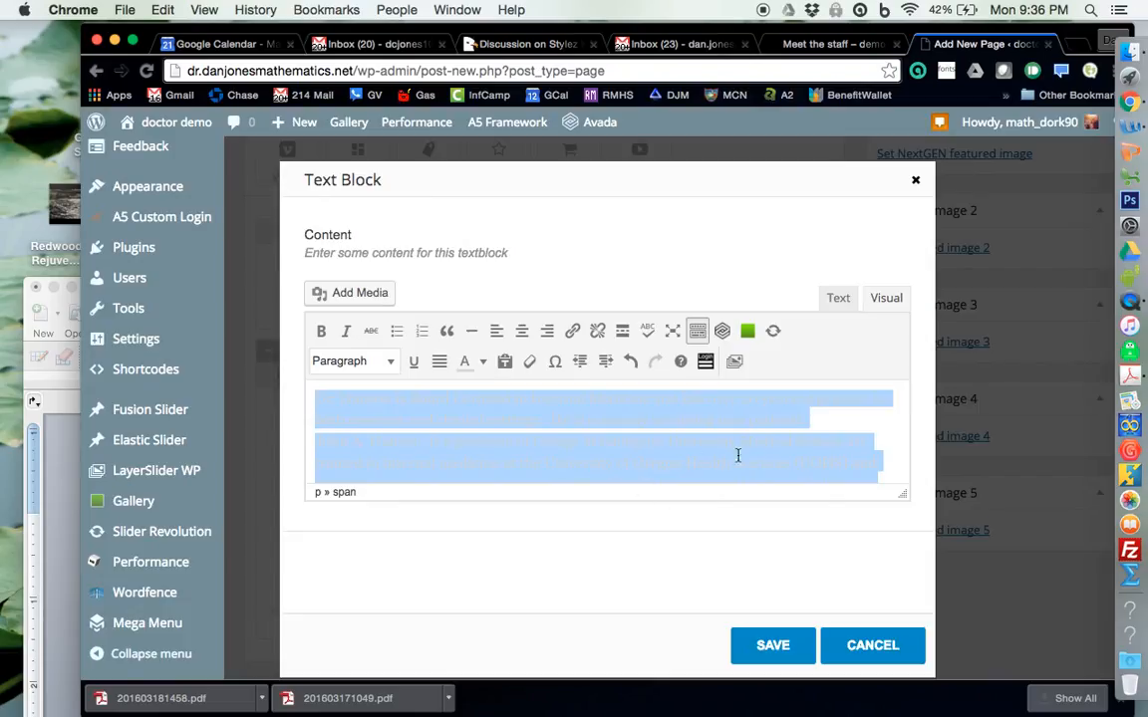
{"action": "left_click", "coordinate": [850, 420]}
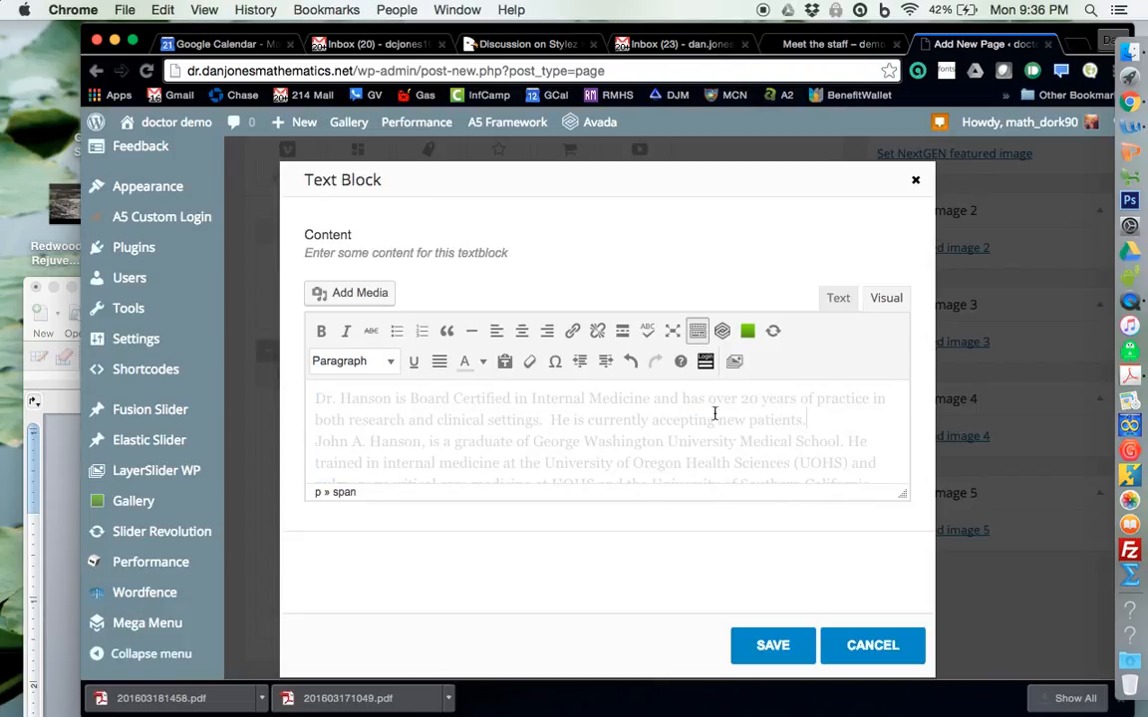
{"action": "scroll", "coordinate": [704, 409], "scroll_direction": "down", "scroll_amount": 5}
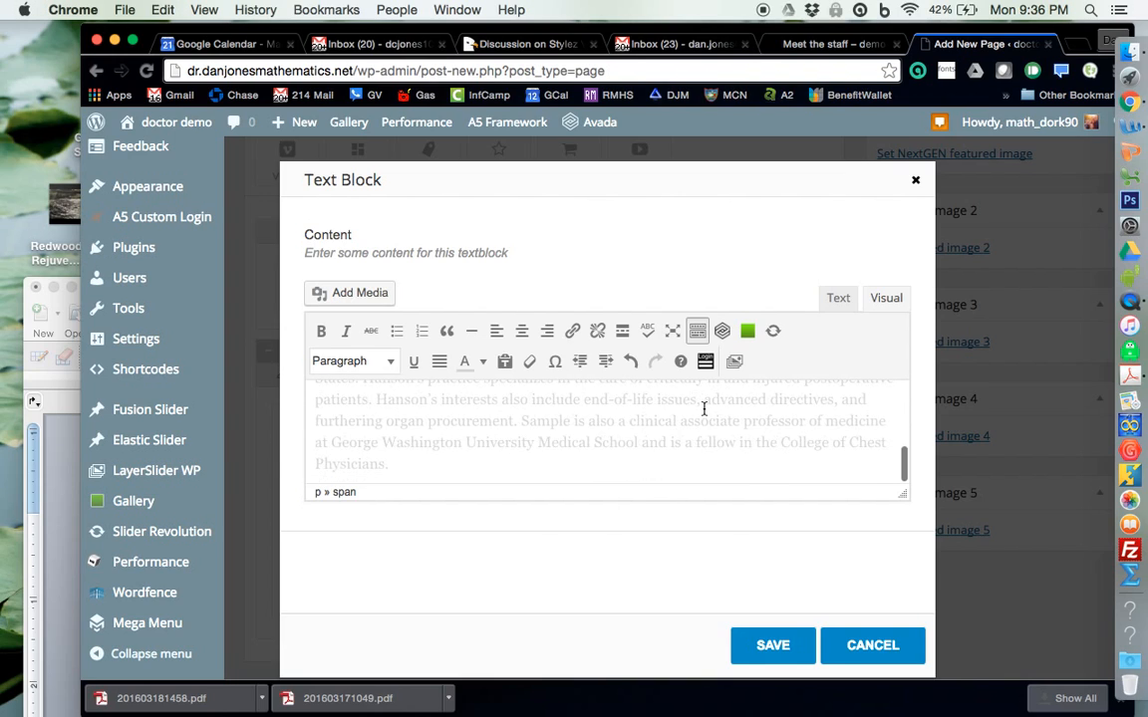
{"action": "scroll", "coordinate": [704, 408], "scroll_direction": "up", "scroll_amount": 5}
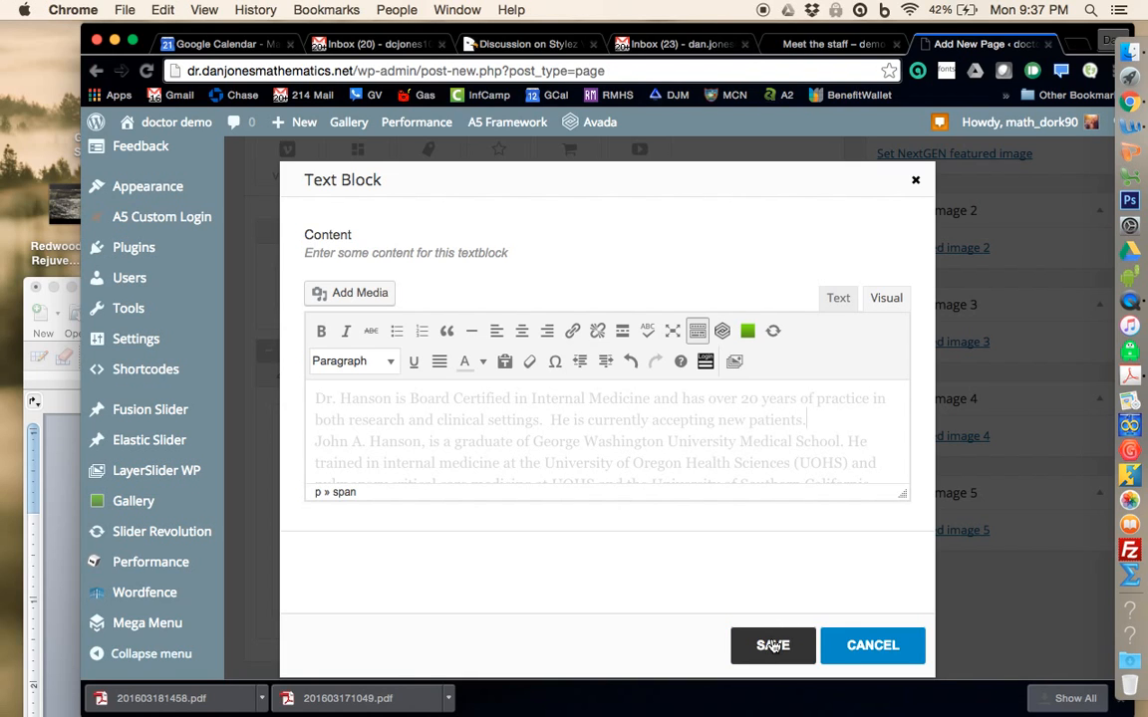
{"action": "left_click", "coordinate": [773, 646]}
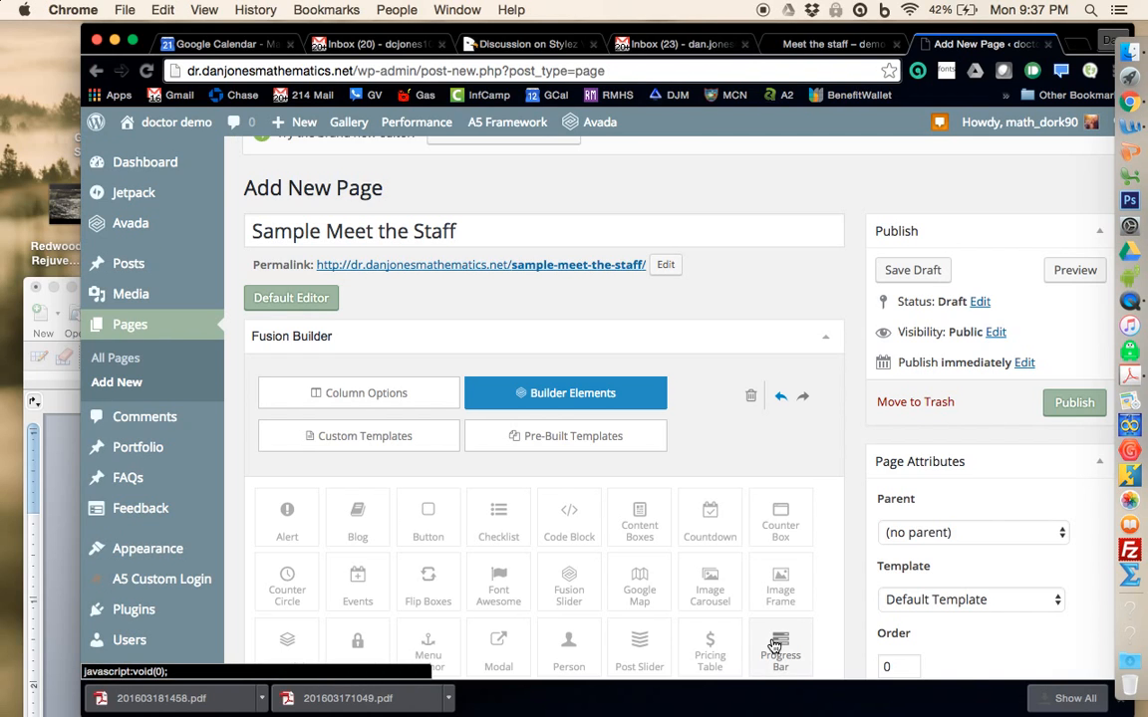
Open the 4/5 column's settings and set its padding to 5px.
{"action": "scroll", "coordinate": [773, 646], "scroll_direction": "down", "scroll_amount": 15}
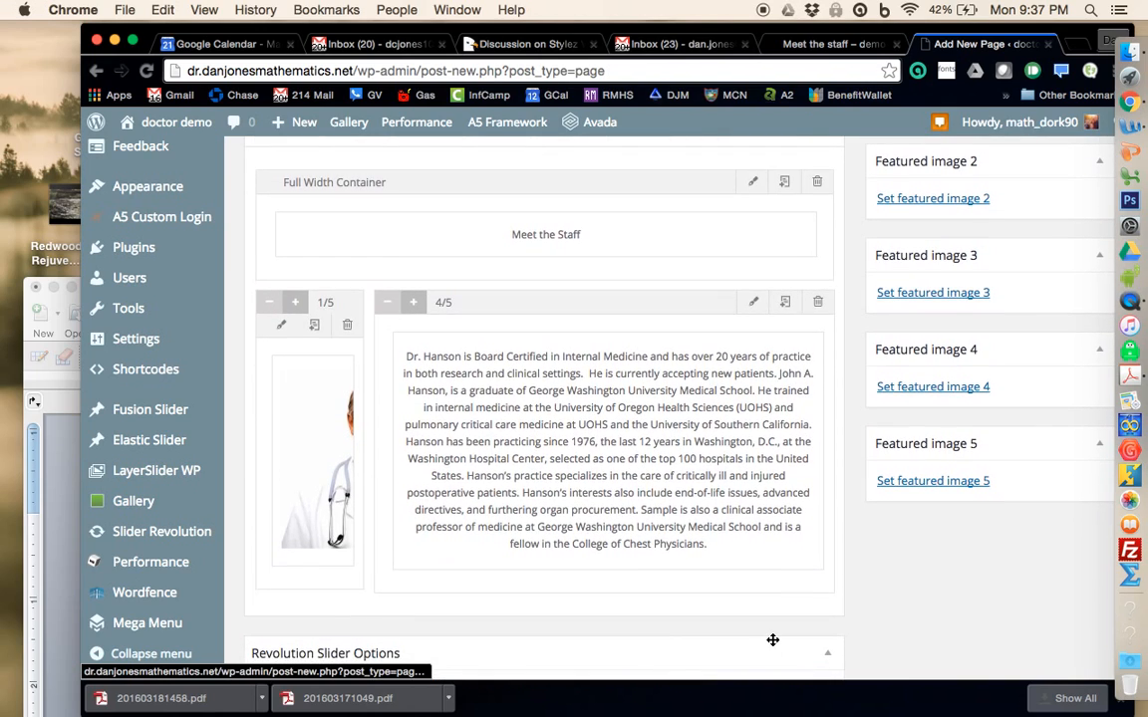
{"action": "mouse_move", "coordinate": [744, 397]}
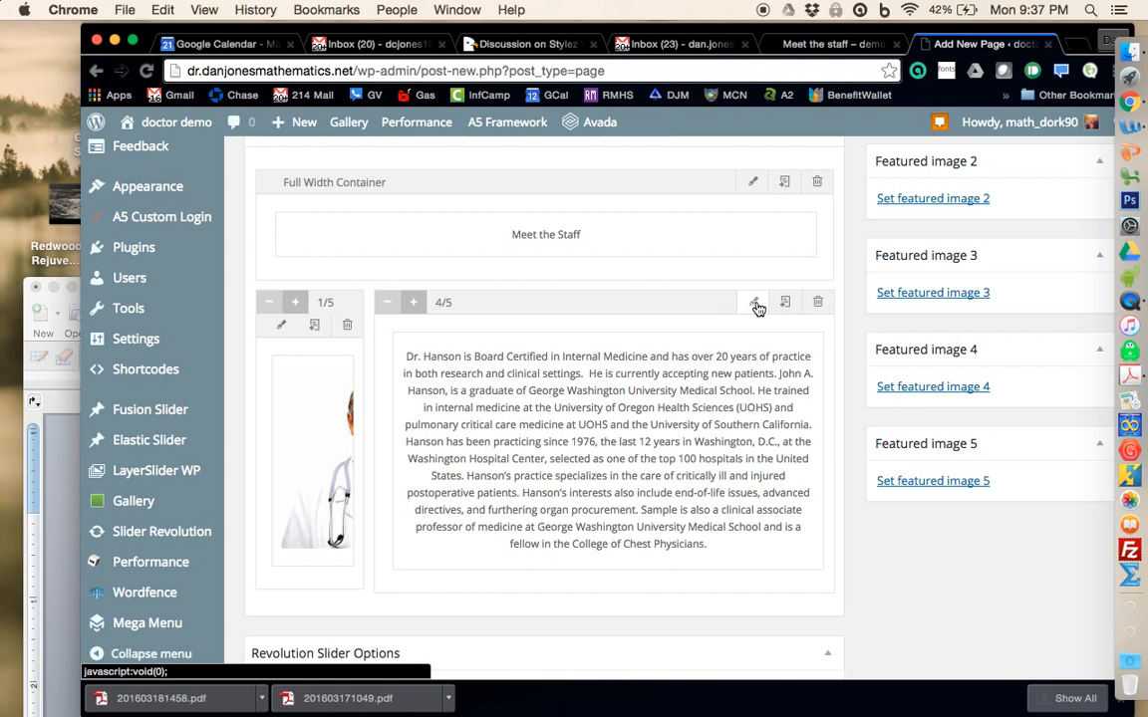
{"action": "left_click", "coordinate": [755, 303]}
{"action": "scroll", "coordinate": [742, 395], "scroll_direction": "down", "scroll_amount": 2}
{"action": "scroll", "coordinate": [741, 397], "scroll_direction": "down", "scroll_amount": 5}
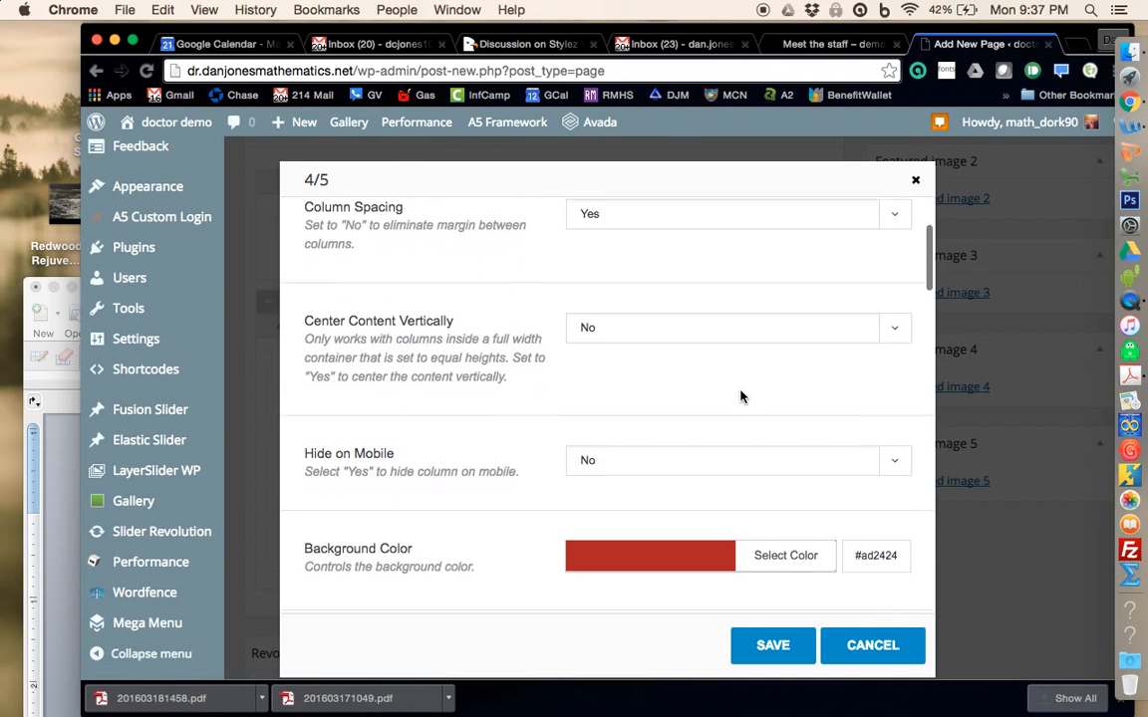
{"action": "scroll", "coordinate": [741, 396], "scroll_direction": "down", "scroll_amount": 5}
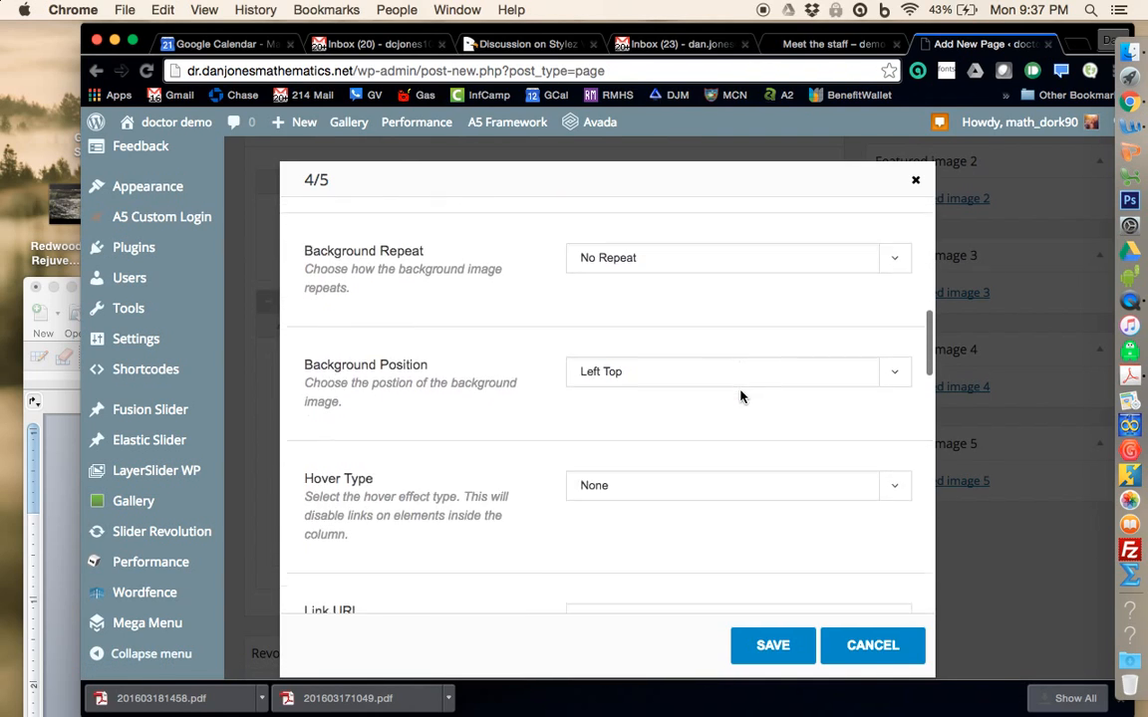
{"action": "scroll", "coordinate": [741, 397], "scroll_direction": "down", "scroll_amount": 3}
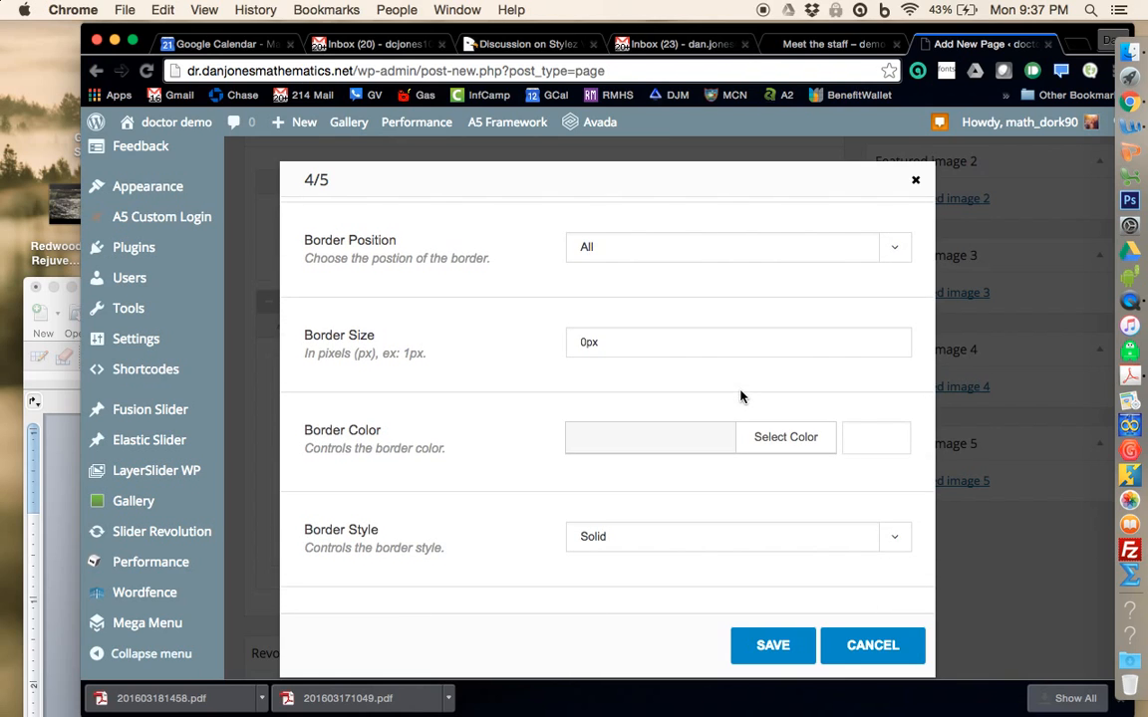
{"action": "scroll", "coordinate": [740, 396], "scroll_direction": "down", "scroll_amount": 2}
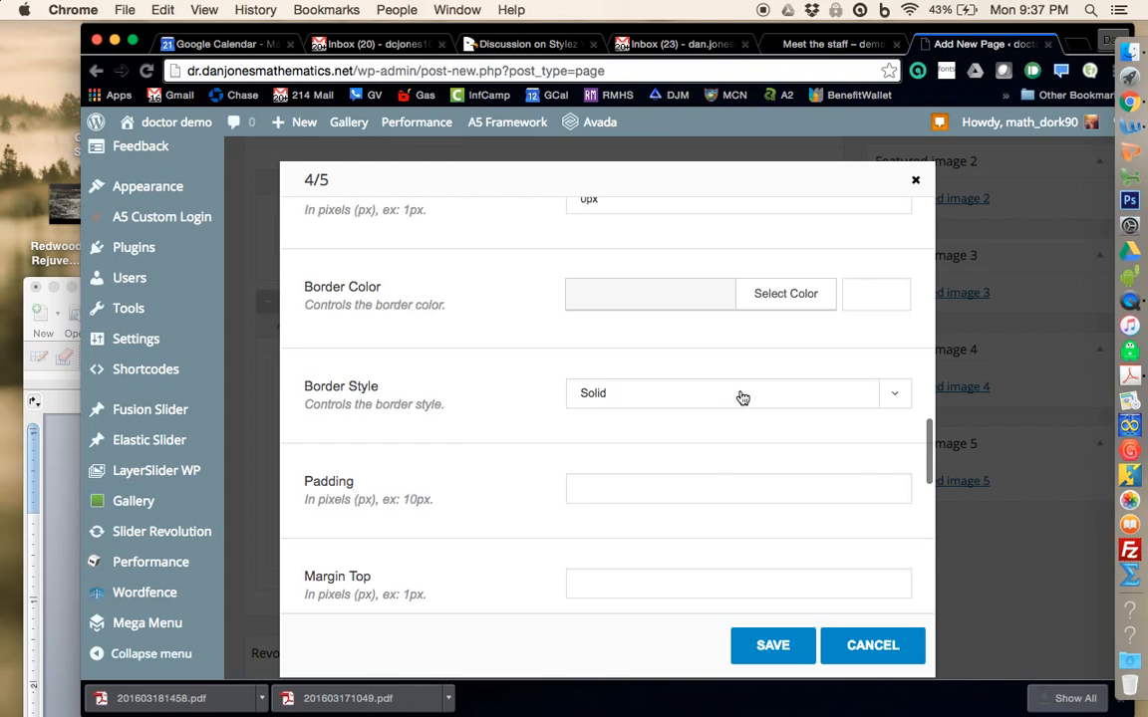
{"action": "scroll", "coordinate": [740, 397], "scroll_direction": "down", "scroll_amount": 3}
{"action": "left_click", "coordinate": [623, 356]}
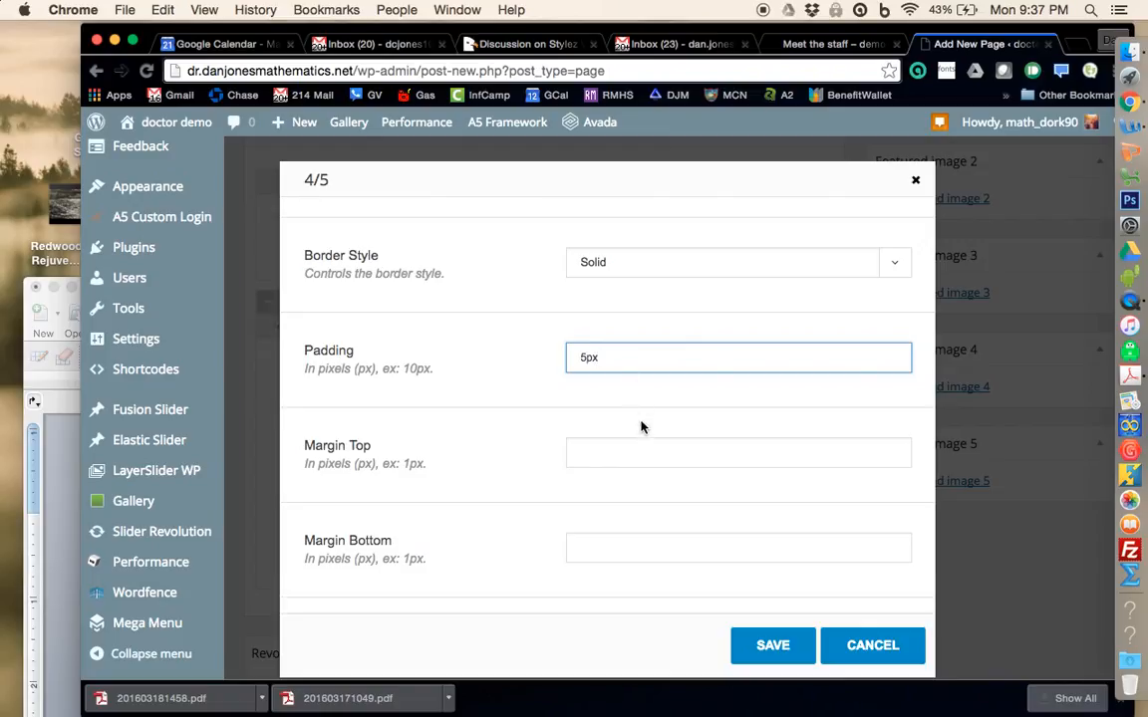
Set the 4/5 column's top and bottom margins to 5px each and save the column settings.
{"action": "left_click", "coordinate": [618, 455]}
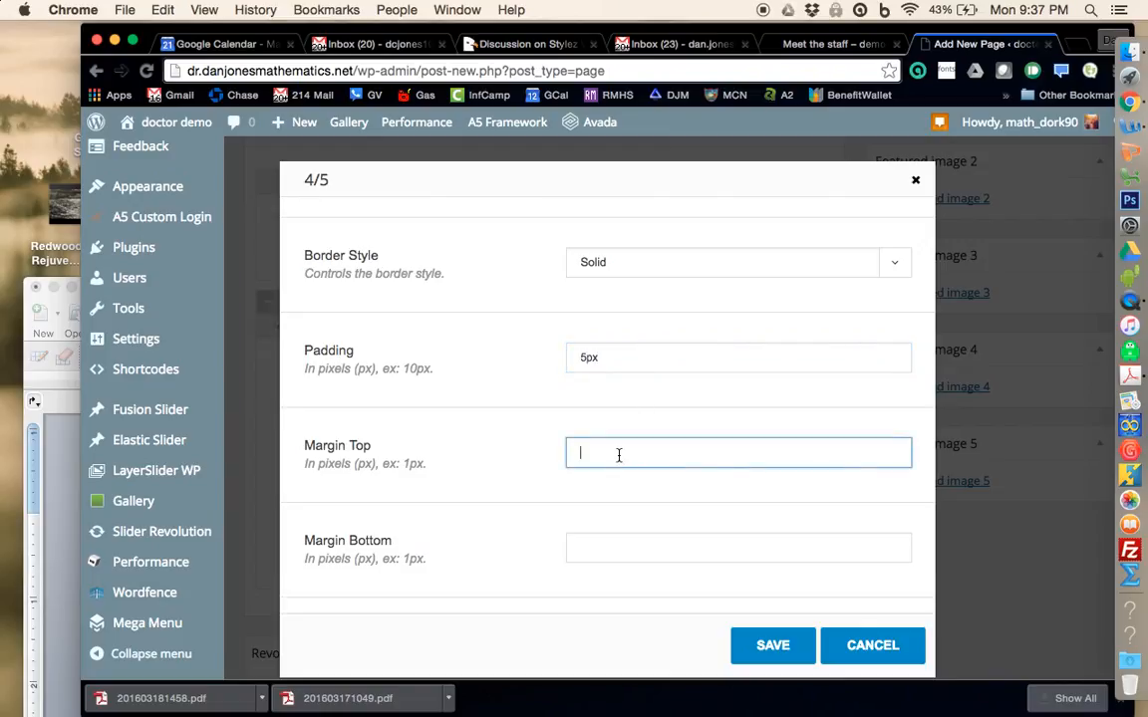
{"action": "type", "text": "5px"}
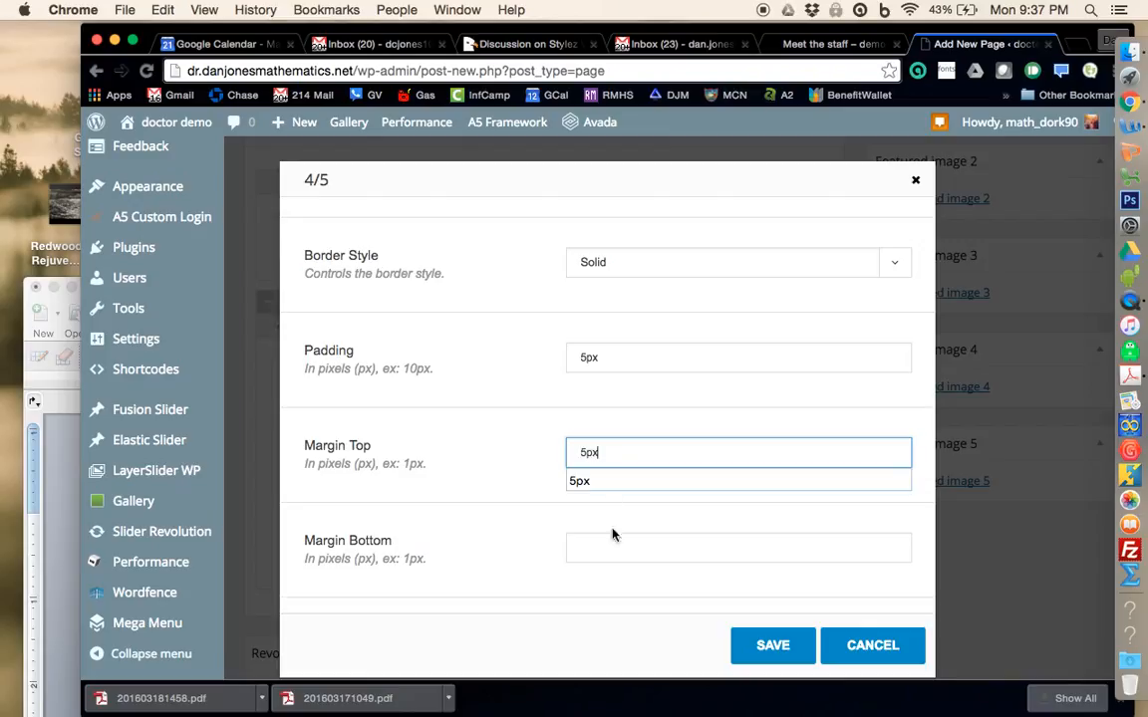
{"action": "left_click", "coordinate": [605, 552]}
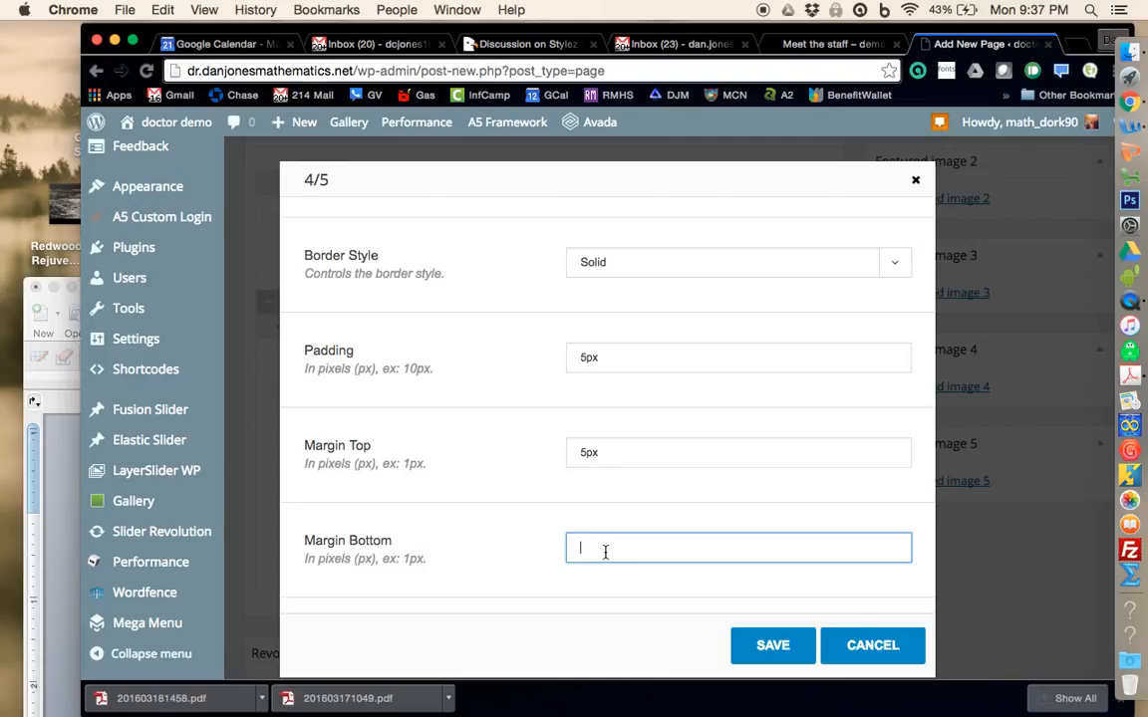
{"action": "type", "text": "5p"}
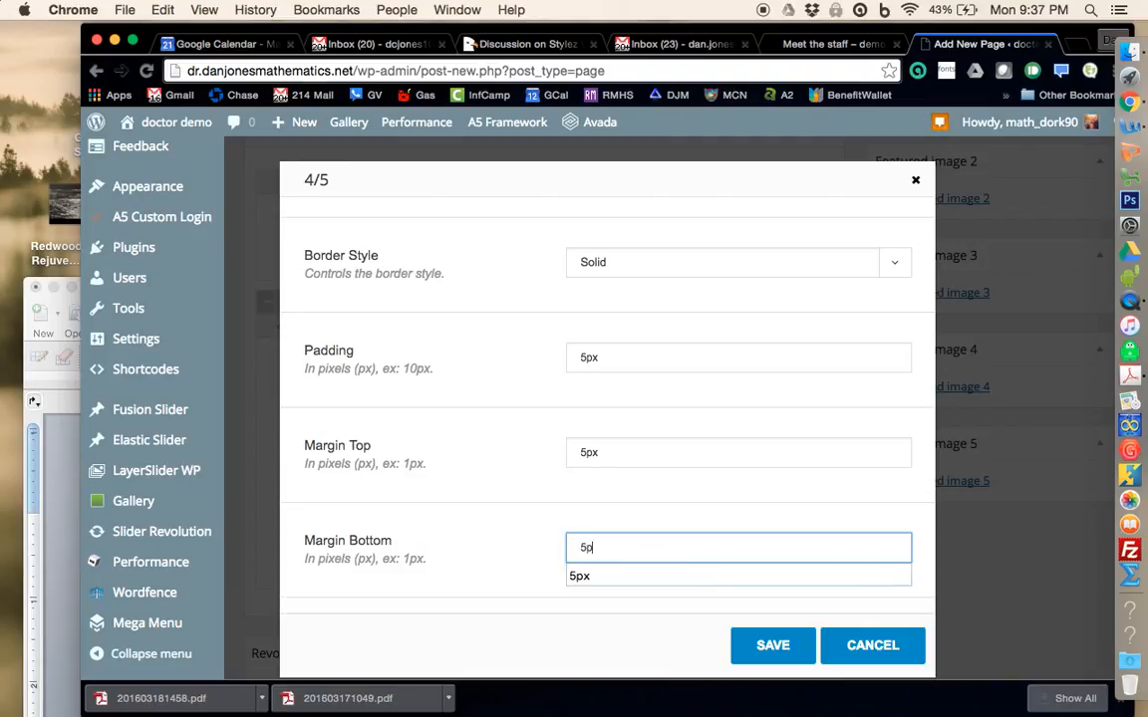
{"action": "type", "text": "x"}
{"action": "scroll", "coordinate": [785, 503], "scroll_direction": "down", "scroll_amount": 5}
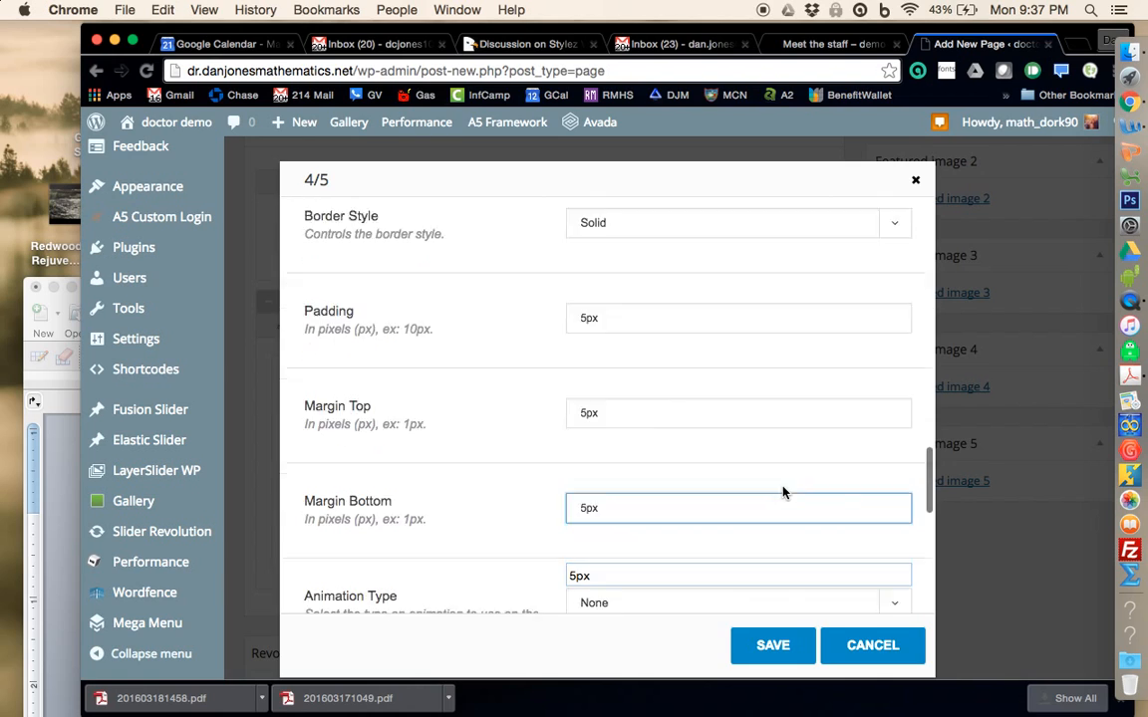
{"action": "scroll", "coordinate": [783, 479], "scroll_direction": "down", "scroll_amount": 3}
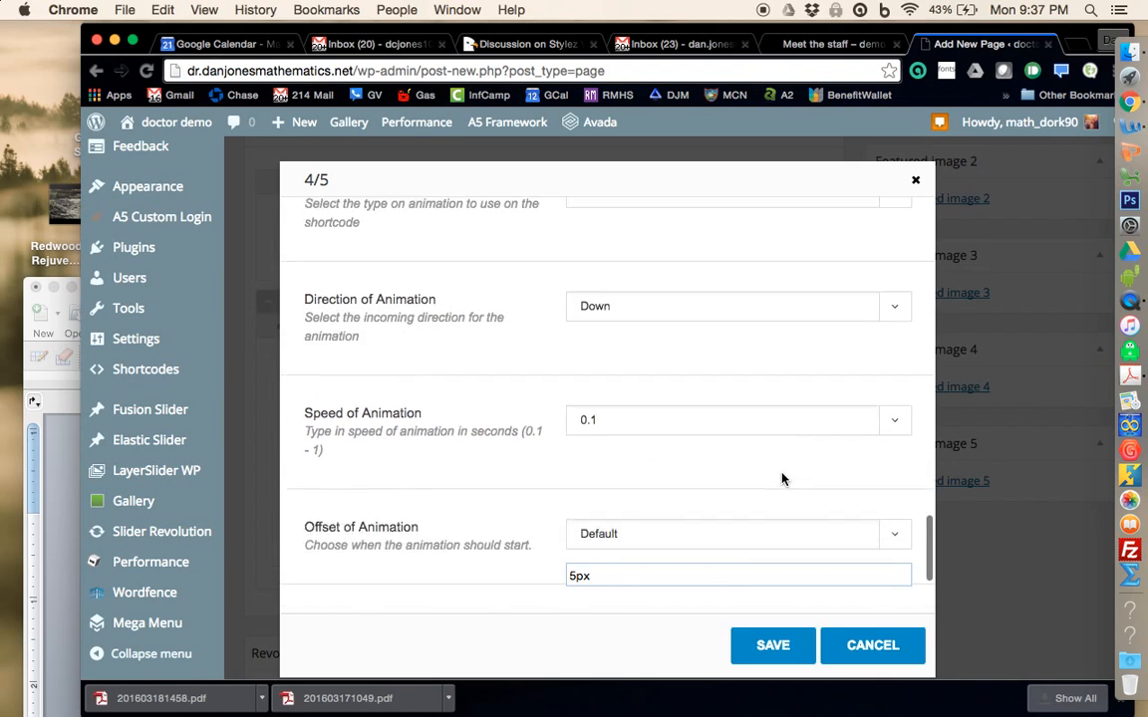
{"action": "scroll", "coordinate": [782, 480], "scroll_direction": "down", "scroll_amount": 1}
{"action": "left_click", "coordinate": [769, 644]}
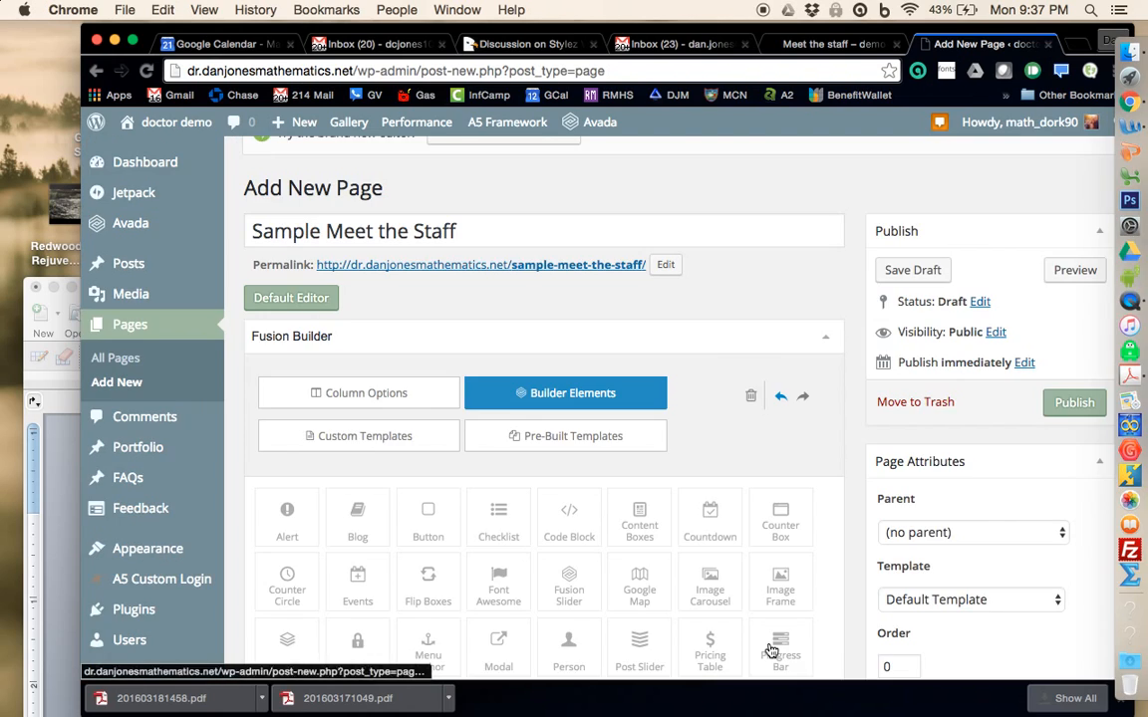
Publish the "Sample Meet the Staff" page.
{"action": "scroll", "coordinate": [743, 364], "scroll_direction": "down", "scroll_amount": 8}
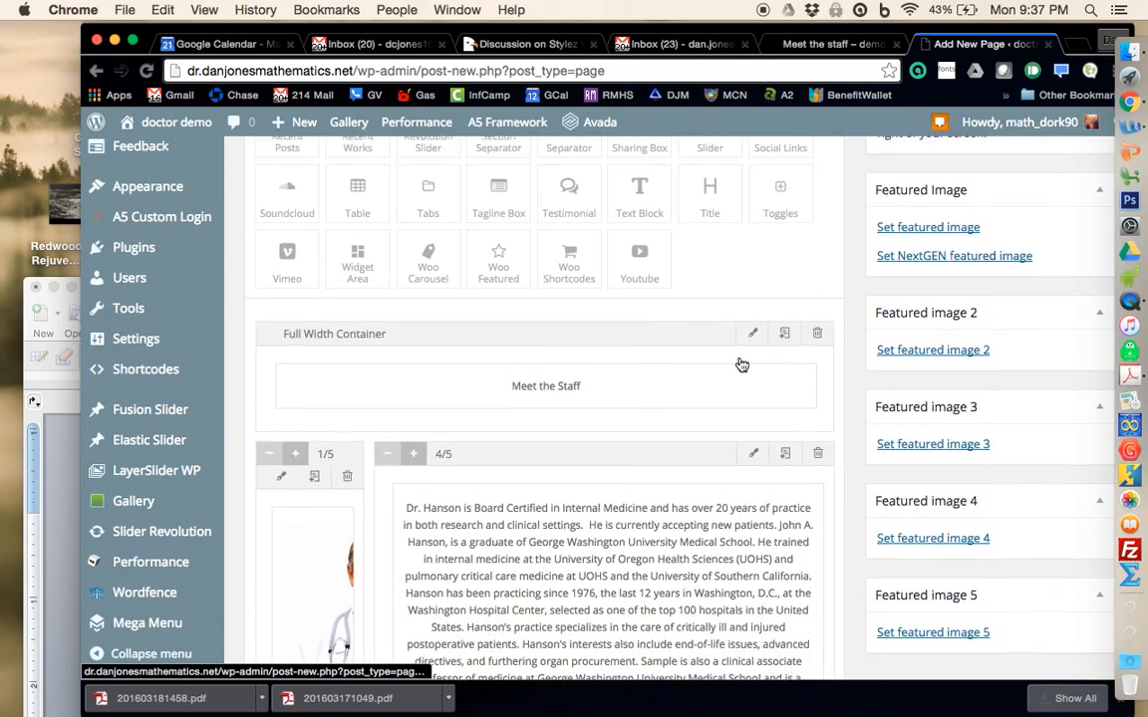
{"action": "scroll", "coordinate": [742, 365], "scroll_direction": "up", "scroll_amount": 10}
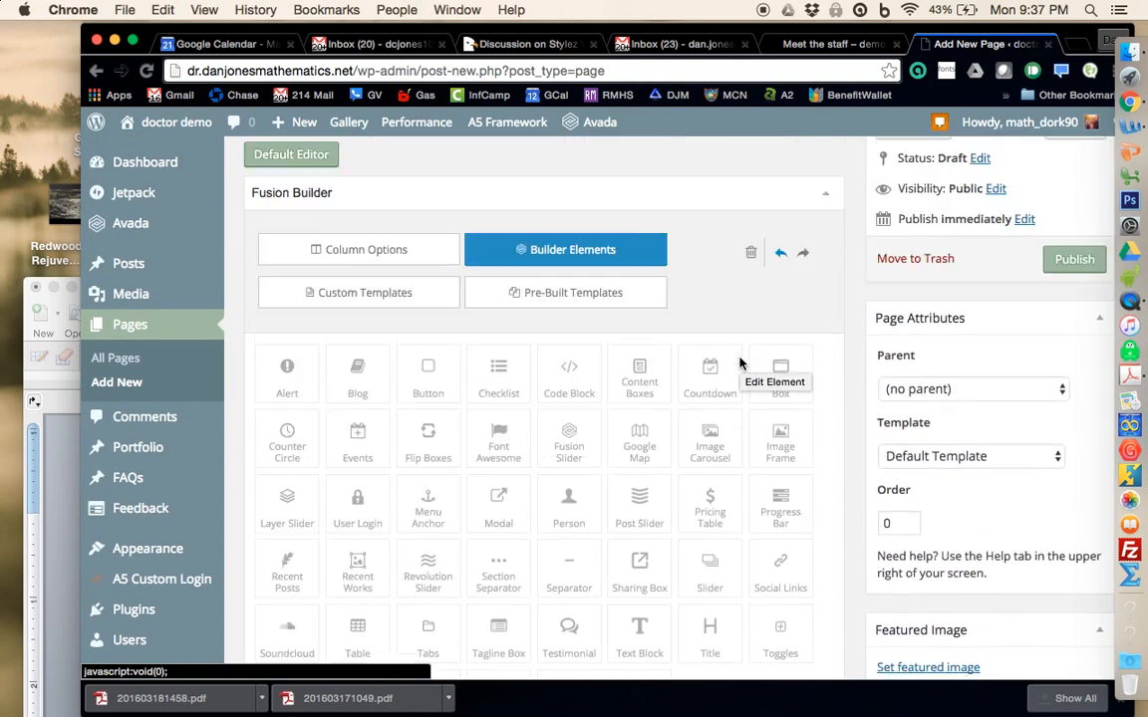
{"action": "left_click", "coordinate": [1061, 436]}
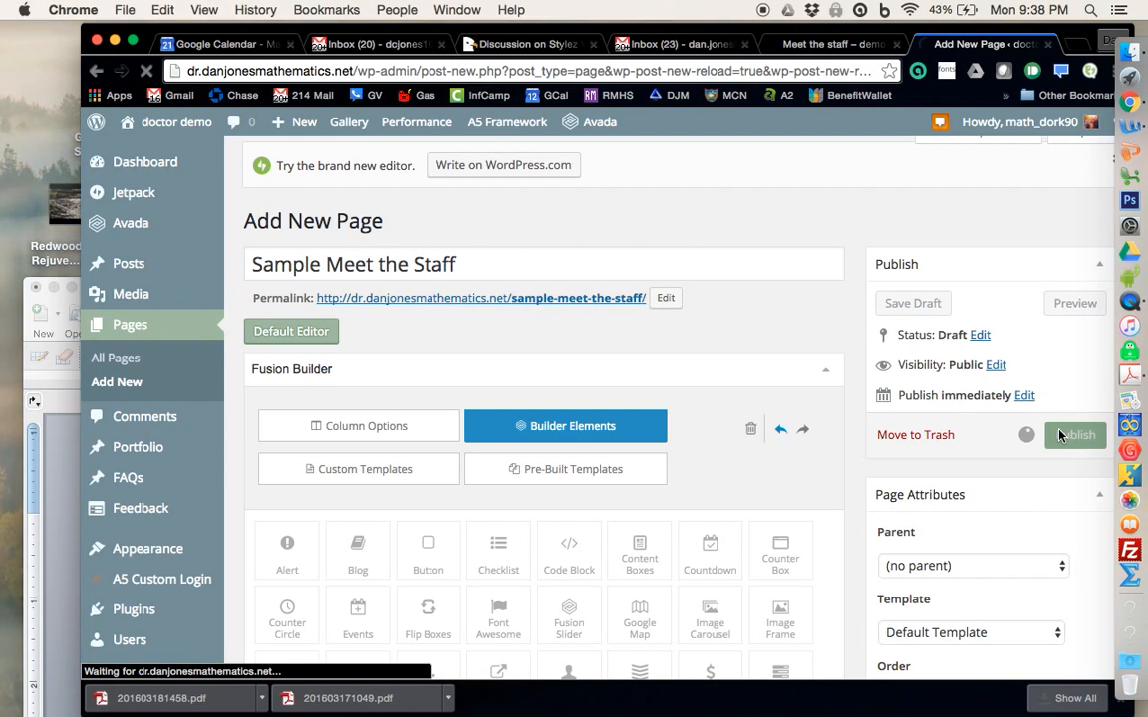
View the published "Sample Meet the Staff" page to check its heading, photo and biography layout, and return to the page editor.
{"action": "left_click", "coordinate": [855, 44]}
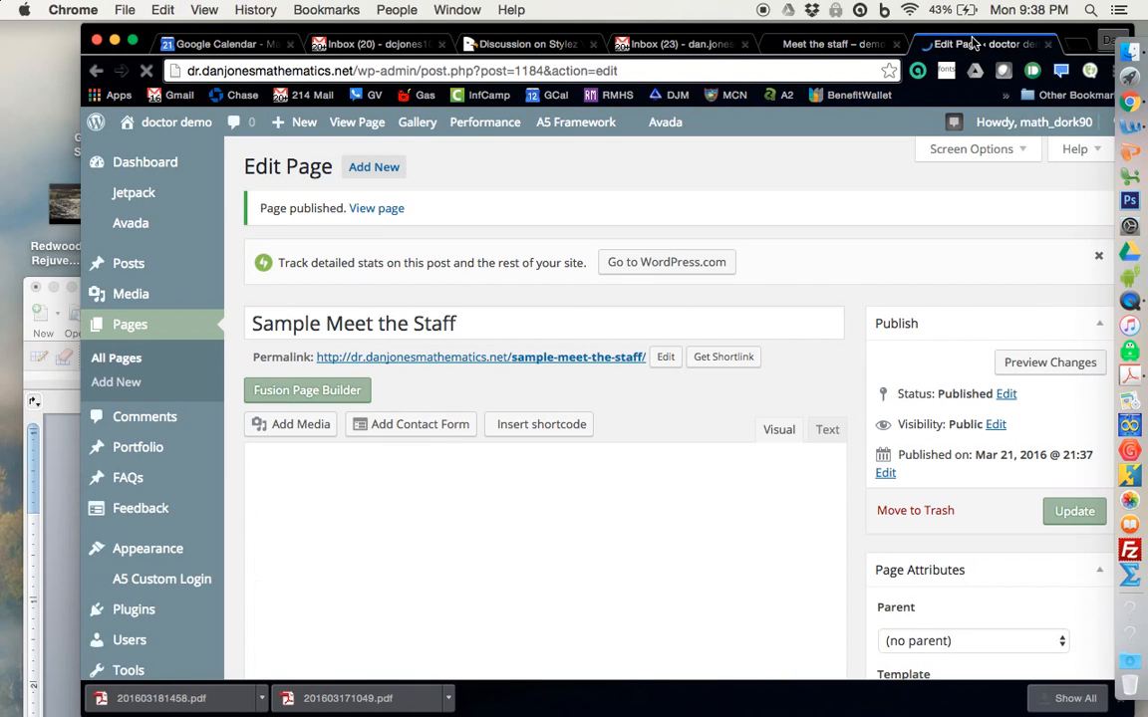
{"action": "left_click", "coordinate": [972, 44]}
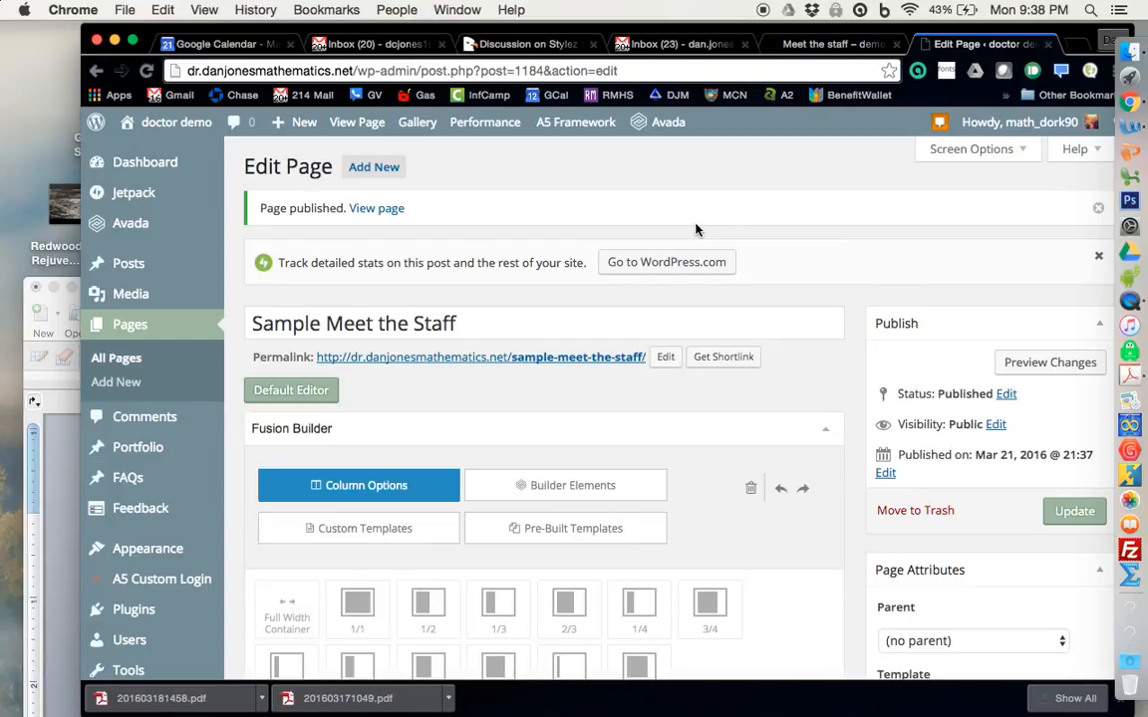
{"action": "left_click", "coordinate": [384, 213]}
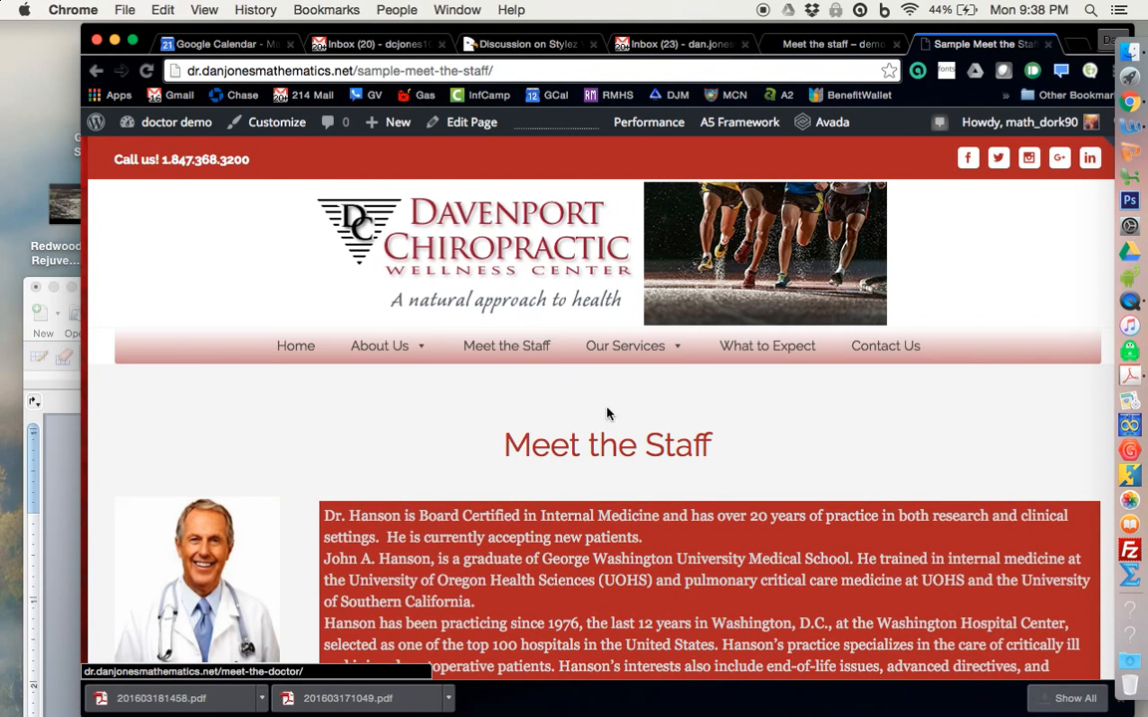
{"action": "scroll", "coordinate": [697, 449], "scroll_direction": "down", "scroll_amount": 3}
{"action": "scroll", "coordinate": [734, 473], "scroll_direction": "down", "scroll_amount": 2}
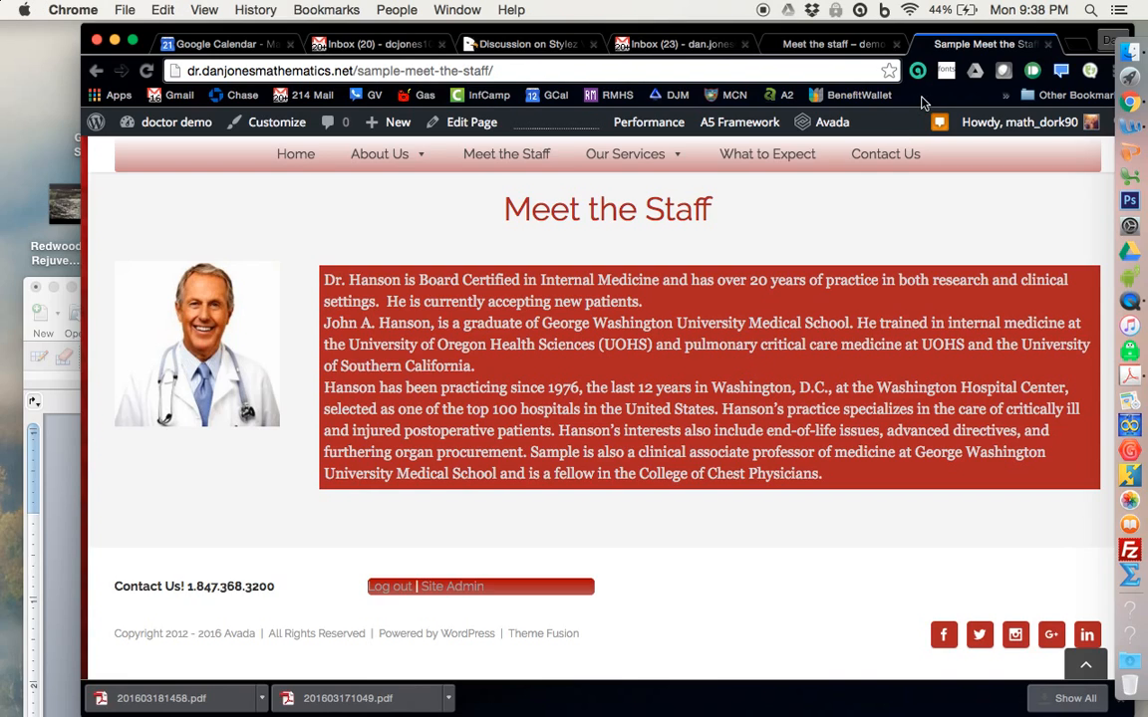
{"action": "left_click", "coordinate": [96, 71]}
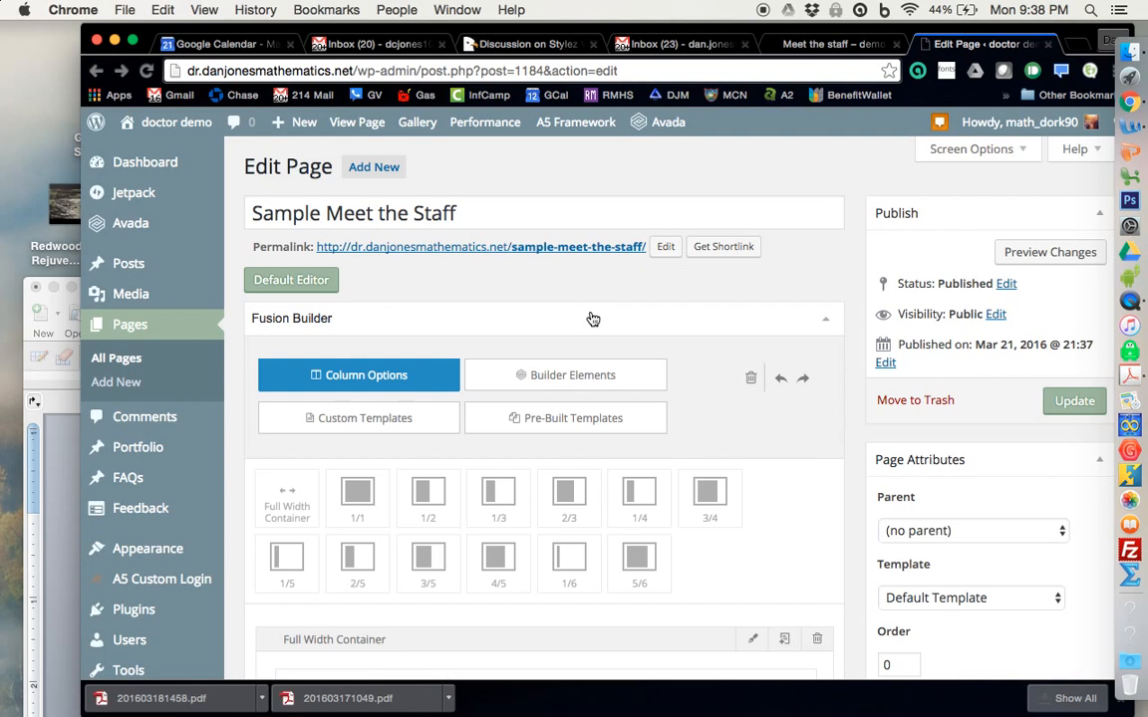
Duplicate the 4/5 biography column and the 1/5 photo column.
{"action": "scroll", "coordinate": [711, 428], "scroll_direction": "down", "scroll_amount": 5}
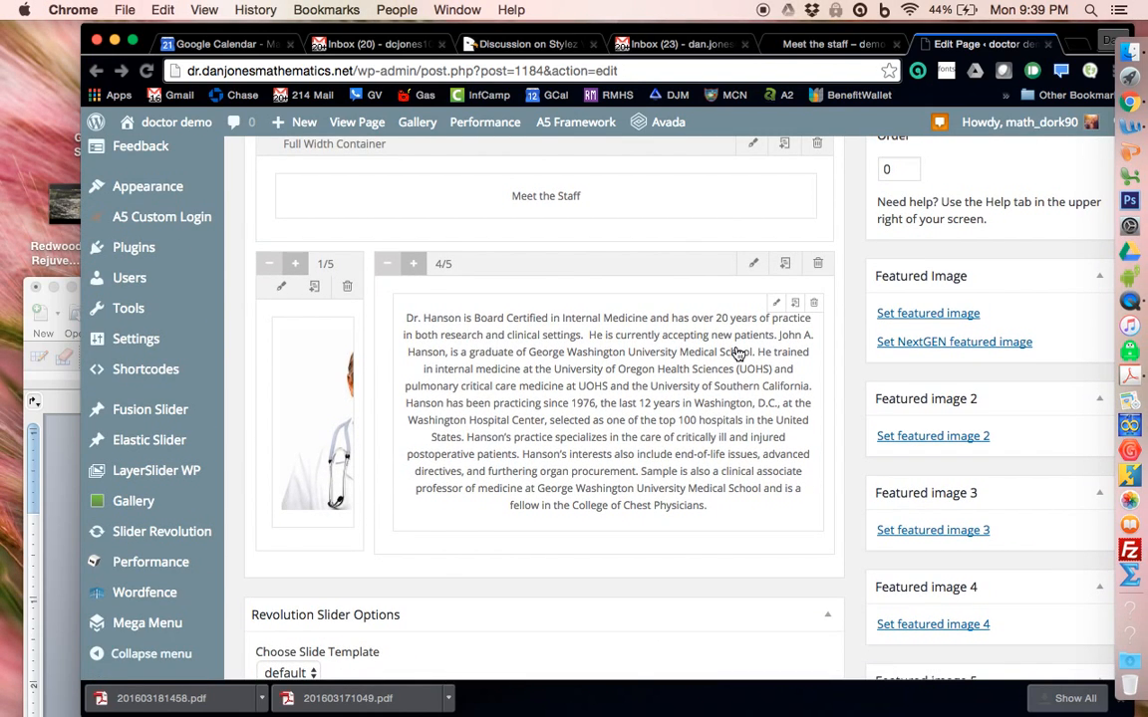
{"action": "left_click", "coordinate": [786, 266]}
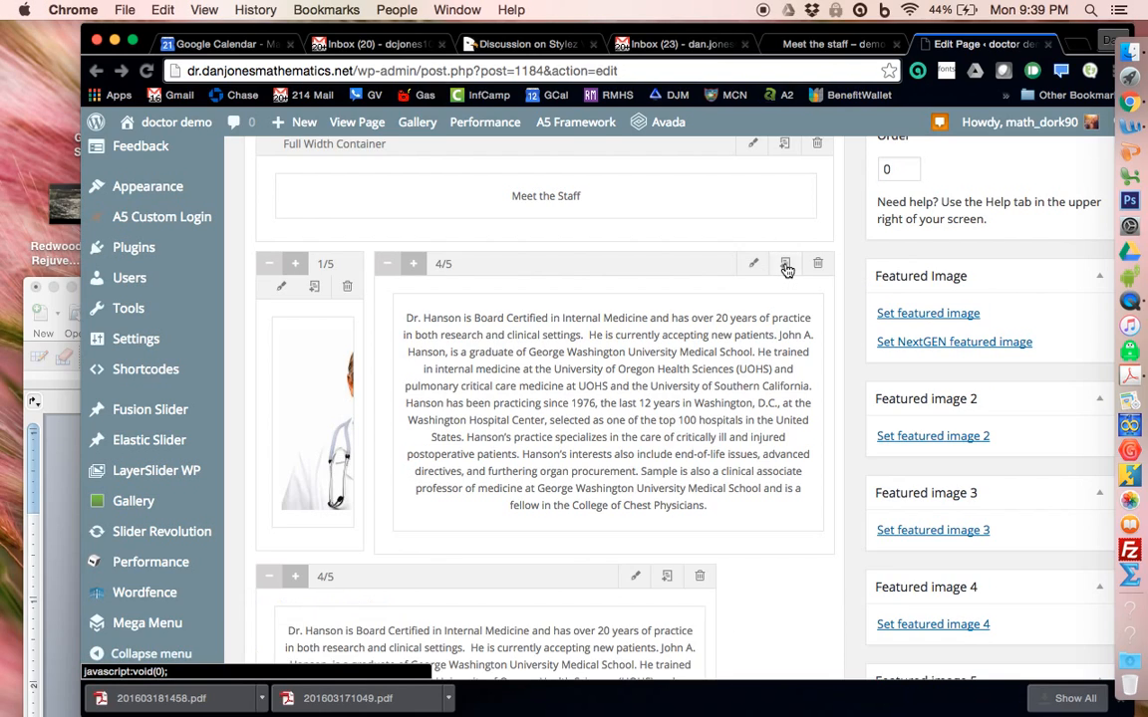
{"action": "left_click", "coordinate": [315, 289]}
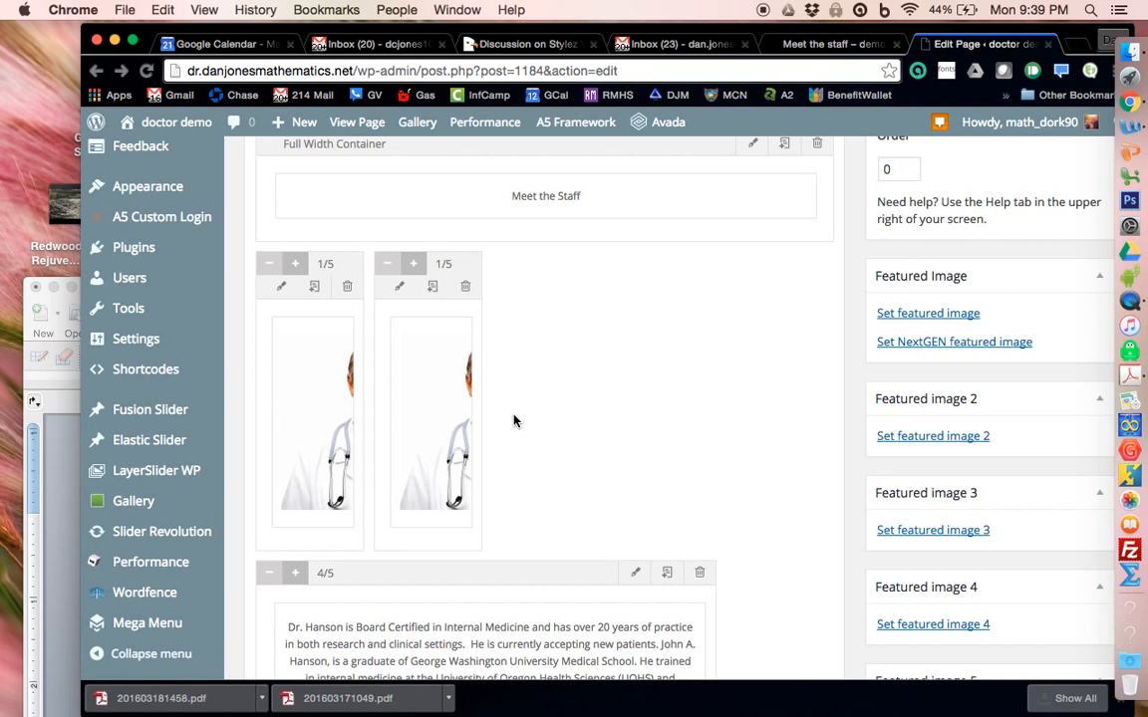
Move the duplicated 1/5 photo column below the first row so it sits directly before the duplicated 4/5 biography column.
{"action": "scroll", "coordinate": [513, 420], "scroll_direction": "down", "scroll_amount": 2}
{"action": "left_click_drag", "start_coordinate": [464, 198], "coordinate": [256, 600]}
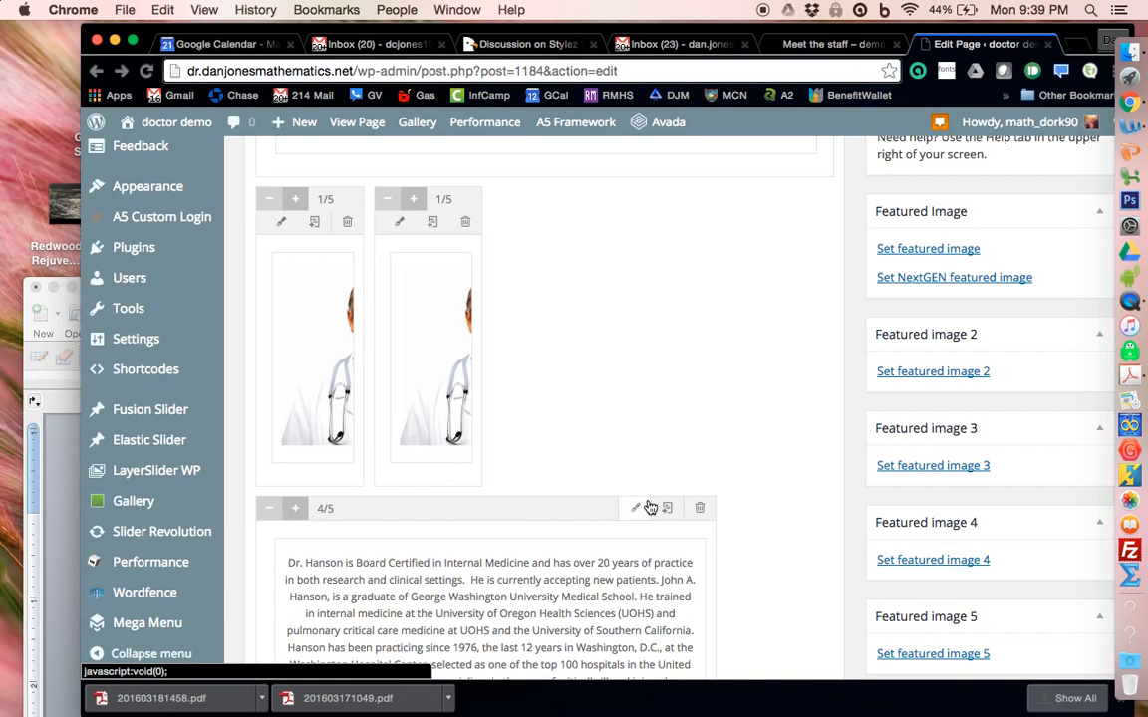
{"action": "scroll", "coordinate": [651, 507], "scroll_direction": "down", "scroll_amount": 2}
{"action": "left_click_drag", "start_coordinate": [449, 185], "coordinate": [256, 597]}
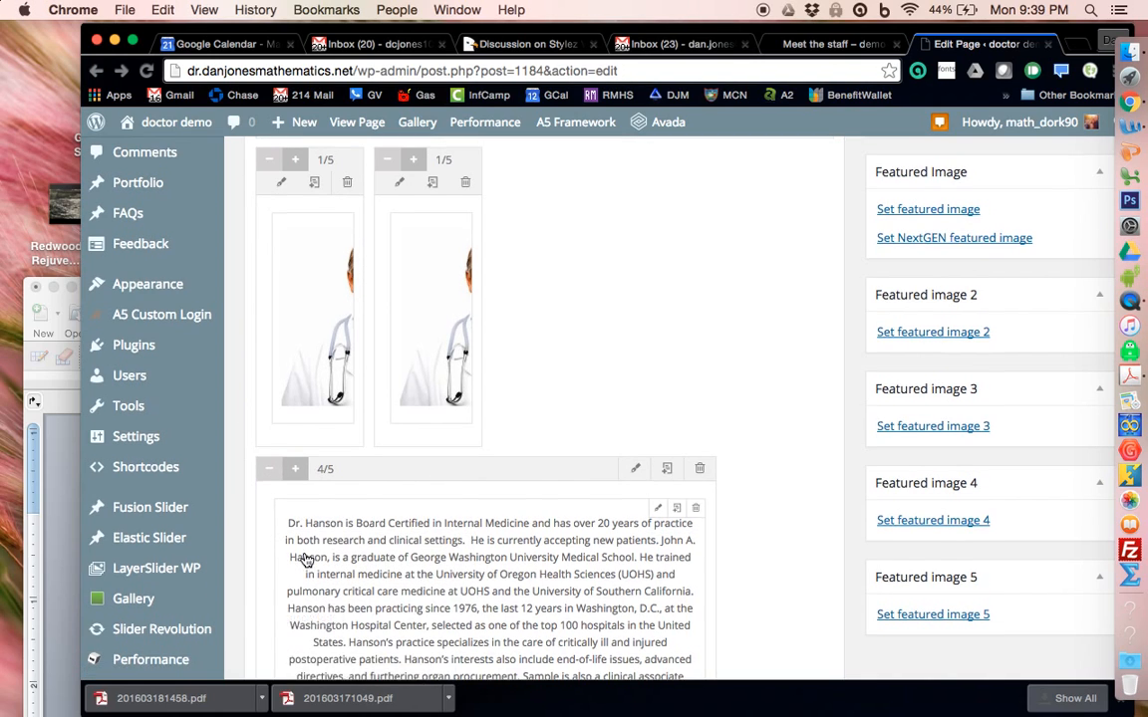
{"action": "scroll", "coordinate": [308, 559], "scroll_direction": "down", "scroll_amount": 5}
{"action": "scroll", "coordinate": [307, 561], "scroll_direction": "up", "scroll_amount": 2}
{"action": "scroll", "coordinate": [307, 561], "scroll_direction": "down", "scroll_amount": 1}
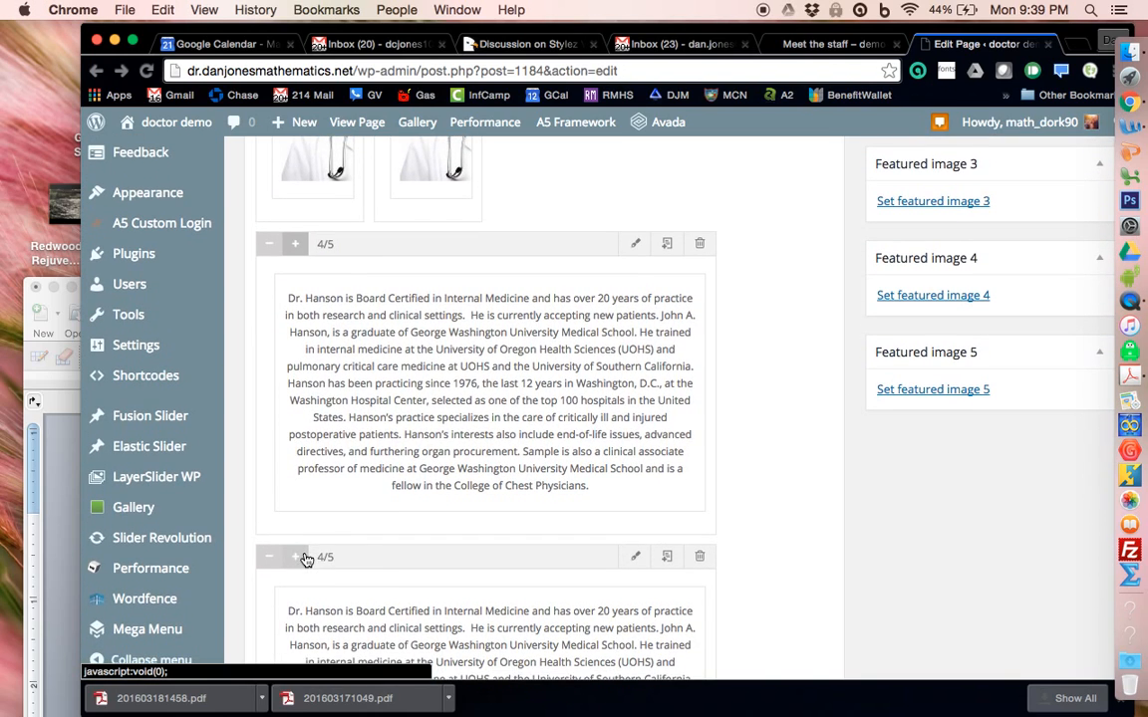
{"action": "left_click", "coordinate": [405, 219]}
{"action": "left_click_drag", "start_coordinate": [405, 220], "coordinate": [247, 599]}
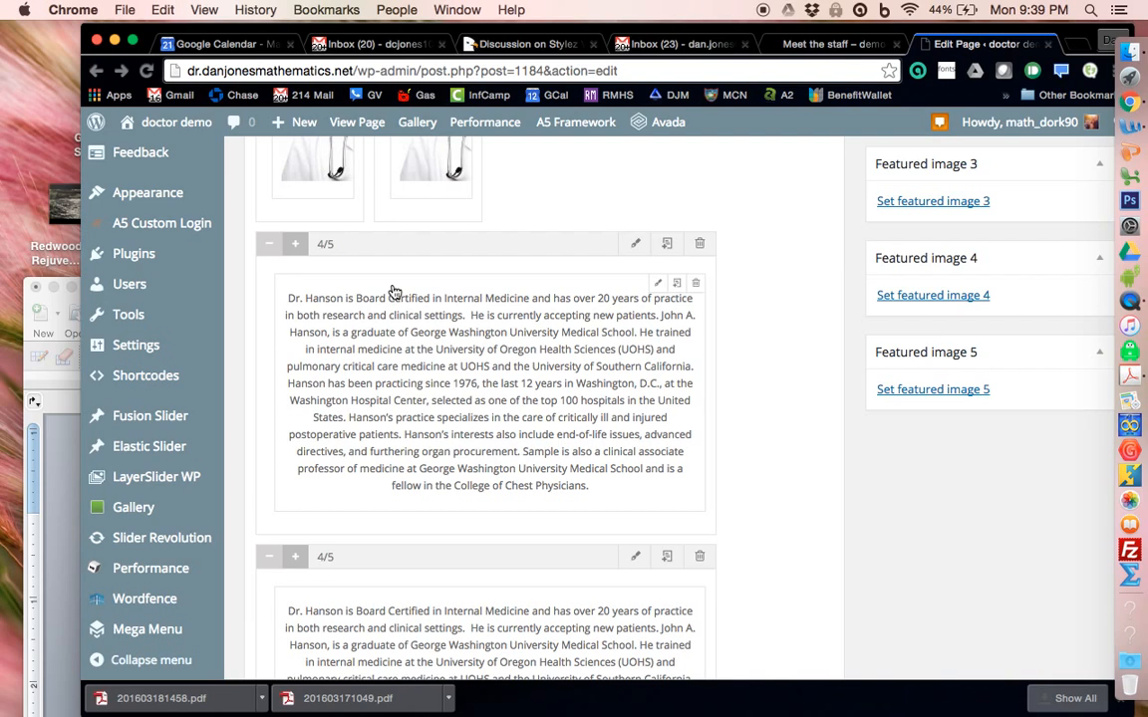
{"action": "scroll", "coordinate": [402, 251], "scroll_direction": "up", "scroll_amount": 5}
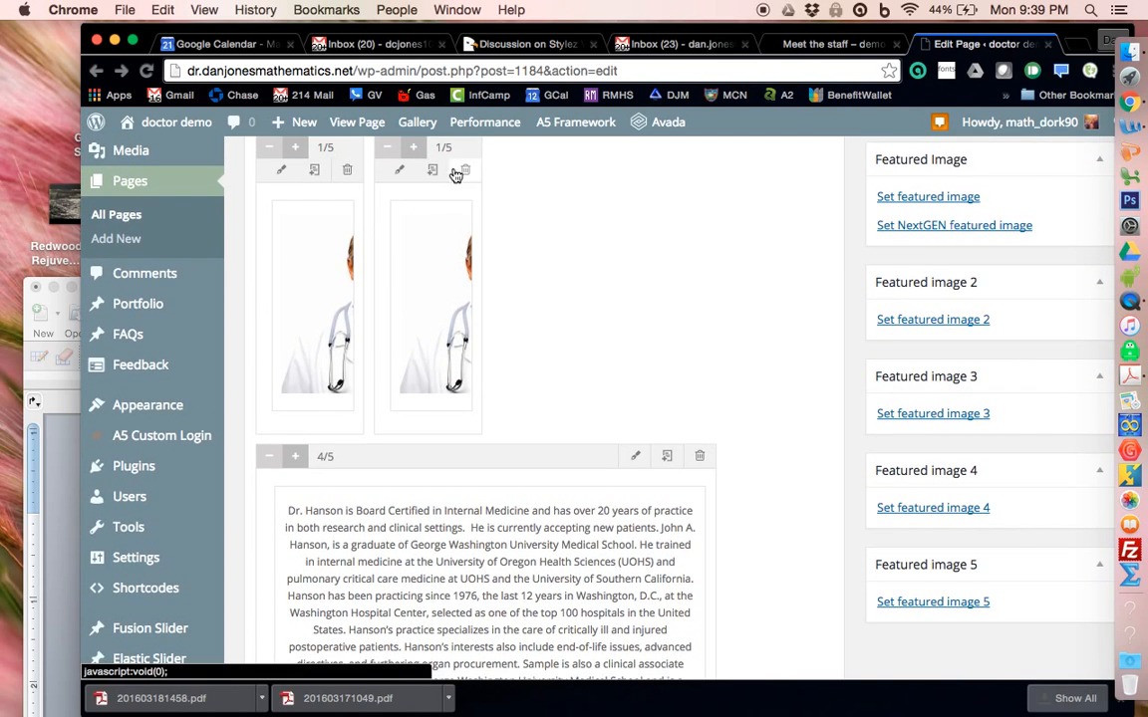
{"action": "left_click_drag", "start_coordinate": [459, 151], "coordinate": [247, 678]}
{"action": "left_click_drag", "start_coordinate": [272, 604], "coordinate": [256, 513]}
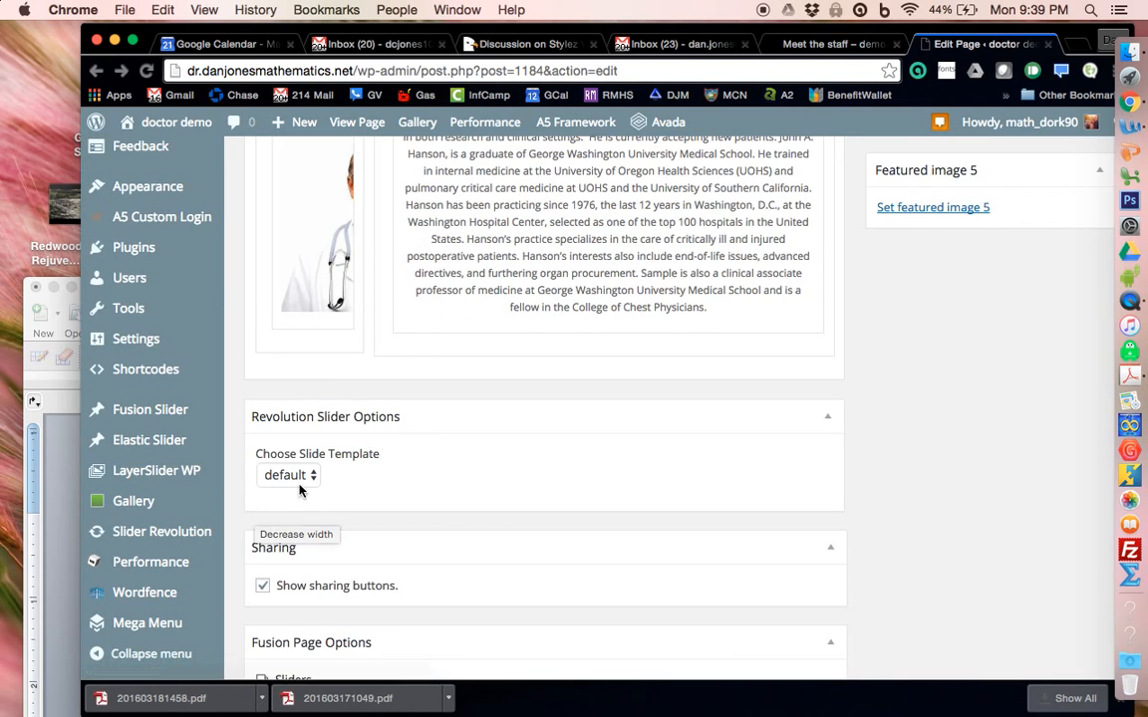
{"action": "scroll", "coordinate": [513, 351], "scroll_direction": "up", "scroll_amount": 5}
{"action": "scroll", "coordinate": [513, 350], "scroll_direction": "up", "scroll_amount": 2}
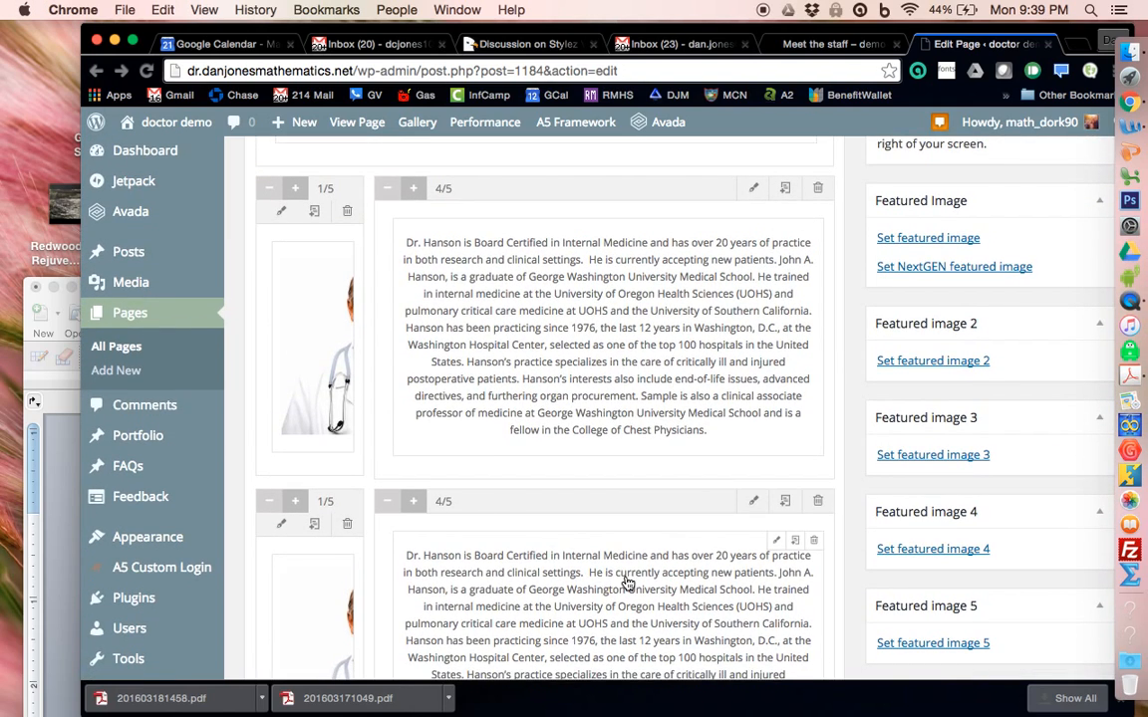
Open the second row's photo text block and delete the doctor's image from it.
{"action": "scroll", "coordinate": [612, 578], "scroll_direction": "down", "scroll_amount": 2}
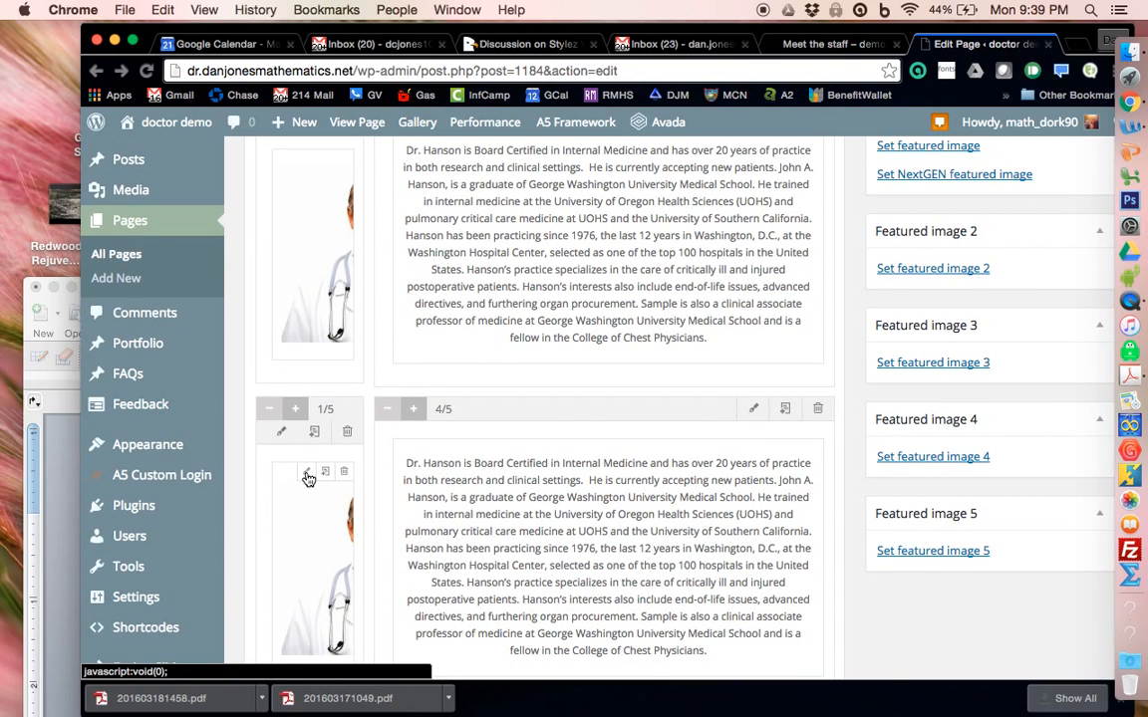
{"action": "left_click", "coordinate": [307, 476]}
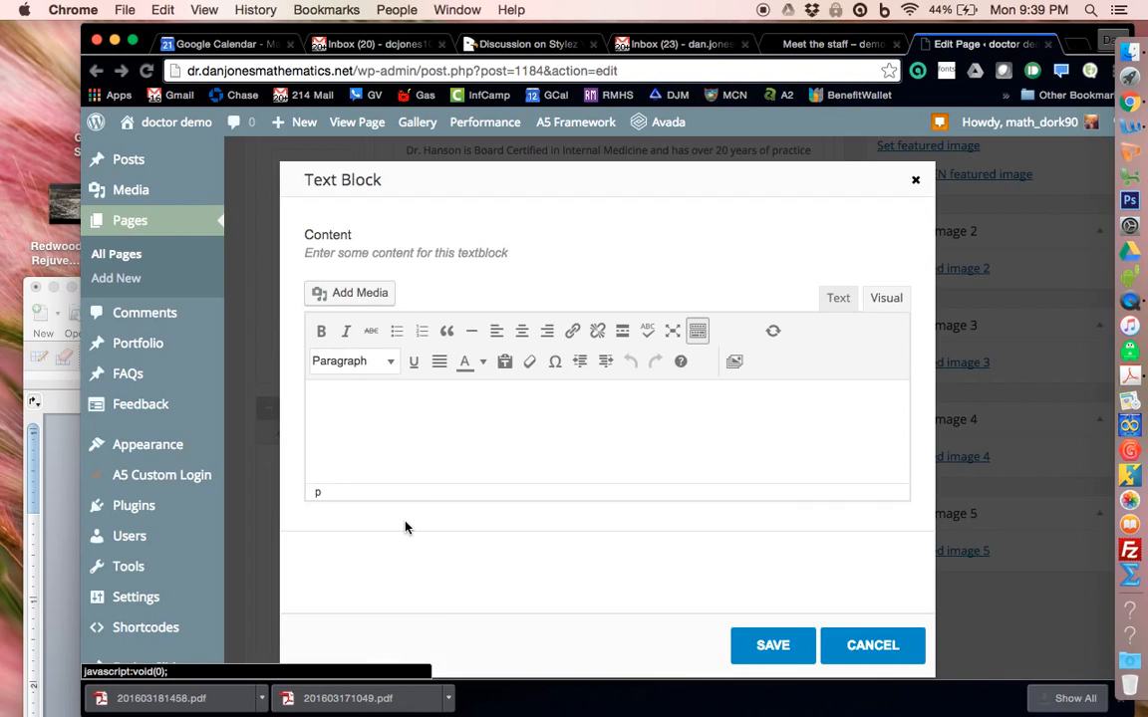
{"action": "left_click", "coordinate": [593, 435]}
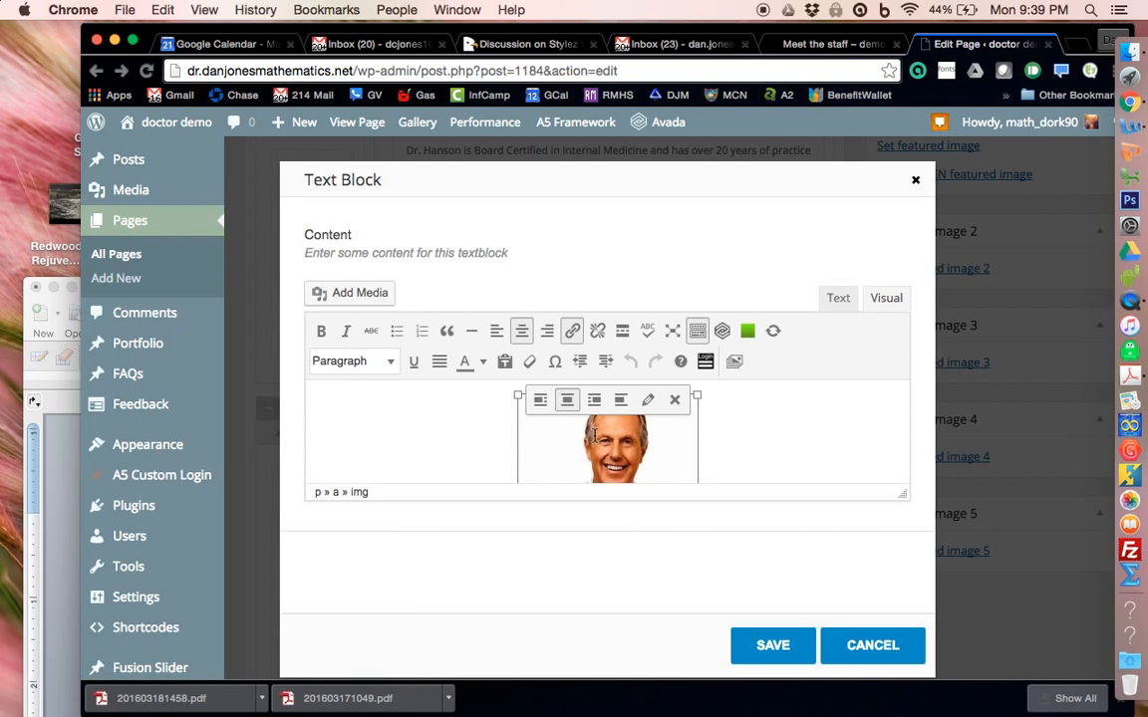
{"action": "key", "text": "BackSpace"}
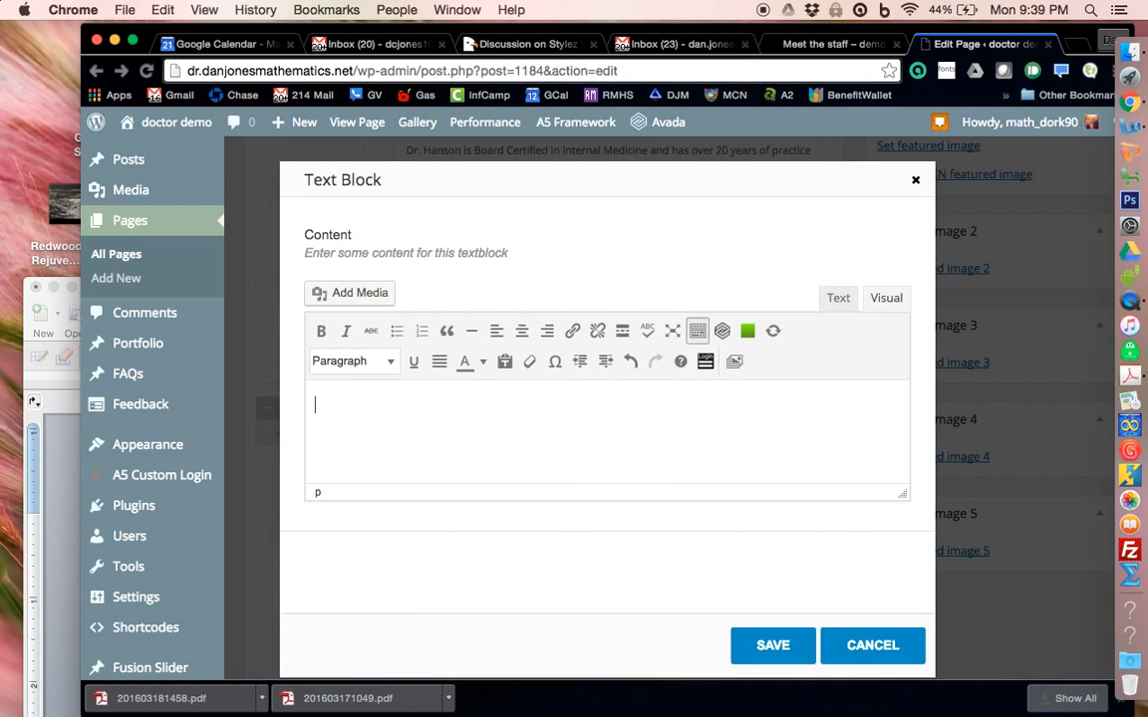
Insert dr5.jpg from the media library with Center alignment at full size 200 × 200, and save the text block.
{"action": "left_click", "coordinate": [379, 296]}
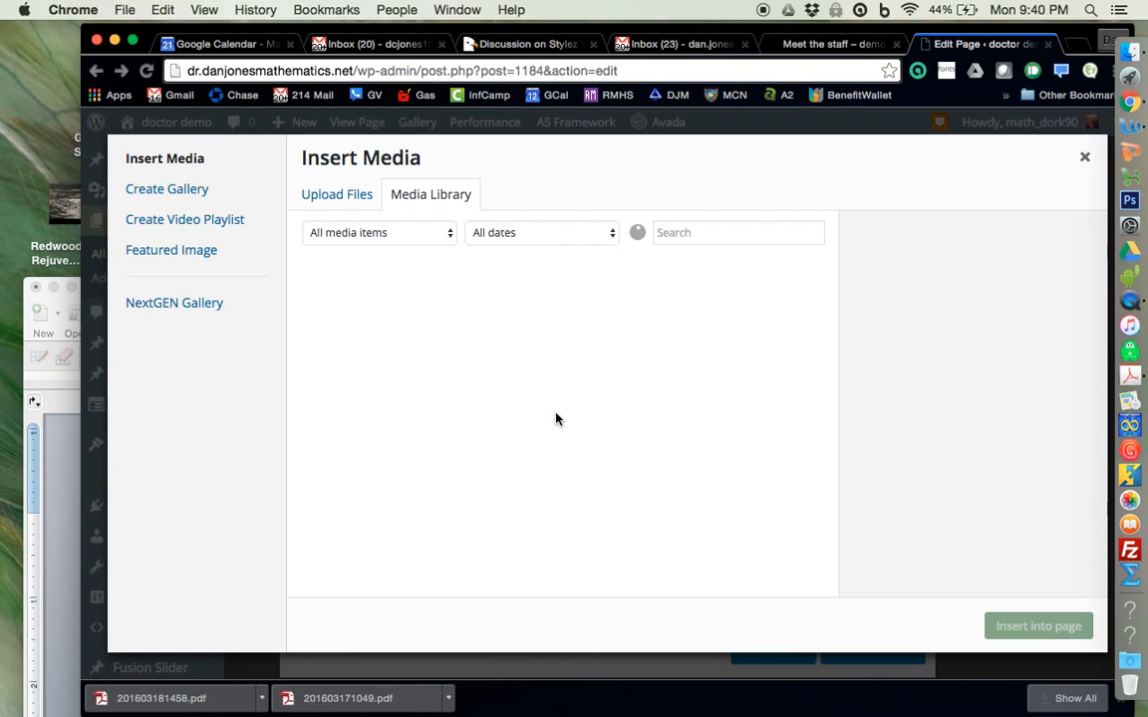
{"action": "left_click", "coordinate": [490, 350]}
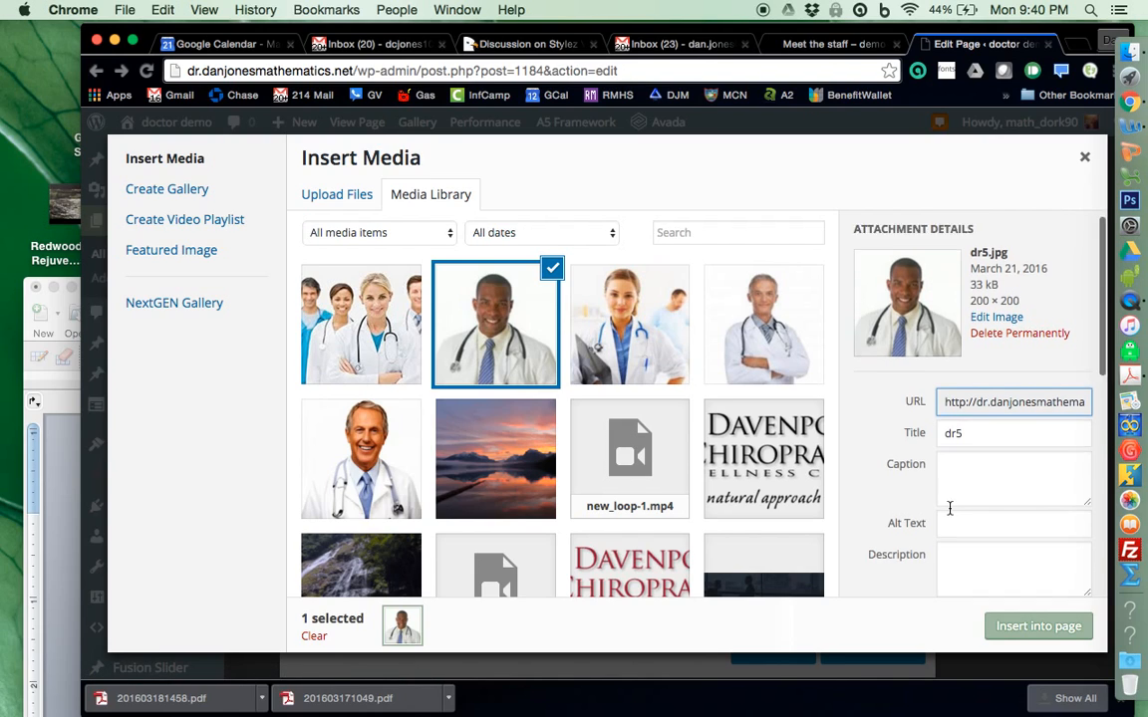
{"action": "scroll", "coordinate": [950, 508], "scroll_direction": "down", "scroll_amount": 5}
{"action": "scroll", "coordinate": [949, 509], "scroll_direction": "down", "scroll_amount": 5}
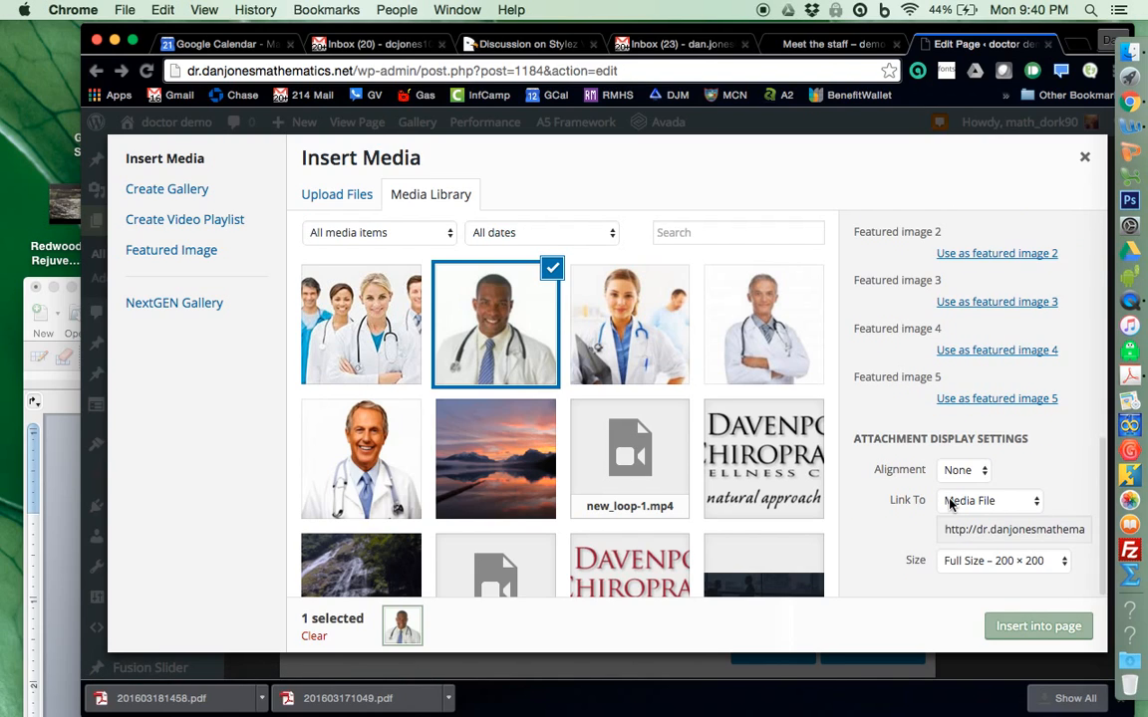
{"action": "left_click", "coordinate": [983, 566]}
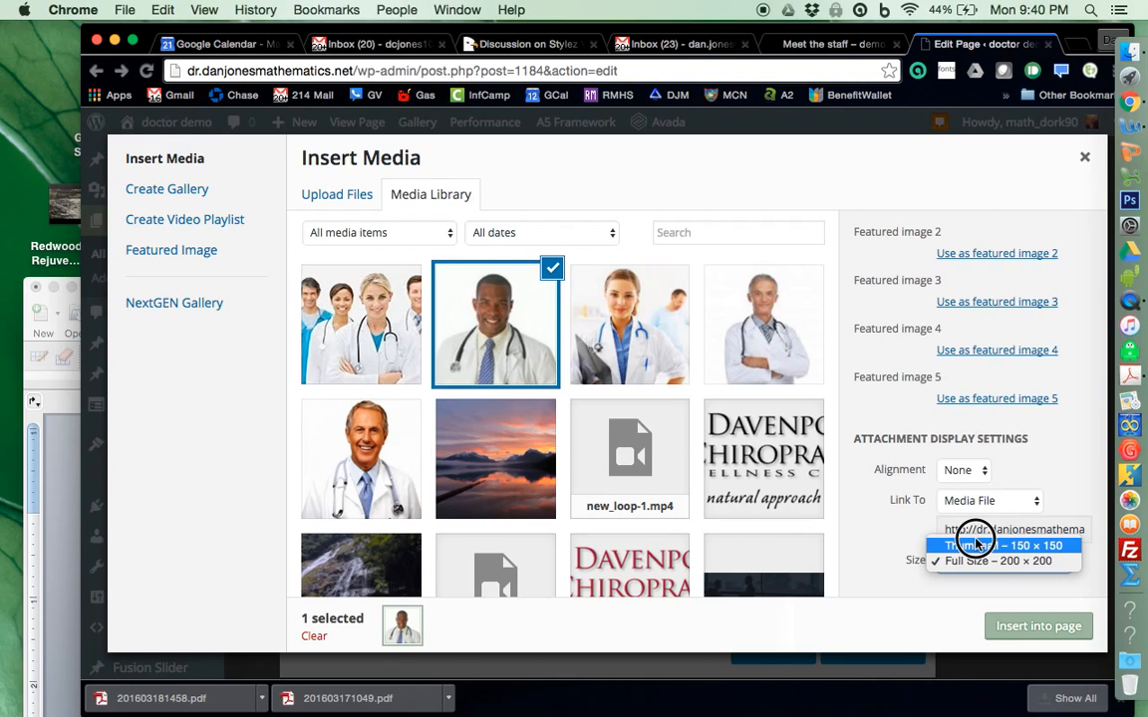
{"action": "left_click", "coordinate": [982, 562]}
{"action": "left_click", "coordinate": [969, 470]}
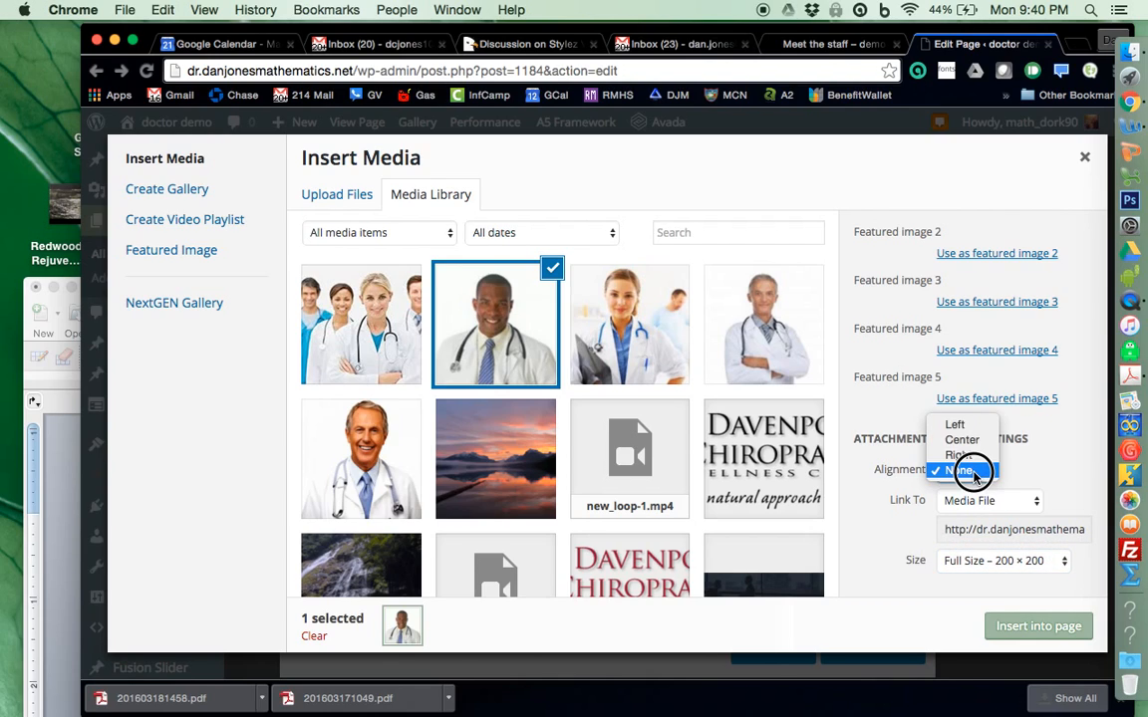
{"action": "left_click", "coordinate": [966, 441]}
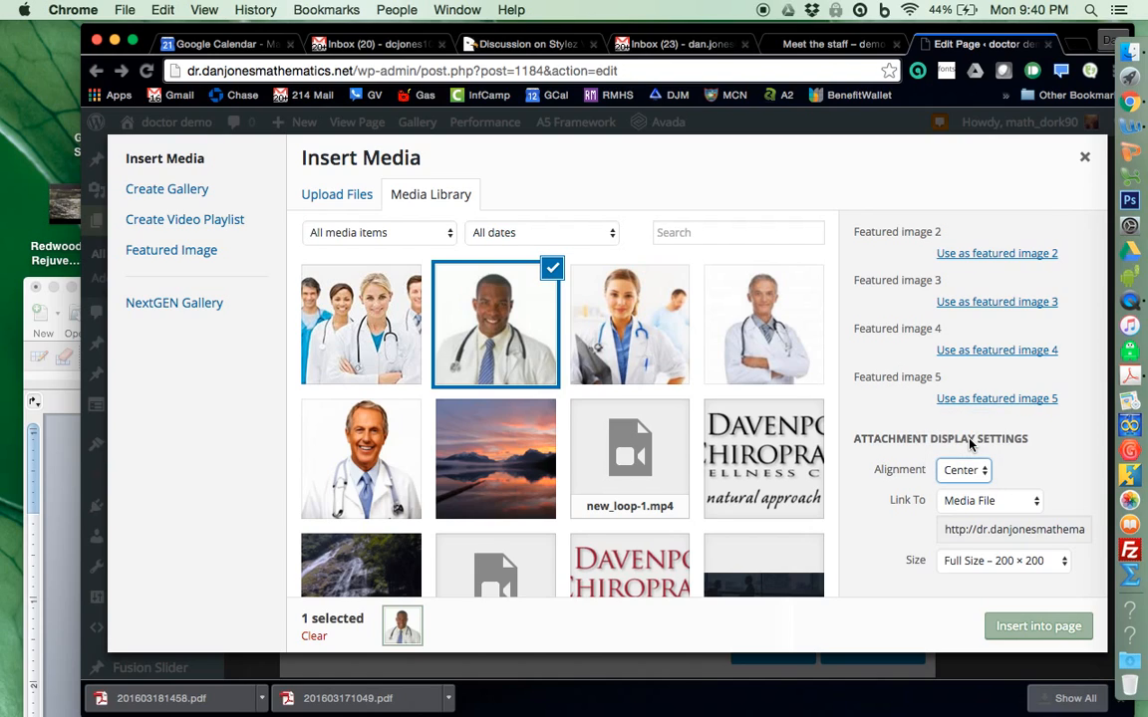
{"action": "left_click", "coordinate": [1012, 628]}
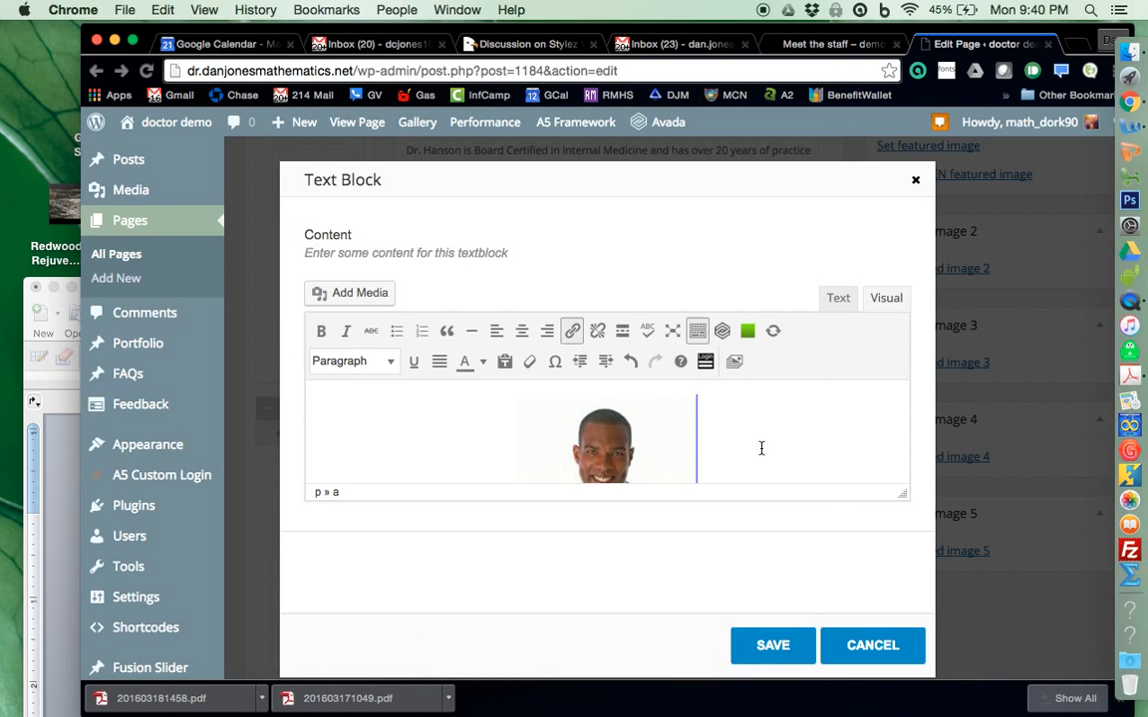
{"action": "scroll", "coordinate": [762, 448], "scroll_direction": "down", "scroll_amount": 3}
{"action": "scroll", "coordinate": [762, 448], "scroll_direction": "up", "scroll_amount": 3}
{"action": "left_click", "coordinate": [771, 644]}
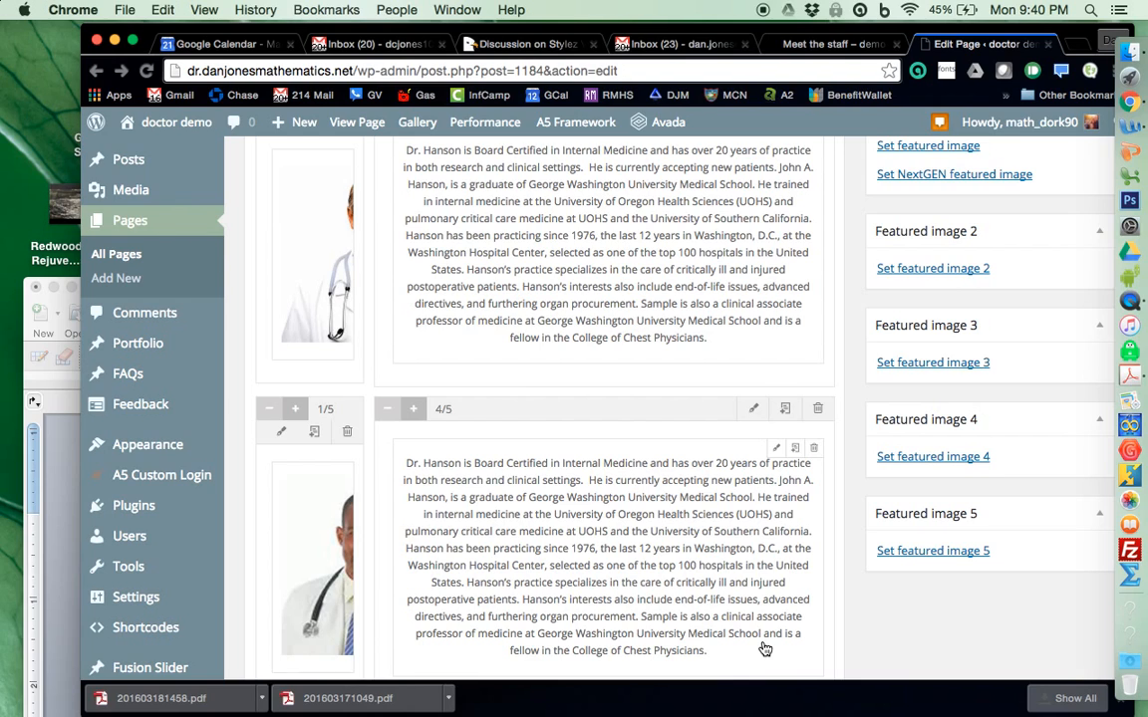
Duplicate the second row's 4/5 biography column and 1/5 photo column.
{"action": "scroll", "coordinate": [764, 647], "scroll_direction": "down", "scroll_amount": 4}
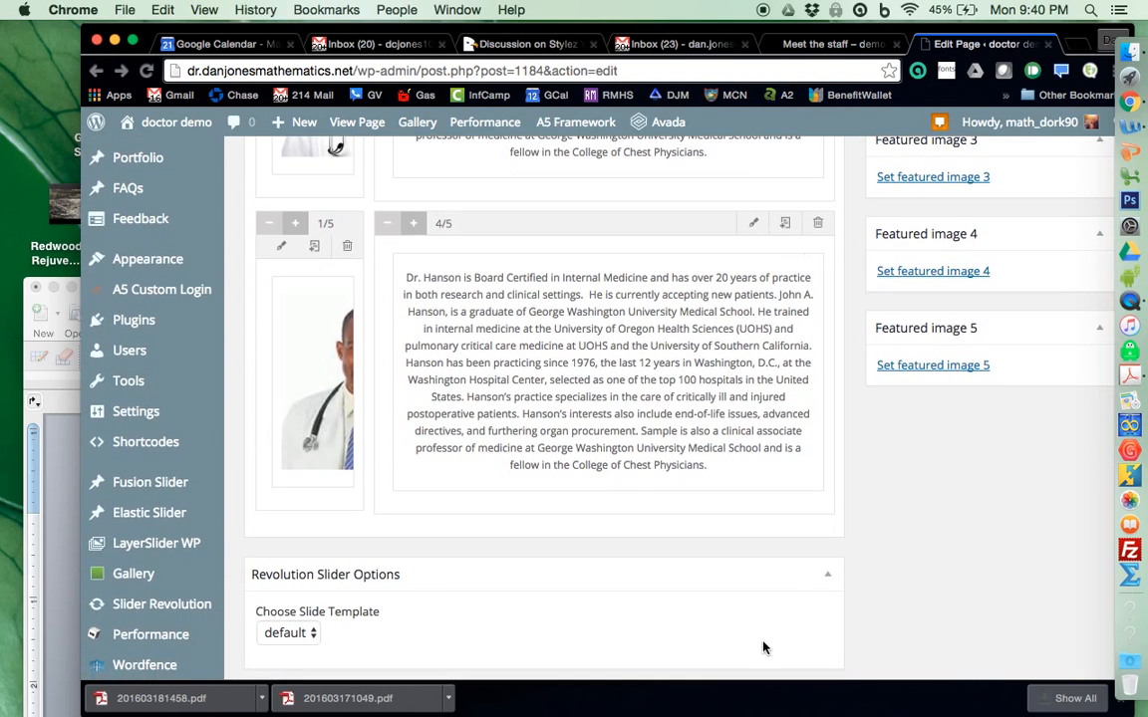
{"action": "left_click", "coordinate": [782, 225]}
{"action": "left_click", "coordinate": [314, 247]}
Move the new 1/5 photo column copy below the second row, directly before the copied 4/5 biography column.
{"action": "left_click_drag", "start_coordinate": [454, 223], "coordinate": [261, 529]}
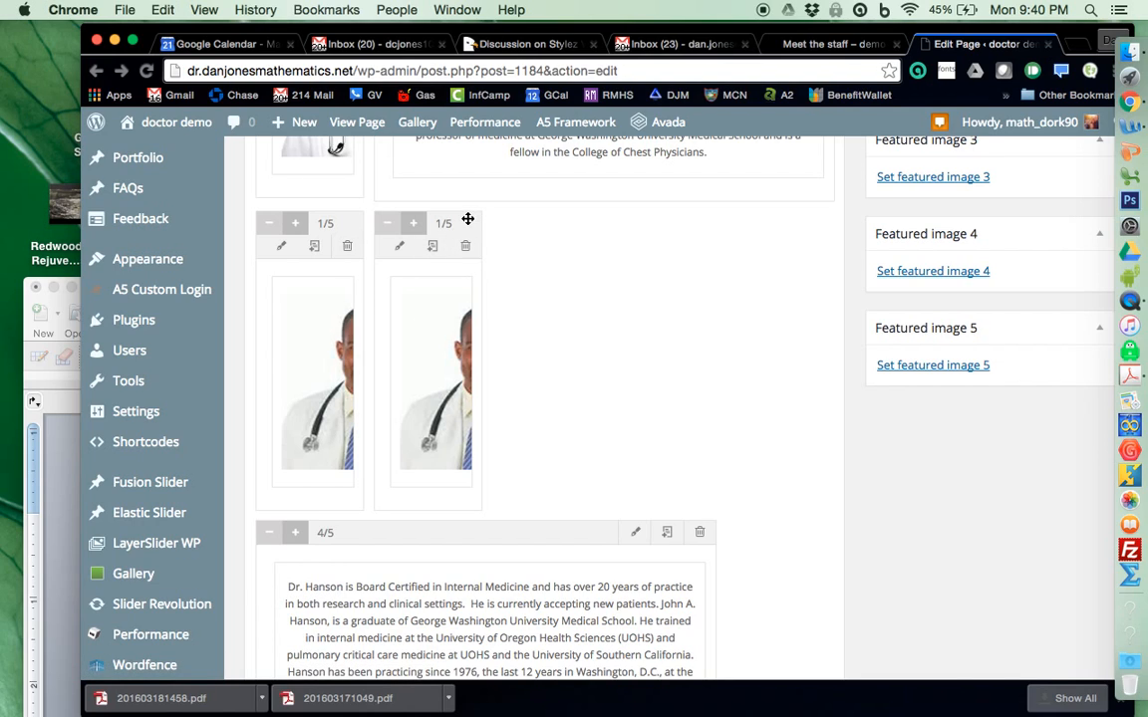
{"action": "left_click_drag", "start_coordinate": [468, 219], "coordinate": [256, 533]}
{"action": "scroll", "coordinate": [504, 300], "scroll_direction": "up", "scroll_amount": 5}
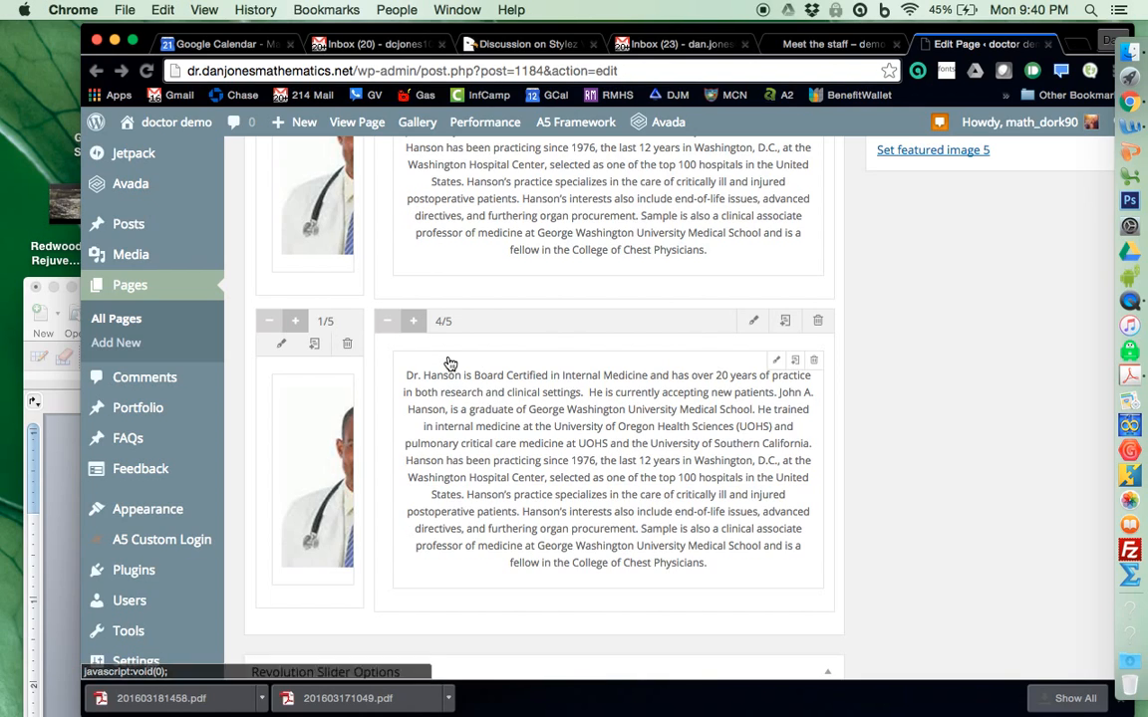
{"action": "left_click", "coordinate": [777, 361]}
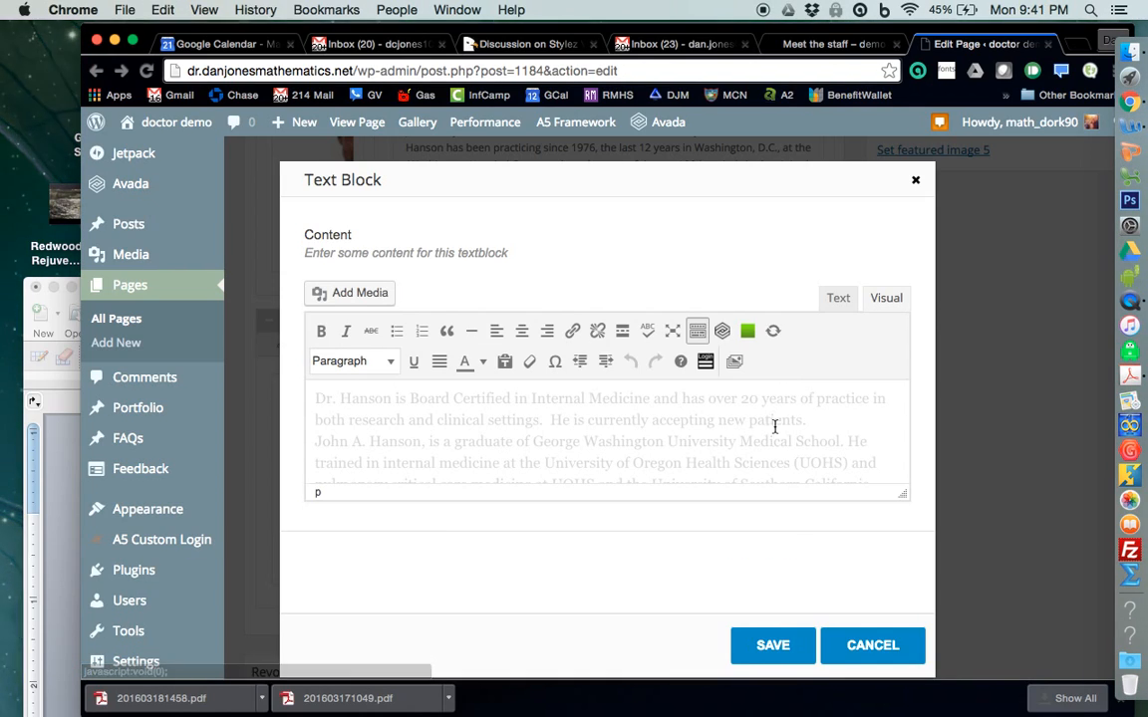
{"action": "left_click_drag", "start_coordinate": [773, 442], "coordinate": [594, 436]}
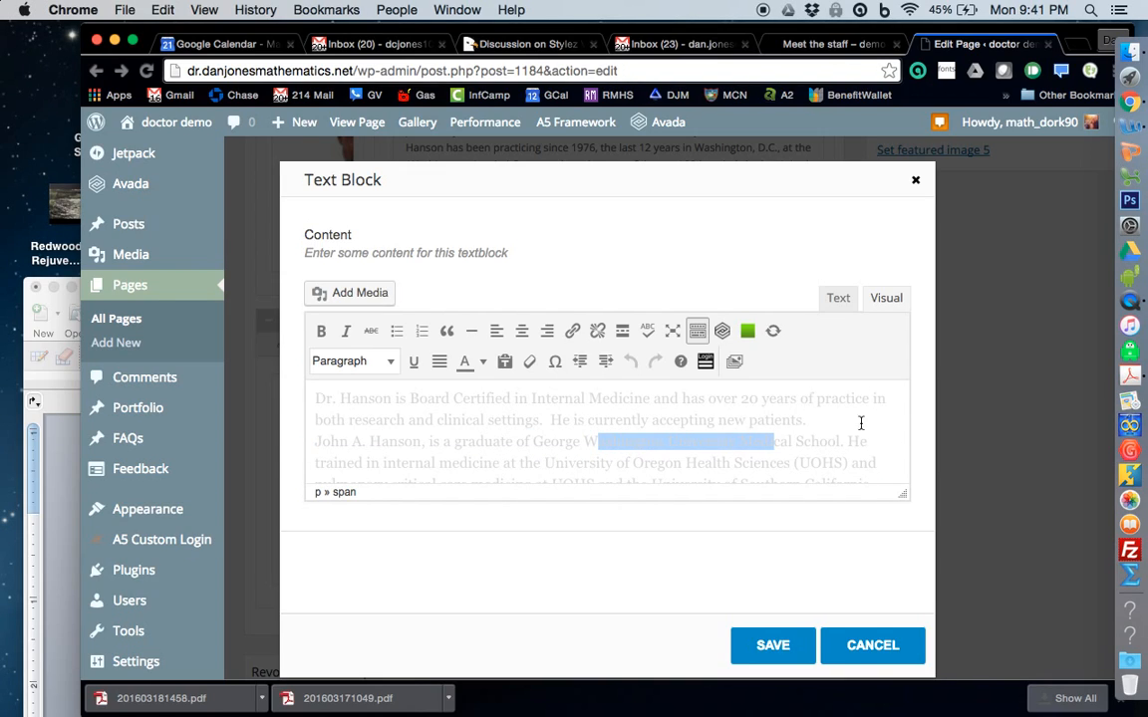
{"action": "left_click", "coordinate": [862, 648]}
Open the third row's photo text block and delete the doctor's image from it.
{"action": "left_click", "coordinate": [307, 385]}
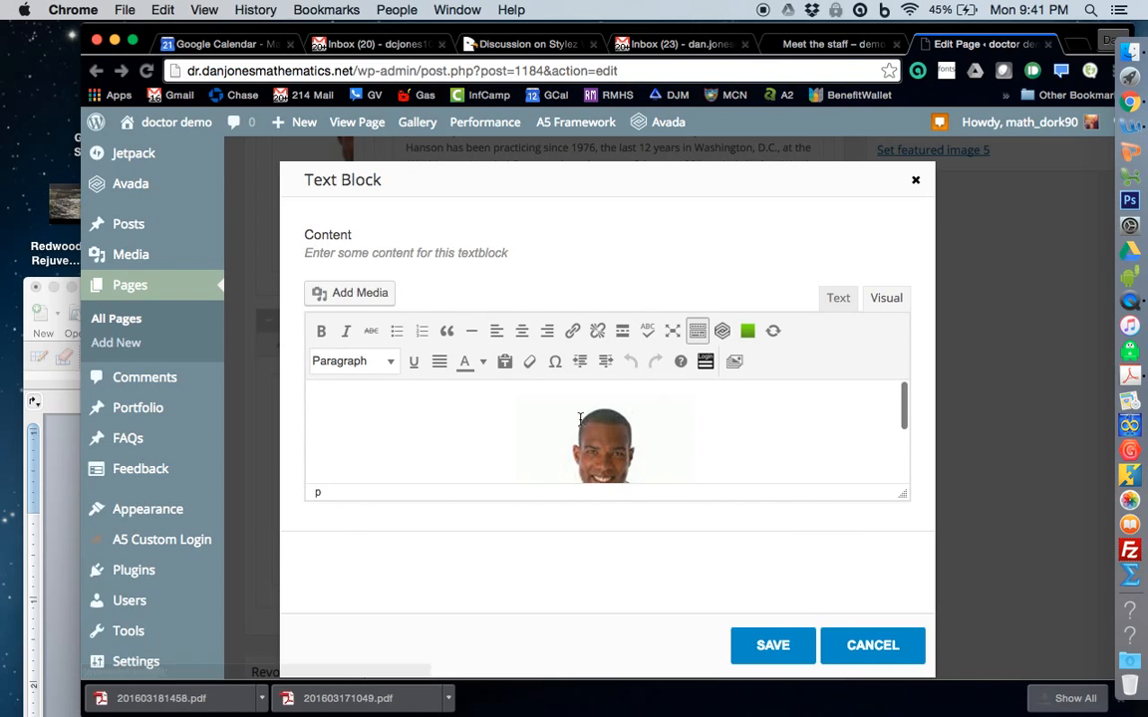
{"action": "left_click", "coordinate": [608, 438]}
{"action": "key", "text": "BackSpace"}
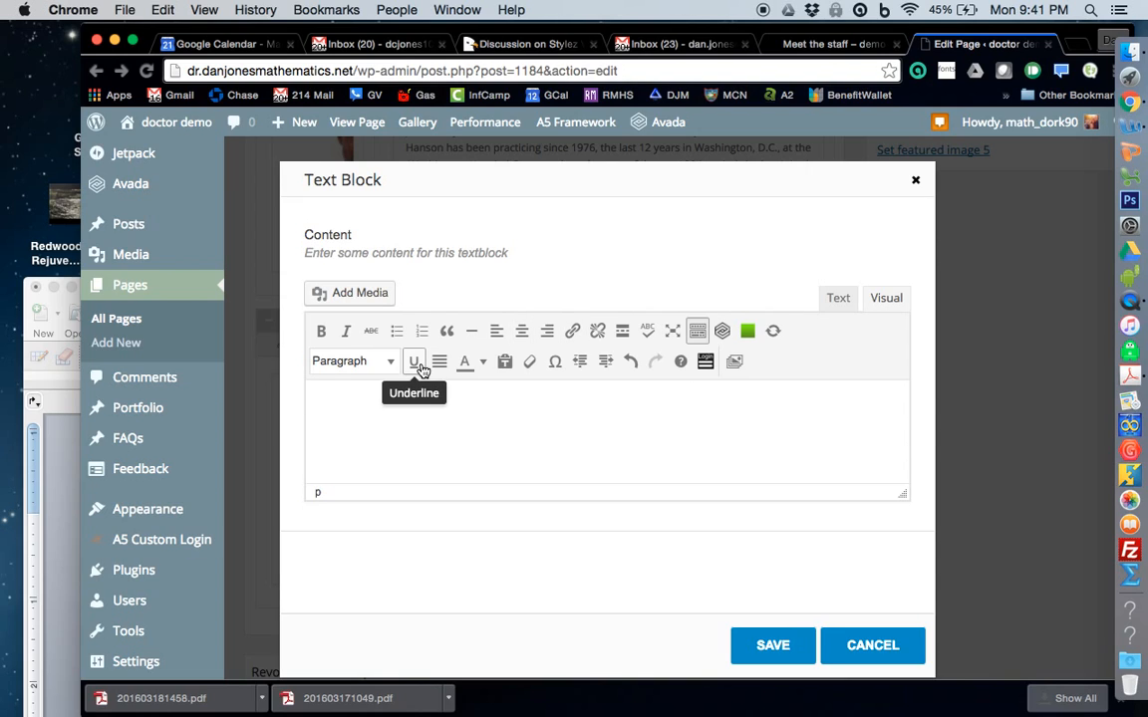
Insert dr2.jpg from the media library with Center alignment at full size 200 × 200, and save the text block.
{"action": "left_click", "coordinate": [378, 297]}
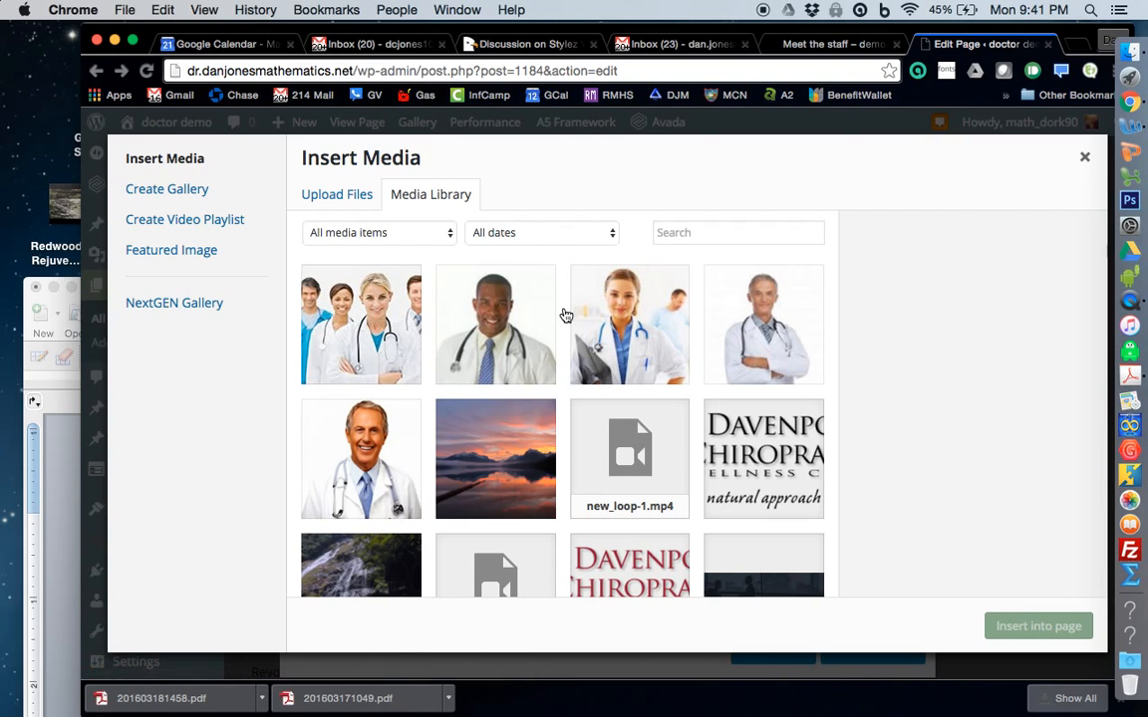
{"action": "left_click", "coordinate": [648, 337]}
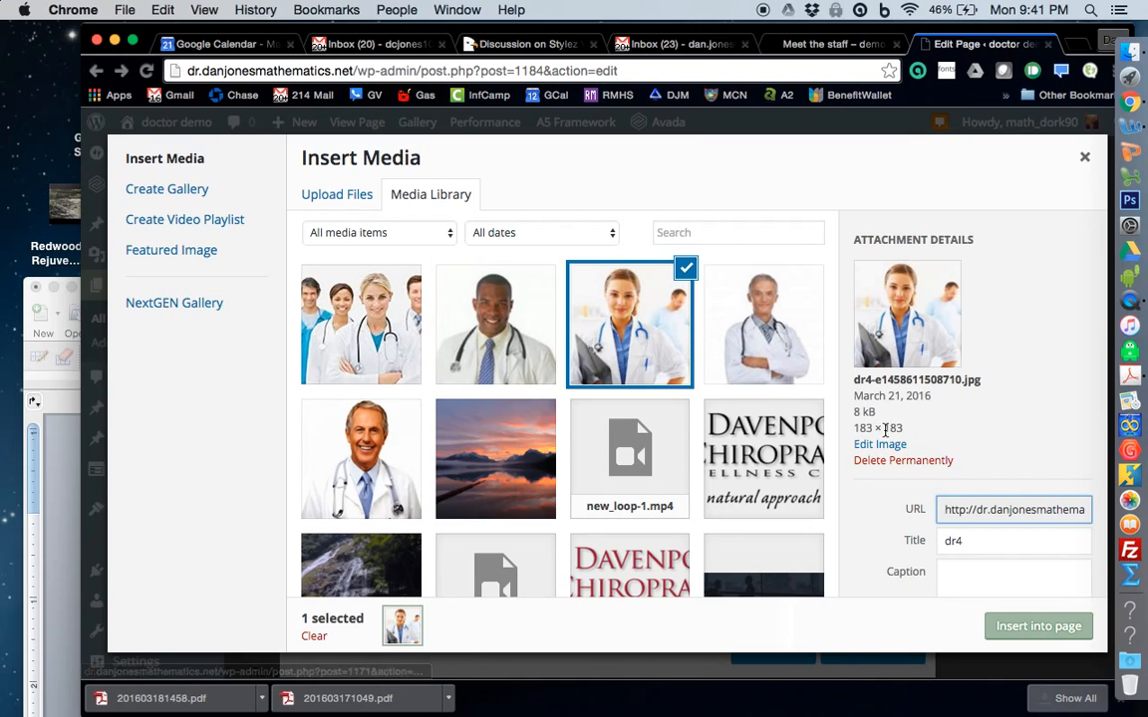
{"action": "left_click", "coordinate": [757, 351]}
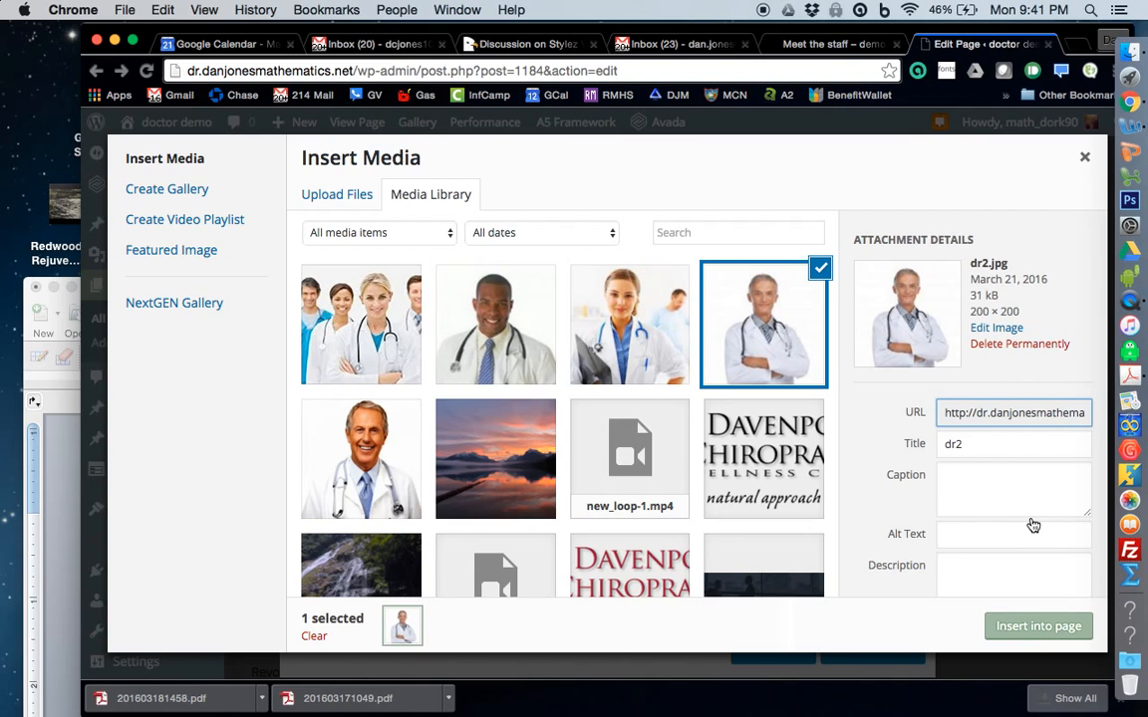
{"action": "scroll", "coordinate": [1033, 525], "scroll_direction": "down", "scroll_amount": 10}
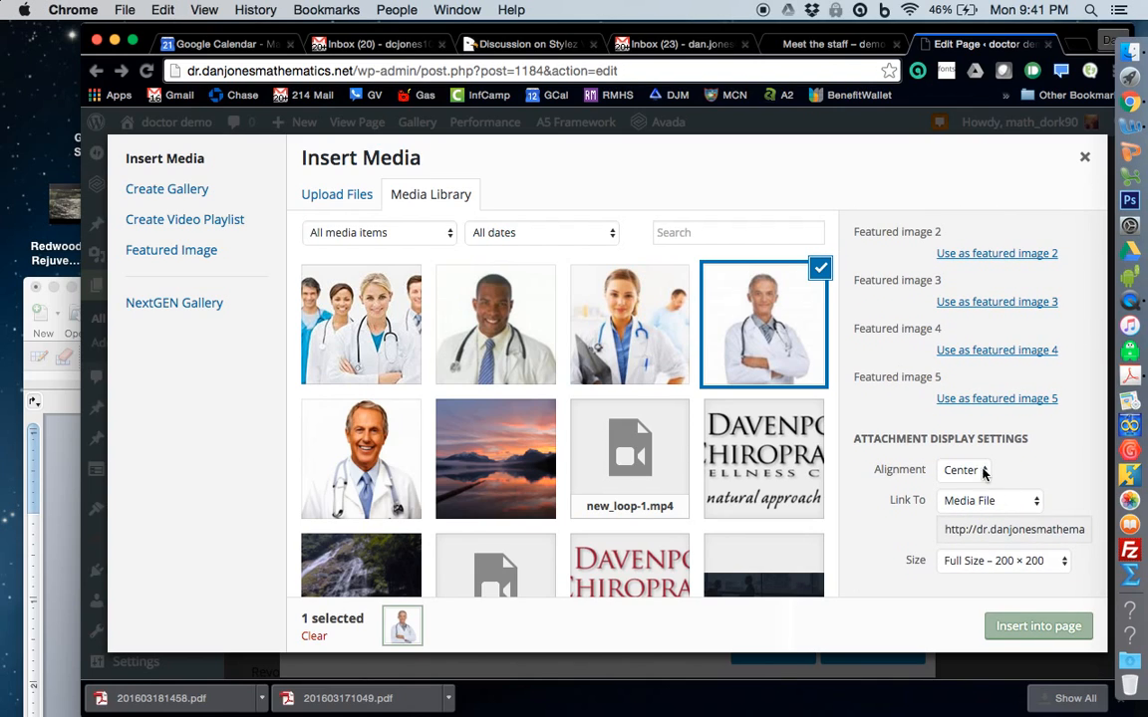
{"action": "left_click", "coordinate": [978, 471]}
{"action": "left_click", "coordinate": [976, 473]}
{"action": "left_click", "coordinate": [1046, 635]}
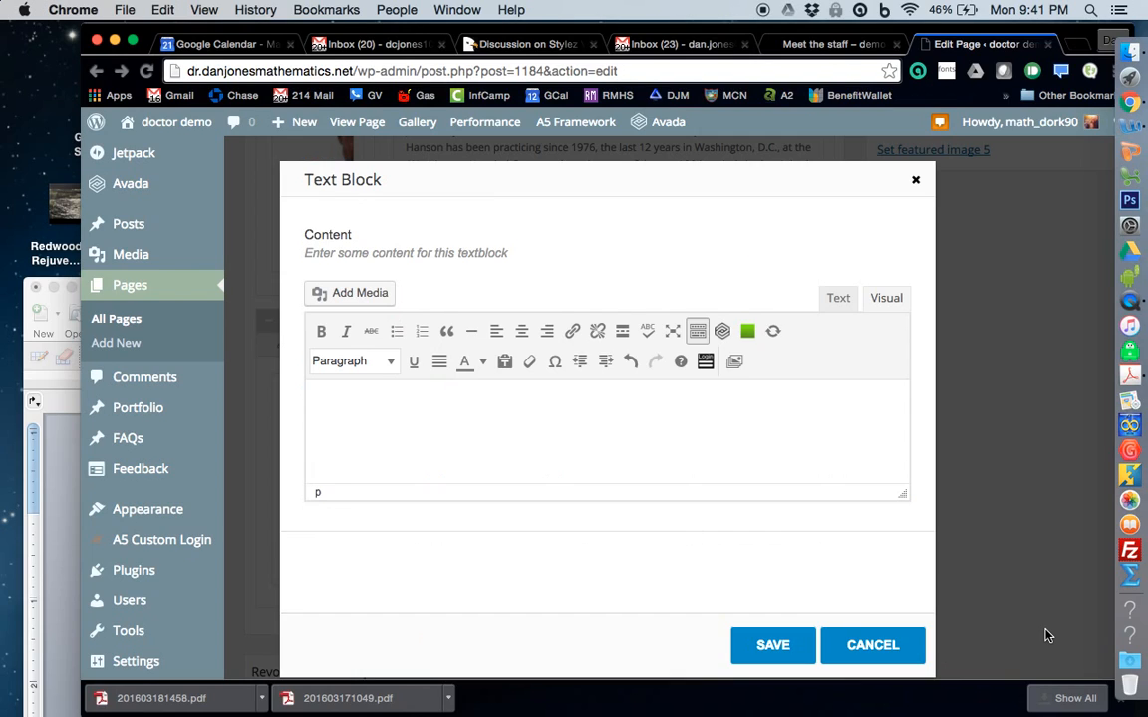
{"action": "left_click", "coordinate": [800, 646]}
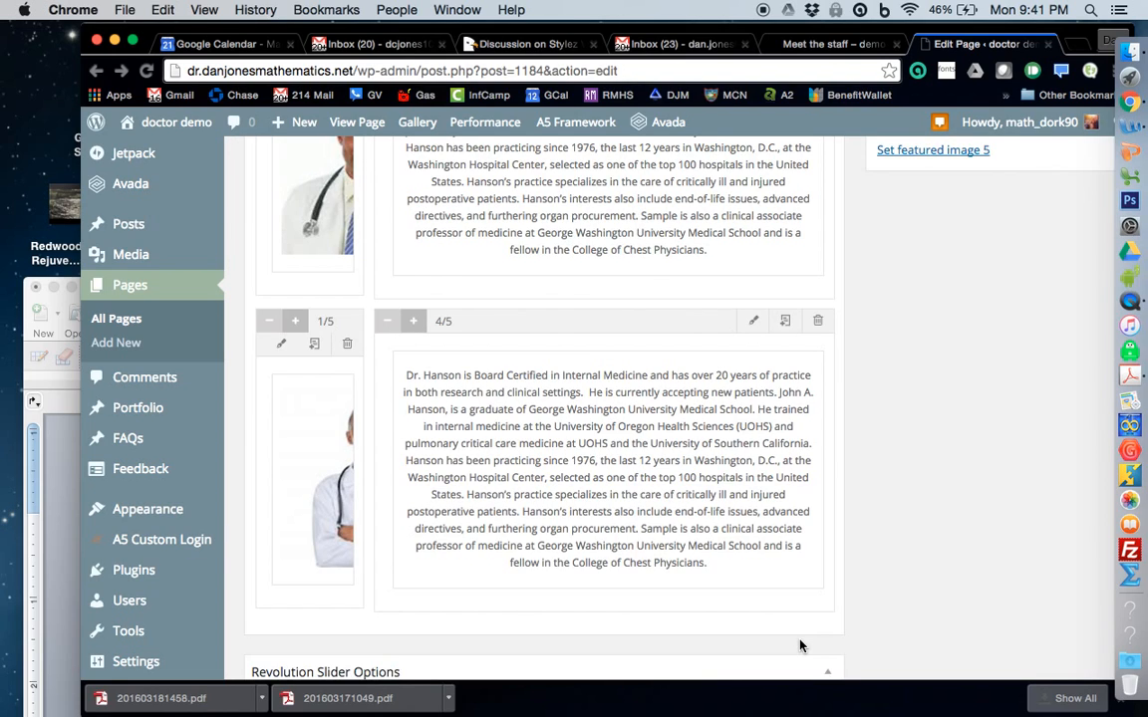
Duplicate the third row's 4/5 biography and 1/5 photo columns, placing the photo copy directly before the copied biography column.
{"action": "left_click", "coordinate": [785, 322]}
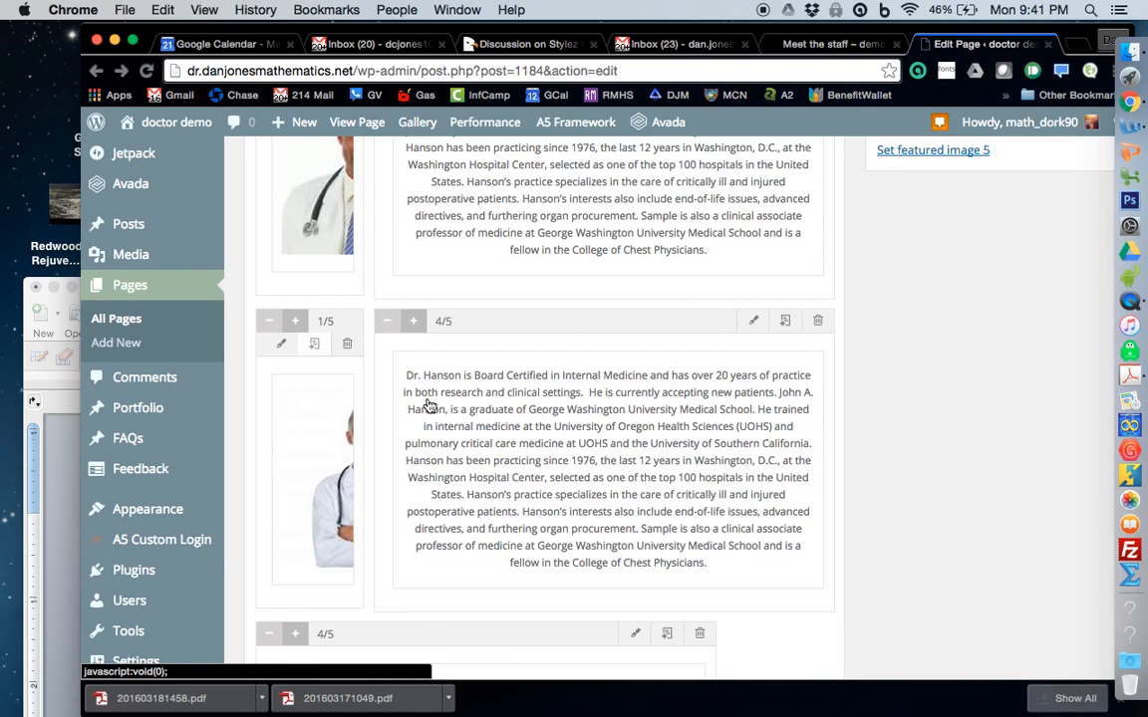
{"action": "scroll", "coordinate": [448, 415], "scroll_direction": "down", "scroll_amount": 2}
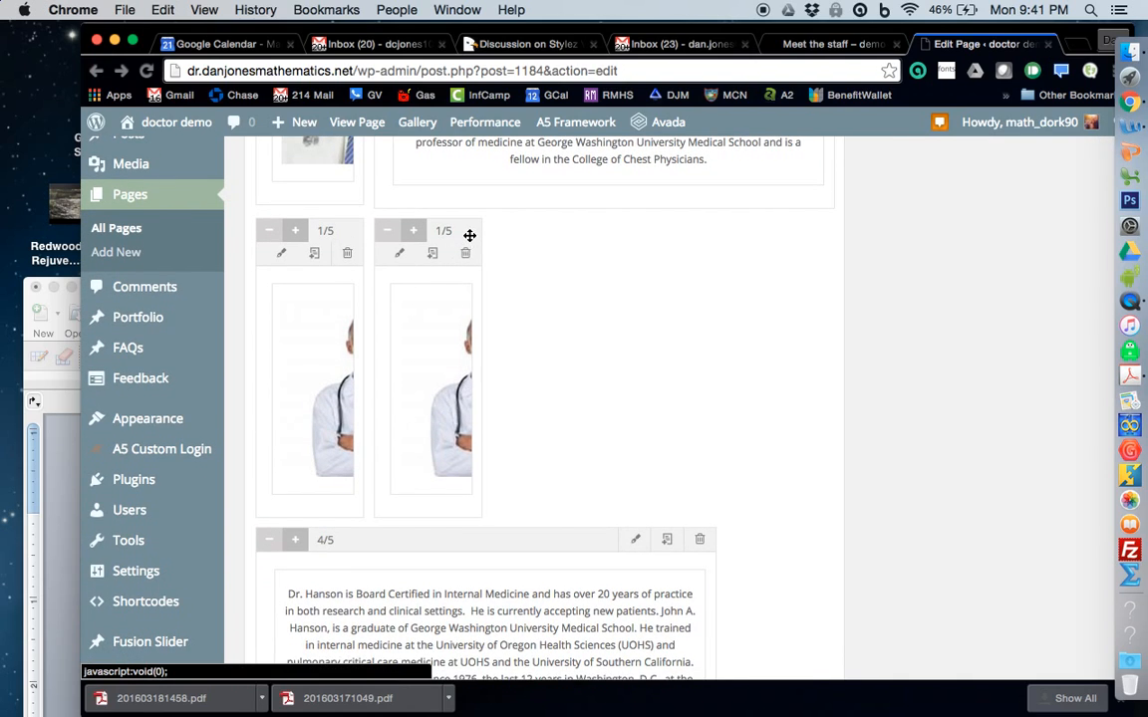
{"action": "left_click_drag", "start_coordinate": [362, 404], "coordinate": [253, 548]}
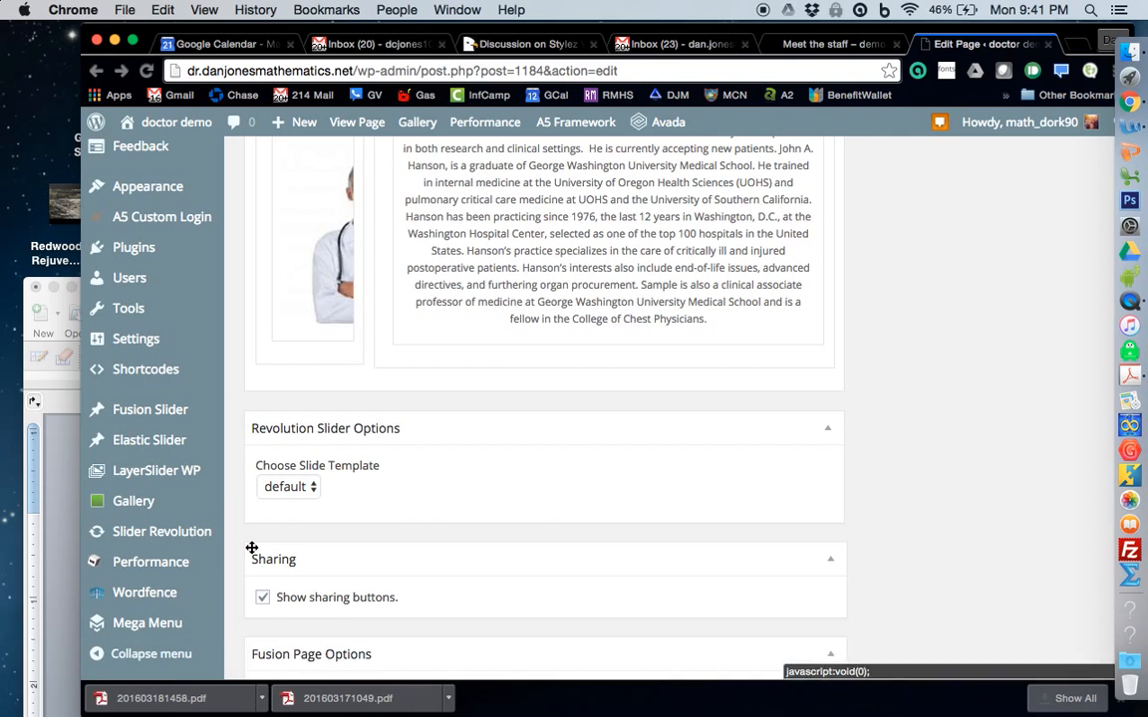
Open the fourth row's photo text block and delete the copied doctor's image from it.
{"action": "scroll", "coordinate": [556, 308], "scroll_direction": "up", "scroll_amount": 5}
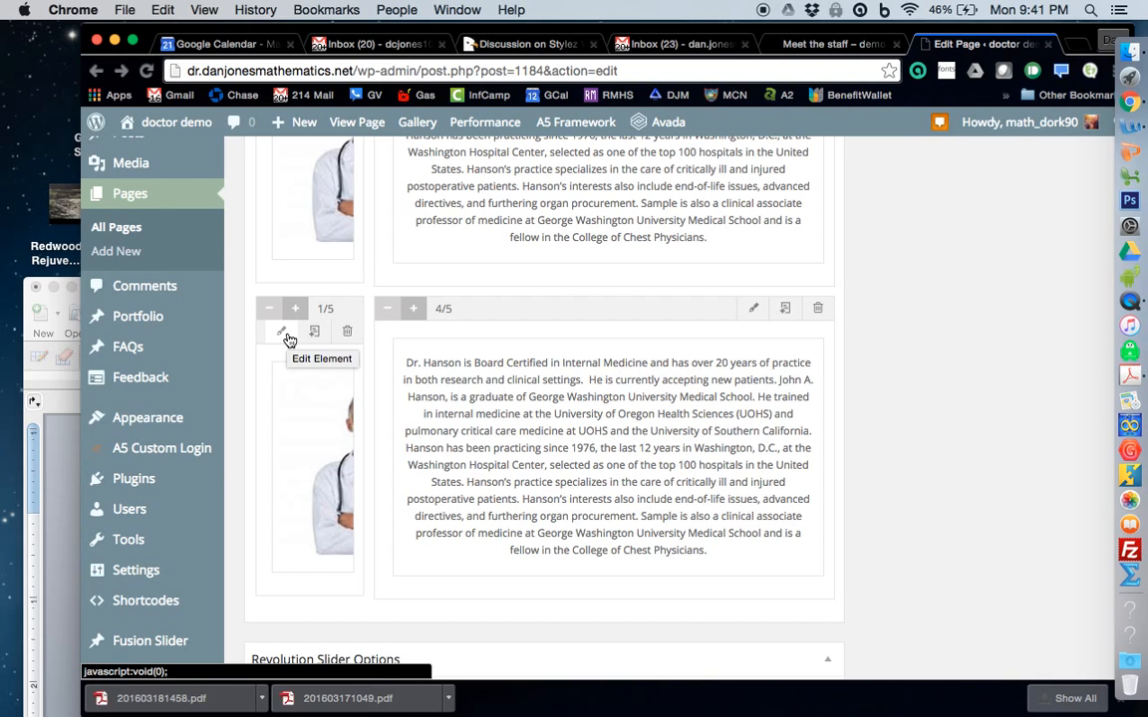
{"action": "mouse_move", "coordinate": [319, 386]}
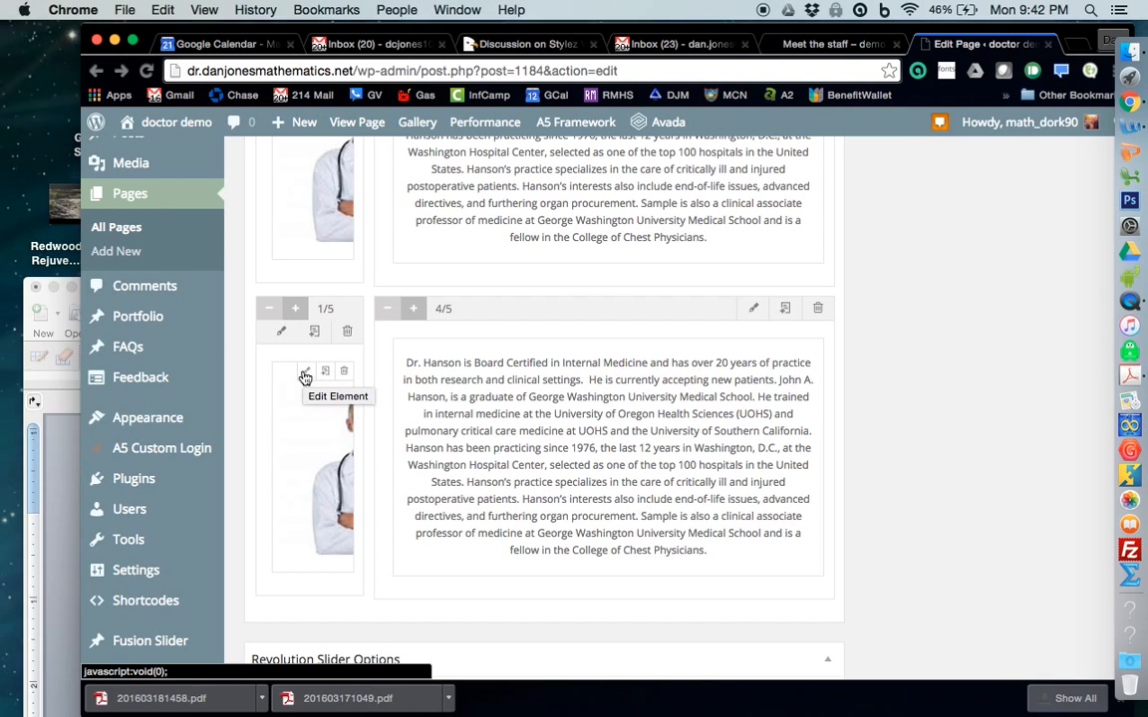
{"action": "left_click", "coordinate": [304, 374]}
{"action": "left_click", "coordinate": [651, 431]}
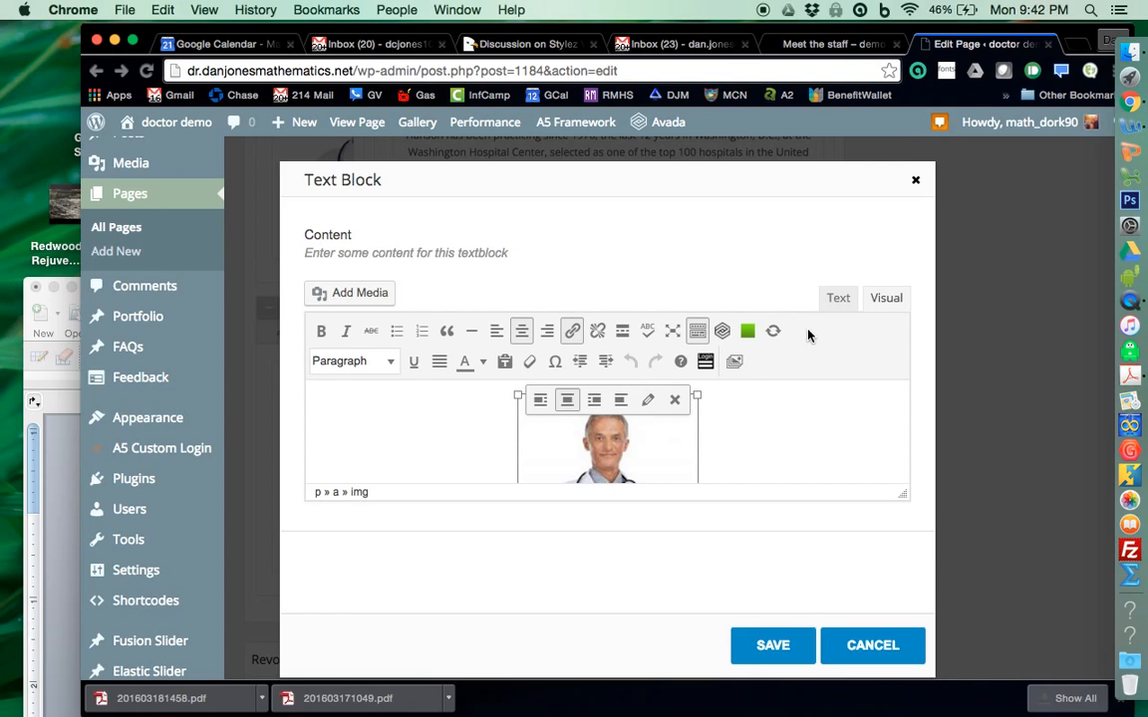
{"action": "key", "text": "BackSpace"}
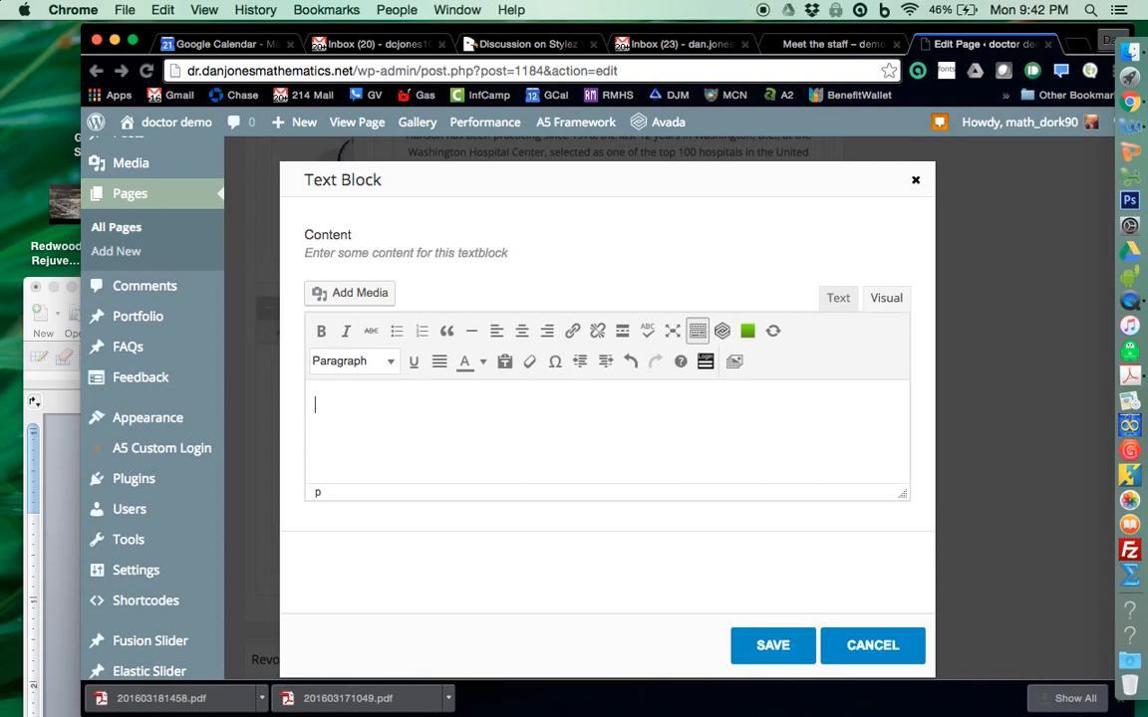
Insert staff-1.jpg from the media library with Center alignment at full size 200 × 133, and save the text block.
{"action": "left_click", "coordinate": [361, 292]}
{"action": "left_click", "coordinate": [364, 329]}
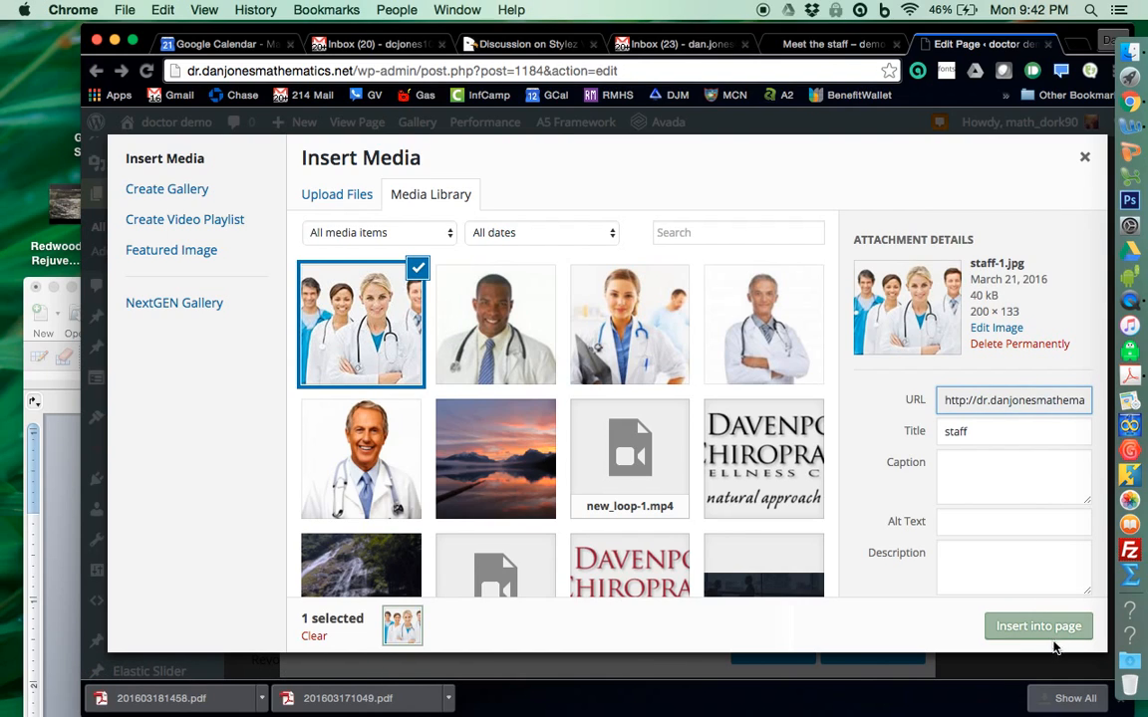
{"action": "scroll", "coordinate": [1038, 530], "scroll_direction": "down", "scroll_amount": 5}
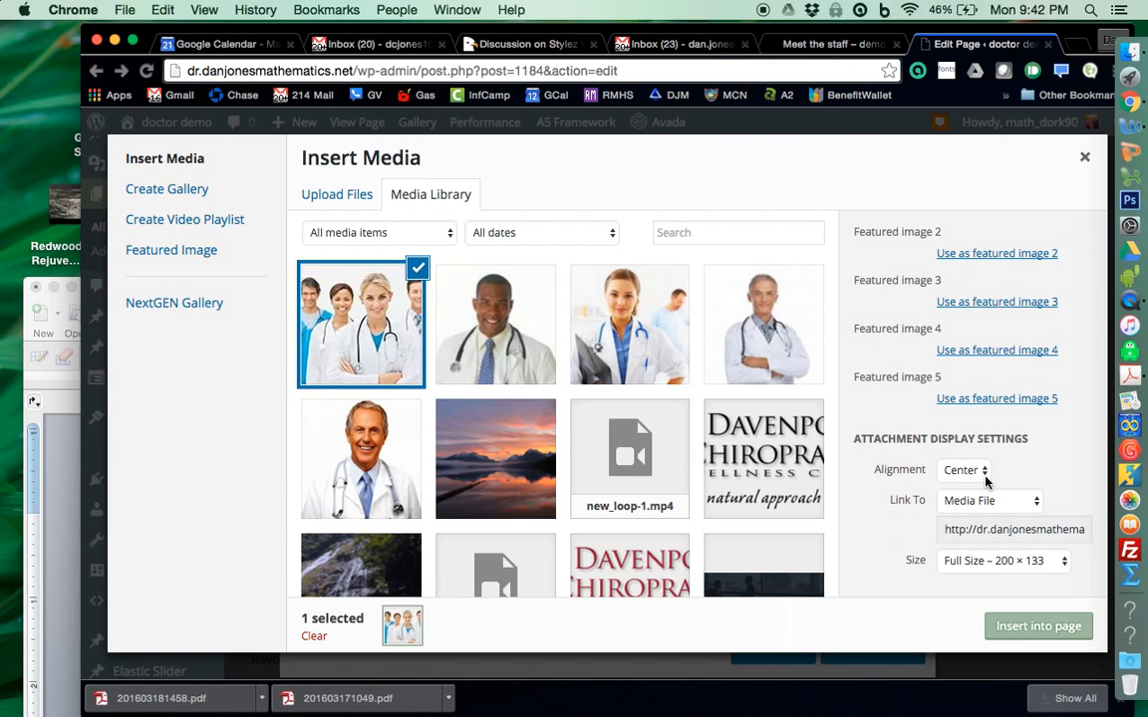
{"action": "left_click", "coordinate": [1041, 626]}
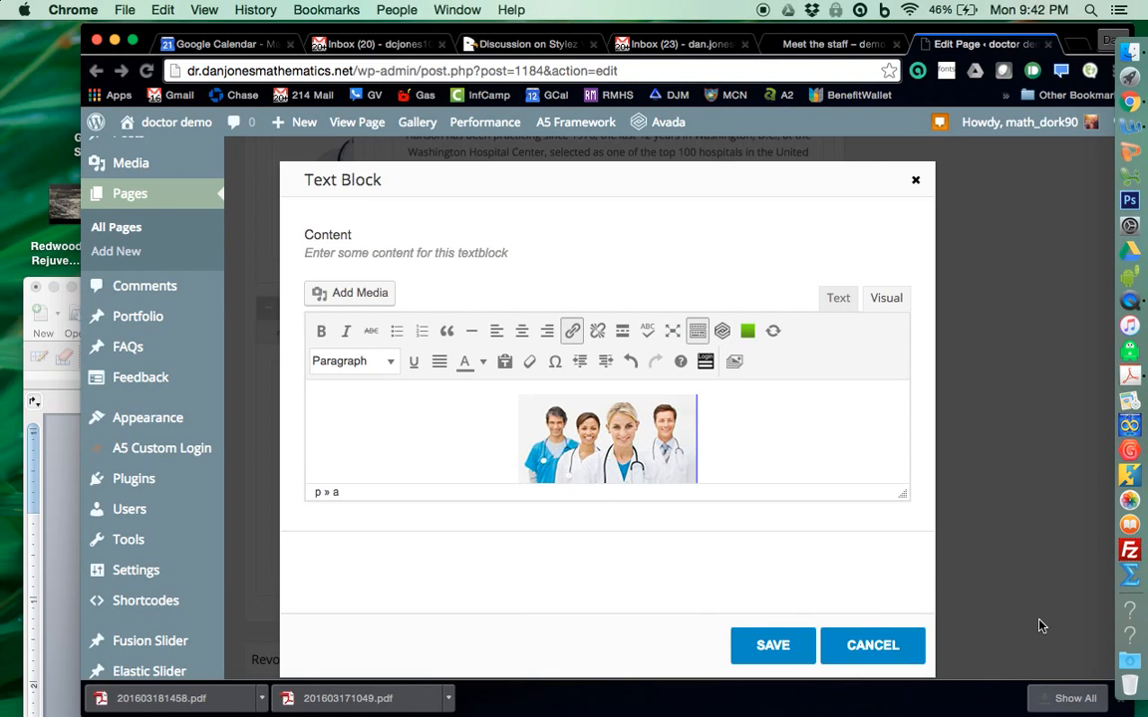
{"action": "left_click", "coordinate": [772, 645]}
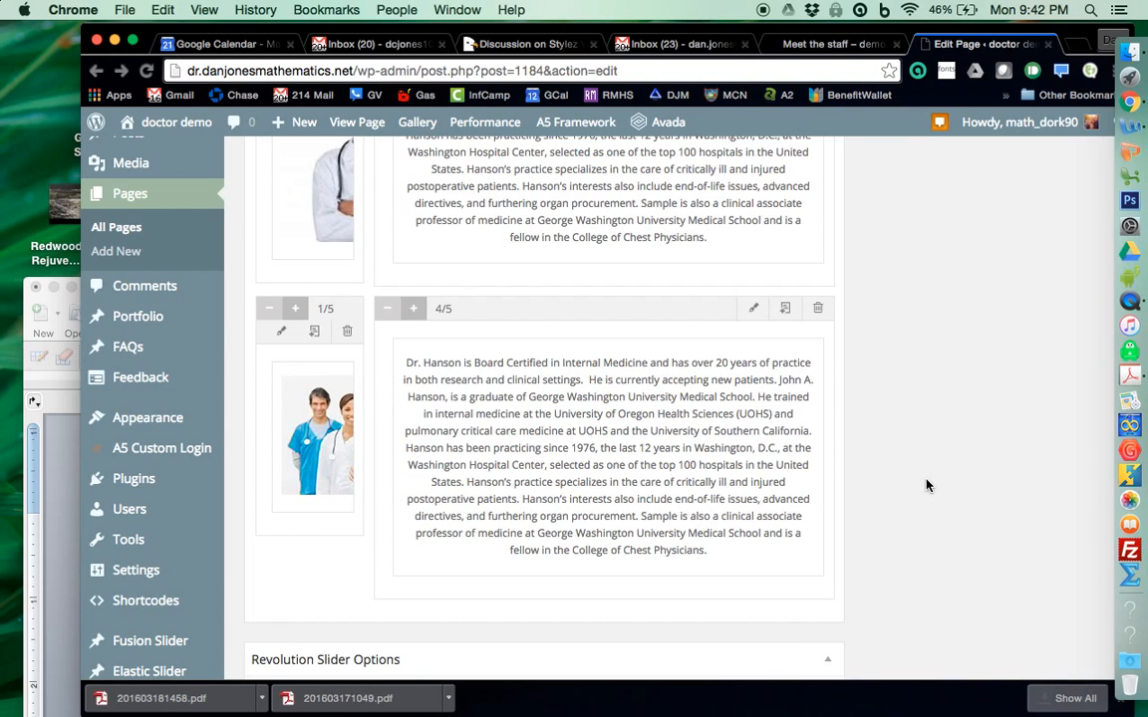
Update the Sample Meet the Staff page with the new staff rows.
{"action": "scroll", "coordinate": [928, 483], "scroll_direction": "up", "scroll_amount": 3}
{"action": "scroll", "coordinate": [927, 485], "scroll_direction": "up", "scroll_amount": 4}
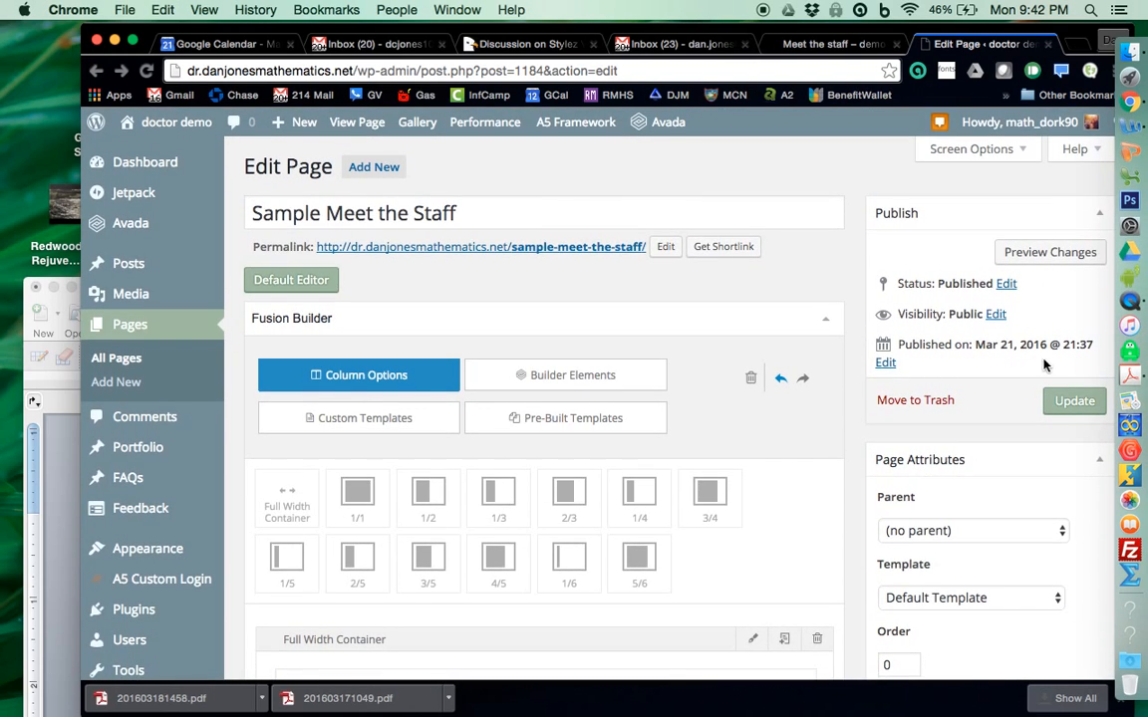
{"action": "left_click", "coordinate": [1081, 403]}
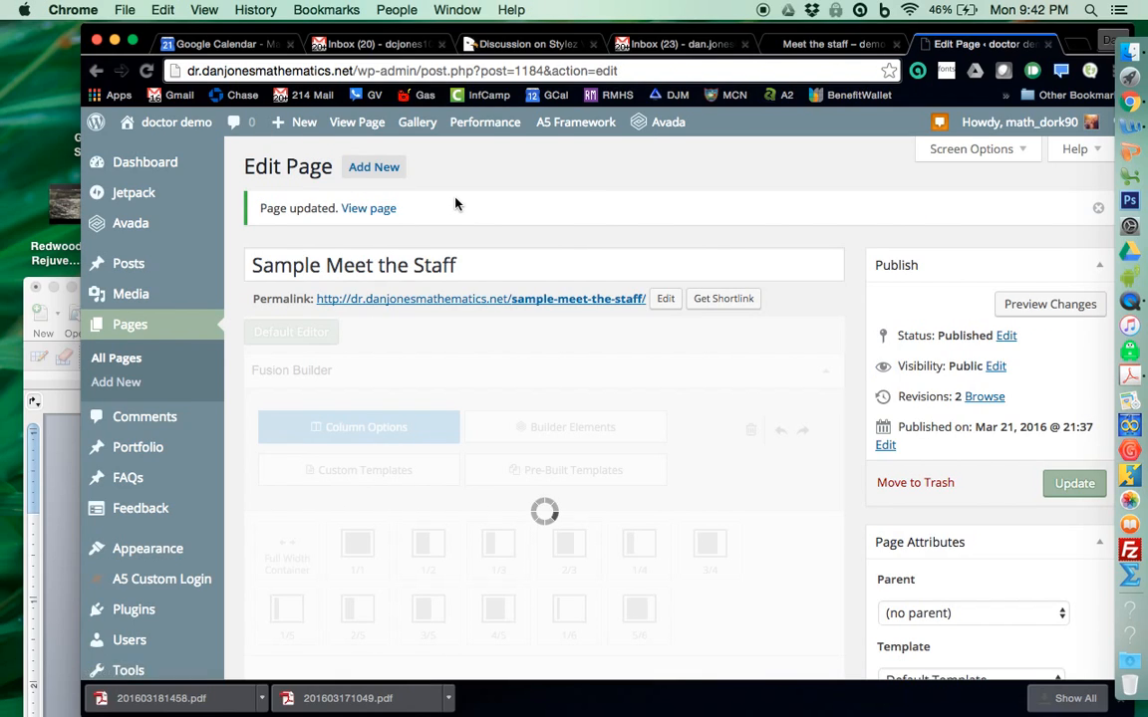
{"action": "scroll", "coordinate": [455, 205], "scroll_direction": "down", "scroll_amount": 15}
{"action": "scroll", "coordinate": [455, 204], "scroll_direction": "up", "scroll_amount": 20}
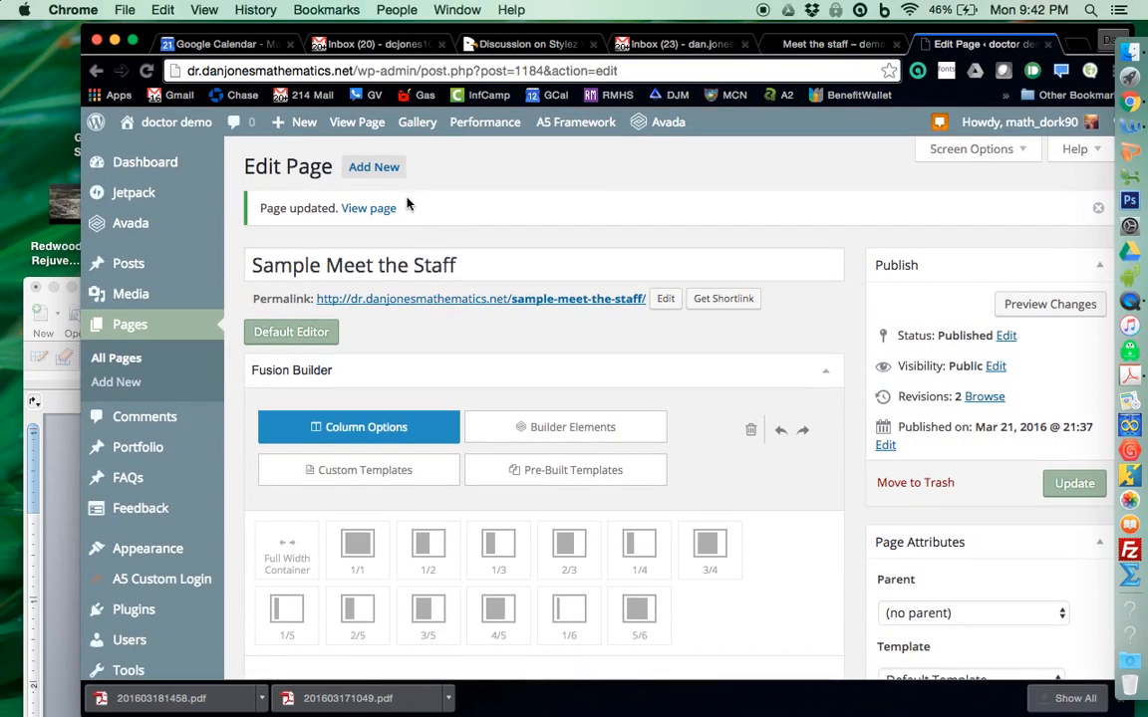
View the published Sample Meet the Staff page and examine its four staff rows against the existing Meet the staff page.
{"action": "left_click", "coordinate": [378, 215]}
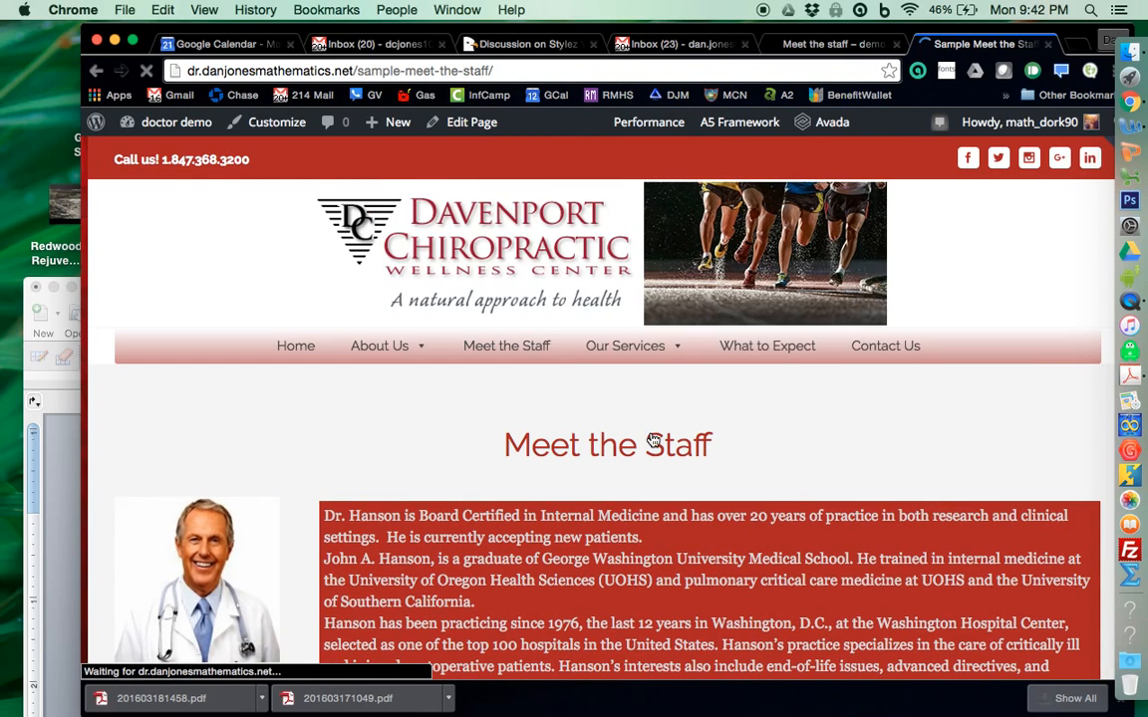
{"action": "scroll", "coordinate": [799, 498], "scroll_direction": "down", "scroll_amount": 5}
{"action": "scroll", "coordinate": [799, 491], "scroll_direction": "down", "scroll_amount": 3}
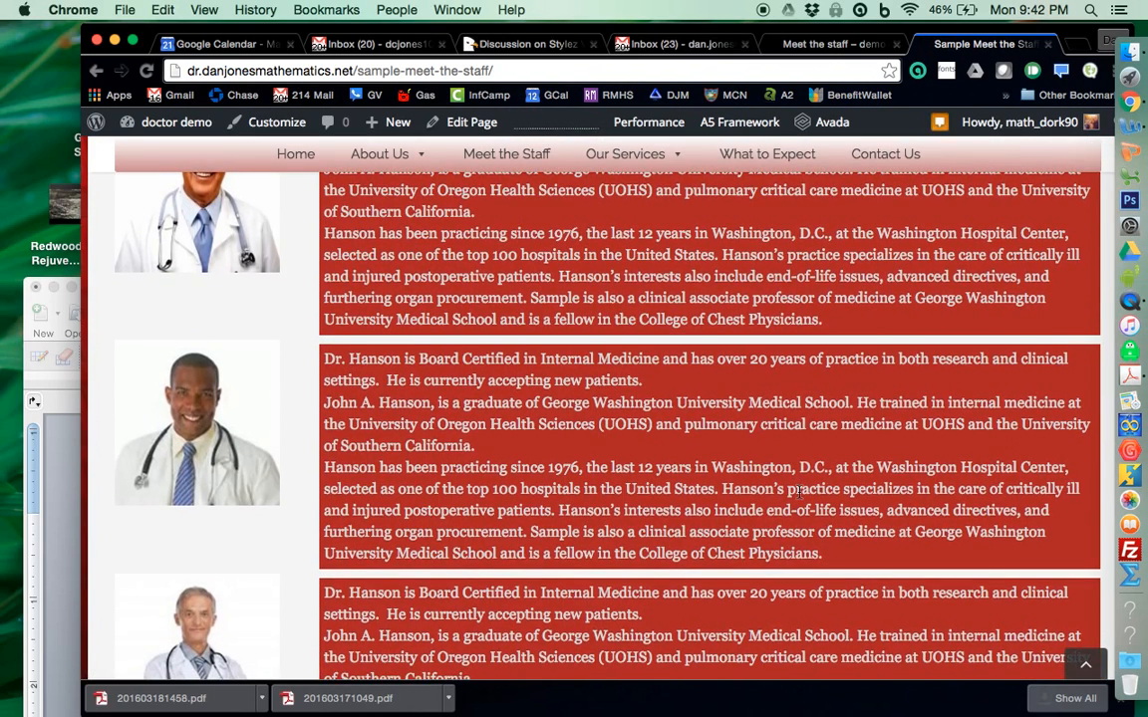
{"action": "scroll", "coordinate": [799, 491], "scroll_direction": "up", "scroll_amount": 2}
{"action": "scroll", "coordinate": [799, 492], "scroll_direction": "down", "scroll_amount": 8}
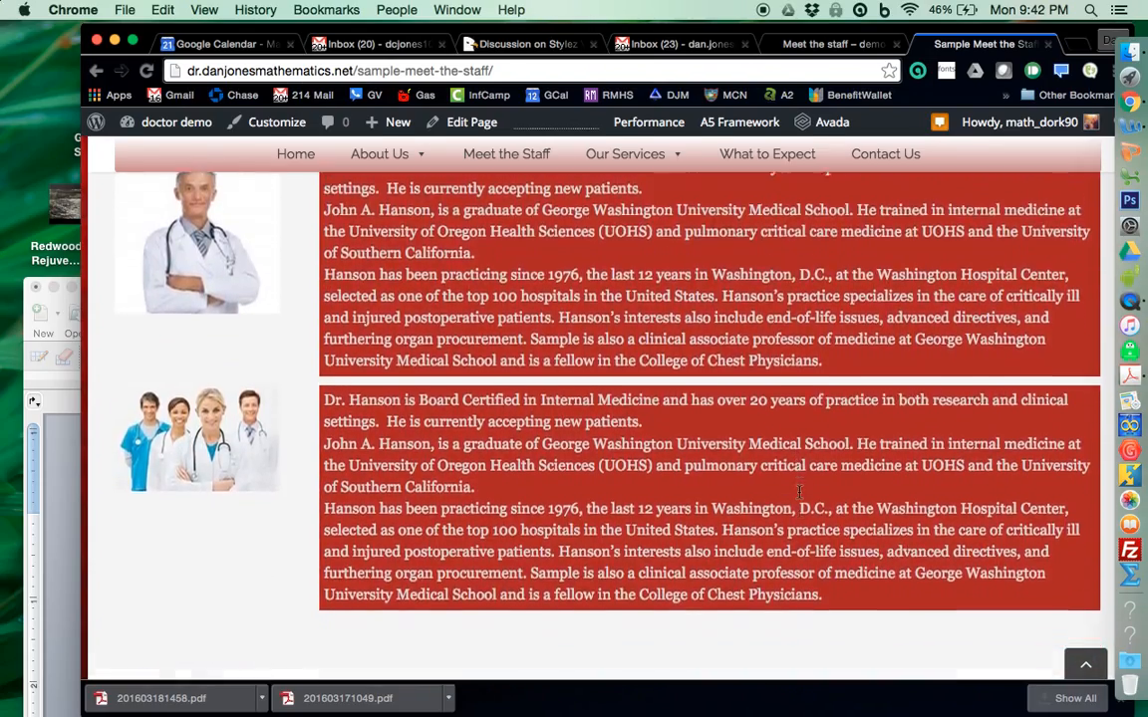
{"action": "scroll", "coordinate": [799, 495], "scroll_direction": "up", "scroll_amount": 2}
{"action": "scroll", "coordinate": [799, 499], "scroll_direction": "up", "scroll_amount": 10}
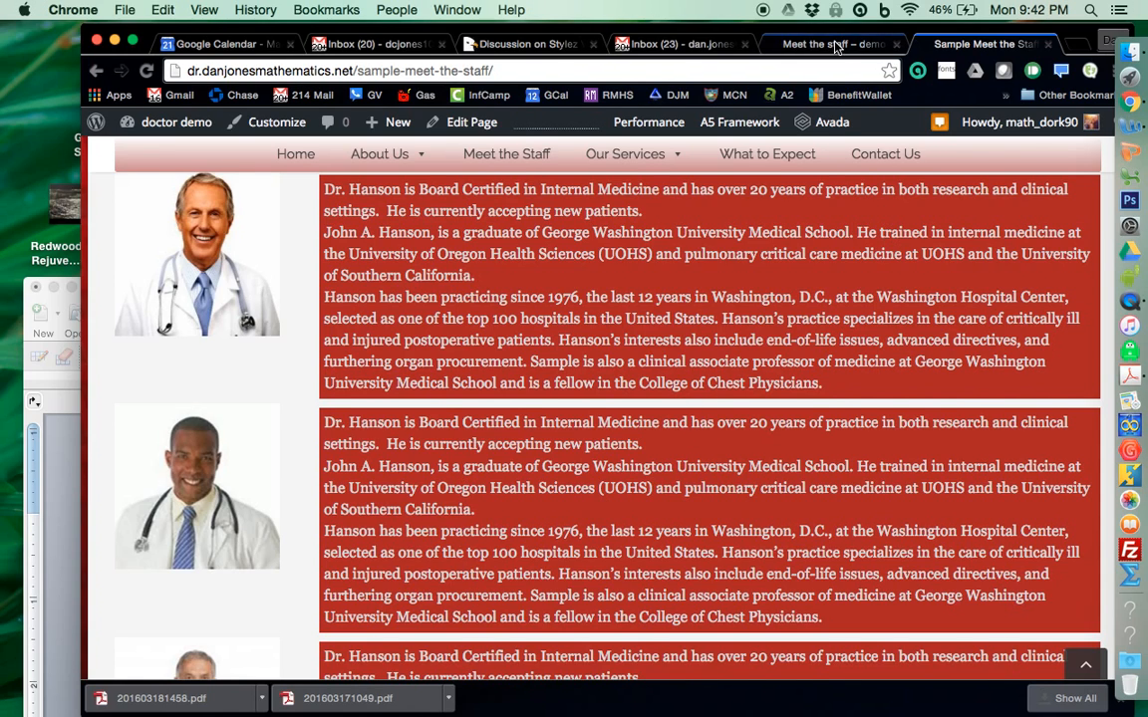
{"action": "left_click", "coordinate": [765, 44]}
{"action": "left_click", "coordinate": [961, 43]}
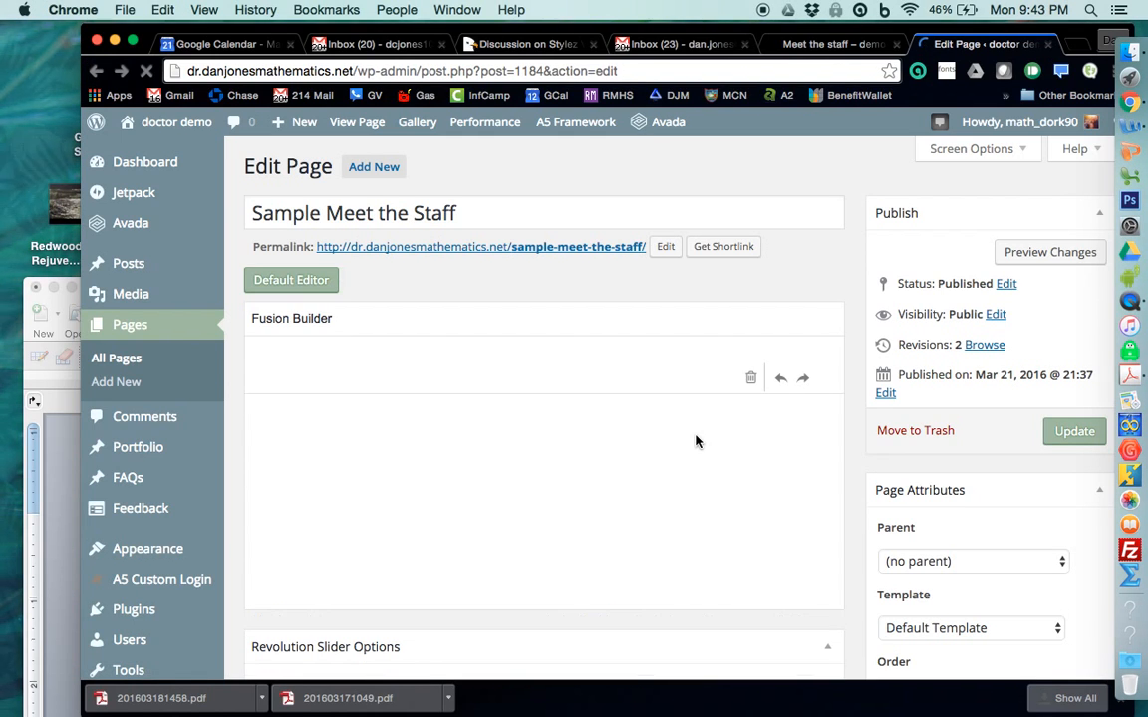
Add a Separator builder element between the first and second staff rows.
{"action": "scroll", "coordinate": [694, 439], "scroll_direction": "down", "scroll_amount": 5}
{"action": "scroll", "coordinate": [697, 436], "scroll_direction": "up", "scroll_amount": 10}
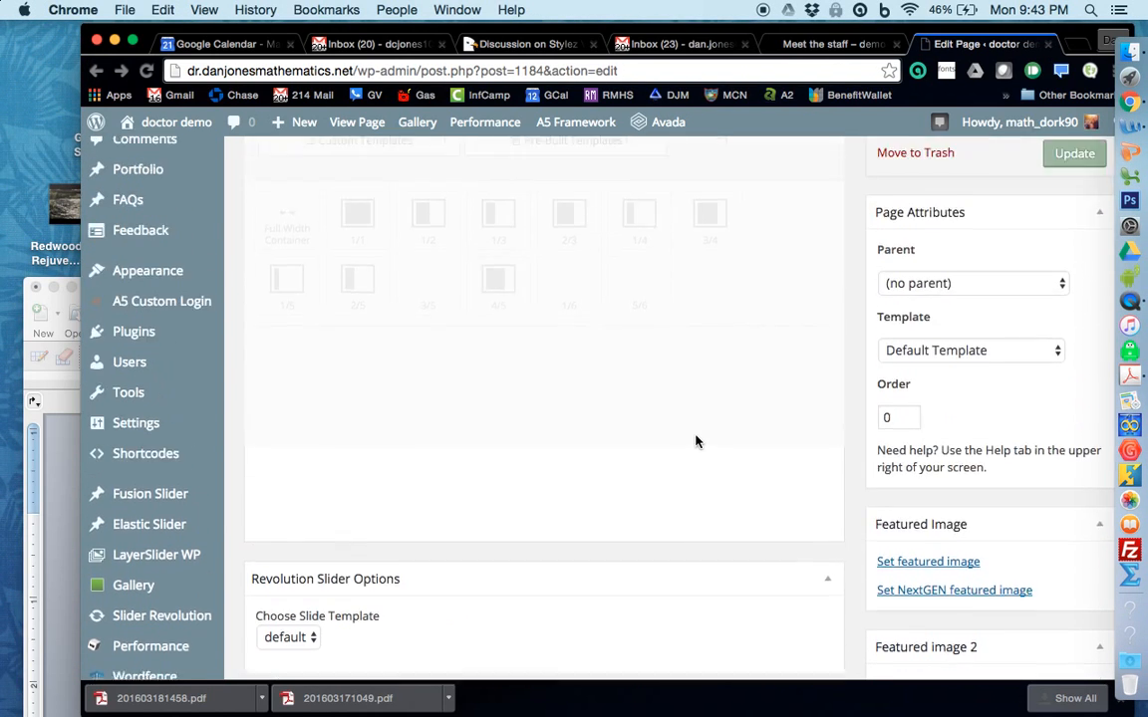
{"action": "scroll", "coordinate": [707, 444], "scroll_direction": "down", "scroll_amount": 4}
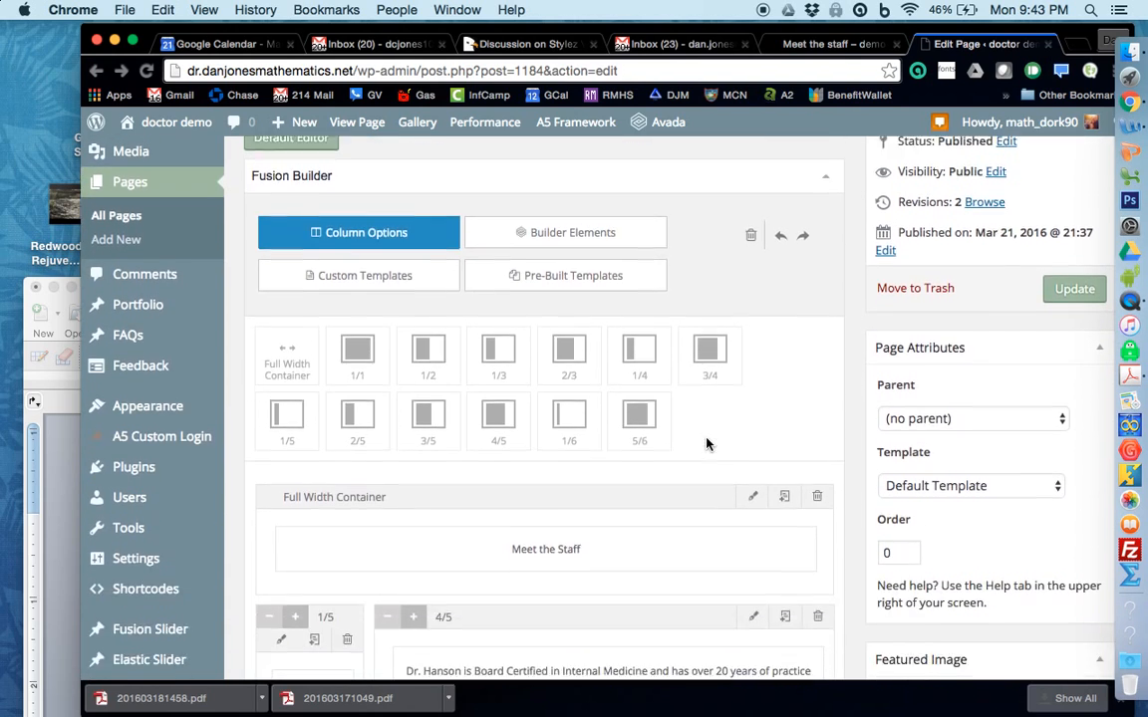
{"action": "scroll", "coordinate": [709, 445], "scroll_direction": "up", "scroll_amount": 1}
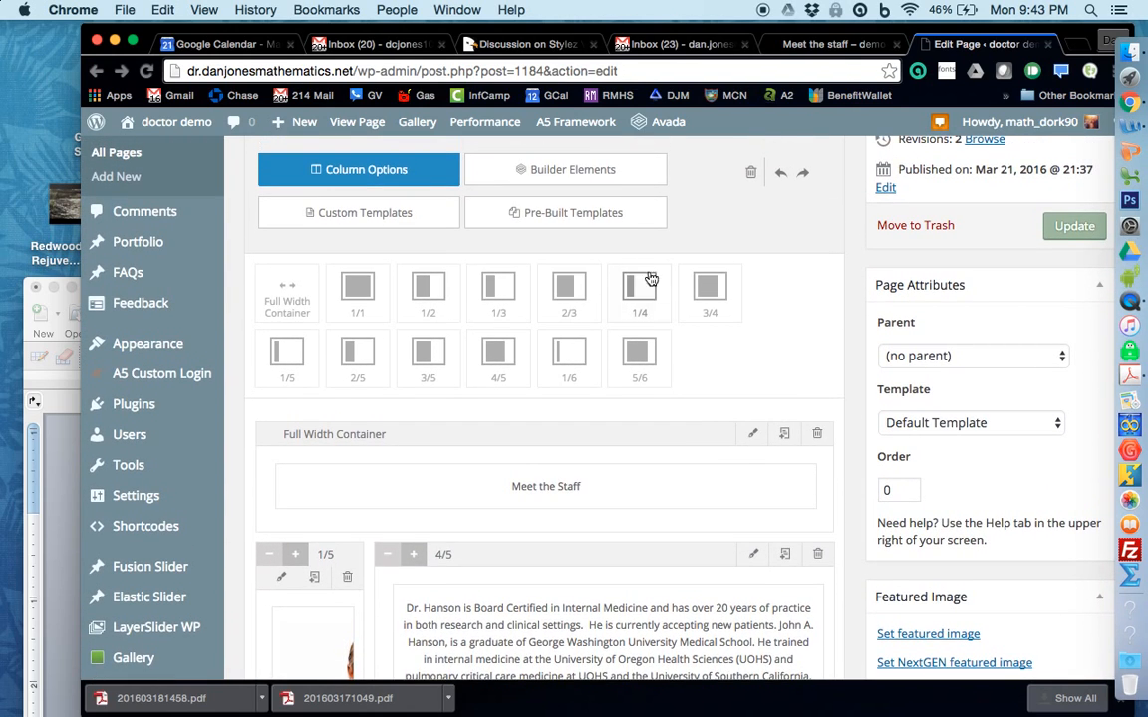
{"action": "left_click", "coordinate": [600, 171]}
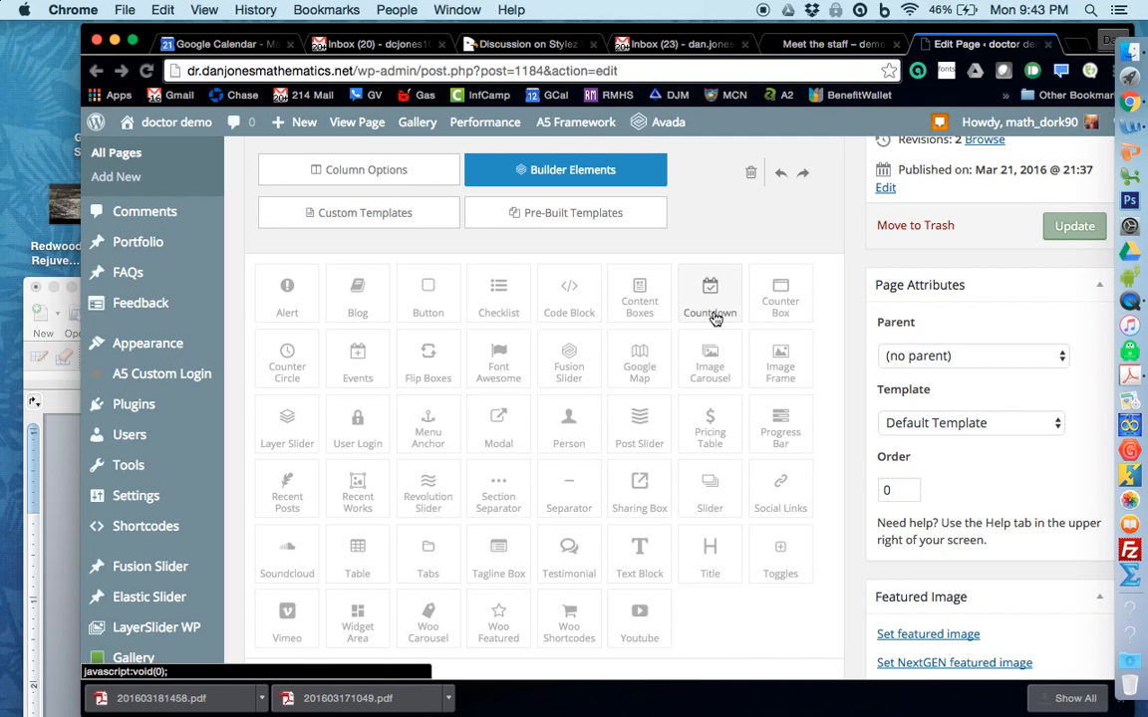
{"action": "scroll", "coordinate": [714, 319], "scroll_direction": "down", "scroll_amount": 5}
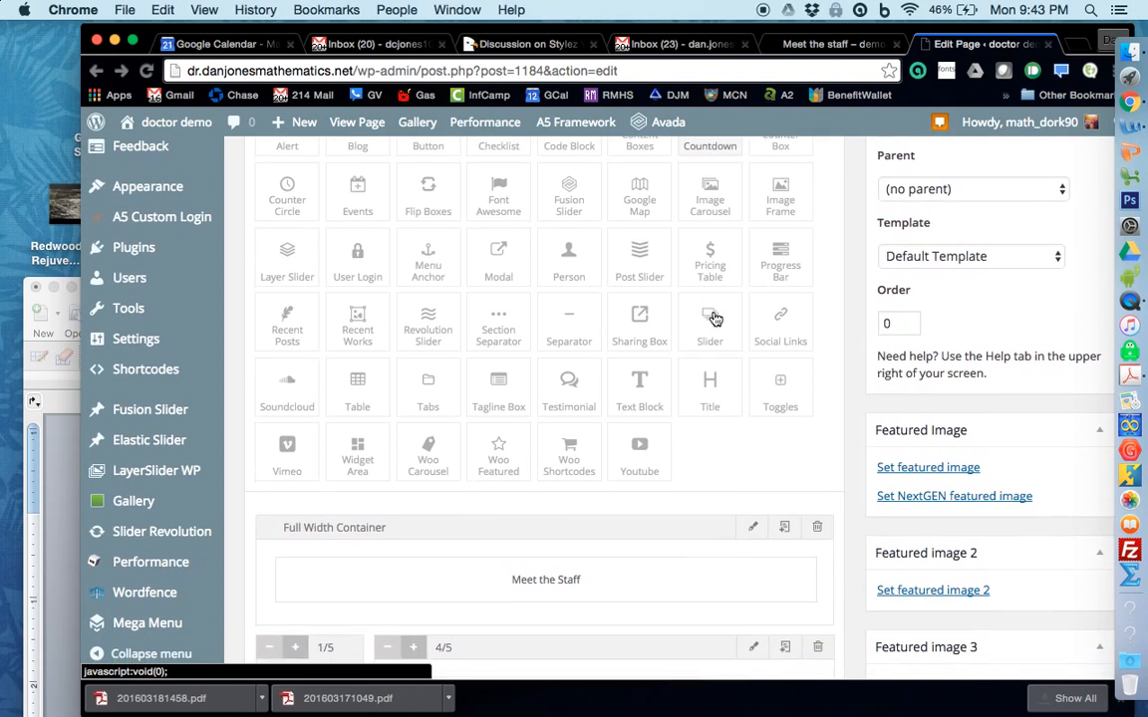
{"action": "scroll", "coordinate": [714, 319], "scroll_direction": "down", "scroll_amount": 1}
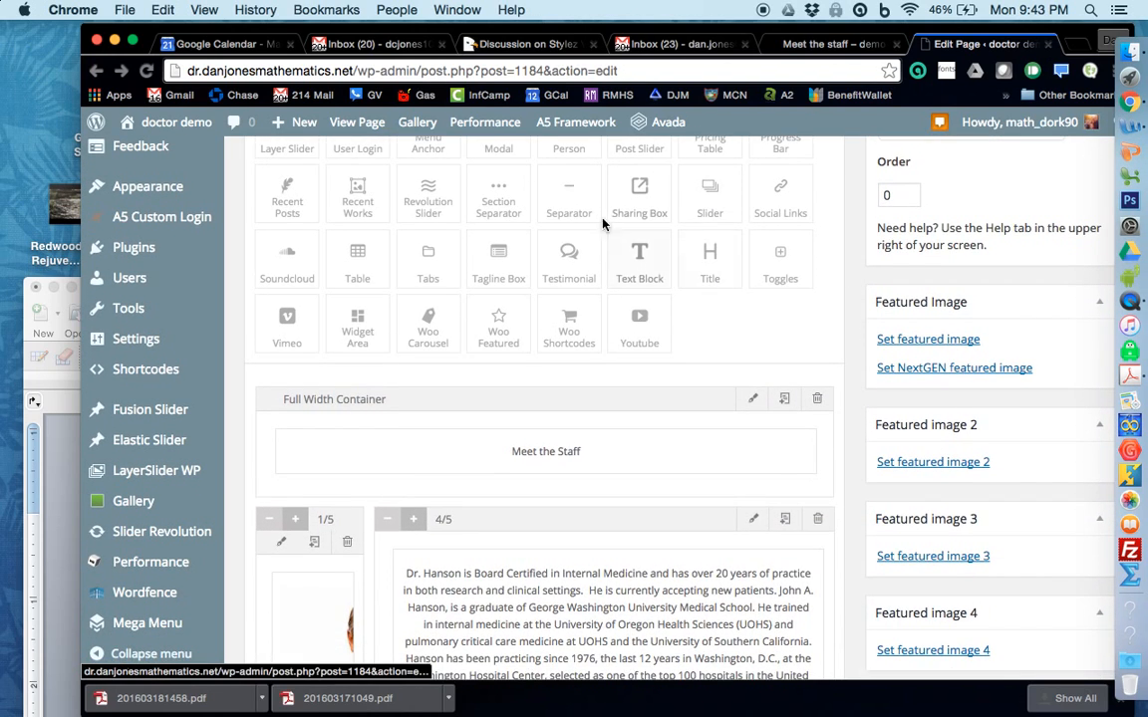
{"action": "left_click_drag", "start_coordinate": [579, 199], "coordinate": [523, 359]}
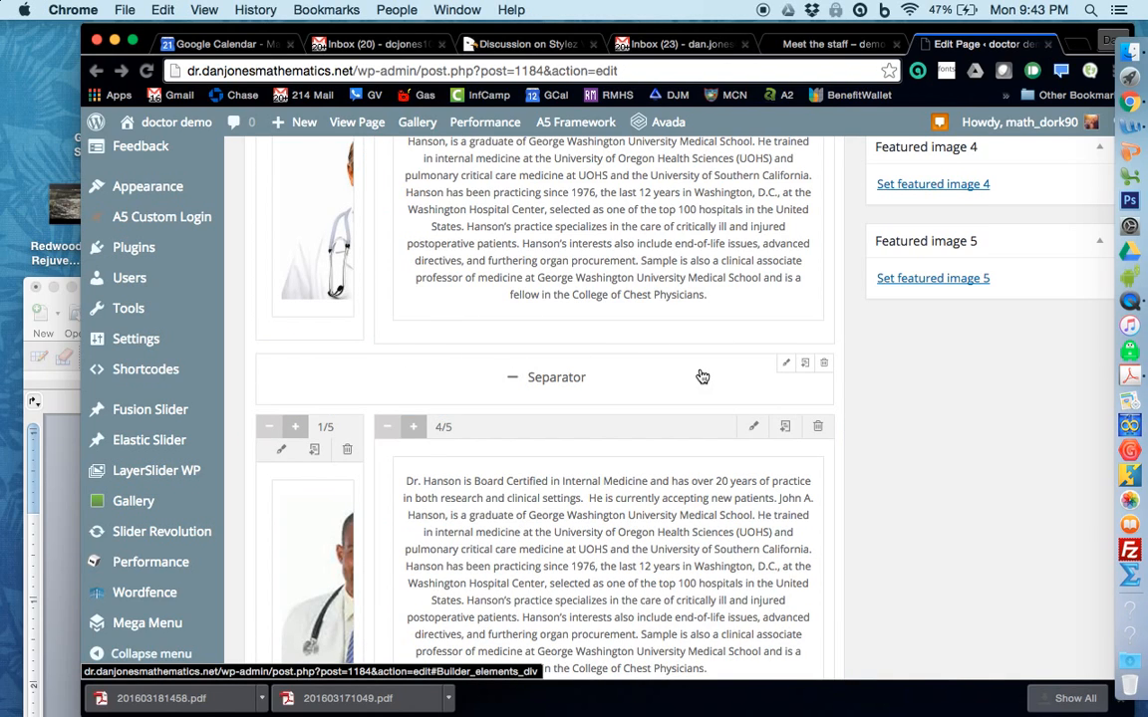
Set the separator's bottom margin to 15px, leave its other options at their defaults, and save the element.
{"action": "left_click", "coordinate": [788, 367]}
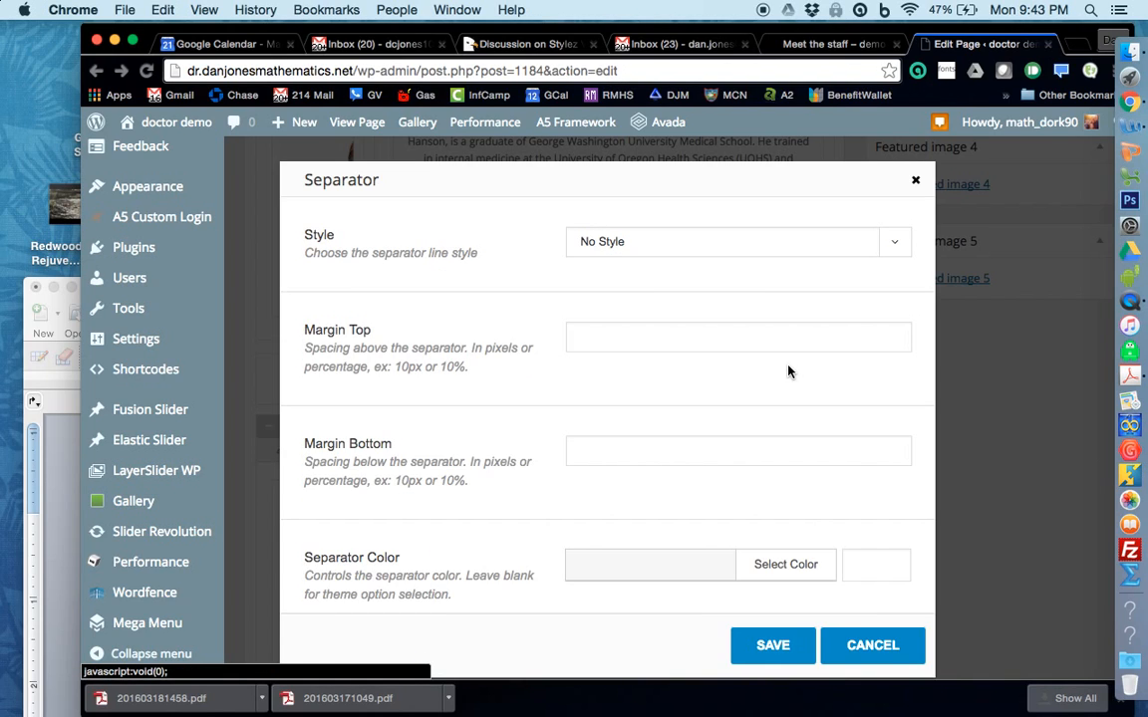
{"action": "scroll", "coordinate": [788, 370], "scroll_direction": "down", "scroll_amount": 2}
{"action": "scroll", "coordinate": [789, 370], "scroll_direction": "down", "scroll_amount": 10}
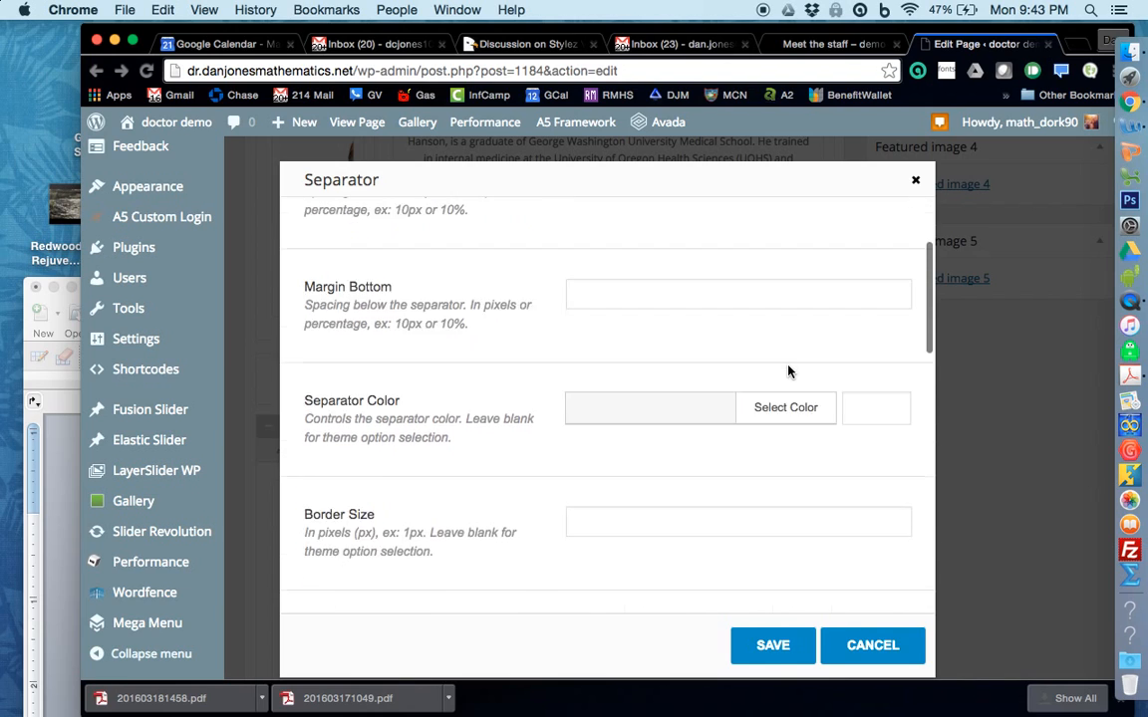
{"action": "scroll", "coordinate": [787, 369], "scroll_direction": "up", "scroll_amount": 6}
{"action": "scroll", "coordinate": [601, 320], "scroll_direction": "up", "scroll_amount": 8}
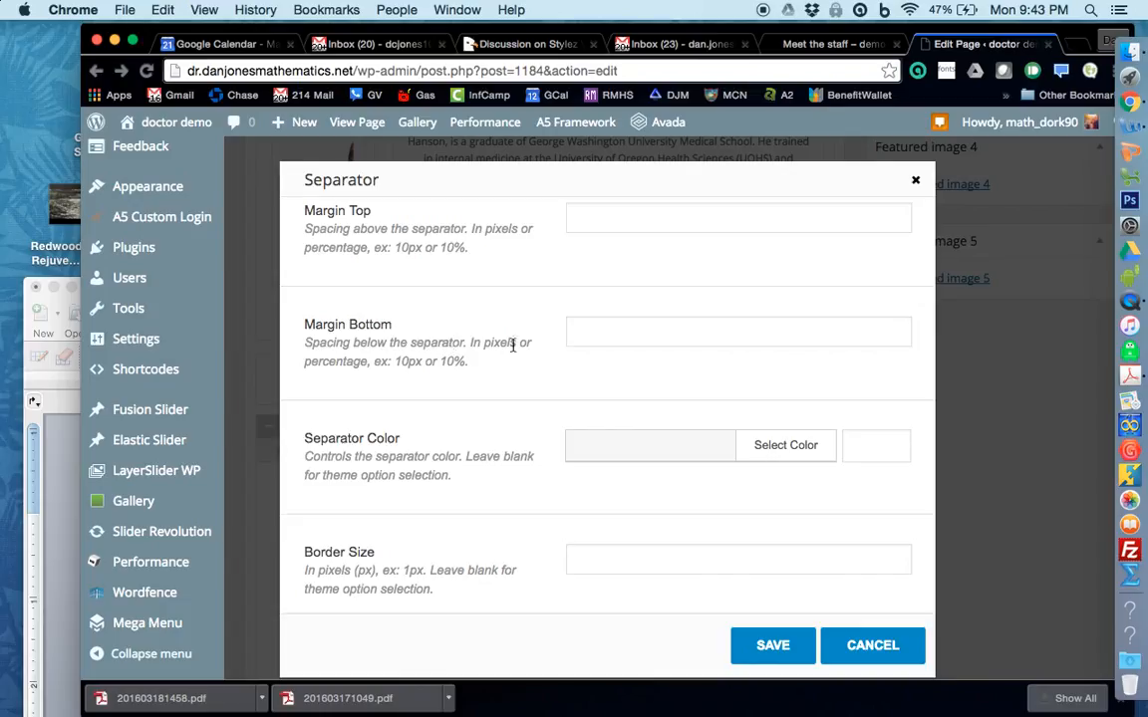
{"action": "left_click", "coordinate": [607, 329]}
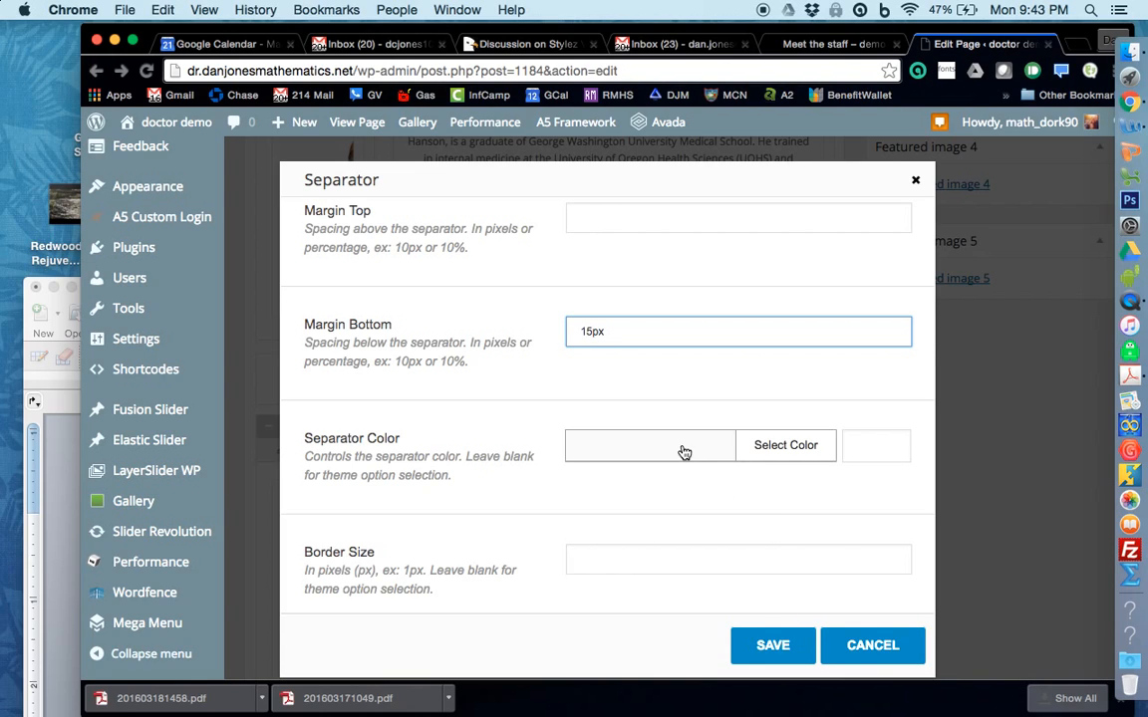
{"action": "scroll", "coordinate": [817, 544], "scroll_direction": "down", "scroll_amount": 3}
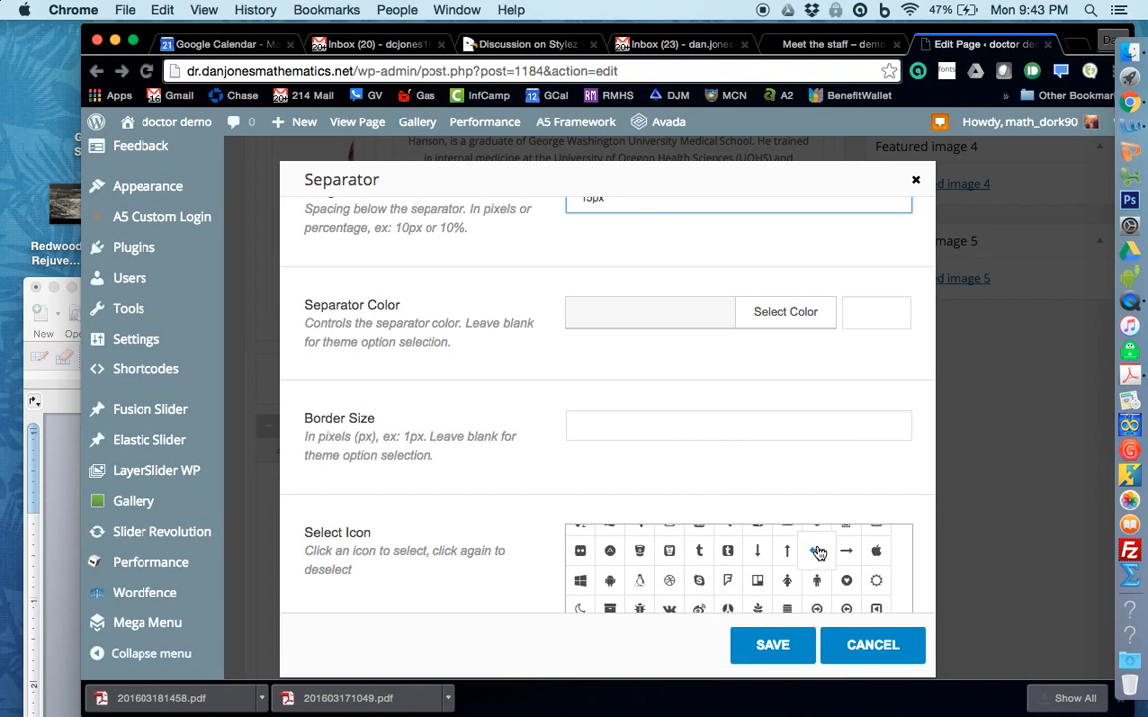
{"action": "scroll", "coordinate": [490, 543], "scroll_direction": "down", "scroll_amount": 10}
{"action": "scroll", "coordinate": [490, 543], "scroll_direction": "down", "scroll_amount": 6}
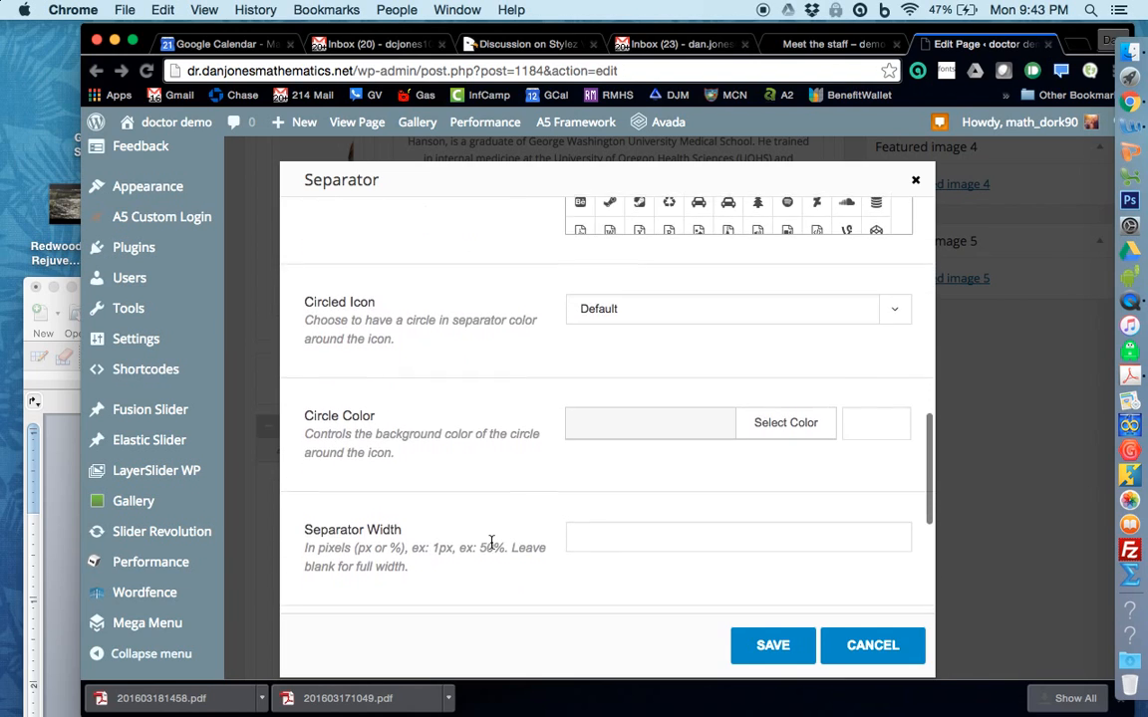
{"action": "scroll", "coordinate": [490, 547], "scroll_direction": "down", "scroll_amount": 3}
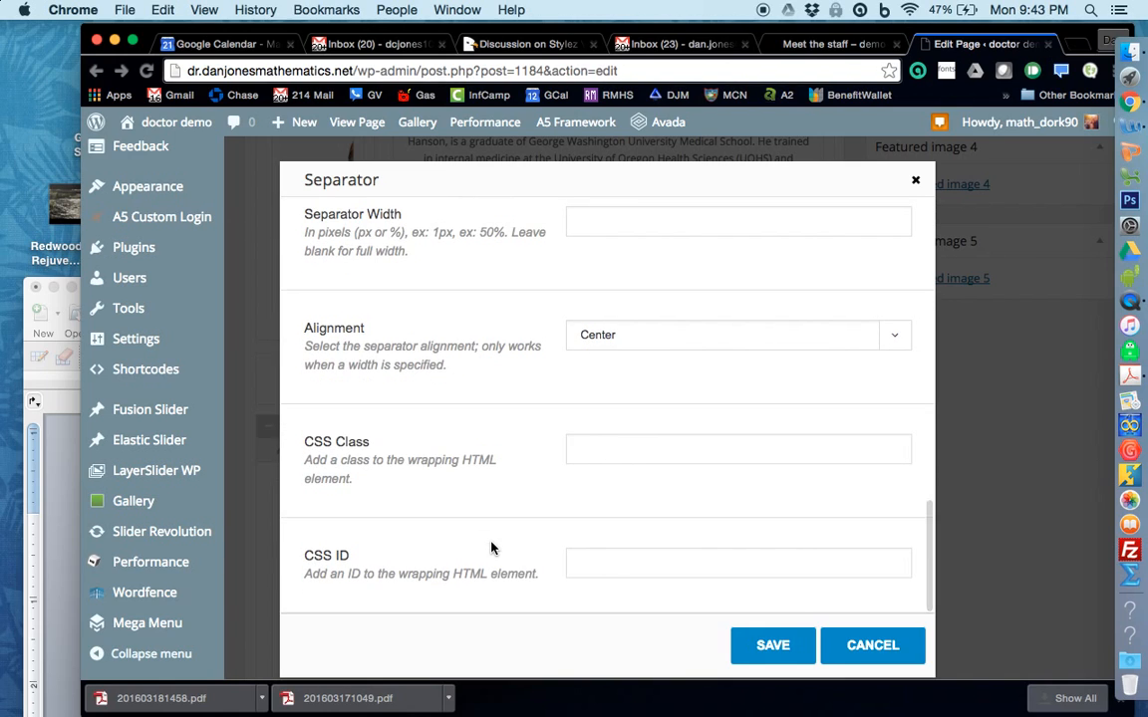
{"action": "left_click", "coordinate": [770, 646]}
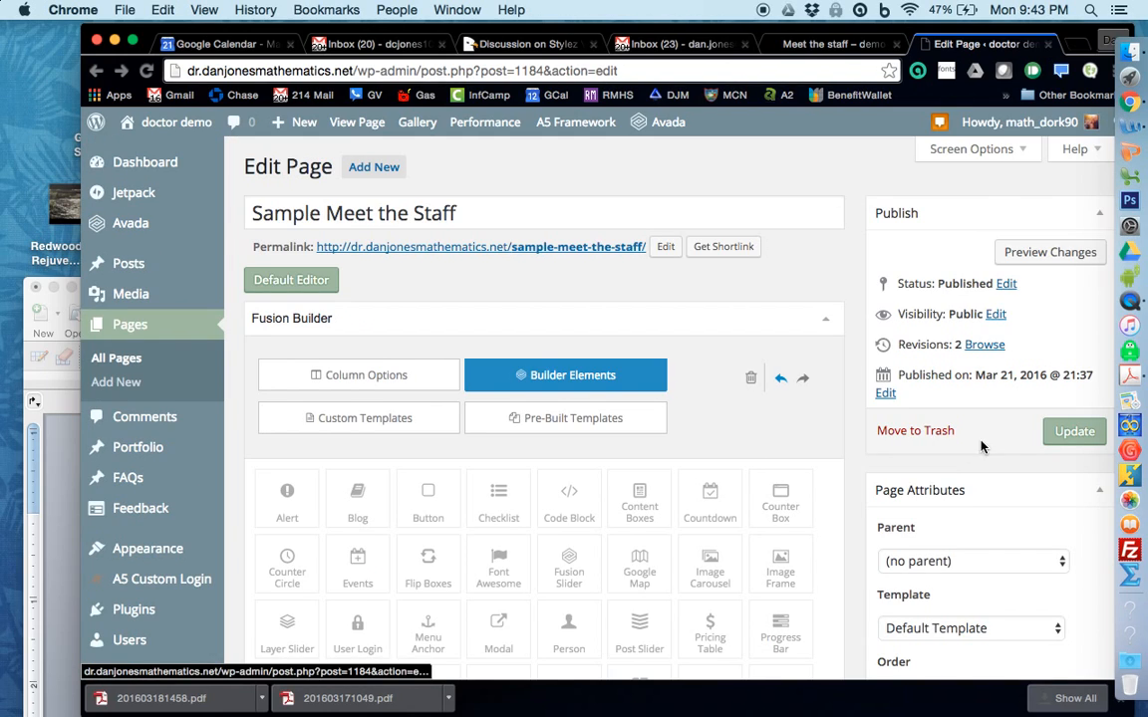
Update the page and check the spacing between the first two staff rows on the published page.
{"action": "left_click", "coordinate": [1065, 433]}
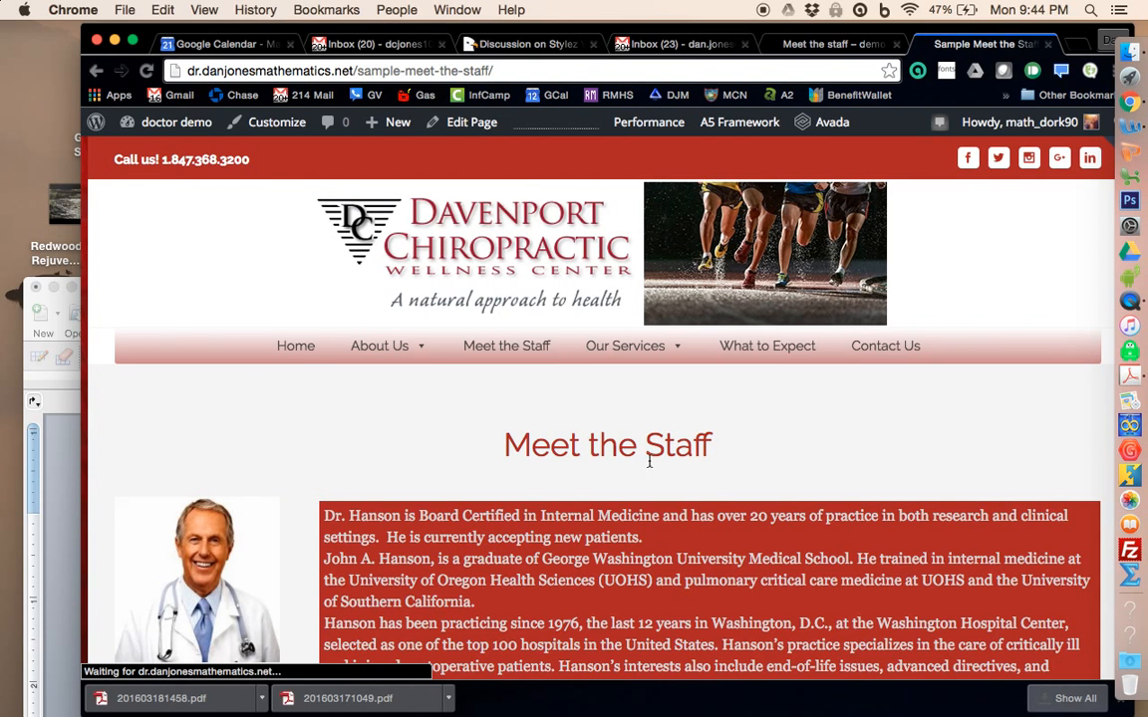
{"action": "scroll", "coordinate": [653, 463], "scroll_direction": "down", "scroll_amount": 3}
{"action": "scroll", "coordinate": [664, 467], "scroll_direction": "down", "scroll_amount": 3}
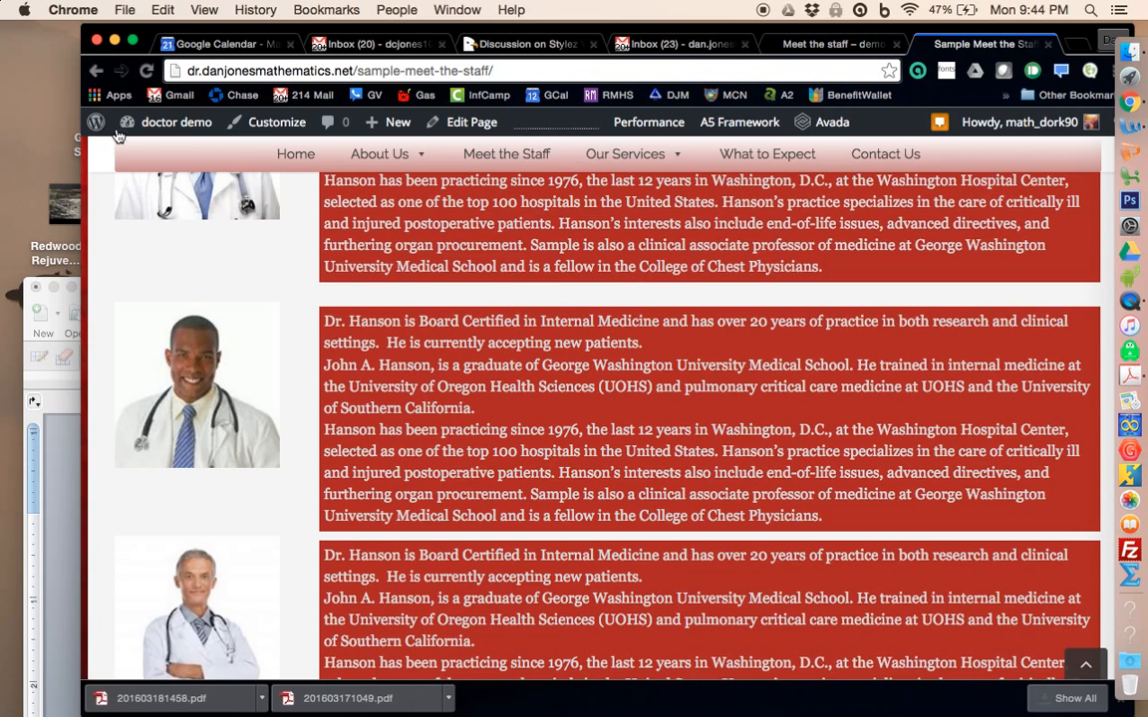
Return to the page editor, duplicate the separator, and place the copy between the second and third staff rows.
{"action": "left_click", "coordinate": [95, 71]}
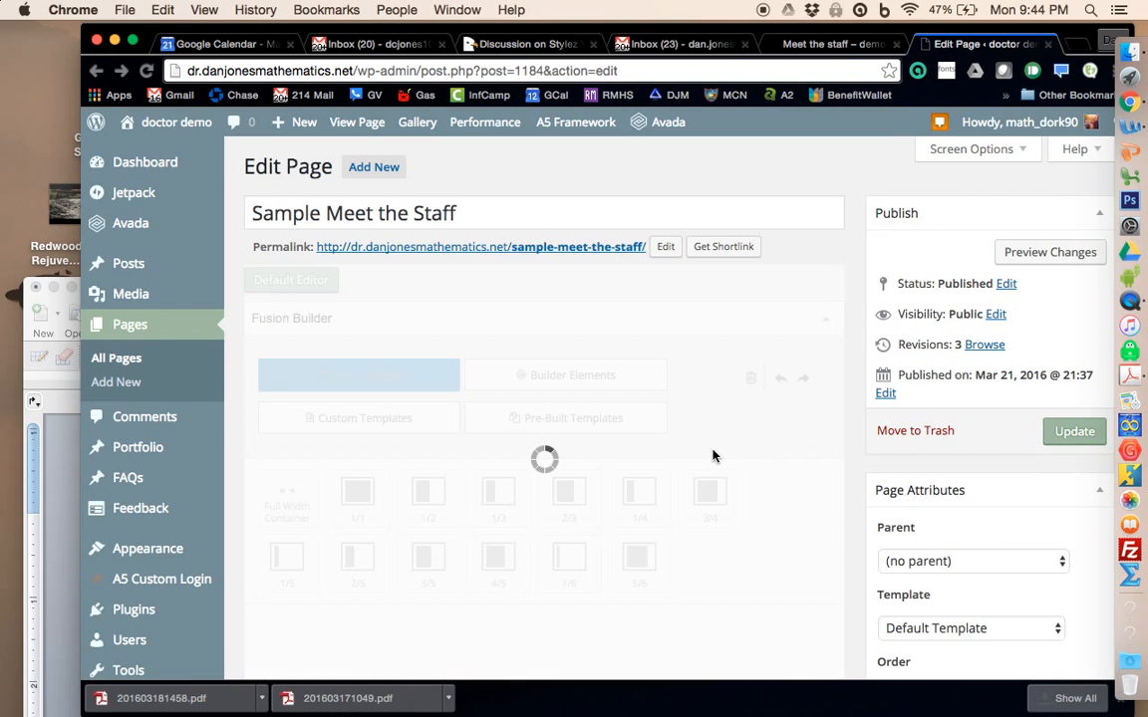
{"action": "scroll", "coordinate": [714, 456], "scroll_direction": "down", "scroll_amount": 10}
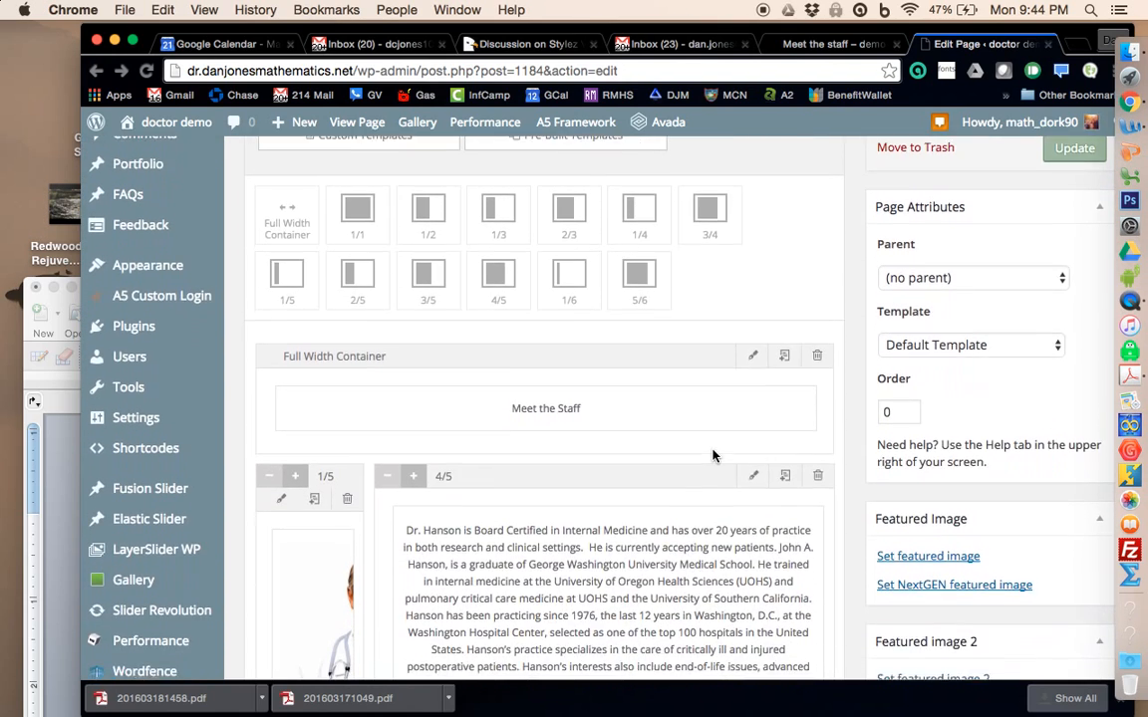
{"action": "scroll", "coordinate": [714, 458], "scroll_direction": "down", "scroll_amount": 2}
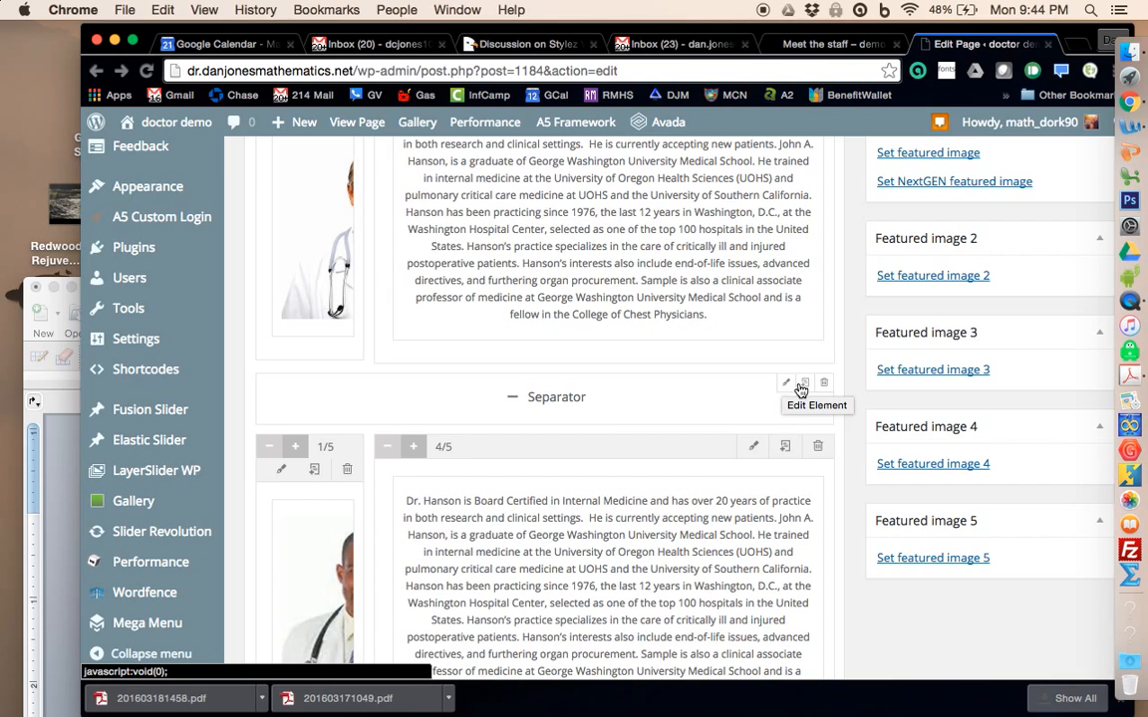
{"action": "left_click", "coordinate": [804, 385]}
{"action": "left_click_drag", "start_coordinate": [705, 474], "coordinate": [591, 431]}
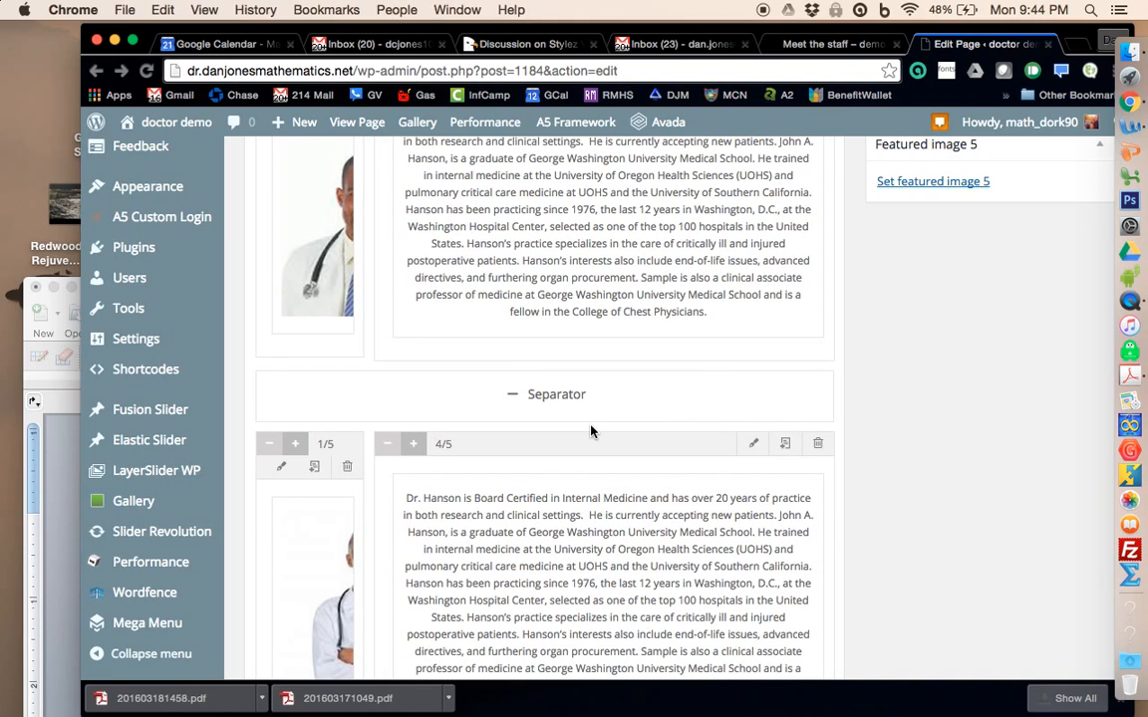
Duplicate the separator again and place the copy between the third and fourth staff rows.
{"action": "mouse_move", "coordinate": [805, 383]}
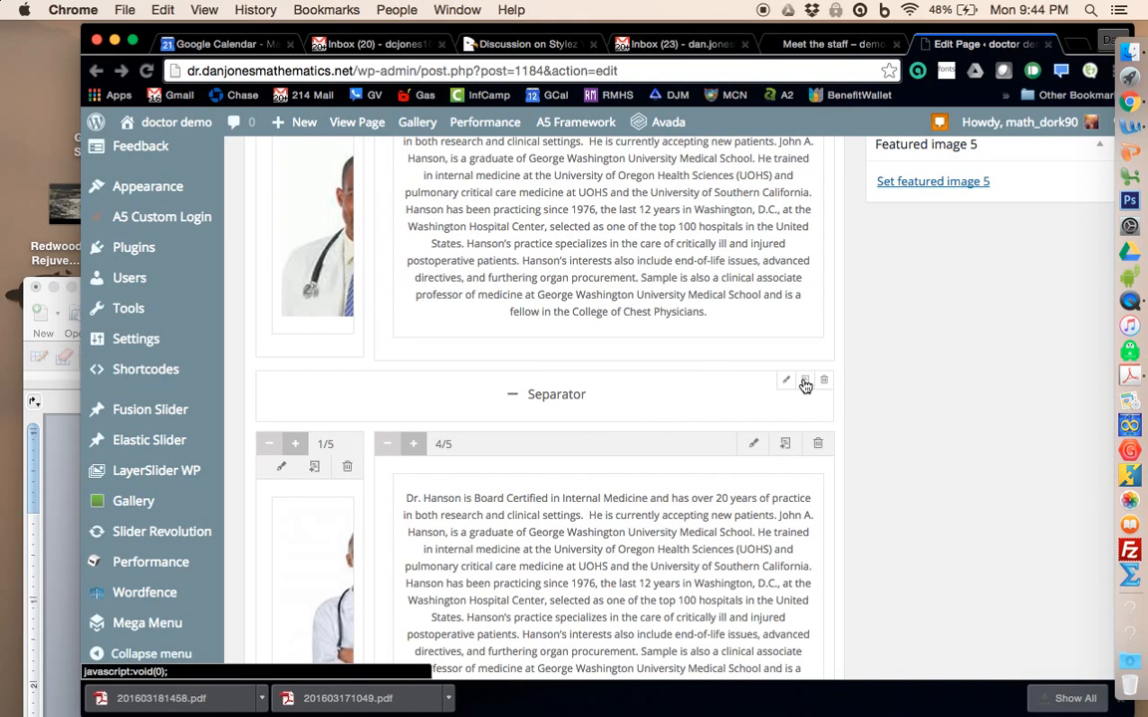
{"action": "left_click", "coordinate": [801, 382]}
{"action": "mouse_move", "coordinate": [602, 453]}
{"action": "left_mouse_down"}
{"action": "mouse_move", "coordinate": [594, 662]}
{"action": "mouse_move", "coordinate": [574, 605]}
{"action": "mouse_move", "coordinate": [552, 435]}
{"action": "mouse_move", "coordinate": [554, 446]}
{"action": "left_mouse_up"}
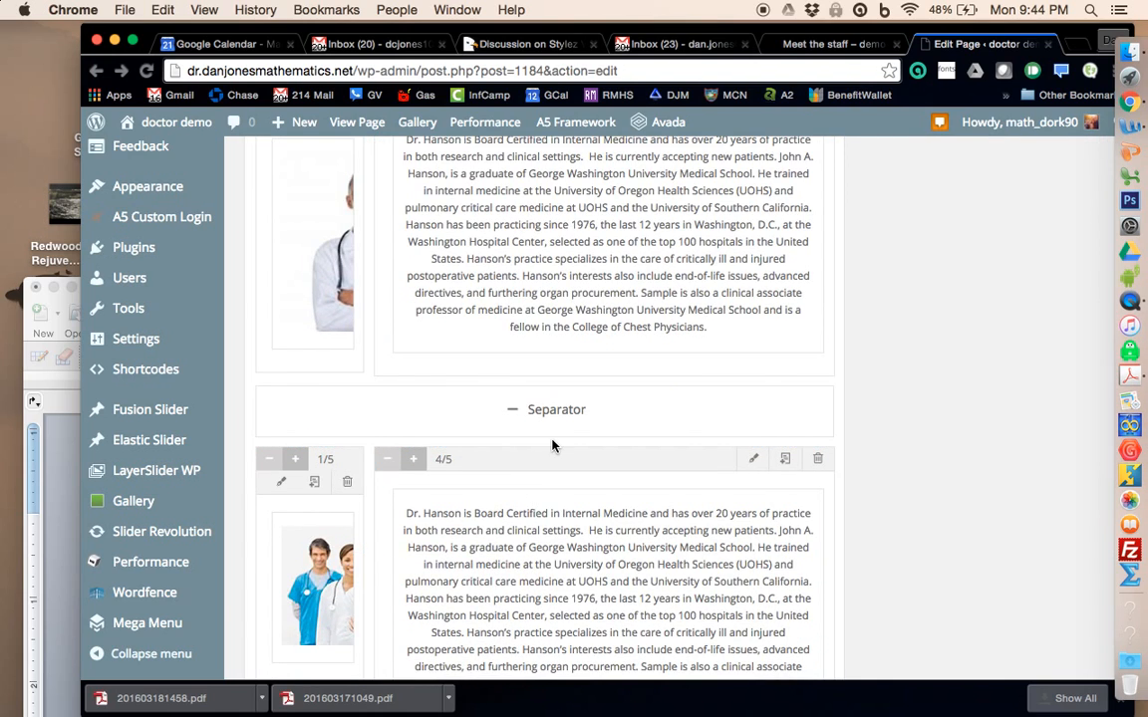
Duplicate the separator above the fourth staff row and place the copy below that row at the end of the page.
{"action": "scroll", "coordinate": [551, 448], "scroll_direction": "down", "scroll_amount": 5}
{"action": "scroll", "coordinate": [551, 448], "scroll_direction": "up", "scroll_amount": 3}
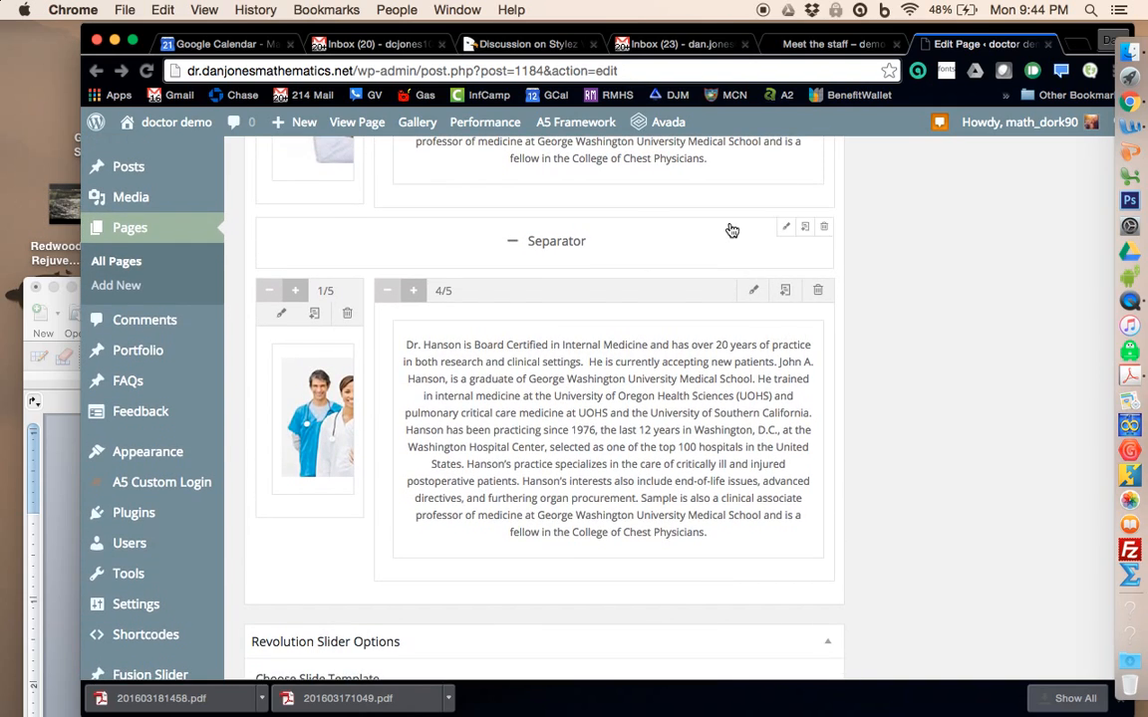
{"action": "left_click", "coordinate": [805, 229]}
{"action": "mouse_move", "coordinate": [641, 409]}
{"action": "left_mouse_down"}
{"action": "mouse_move", "coordinate": [582, 590]}
{"action": "mouse_move", "coordinate": [574, 659]}
{"action": "left_mouse_up"}
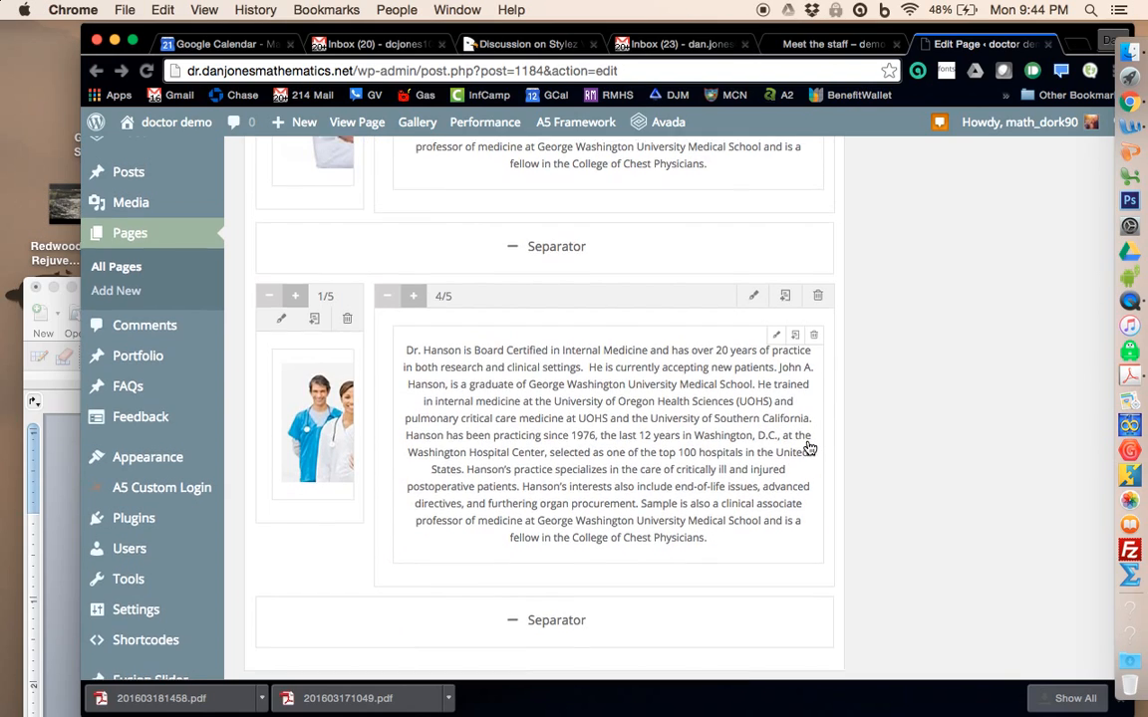
Update the Sample Meet the Staff page with the added separators and open its published version.
{"action": "scroll", "coordinate": [809, 448], "scroll_direction": "up", "scroll_amount": 10}
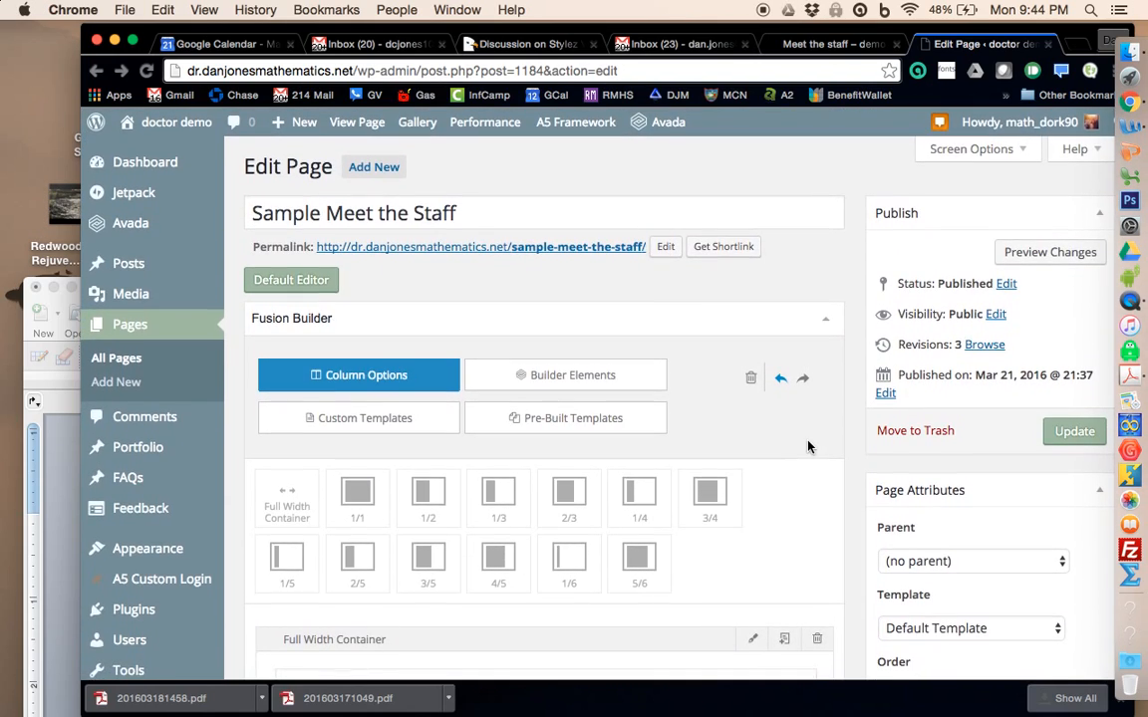
{"action": "left_click", "coordinate": [1064, 432]}
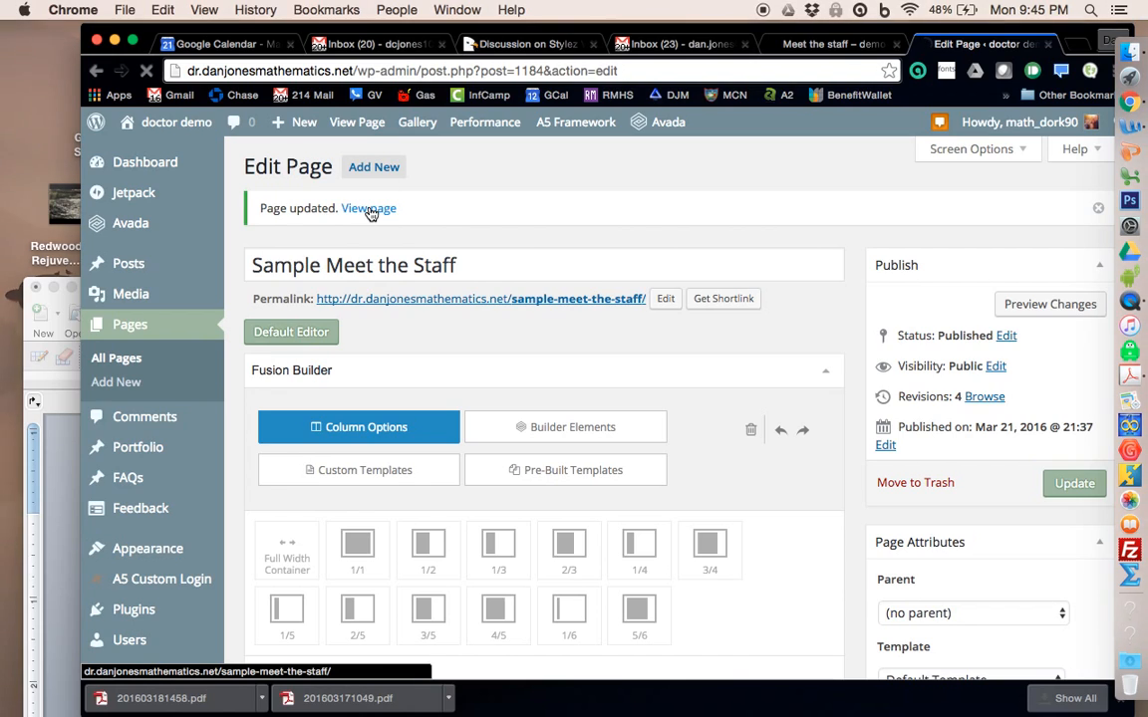
{"action": "left_click", "coordinate": [370, 209]}
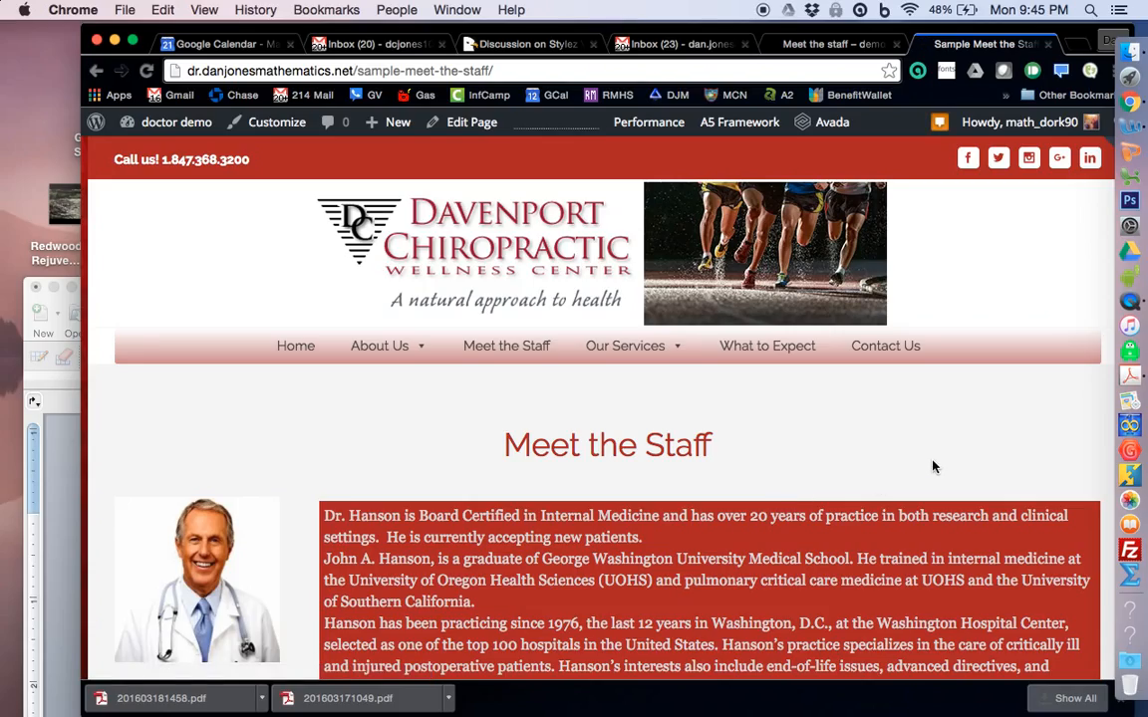
Examine the spacing between all four staff rows and above the footer on the published page.
{"action": "scroll", "coordinate": [932, 466], "scroll_direction": "down", "scroll_amount": 10}
{"action": "scroll", "coordinate": [933, 460], "scroll_direction": "down", "scroll_amount": 6}
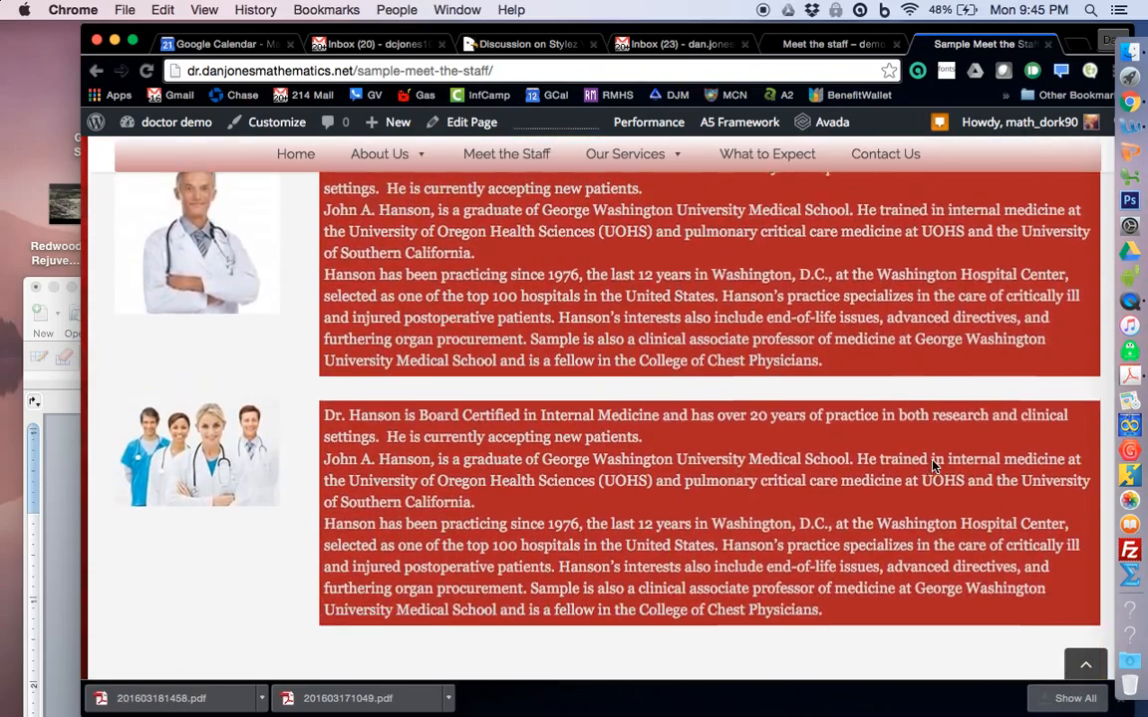
{"action": "scroll", "coordinate": [935, 465], "scroll_direction": "up", "scroll_amount": 2}
{"action": "scroll", "coordinate": [933, 465], "scroll_direction": "up", "scroll_amount": 8}
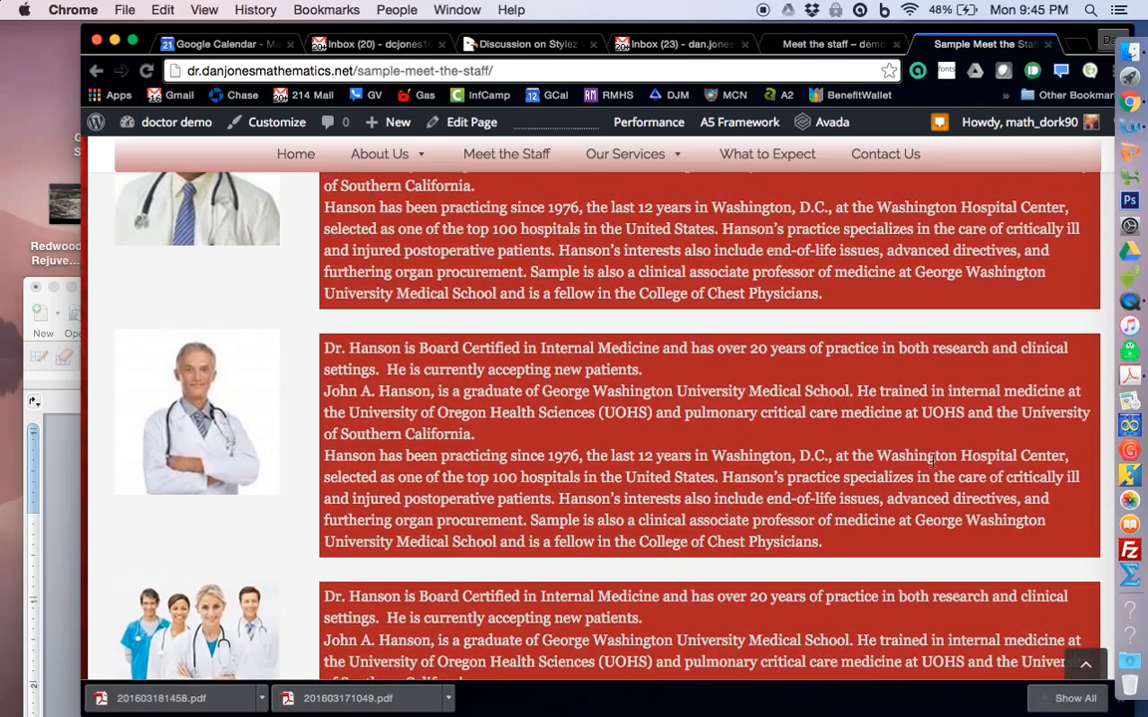
{"action": "scroll", "coordinate": [933, 461], "scroll_direction": "up", "scroll_amount": 3}
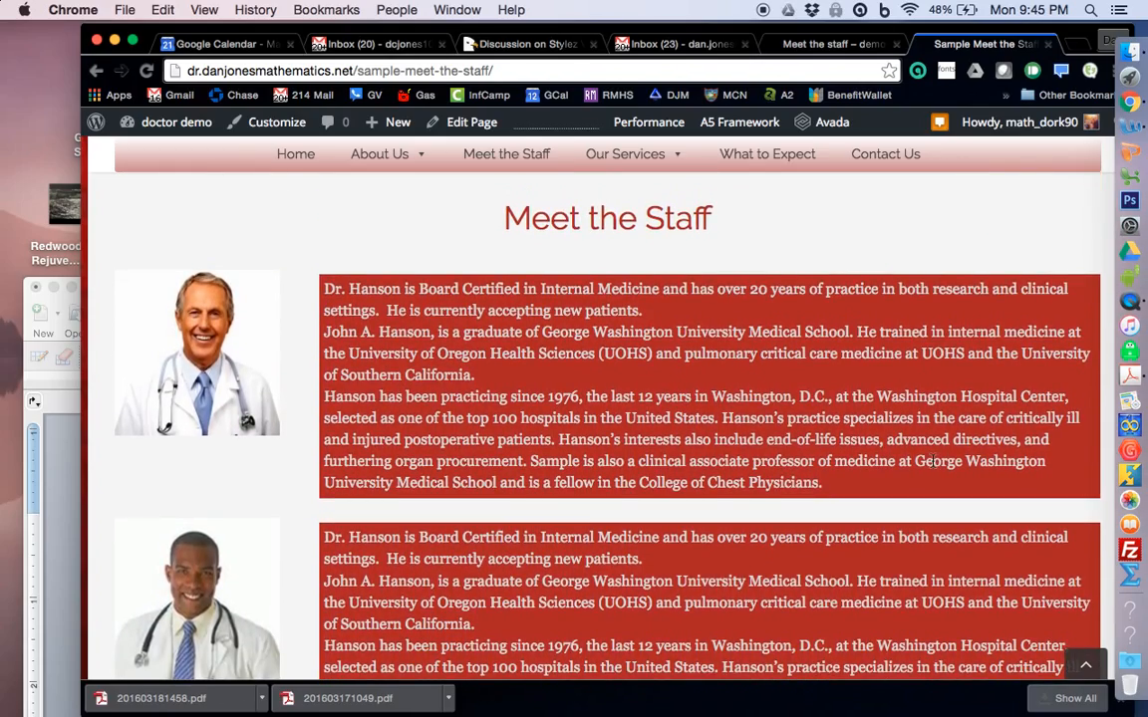
{"action": "scroll", "coordinate": [930, 464], "scroll_direction": "down", "scroll_amount": 2}
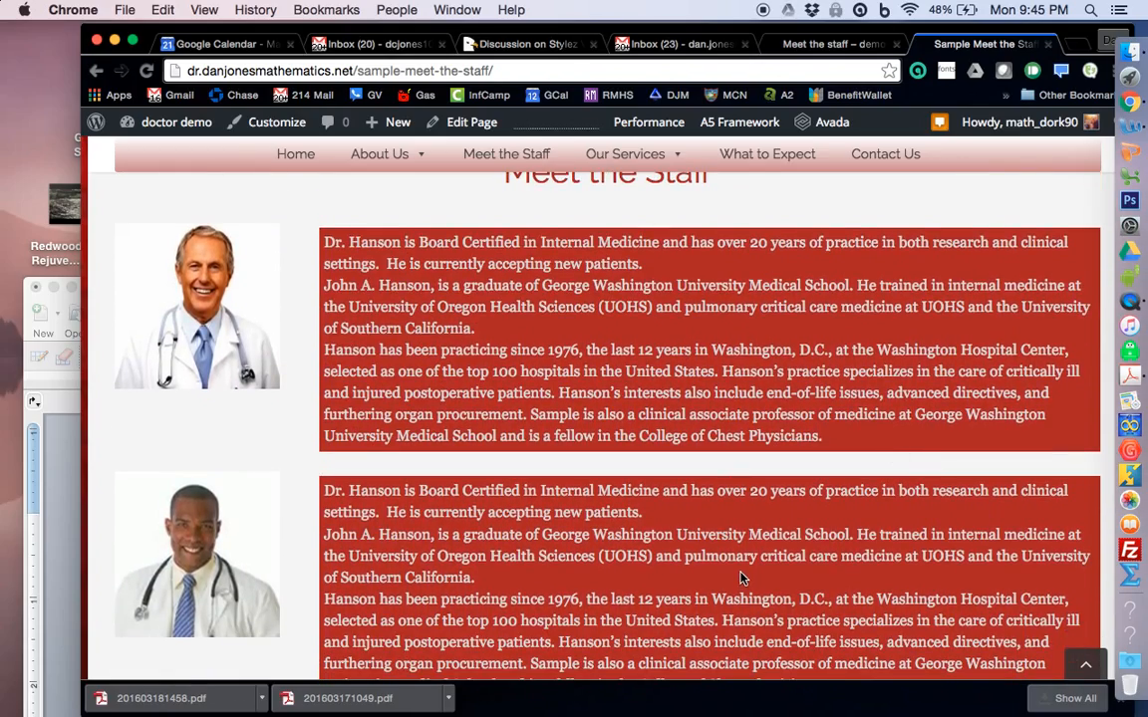
{"action": "scroll", "coordinate": [740, 578], "scroll_direction": "down", "scroll_amount": 8}
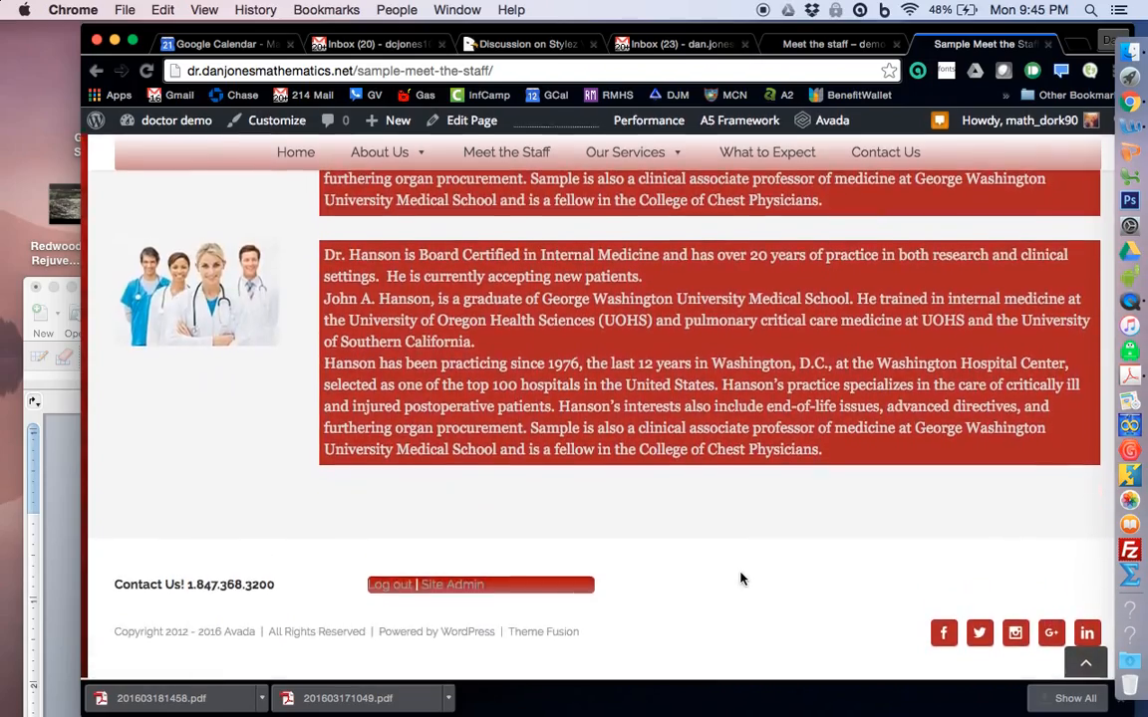
{"action": "scroll", "coordinate": [702, 428], "scroll_direction": "up", "scroll_amount": 10}
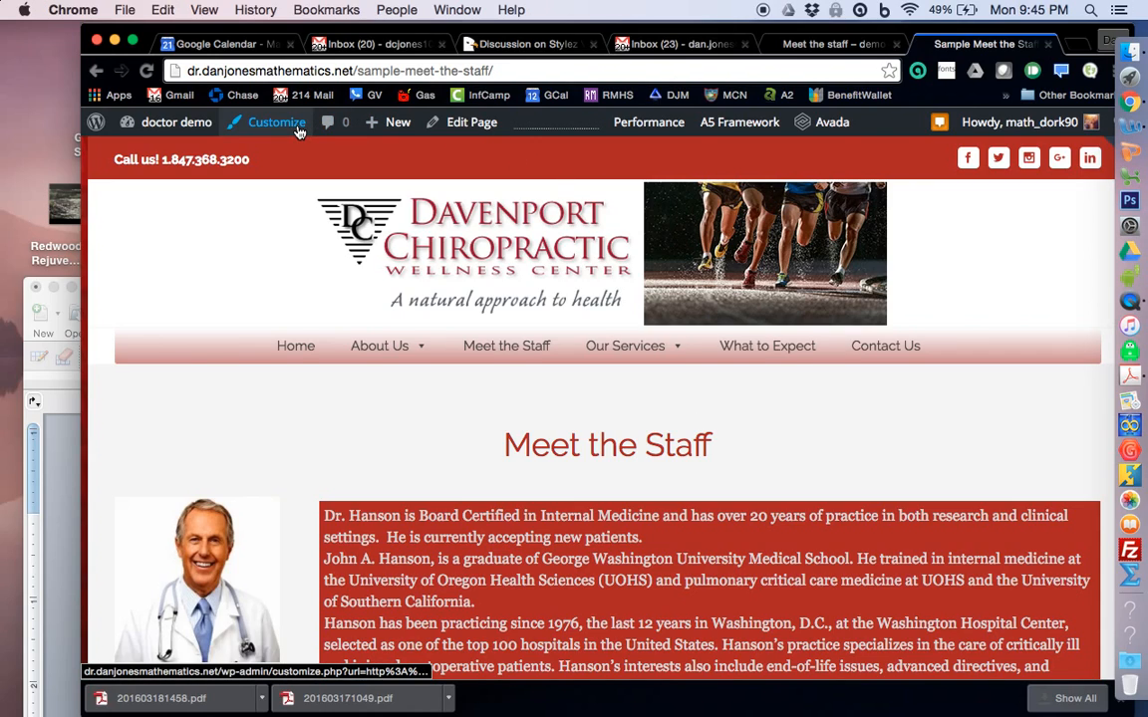
Open the site's menu editor and review the structure of menu 1 (Main Navigation).
{"action": "mouse_move", "coordinate": [176, 124]}
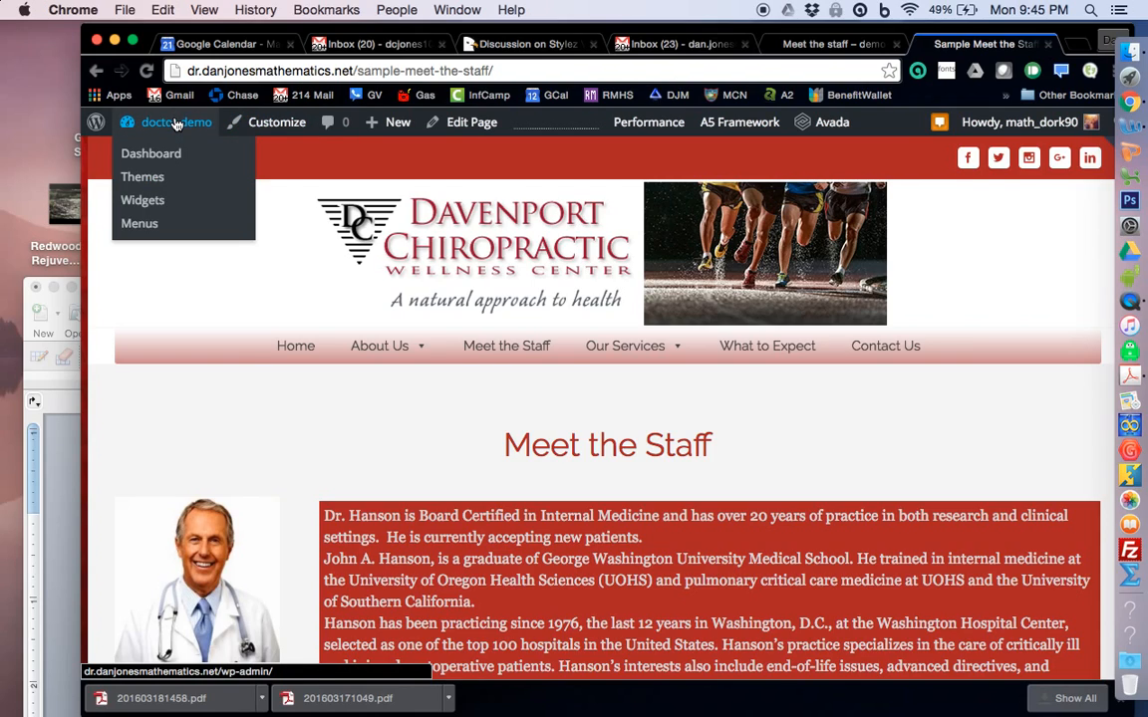
{"action": "left_click", "coordinate": [149, 227]}
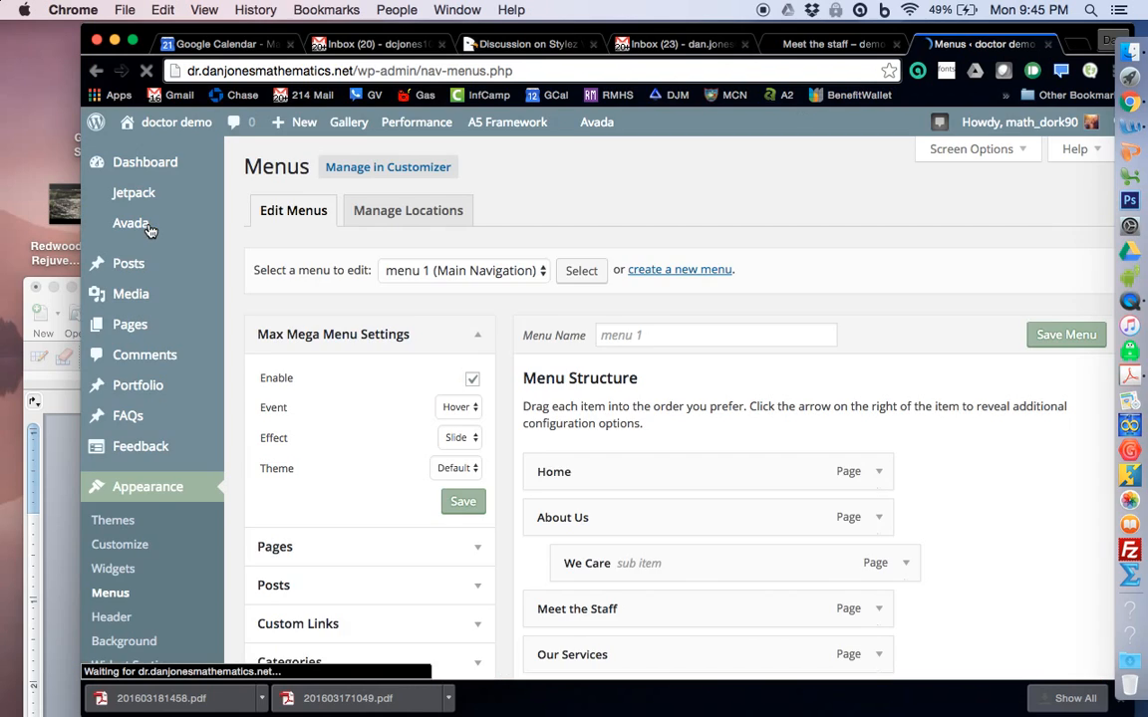
{"action": "scroll", "coordinate": [573, 314], "scroll_direction": "down", "scroll_amount": 5}
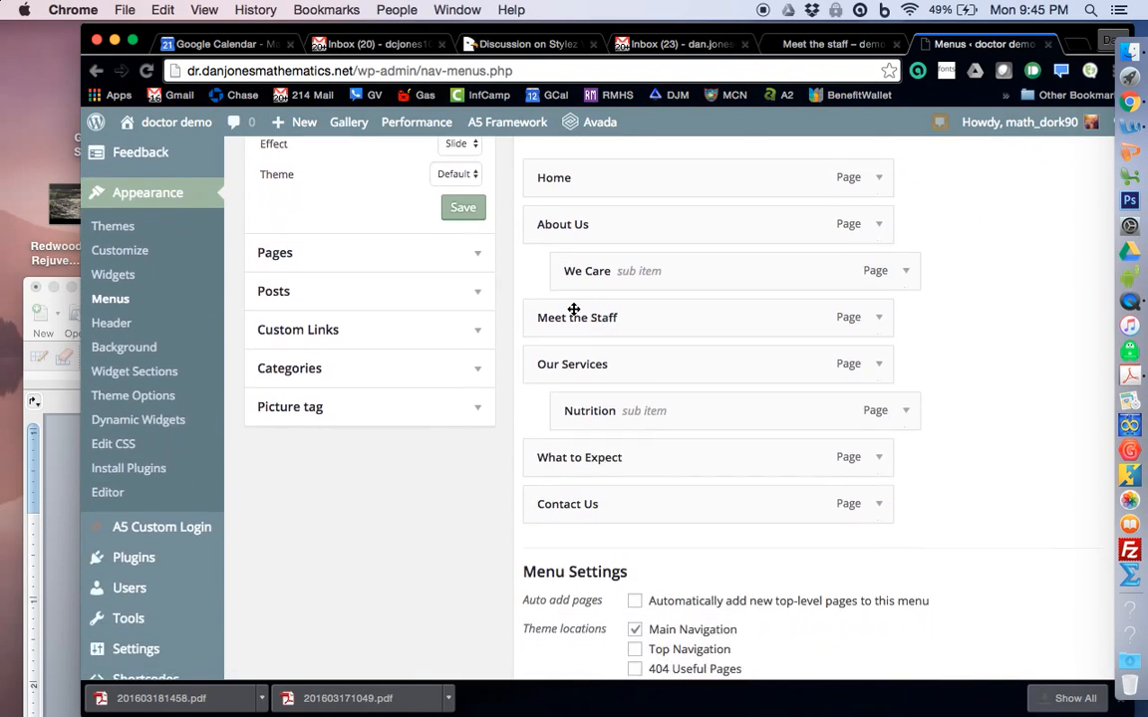
{"action": "scroll", "coordinate": [574, 314], "scroll_direction": "up", "scroll_amount": 3}
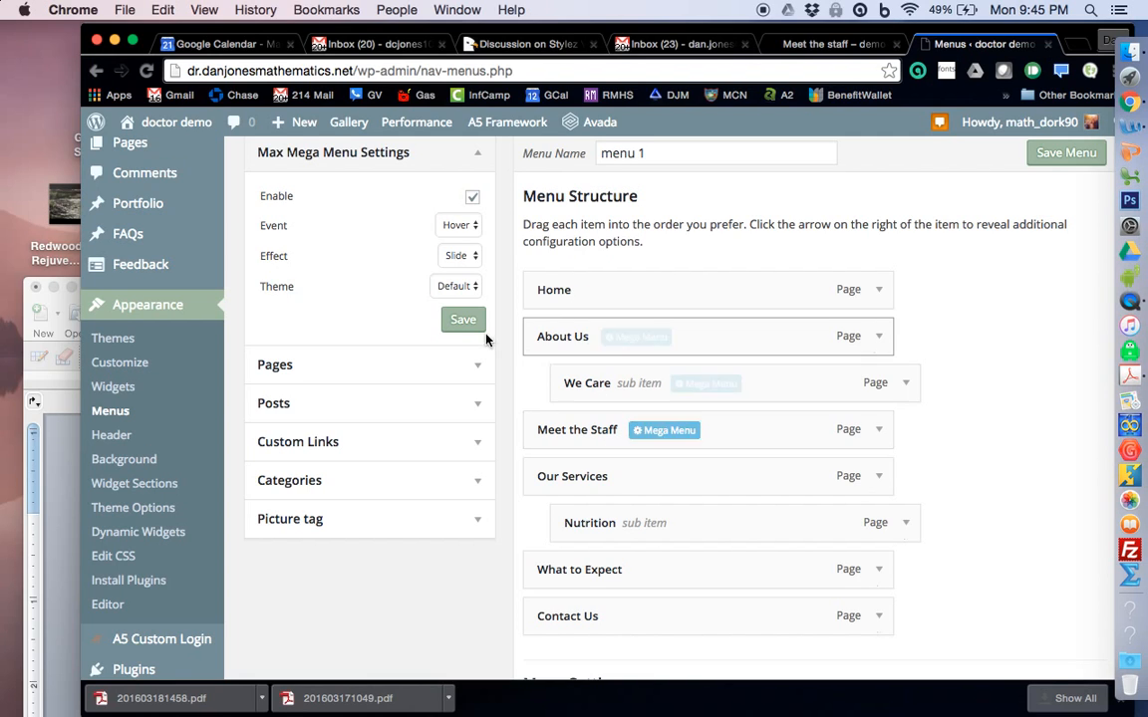
{"action": "scroll", "coordinate": [457, 327], "scroll_direction": "up", "scroll_amount": 2}
{"action": "scroll", "coordinate": [454, 330], "scroll_direction": "down", "scroll_amount": 3}
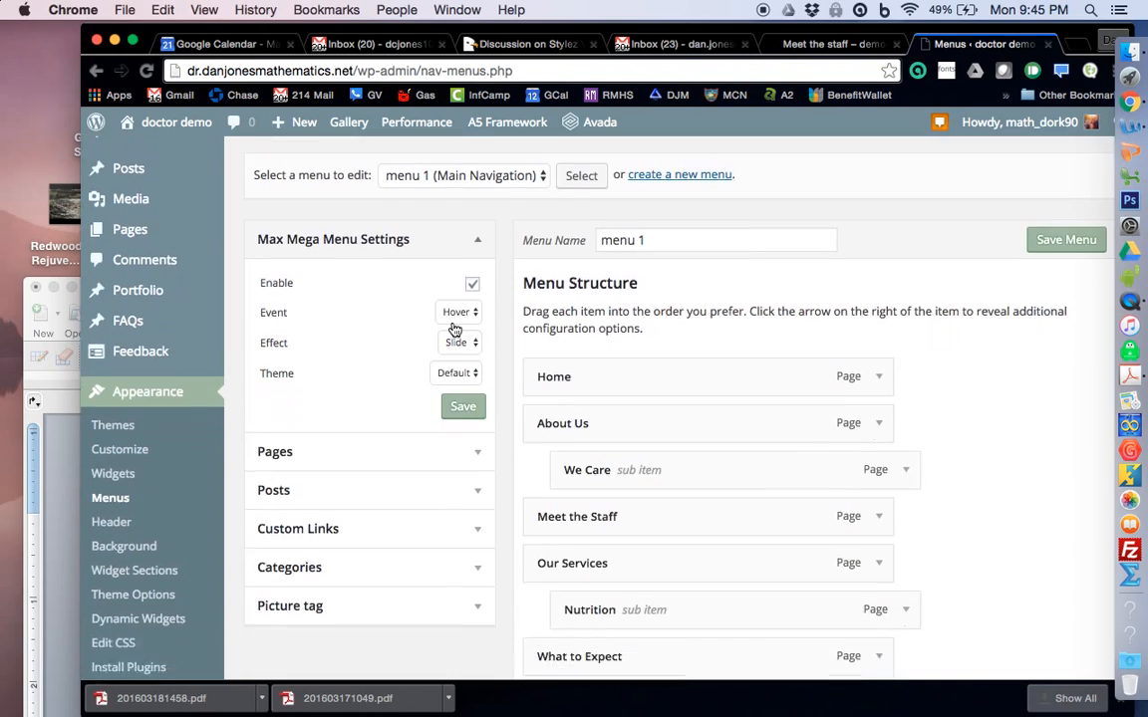
Add the Sample Meet the Staff page to menu 1 from the list of most recent pages.
{"action": "left_click", "coordinate": [474, 388]}
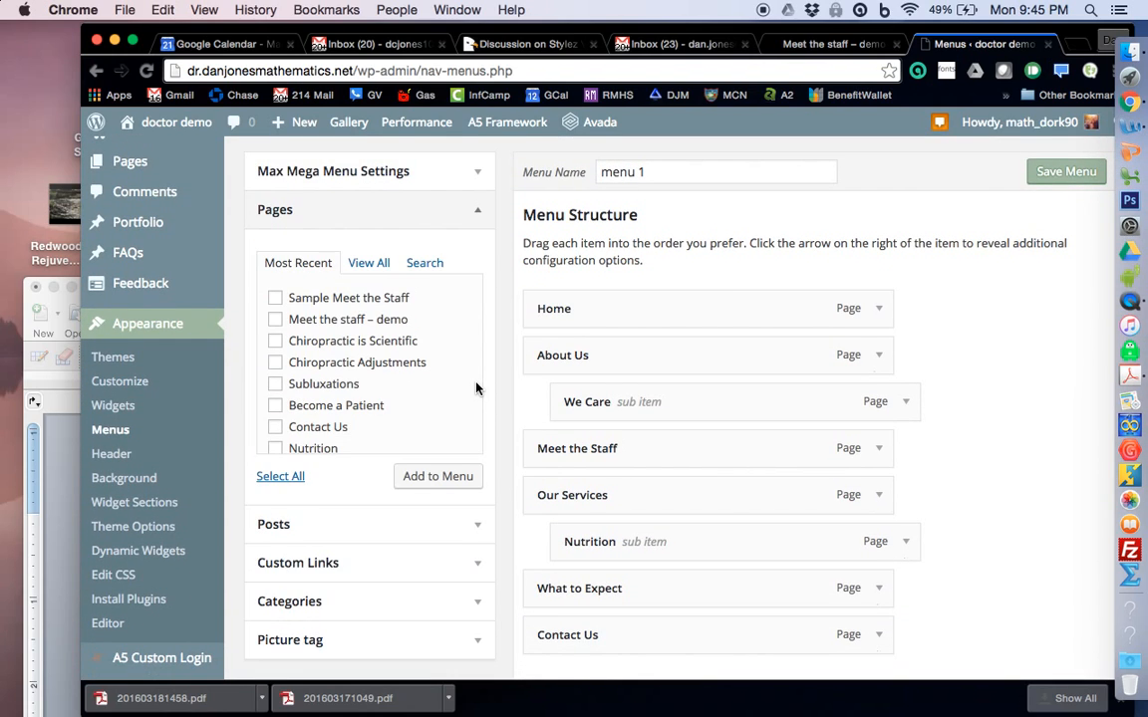
{"action": "left_click", "coordinate": [277, 300]}
{"action": "left_click", "coordinate": [418, 477]}
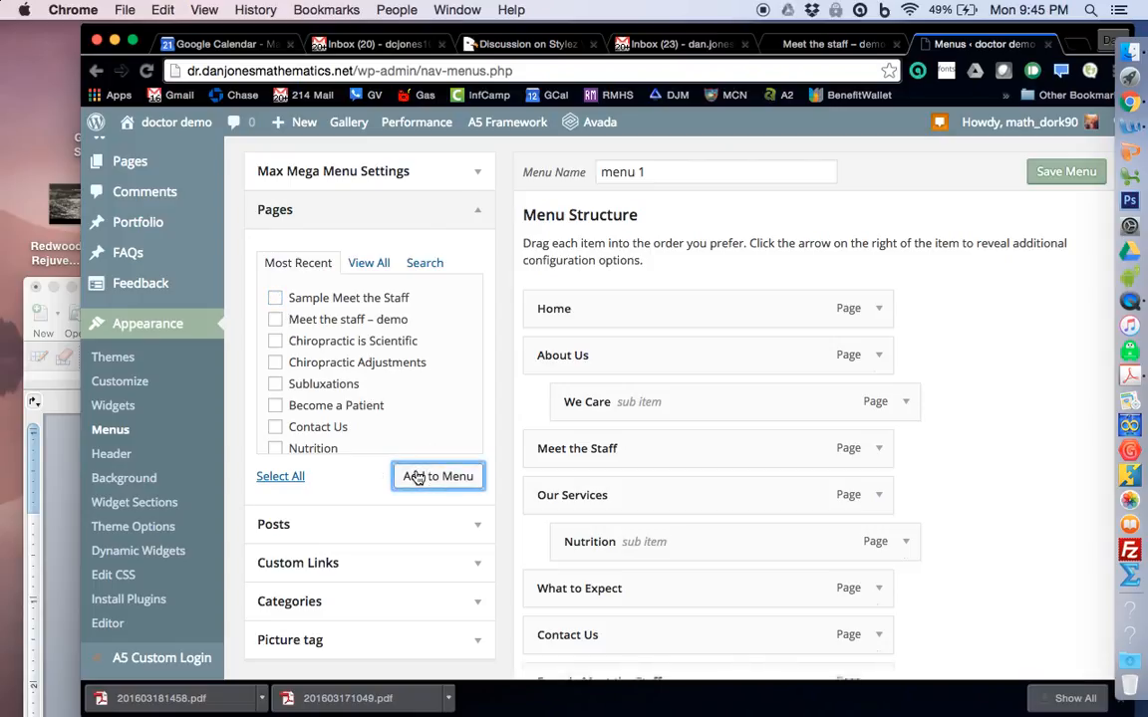
{"action": "scroll", "coordinate": [733, 466], "scroll_direction": "down", "scroll_amount": 5}
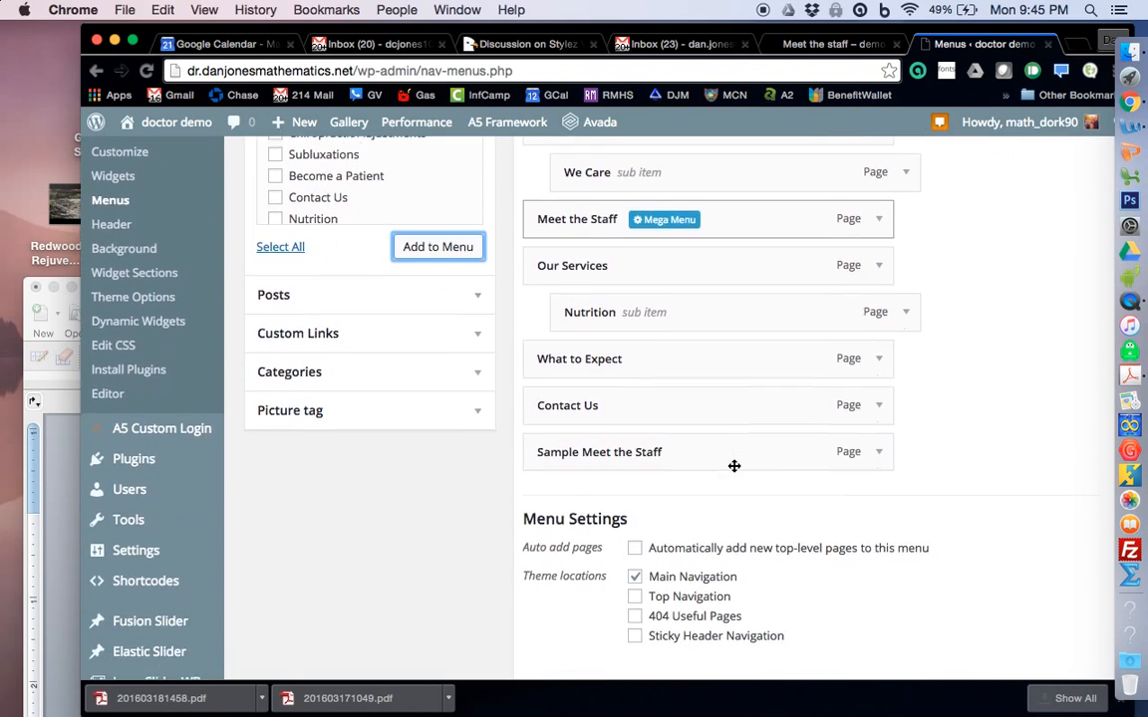
Nest the Sample Meet the Staff item as a sub item under Meet the Staff in menu 1 and save the menu.
{"action": "scroll", "coordinate": [735, 469], "scroll_direction": "up", "scroll_amount": 1}
{"action": "left_click_drag", "start_coordinate": [709, 485], "coordinate": [739, 290]}
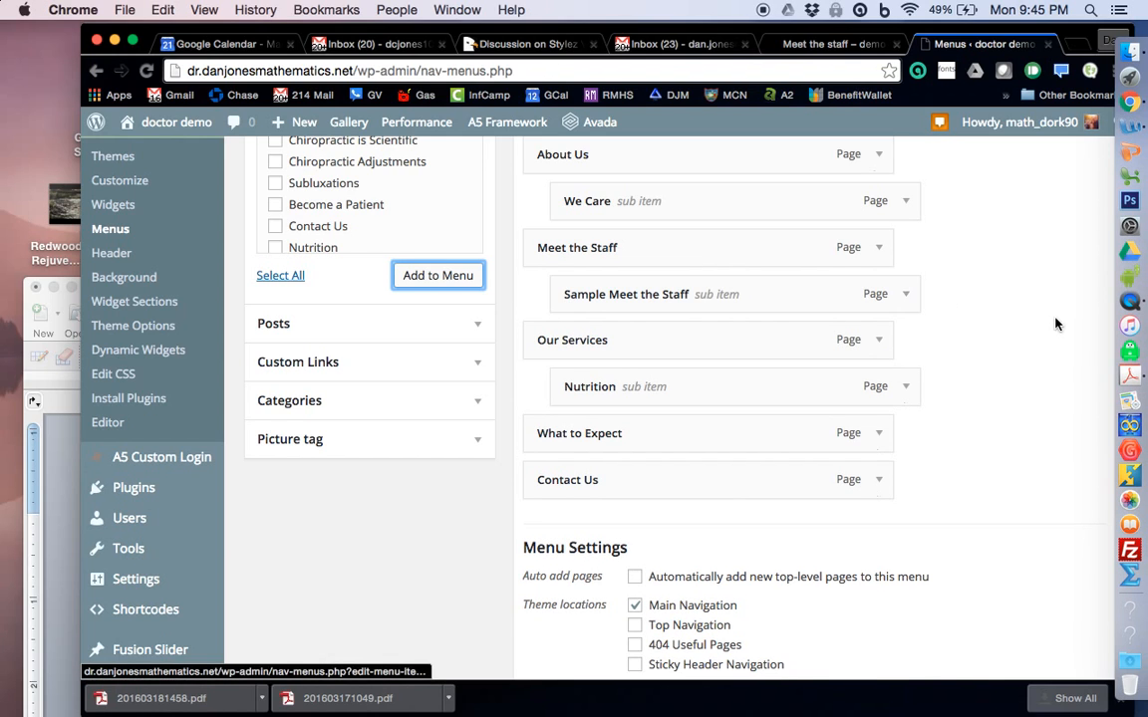
{"action": "scroll", "coordinate": [1057, 324], "scroll_direction": "up", "scroll_amount": 2}
{"action": "scroll", "coordinate": [1056, 324], "scroll_direction": "up", "scroll_amount": 2}
{"action": "scroll", "coordinate": [1057, 324], "scroll_direction": "down", "scroll_amount": 3}
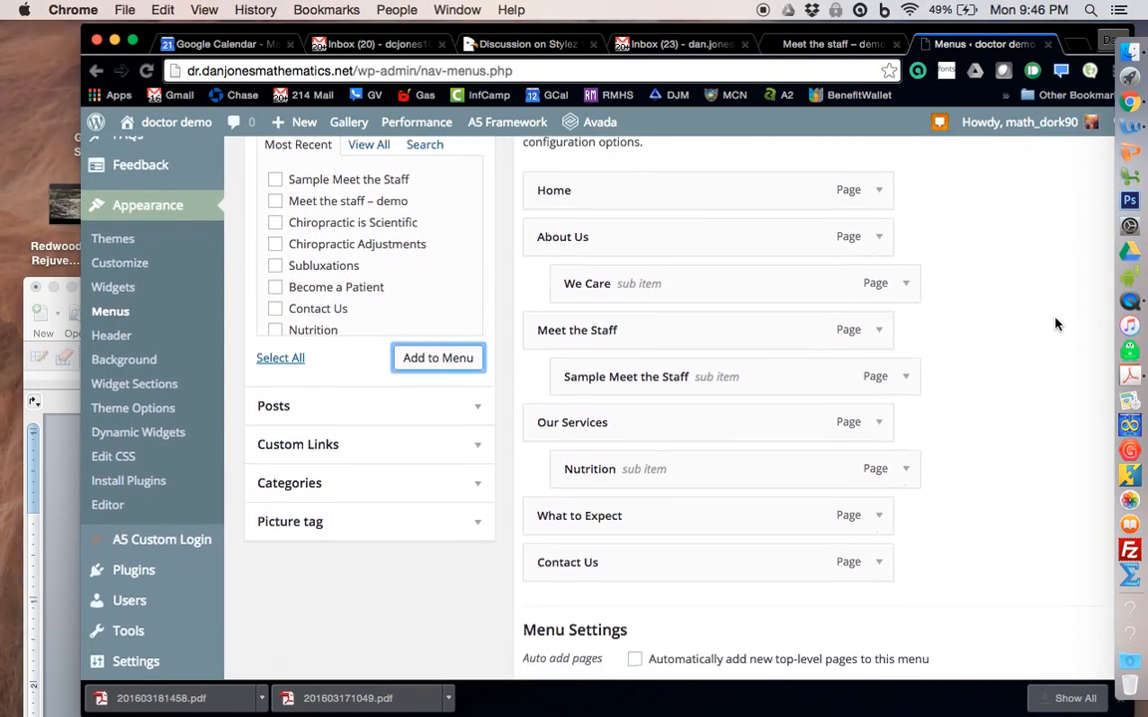
{"action": "scroll", "coordinate": [1056, 324], "scroll_direction": "up", "scroll_amount": 3}
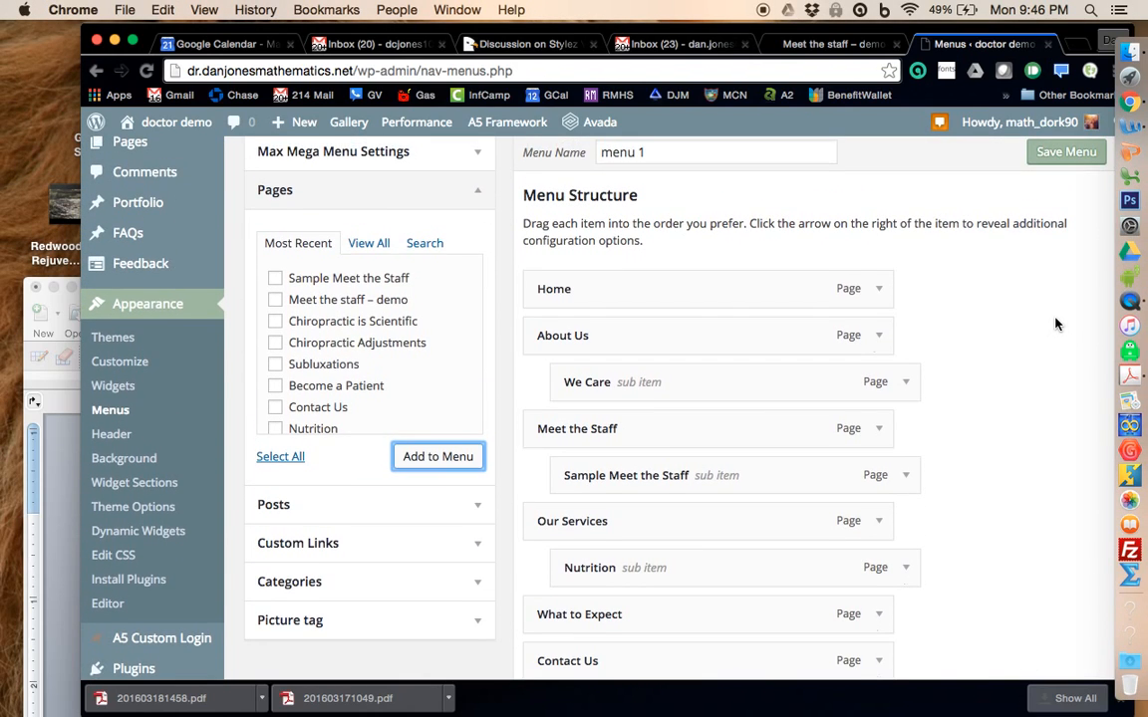
{"action": "scroll", "coordinate": [1056, 324], "scroll_direction": "up", "scroll_amount": 1}
{"action": "left_click", "coordinate": [1067, 200]}
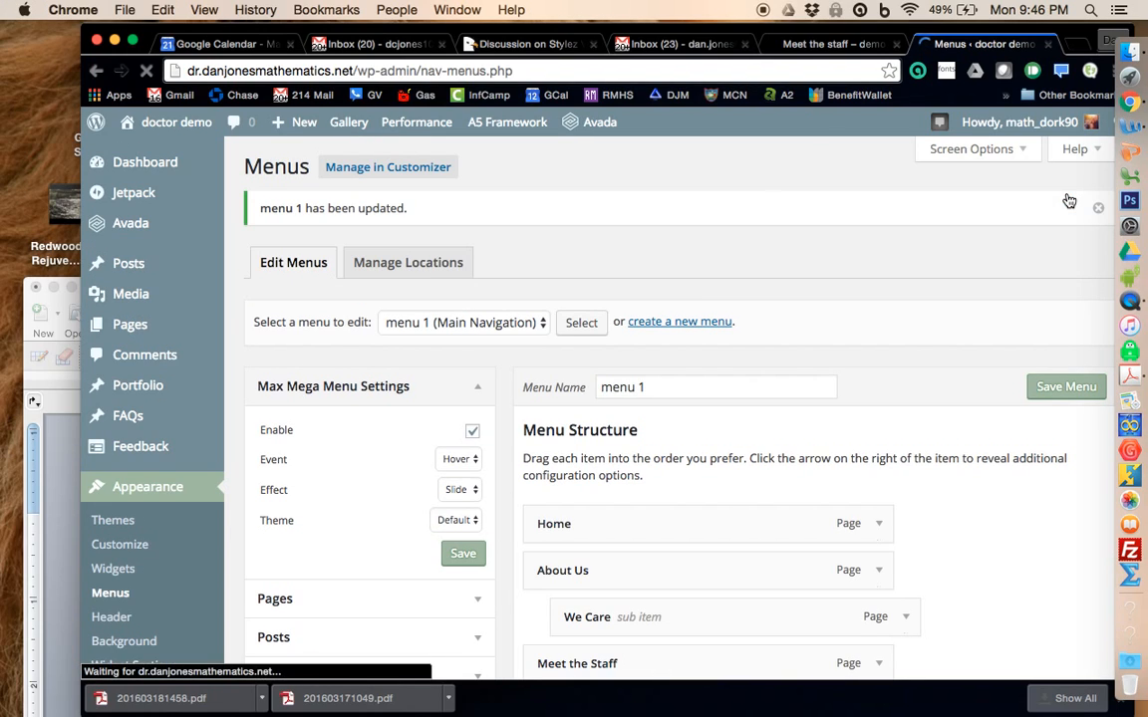
Visit the live site and view the Meet the Staff page from its main navigation.
{"action": "mouse_move", "coordinate": [192, 134]}
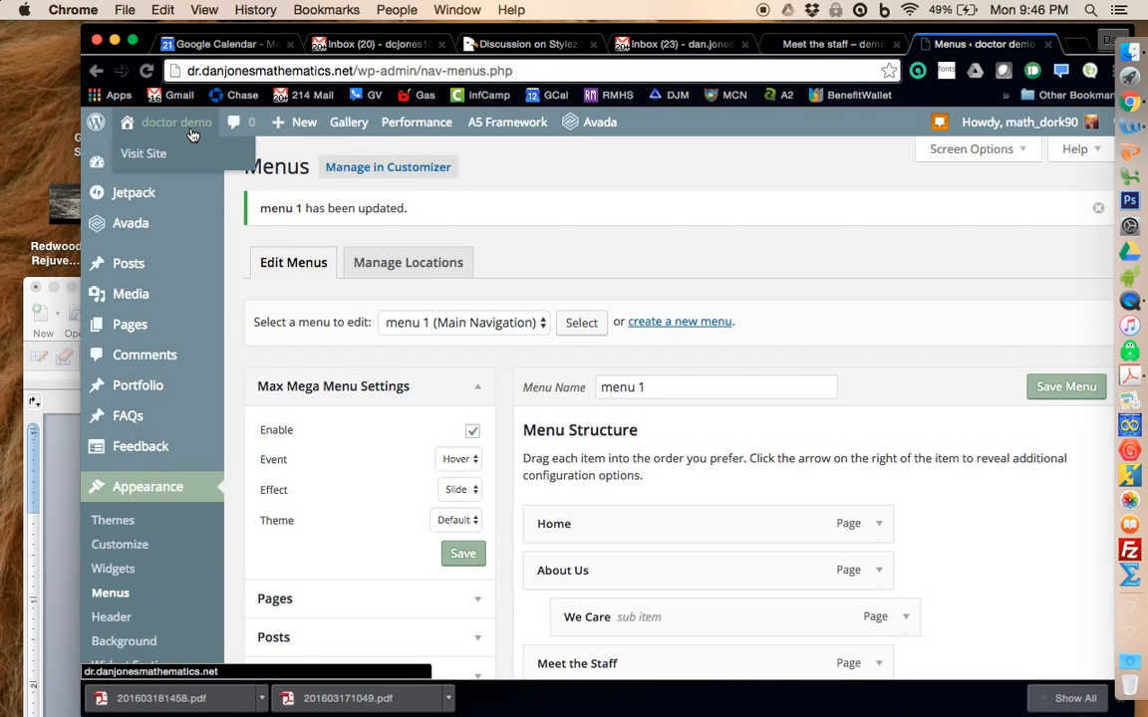
{"action": "left_click", "coordinate": [132, 155]}
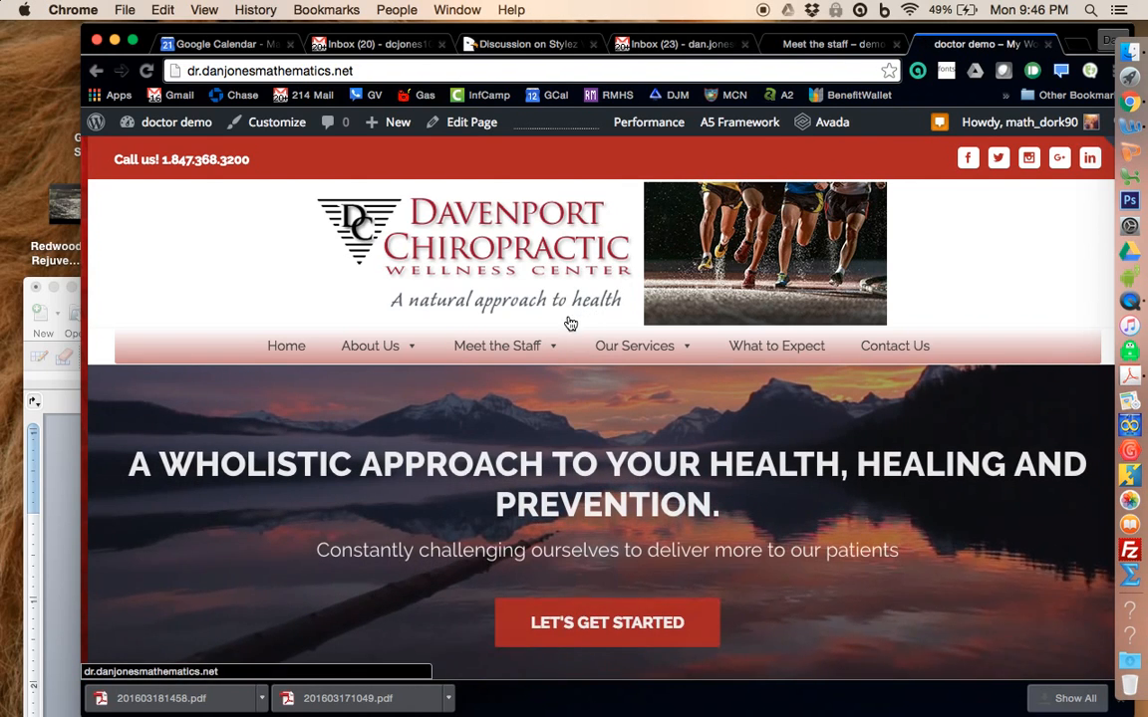
{"action": "left_click", "coordinate": [534, 349]}
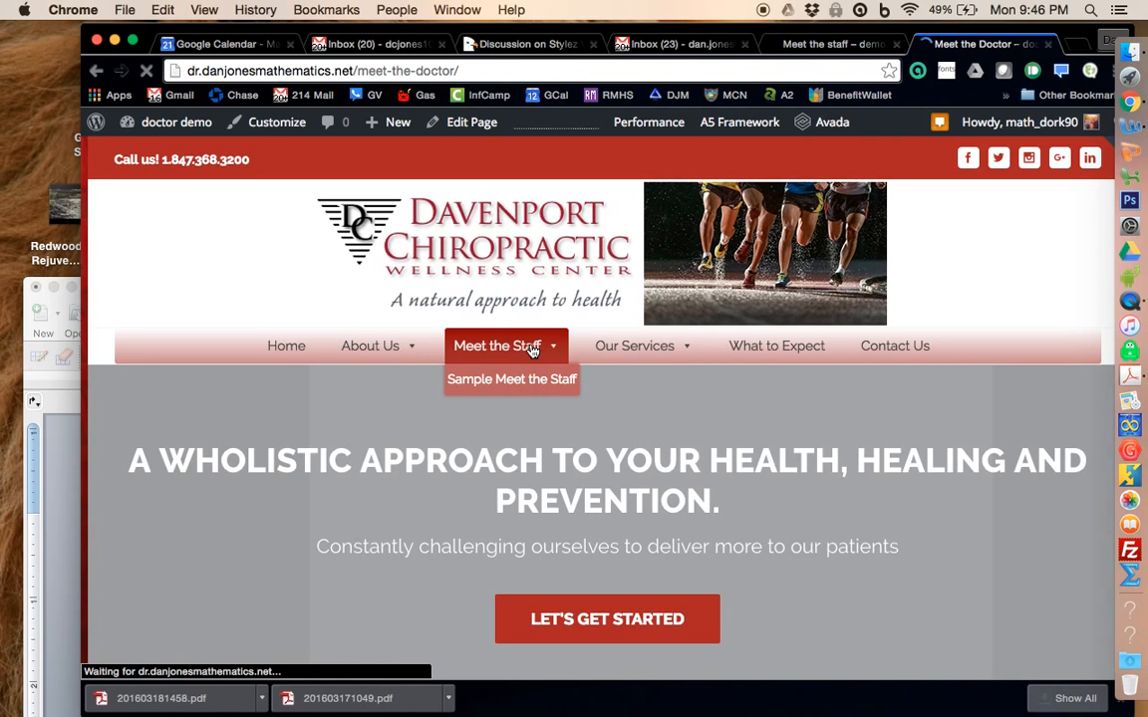
{"action": "scroll", "coordinate": [533, 351], "scroll_direction": "down", "scroll_amount": 3}
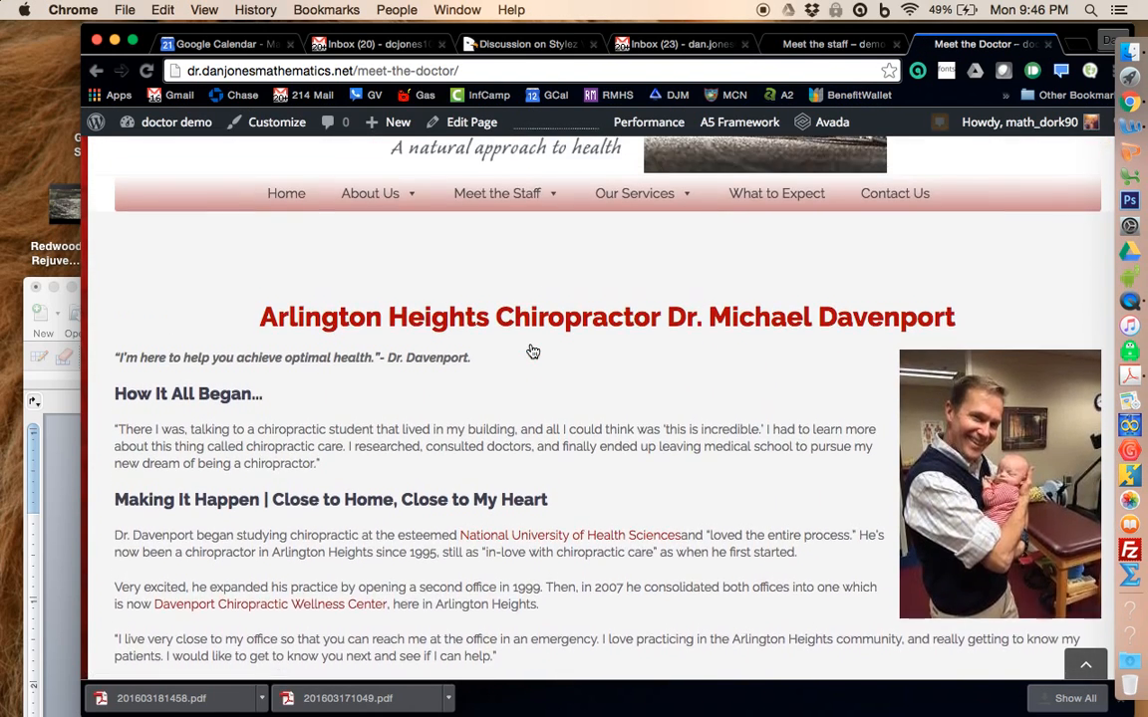
{"action": "scroll", "coordinate": [533, 351], "scroll_direction": "up", "scroll_amount": 2}
Open the Sample Meet the Staff page from the Meet the Staff submenu and review its staff rows from heading to footer.
{"action": "mouse_move", "coordinate": [508, 273]}
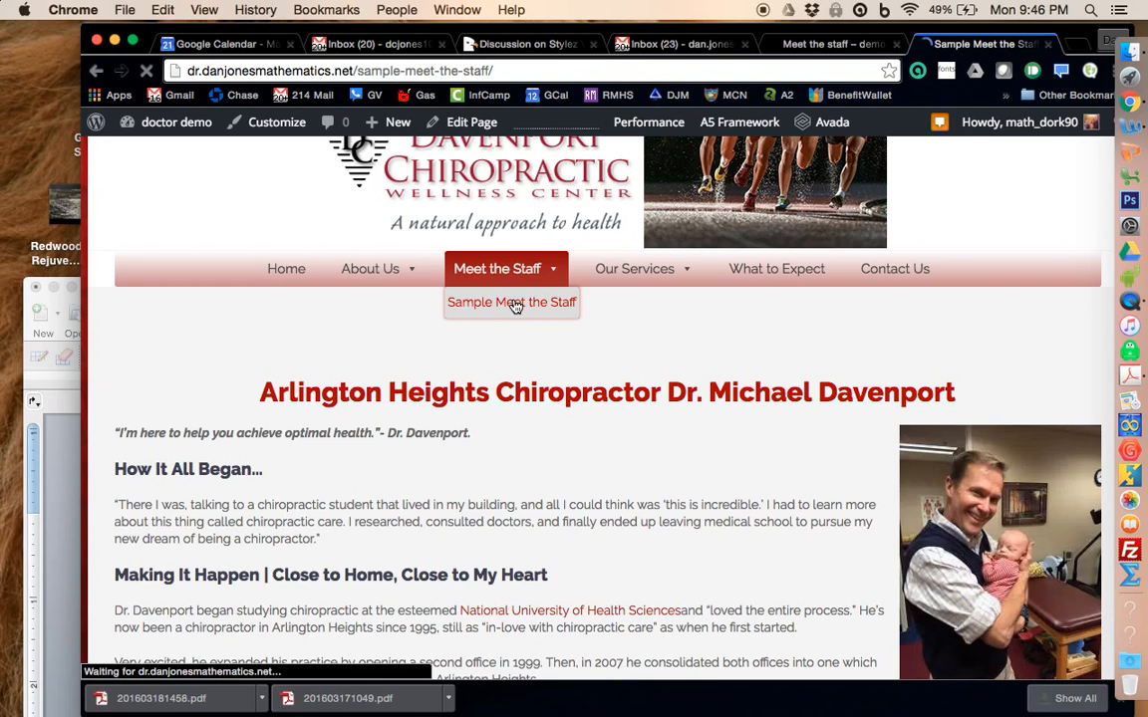
{"action": "scroll", "coordinate": [728, 344], "scroll_direction": "down", "scroll_amount": 10}
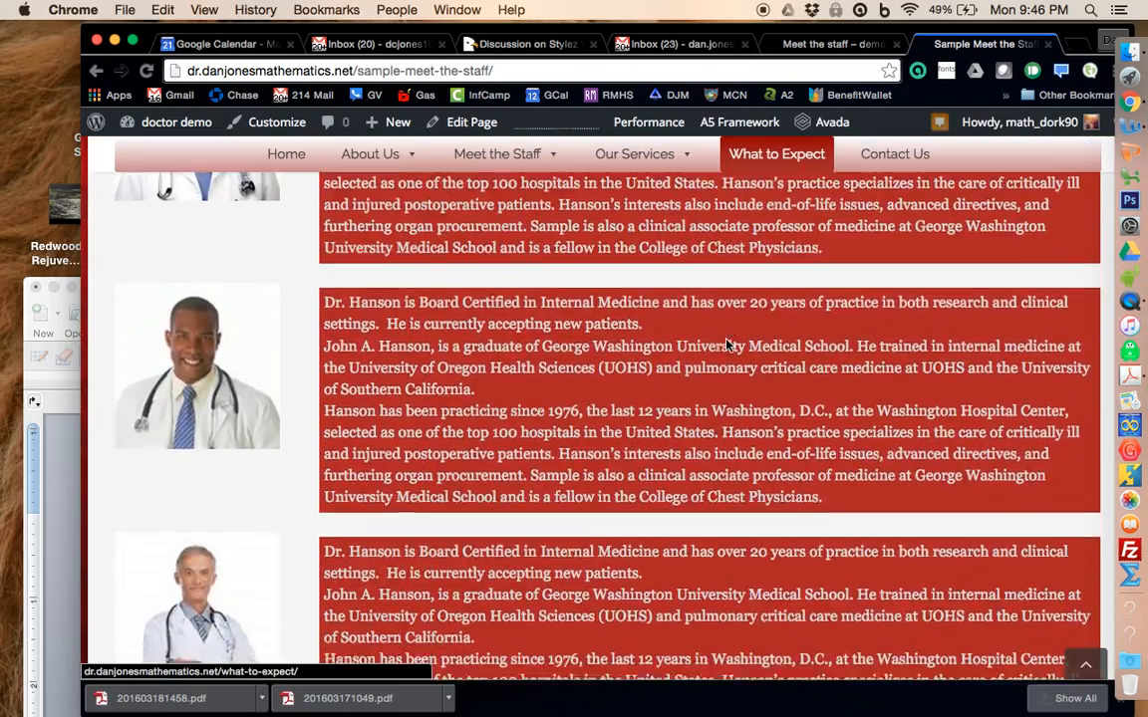
{"action": "scroll", "coordinate": [727, 343], "scroll_direction": "down", "scroll_amount": 5}
{"action": "scroll", "coordinate": [728, 344], "scroll_direction": "up", "scroll_amount": 15}
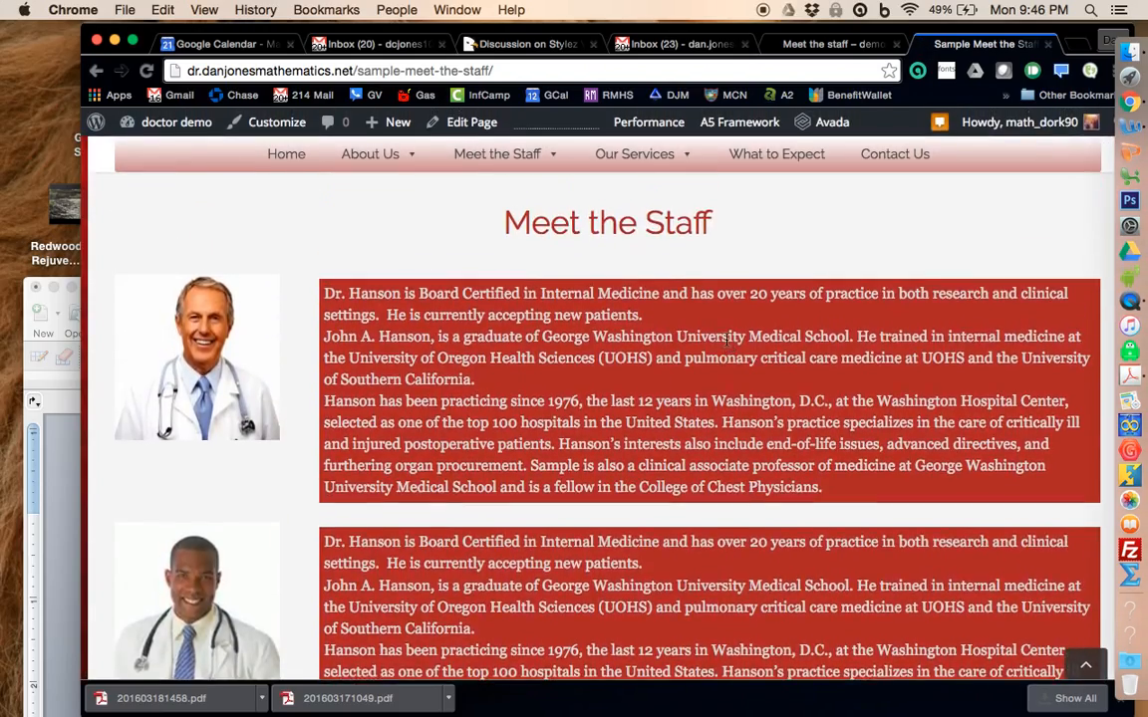
{"action": "scroll", "coordinate": [728, 339], "scroll_direction": "up", "scroll_amount": 2}
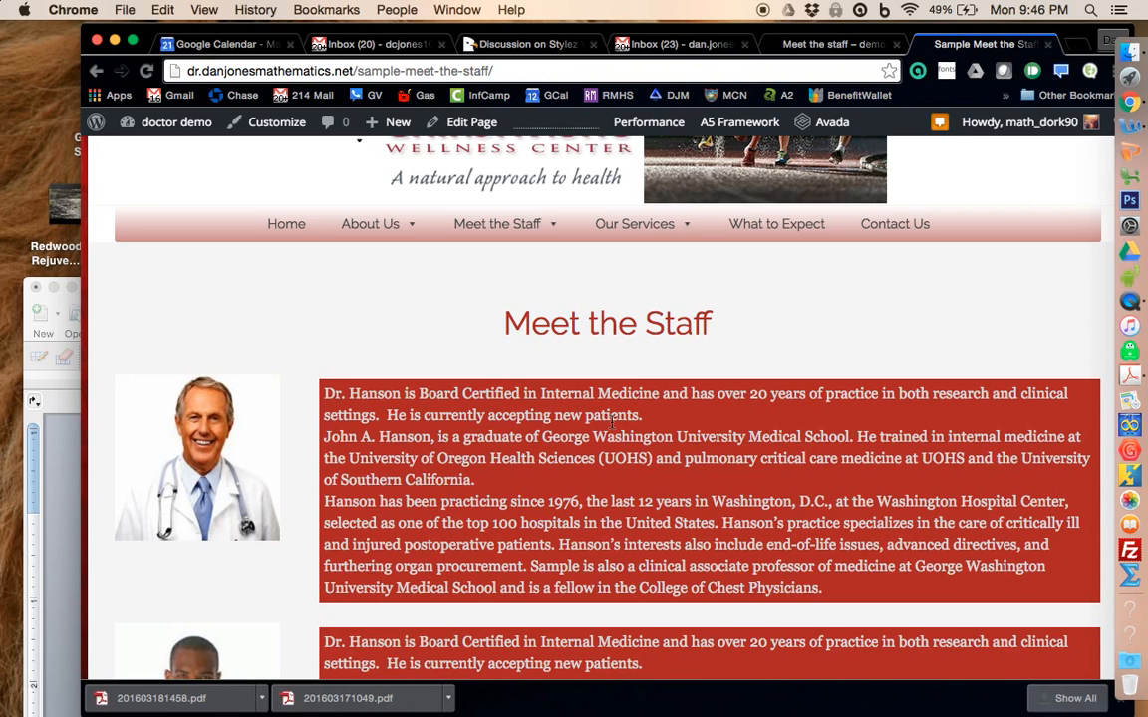
{"action": "scroll", "coordinate": [611, 423], "scroll_direction": "up", "scroll_amount": 3}
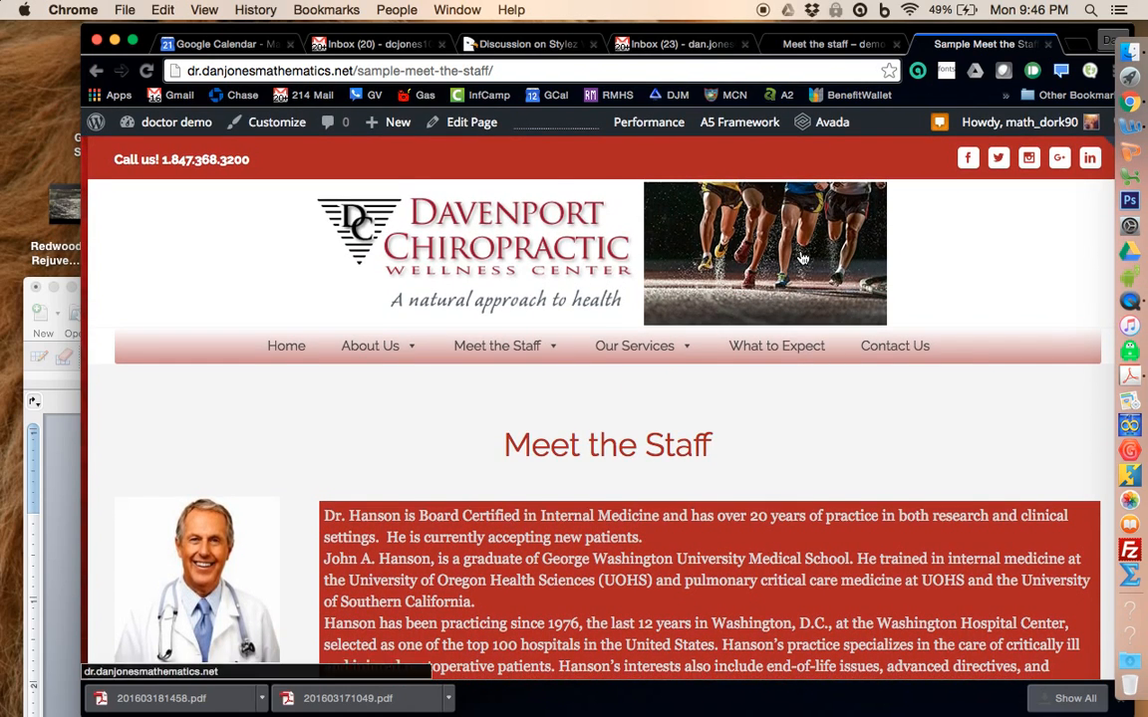